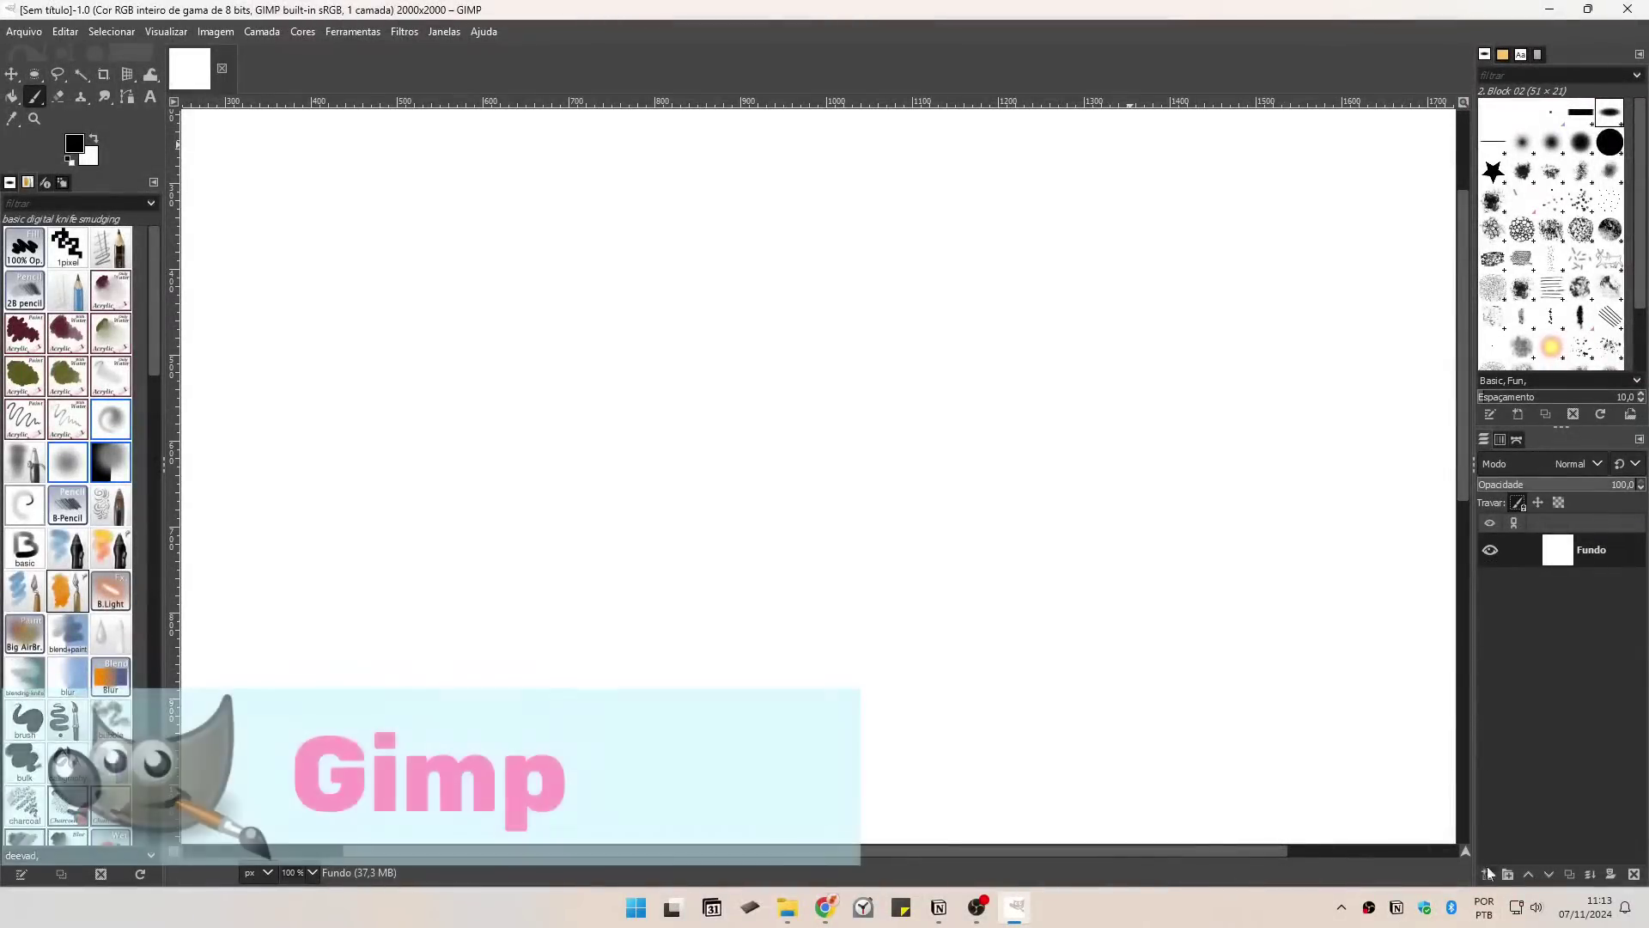
Step: Add a transparent layer above Fundo and sketch a character's head, face, hair and upper body with the Block 02 brush
{"action": "left_click", "coordinate": [1487, 875]}
{"action": "key", "text": "Return"}
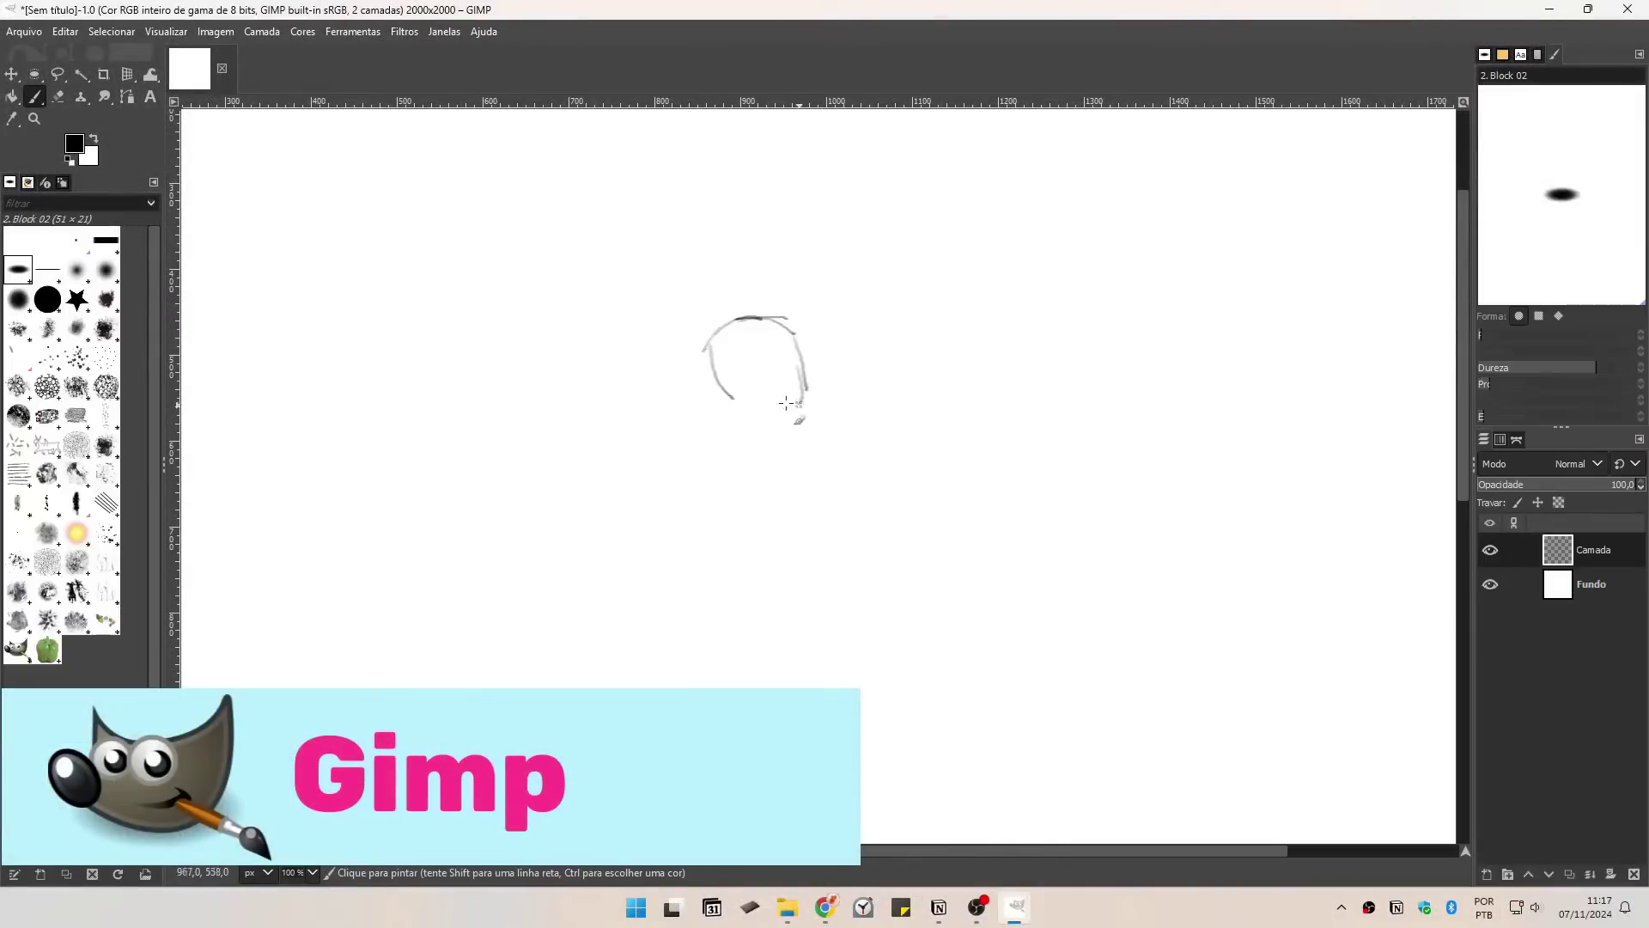
{"action": "left_click_drag", "start_coordinate": [726, 330], "coordinate": [709, 382]}
{"action": "left_click_drag", "start_coordinate": [795, 425], "coordinate": [704, 464]}
{"action": "left_click_drag", "start_coordinate": [778, 348], "coordinate": [783, 385]}
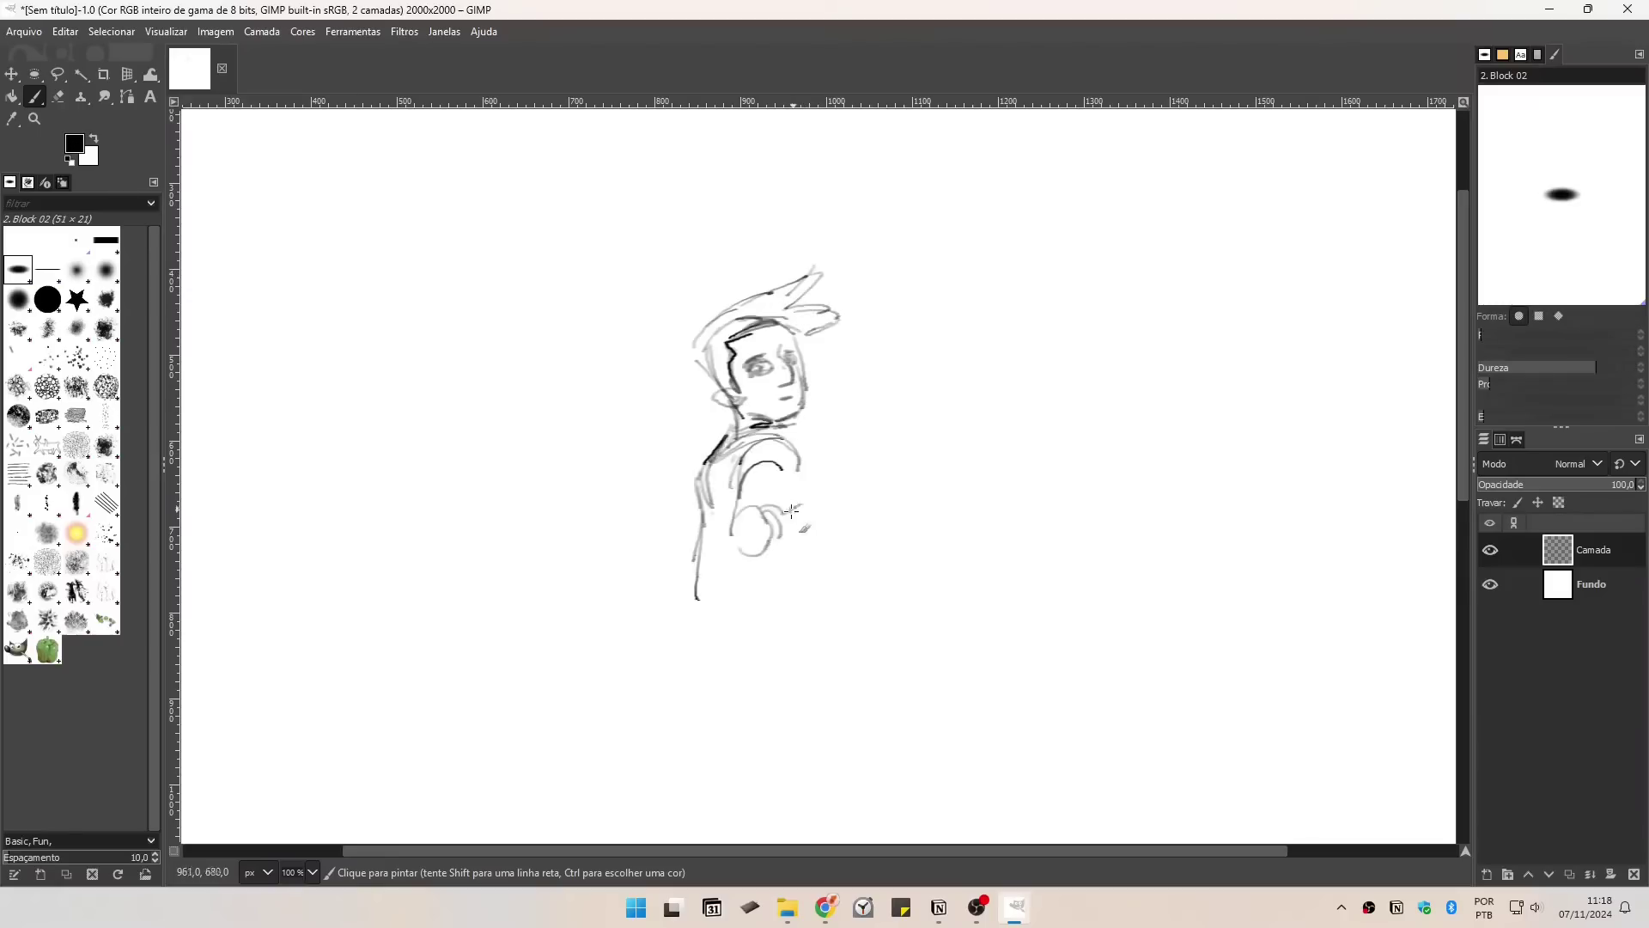
{"action": "left_click_drag", "start_coordinate": [817, 515], "coordinate": [769, 555]}
{"action": "left_click_drag", "start_coordinate": [674, 479], "coordinate": [680, 492]}
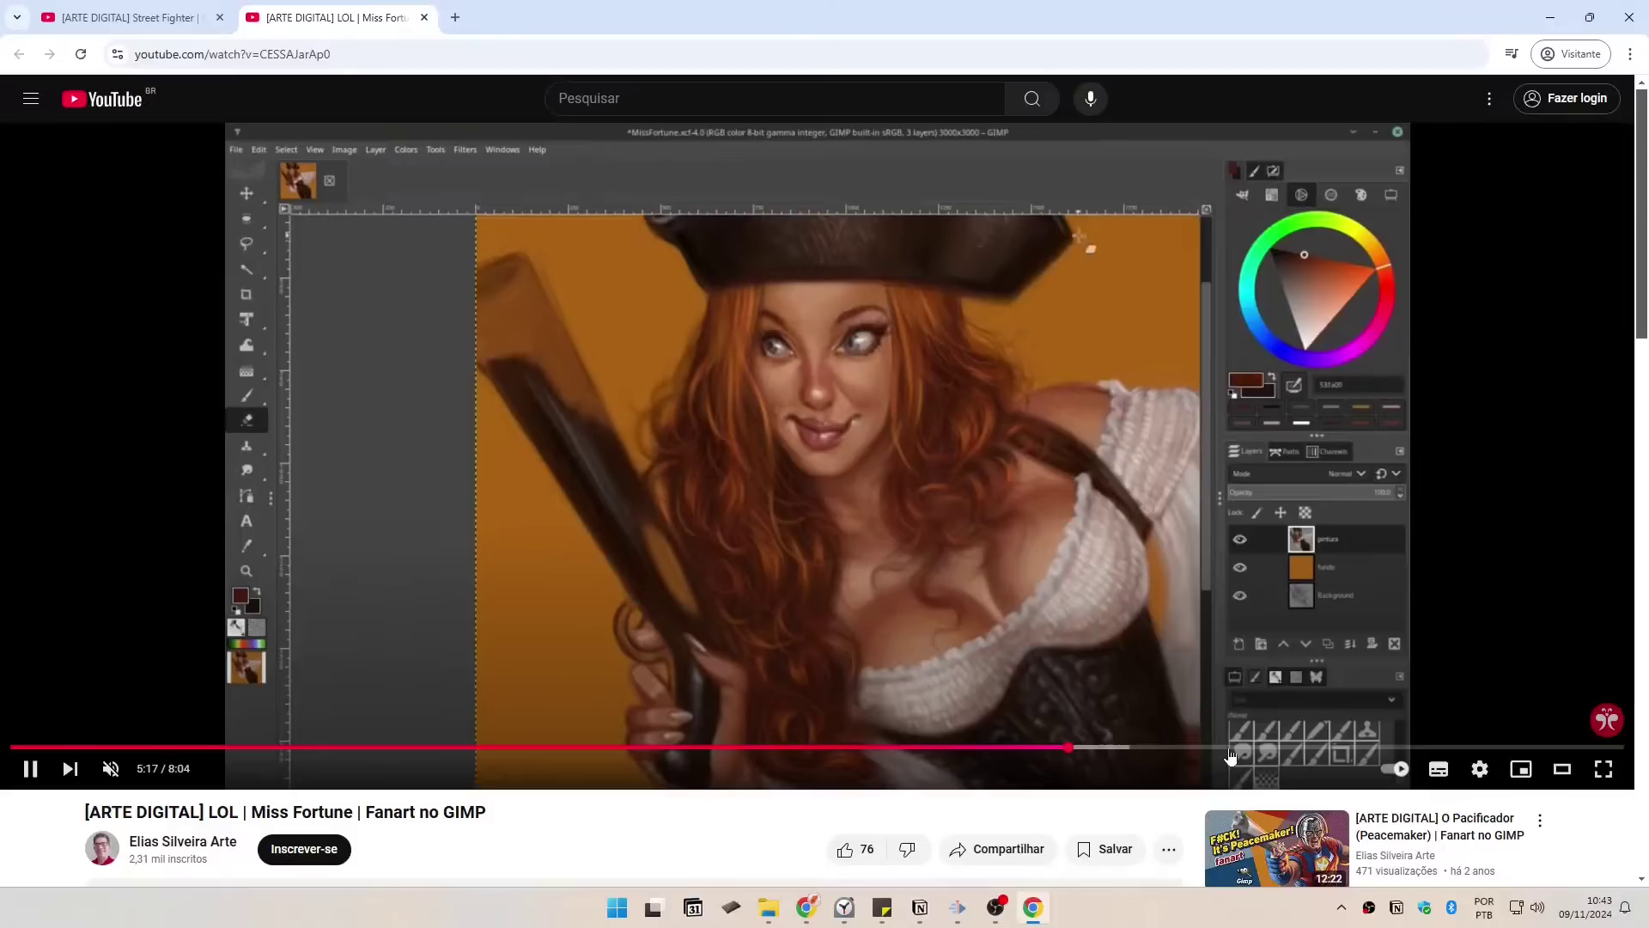
Step: Switch to the YouTube video of the Miss Fortune fanart and skip ahead through the painting process toward its end
{"action": "left_click_drag", "start_coordinate": [1230, 749], "coordinate": [1495, 754]}
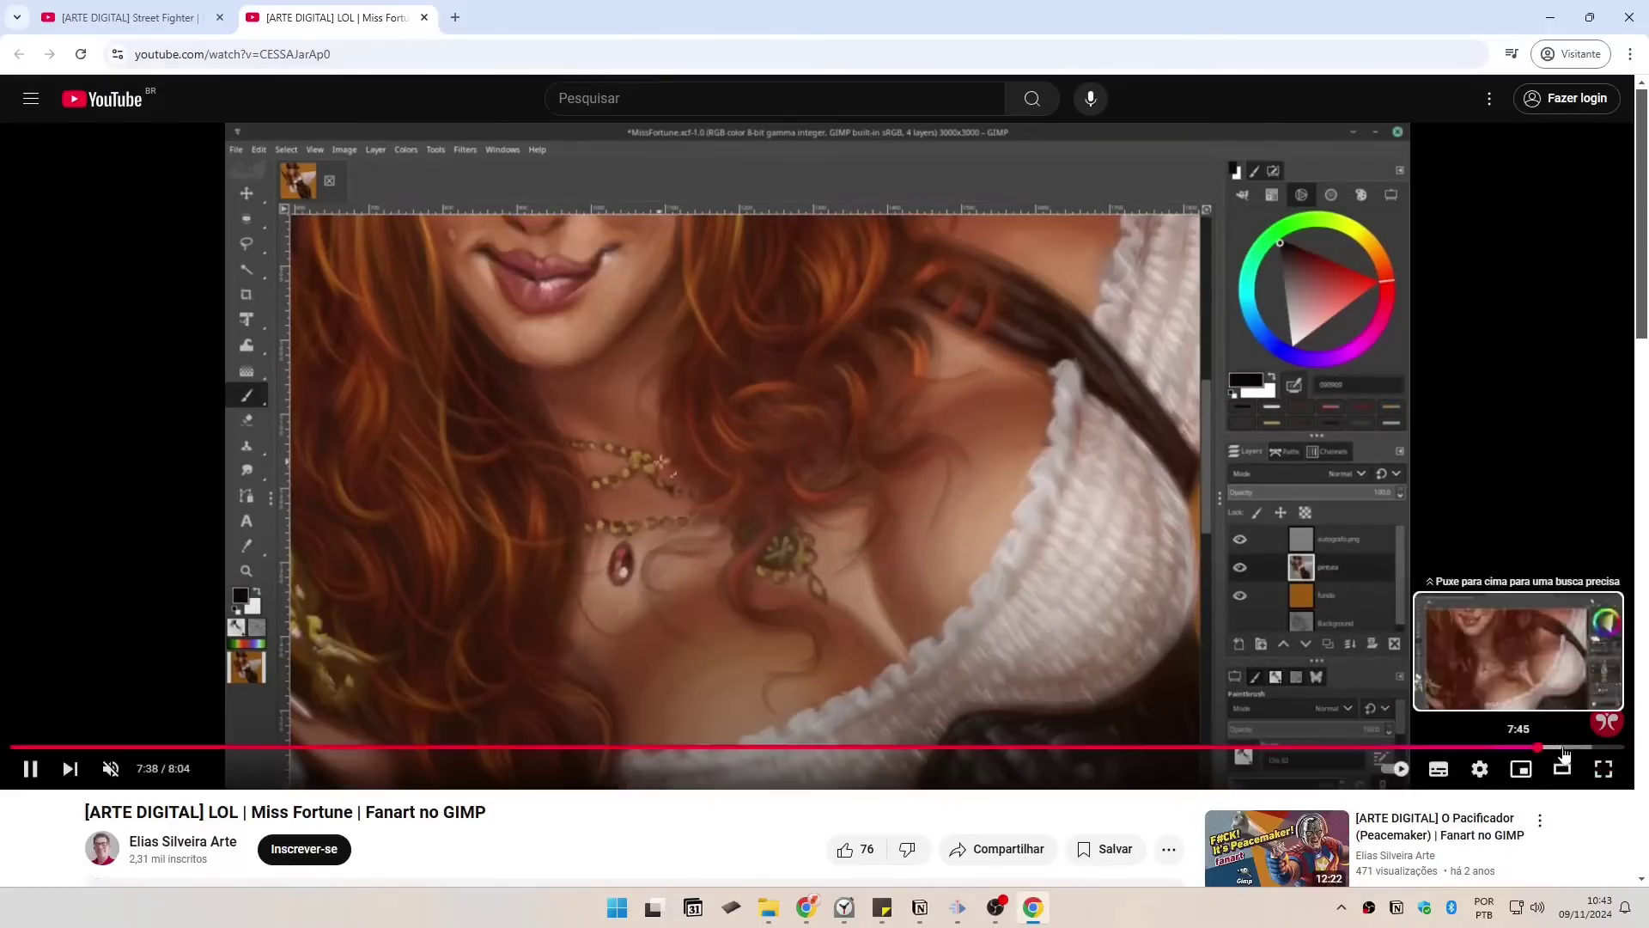
{"action": "left_click", "coordinate": [1570, 749]}
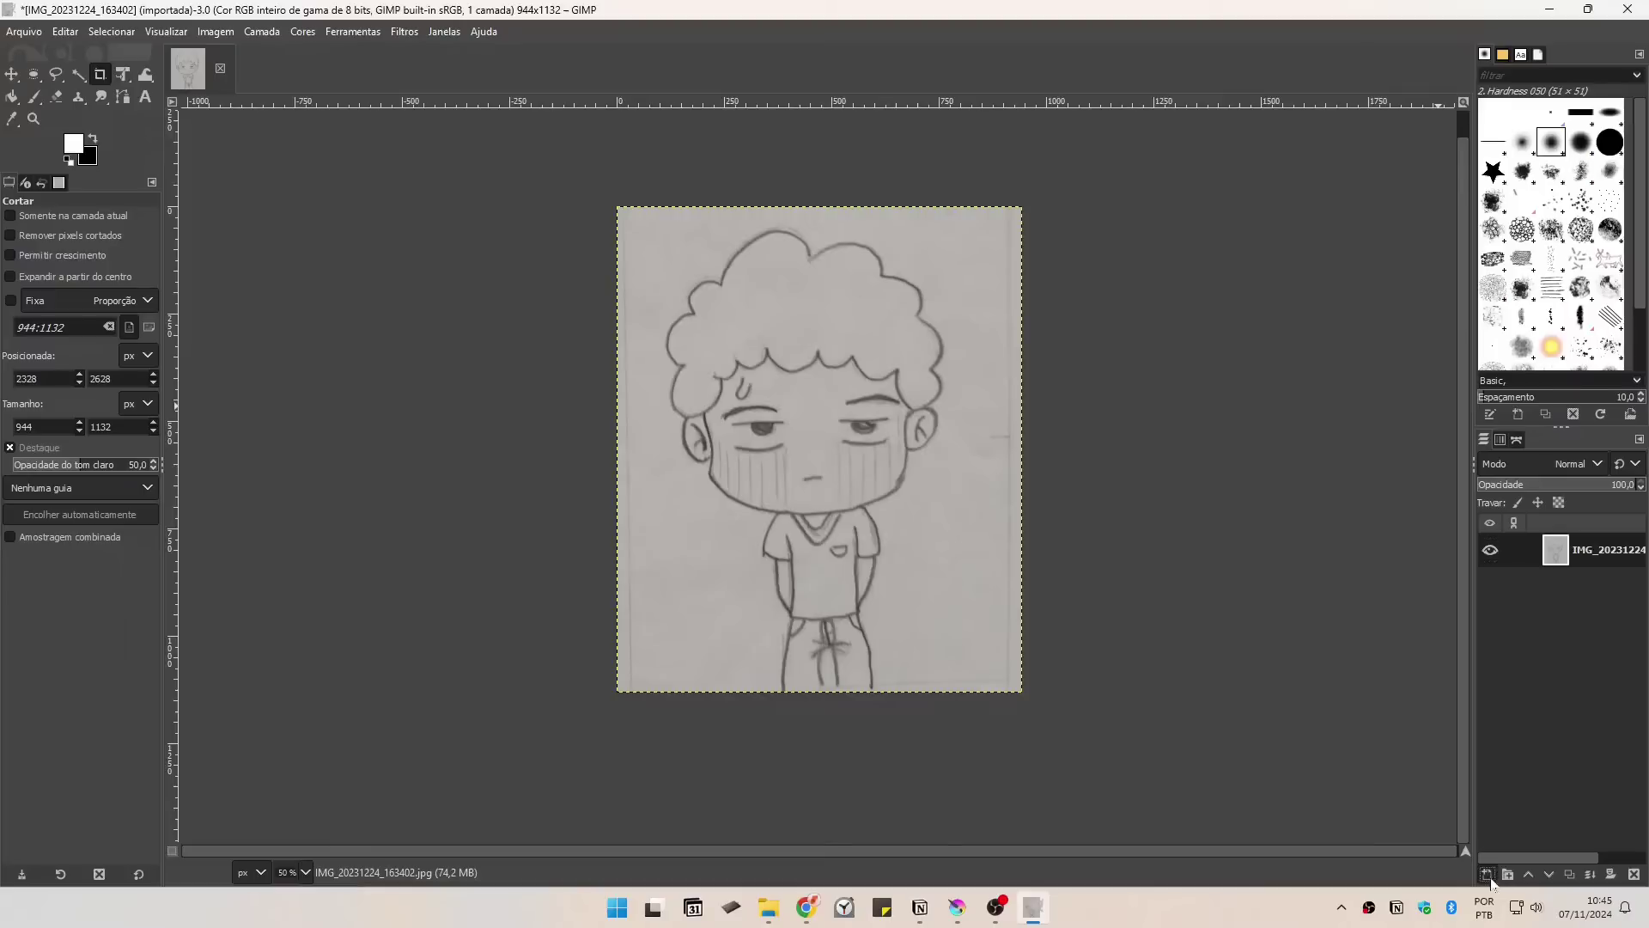
Step: Add a white-filled layer beneath the scanned boy sketch and lower the sketch layer's opacity to about 41.6
{"action": "left_click", "coordinate": [1489, 878]}
{"action": "left_click", "coordinate": [1514, 858]}
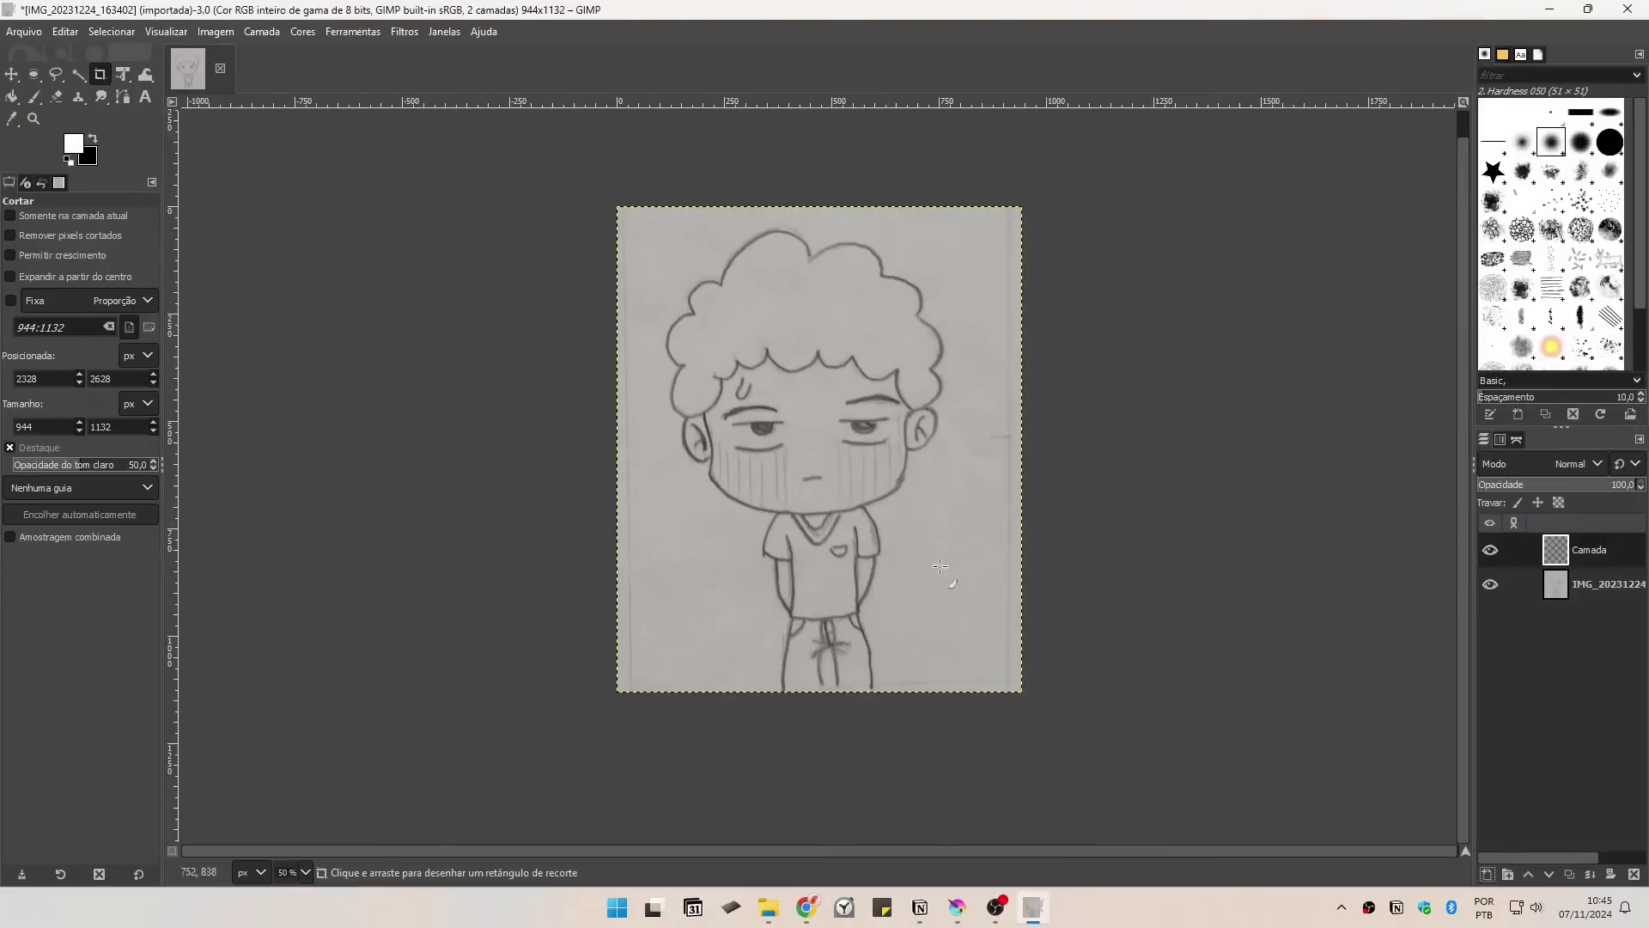
{"action": "left_click", "coordinate": [14, 99]}
{"action": "left_click", "coordinate": [900, 539]}
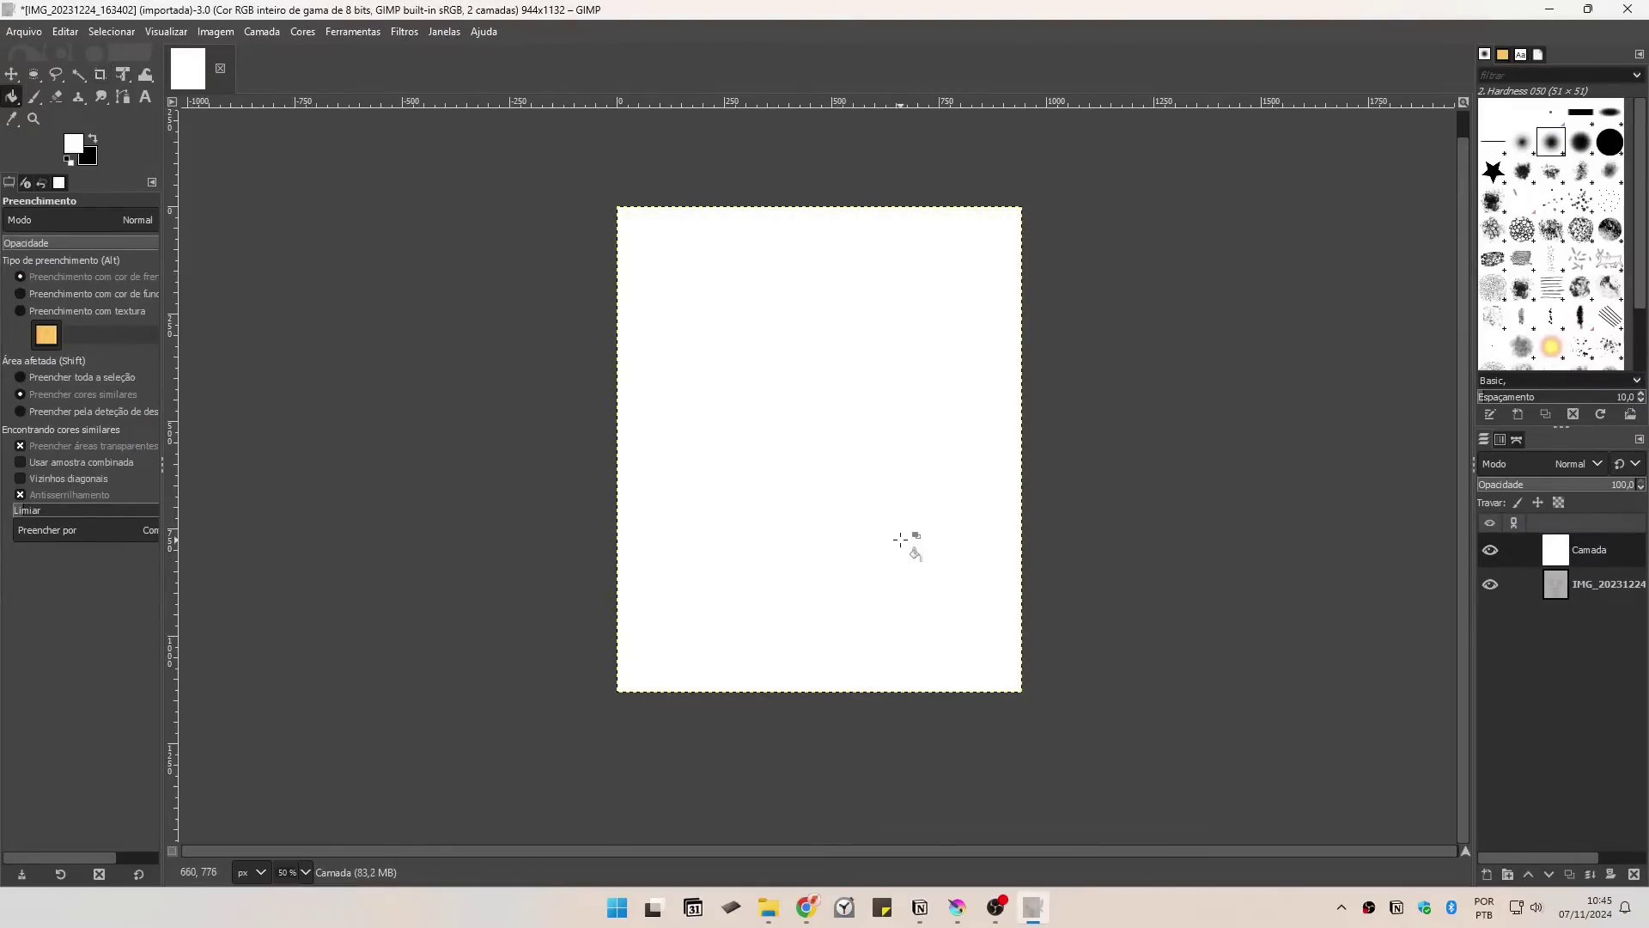
{"action": "left_click_drag", "start_coordinate": [1635, 567], "coordinate": [1615, 606]}
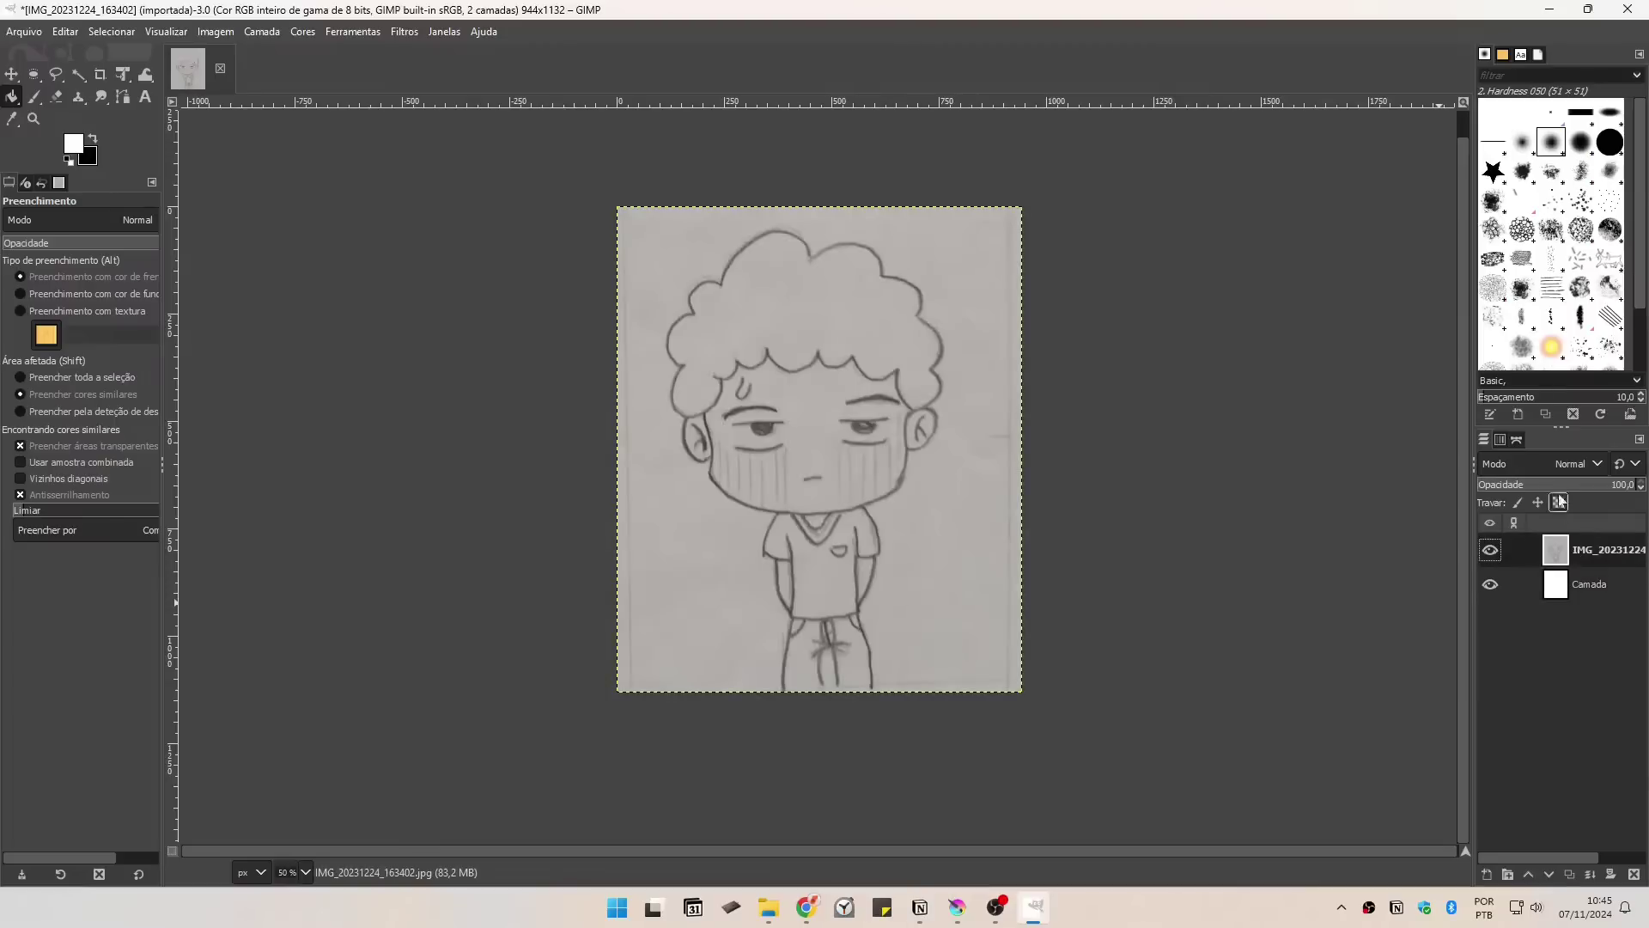
{"action": "left_click_drag", "start_coordinate": [1555, 487], "coordinate": [1552, 487]}
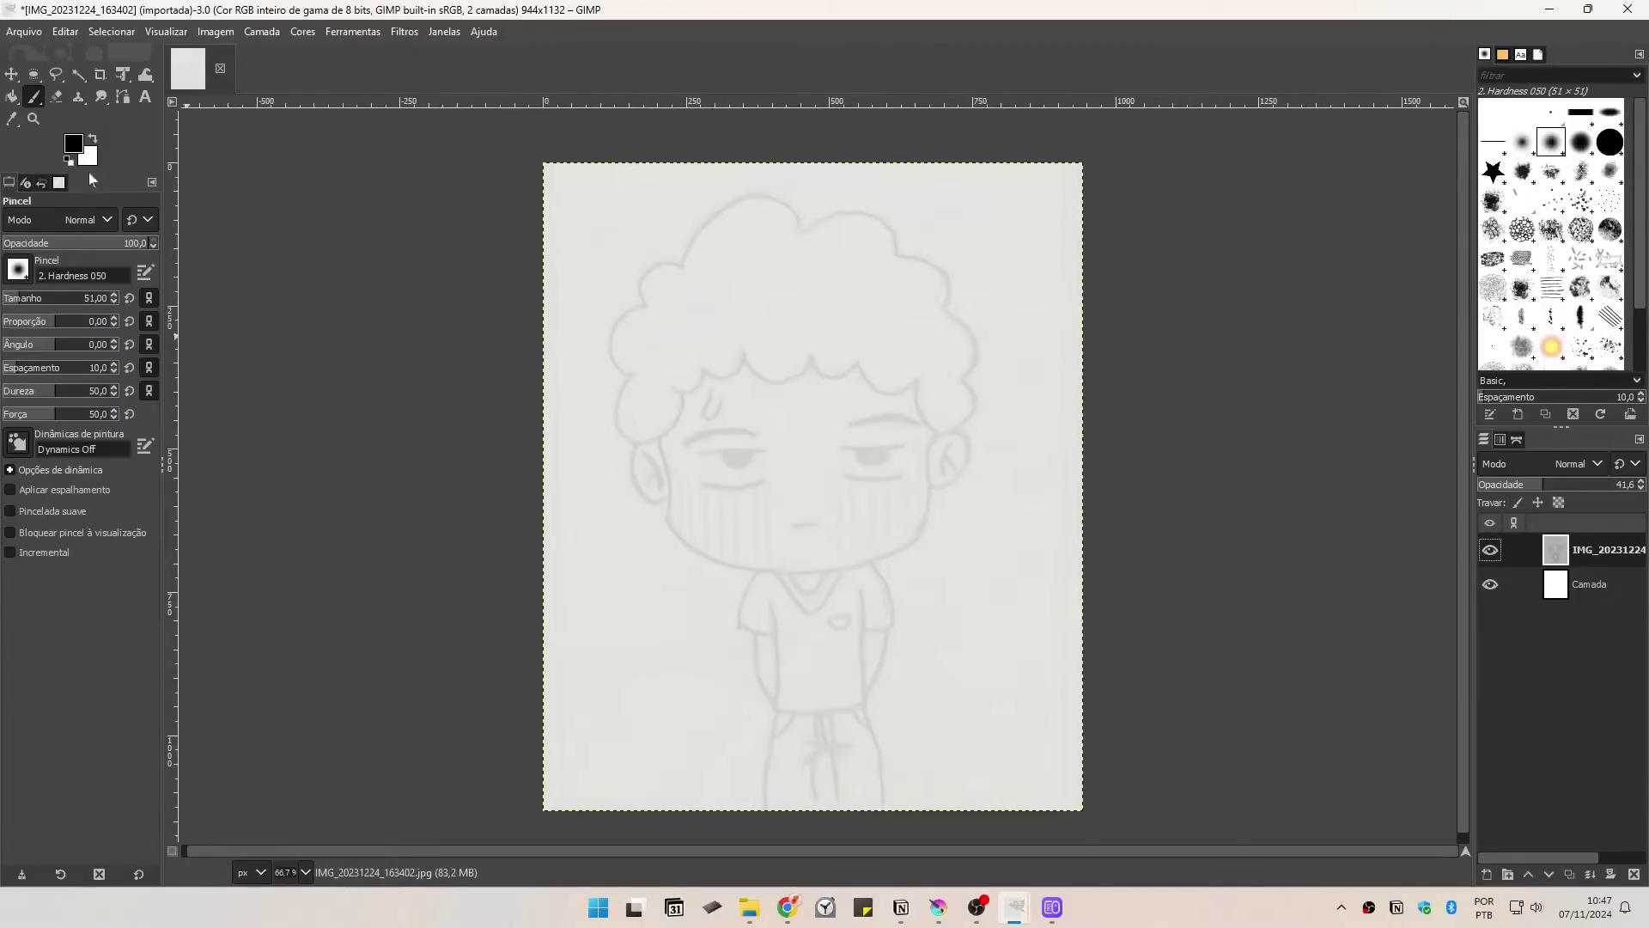
Step: Trace the boy's jawline and the fringe across his forehead as paths, stroking each with a 4 px solid black line
{"action": "left_click", "coordinate": [122, 98]}
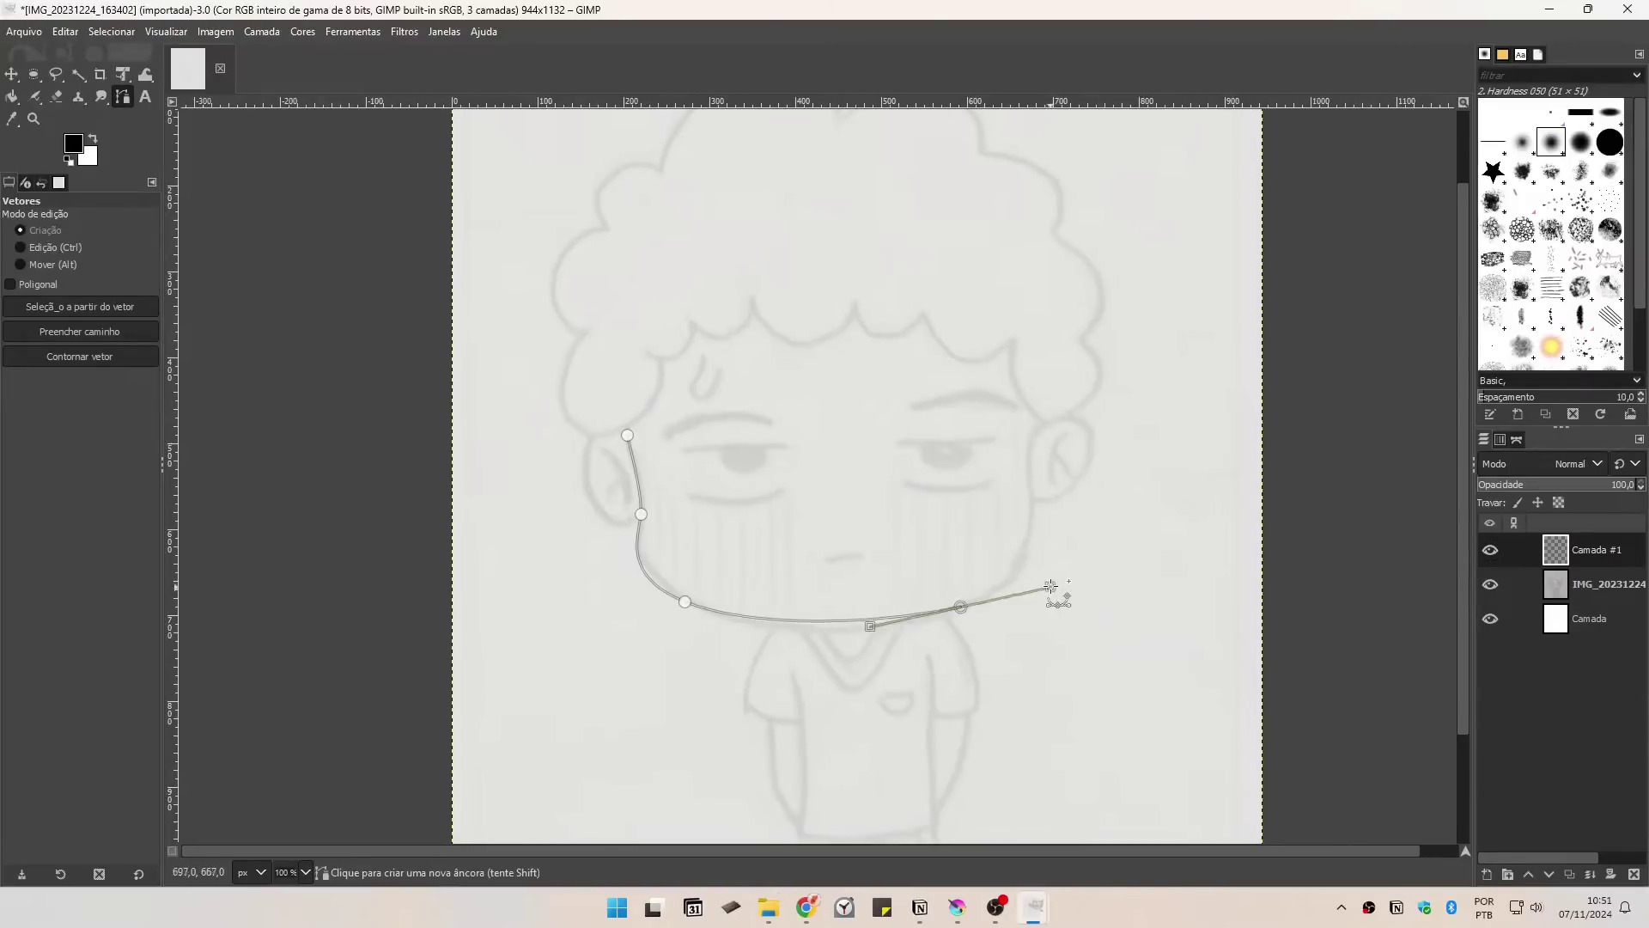
{"action": "left_click_drag", "start_coordinate": [1056, 589], "coordinate": [1054, 580]}
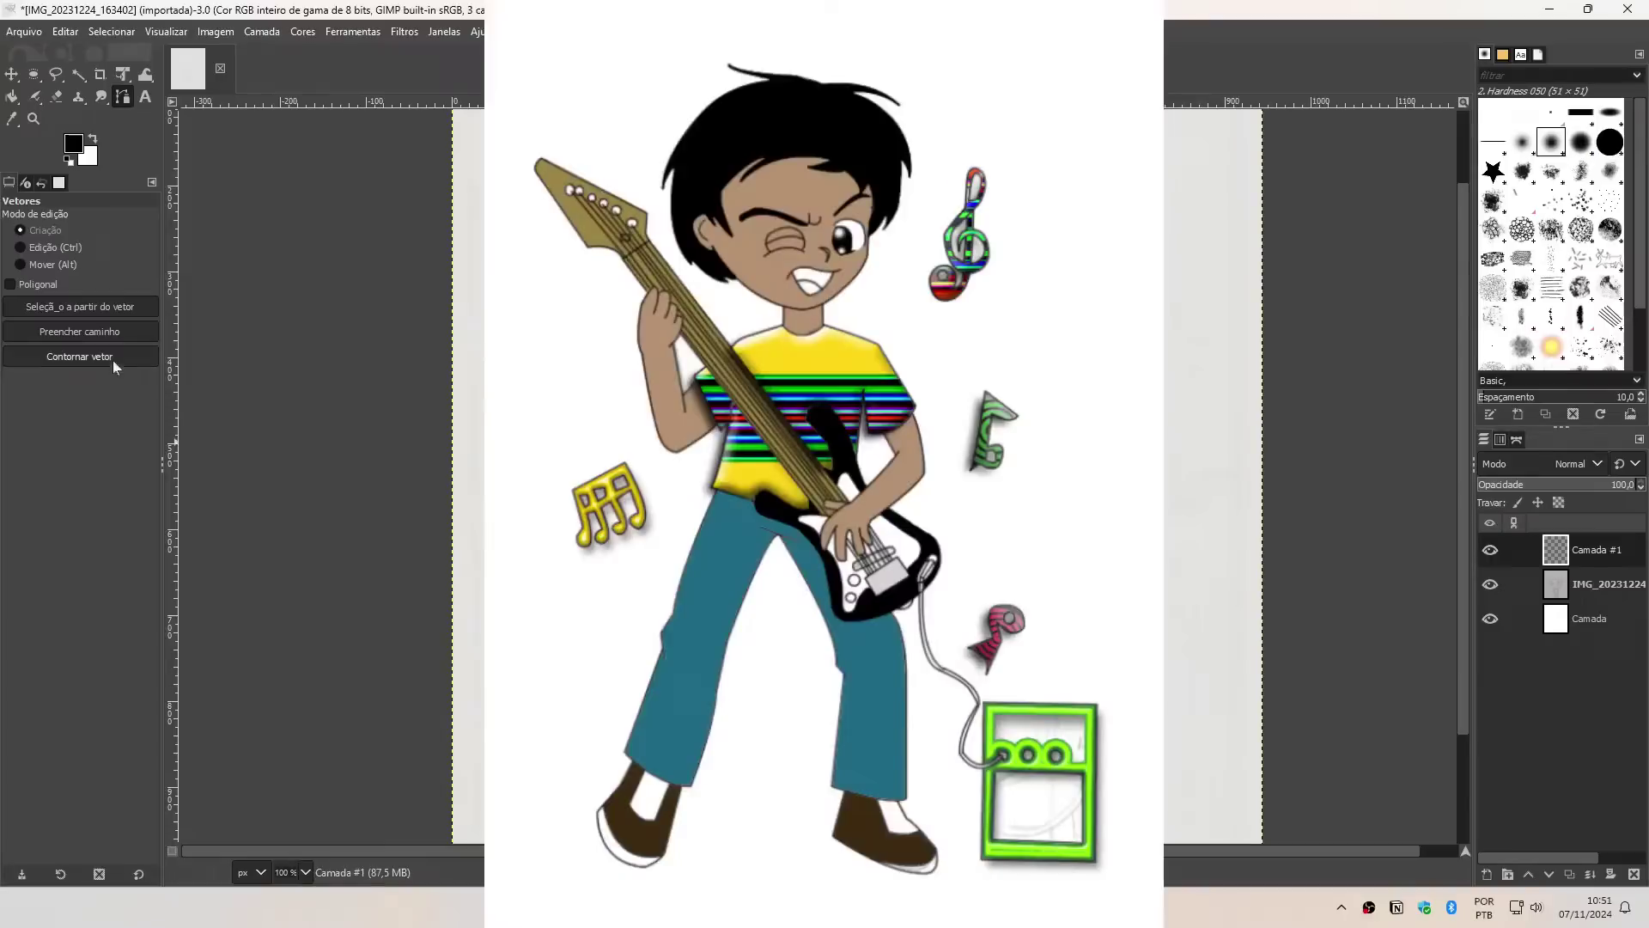
{"action": "left_click", "coordinate": [110, 355]}
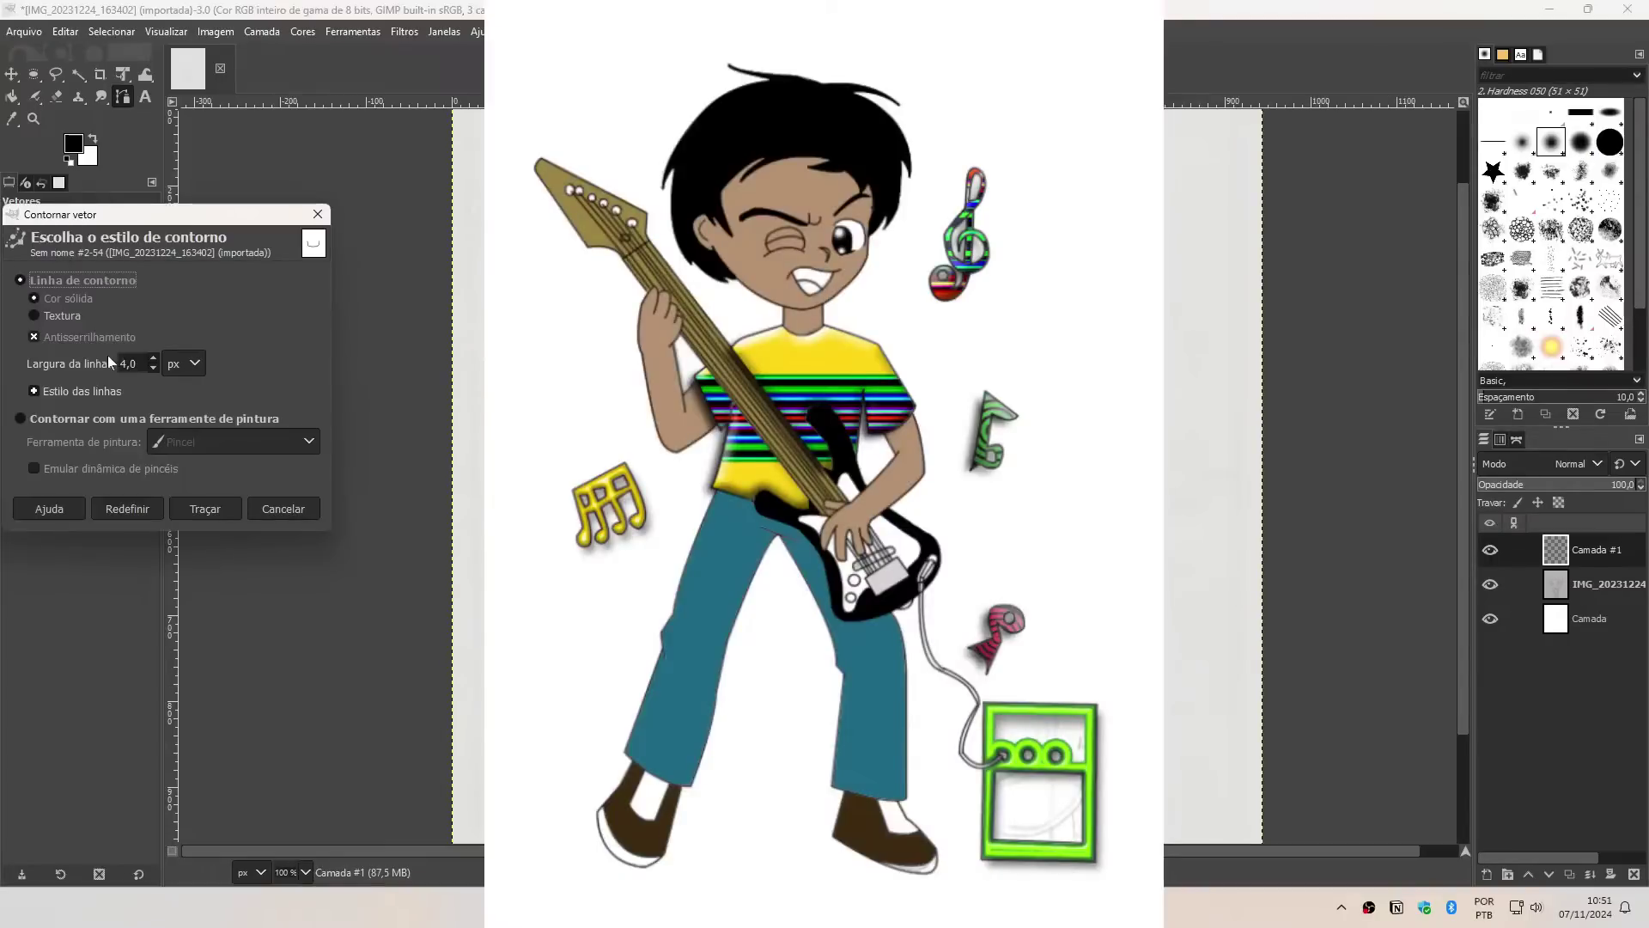
{"action": "left_click", "coordinate": [186, 510]}
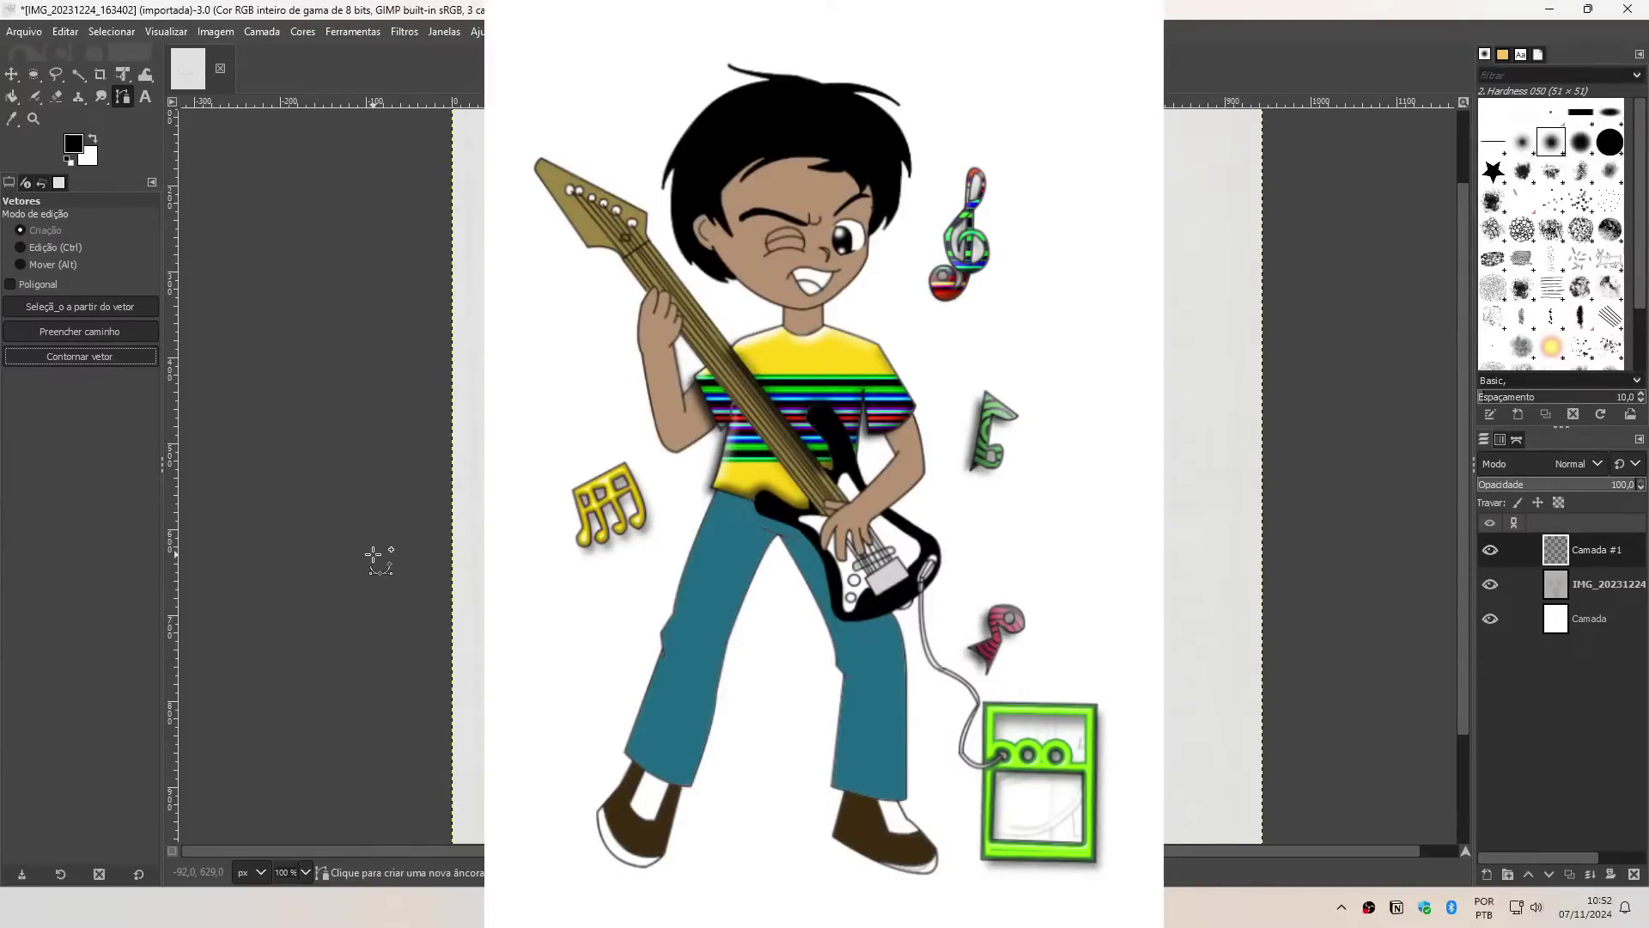
{"action": "key", "text": "Return"}
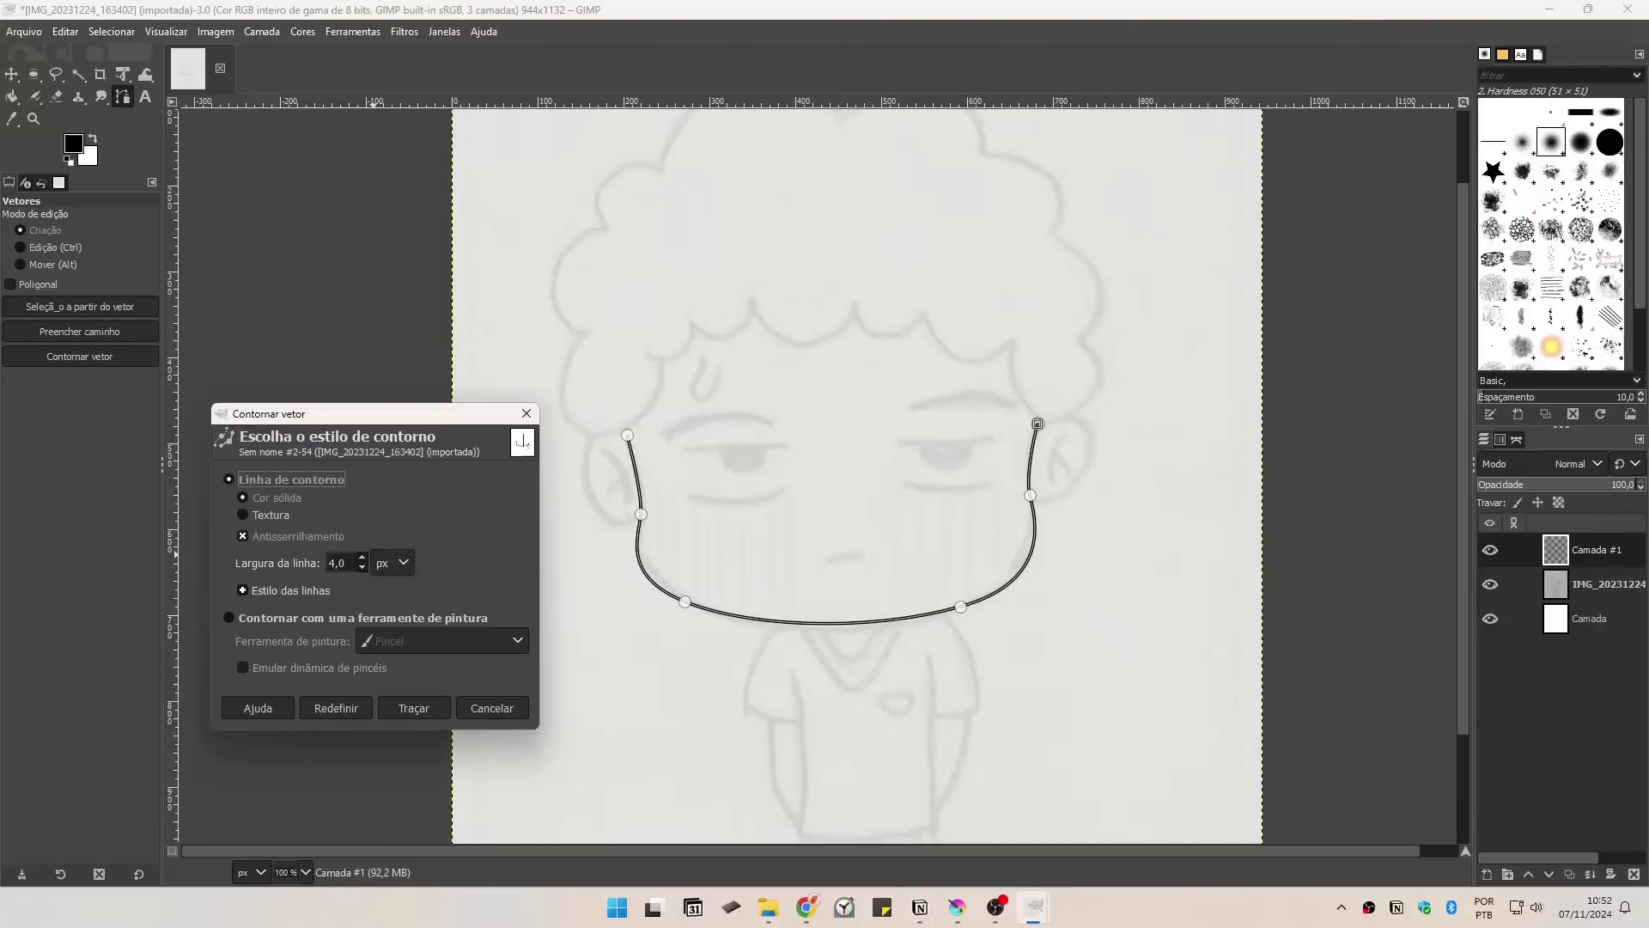
{"action": "key", "text": "Return"}
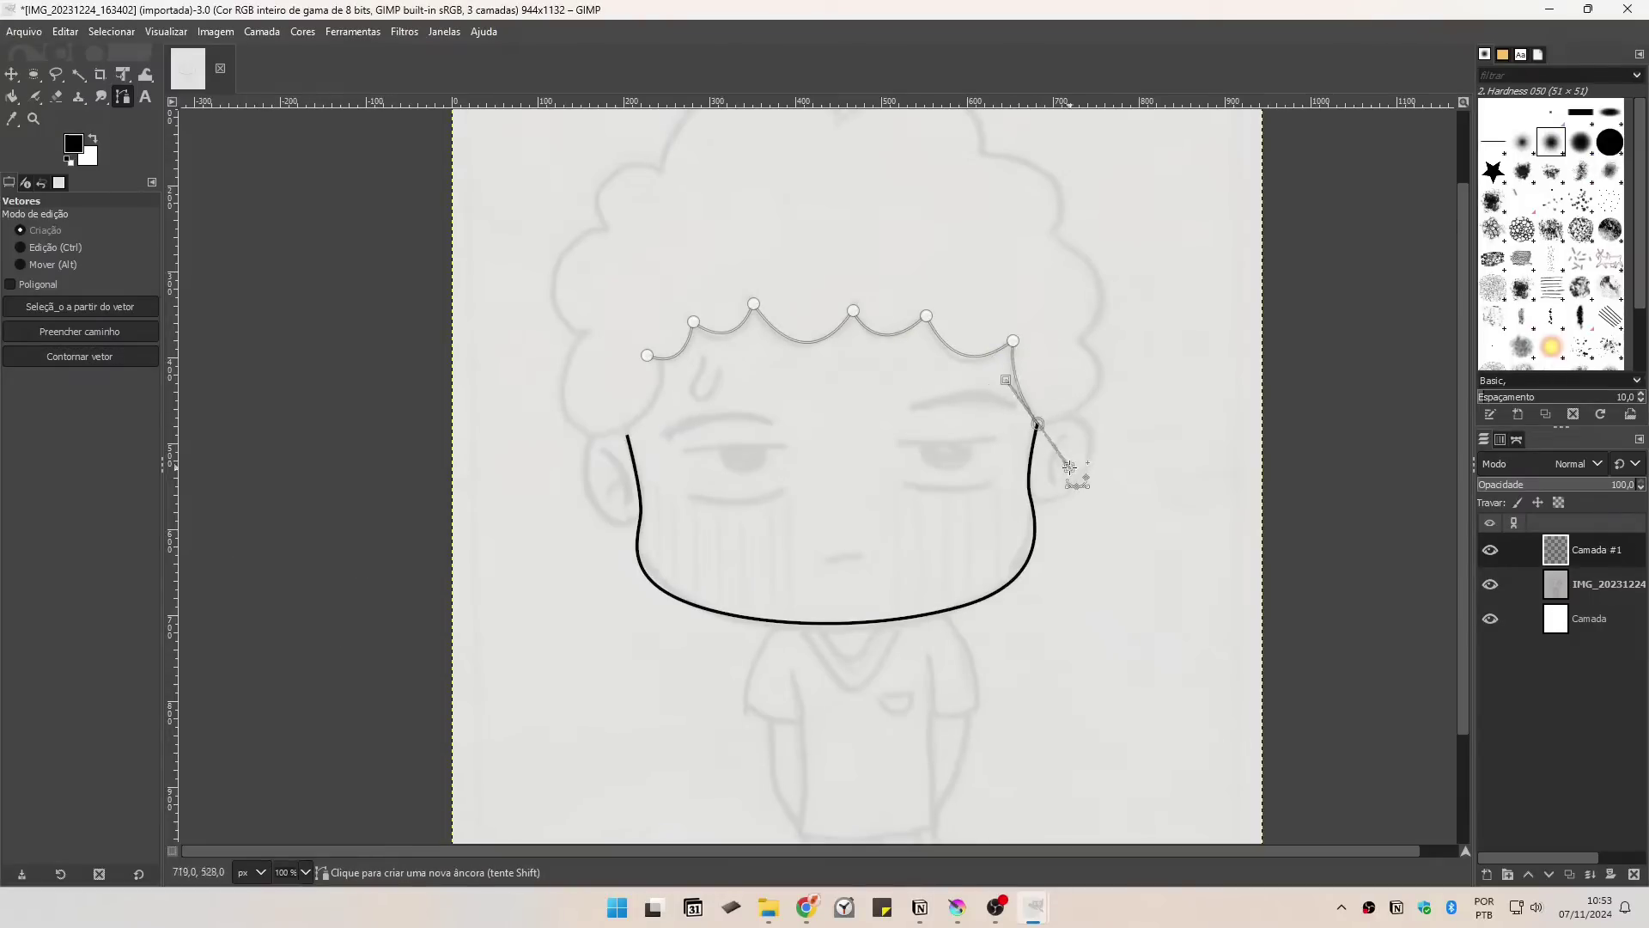
{"action": "left_click", "coordinate": [110, 356]}
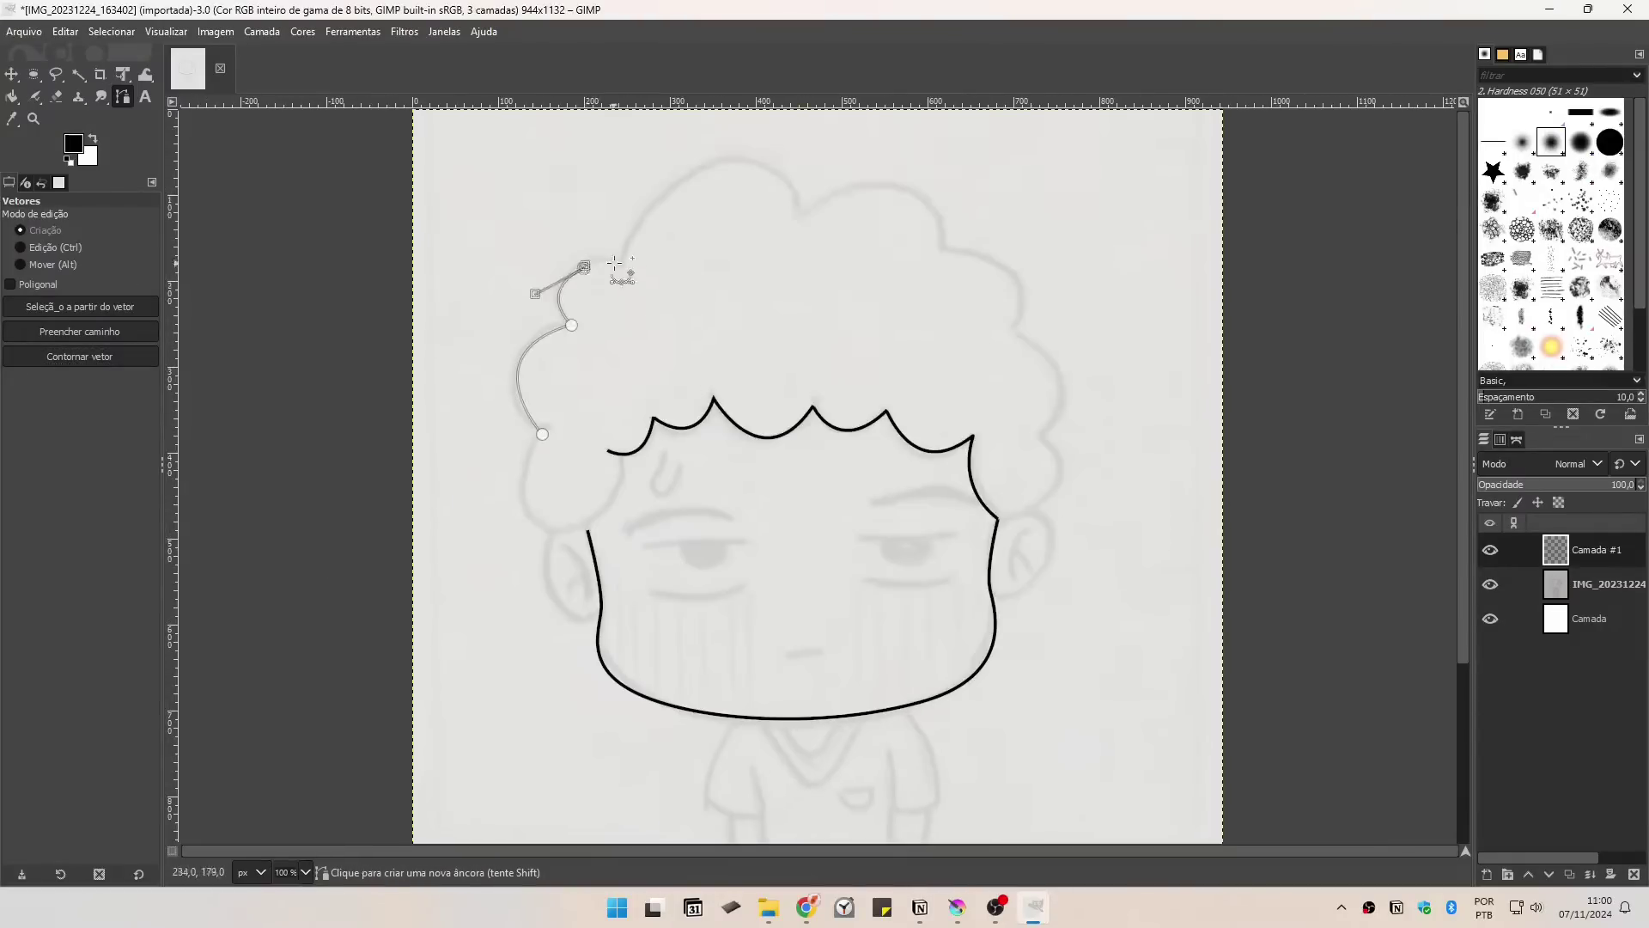
Step: Trace the curly outer outline of the boy's hair as a path and stroke it
{"action": "mouse_move", "coordinate": [624, 261]}
{"action": "left_mouse_down"}
{"action": "mouse_move", "coordinate": [647, 276]}
{"action": "mouse_move", "coordinate": [624, 264]}
{"action": "left_mouse_up"}
{"action": "left_click_drag", "start_coordinate": [743, 162], "coordinate": [865, 155]}
{"action": "left_click_drag", "start_coordinate": [865, 155], "coordinate": [743, 163]}
{"action": "left_click_drag", "start_coordinate": [802, 221], "coordinate": [797, 291]}
{"action": "left_click_drag", "start_coordinate": [797, 290], "coordinate": [802, 221]}
{"action": "left_click_drag", "start_coordinate": [907, 191], "coordinate": [980, 228]}
{"action": "left_click_drag", "start_coordinate": [1040, 433], "coordinate": [974, 496]}
{"action": "left_click_drag", "start_coordinate": [1029, 513], "coordinate": [965, 551]}
{"action": "left_click", "coordinate": [79, 356]}
{"action": "left_click", "coordinate": [199, 507]}
{"action": "left_click", "coordinate": [80, 306]}
{"action": "left_click", "coordinate": [80, 331]}
{"action": "left_click", "coordinate": [279, 410]}
{"action": "right_click", "coordinate": [953, 451]}
{"action": "key", "text": "Escape"}
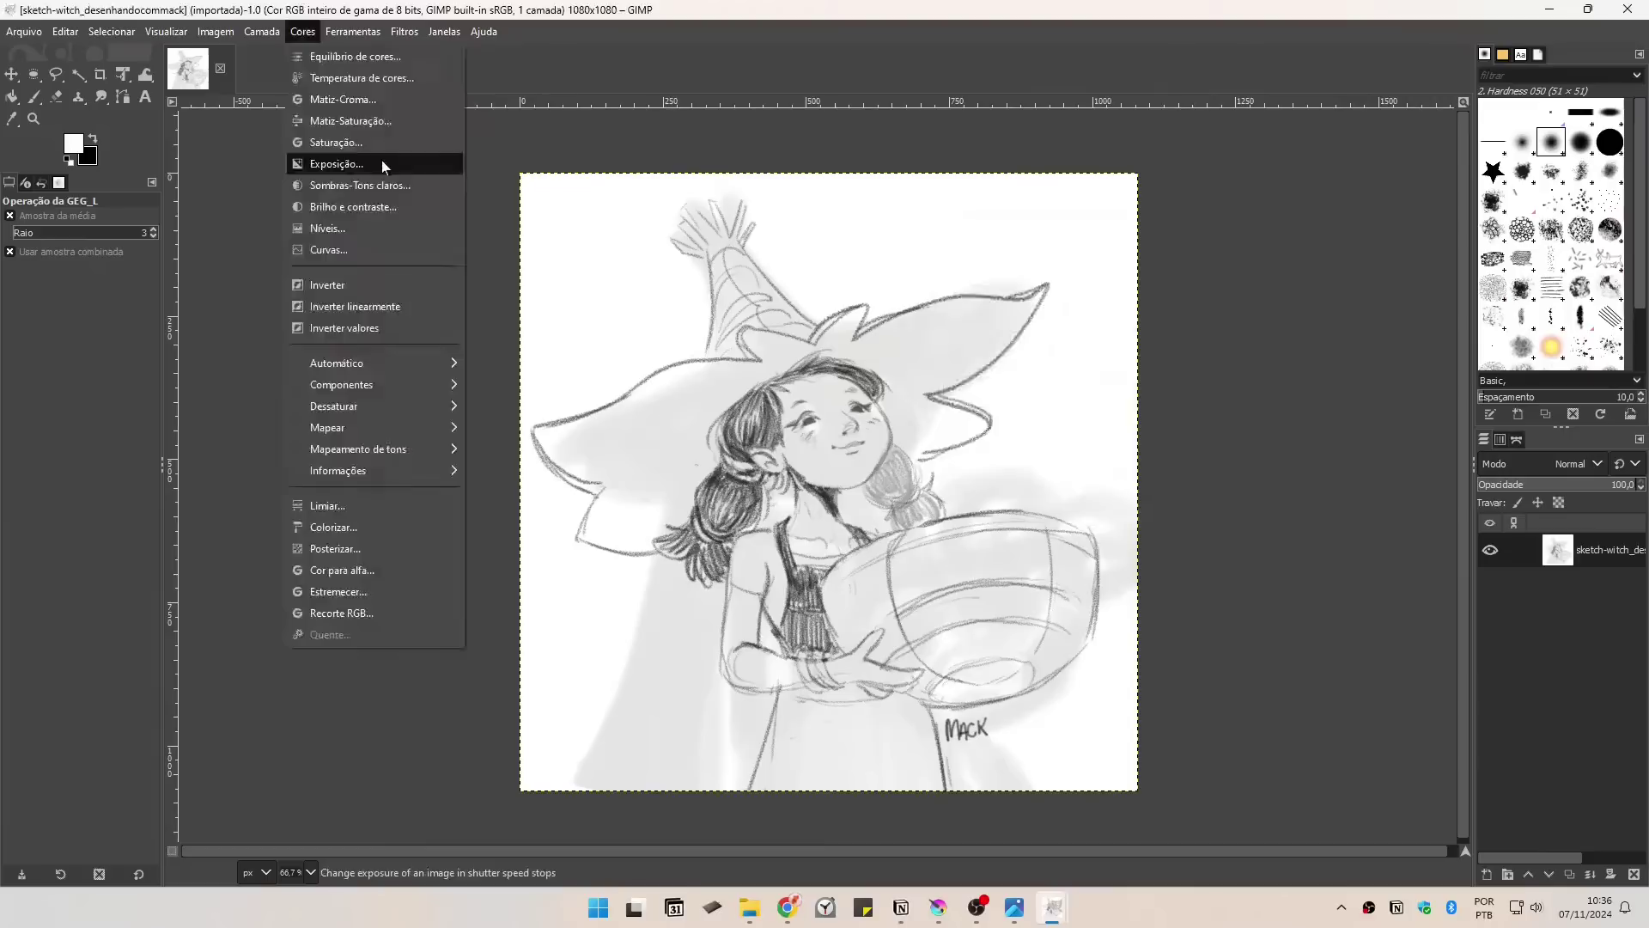
Step: Adjust the witch sketch's exposure and reshape the lower part of its value curve to darken the pencil lines
{"action": "left_click", "coordinate": [379, 163]}
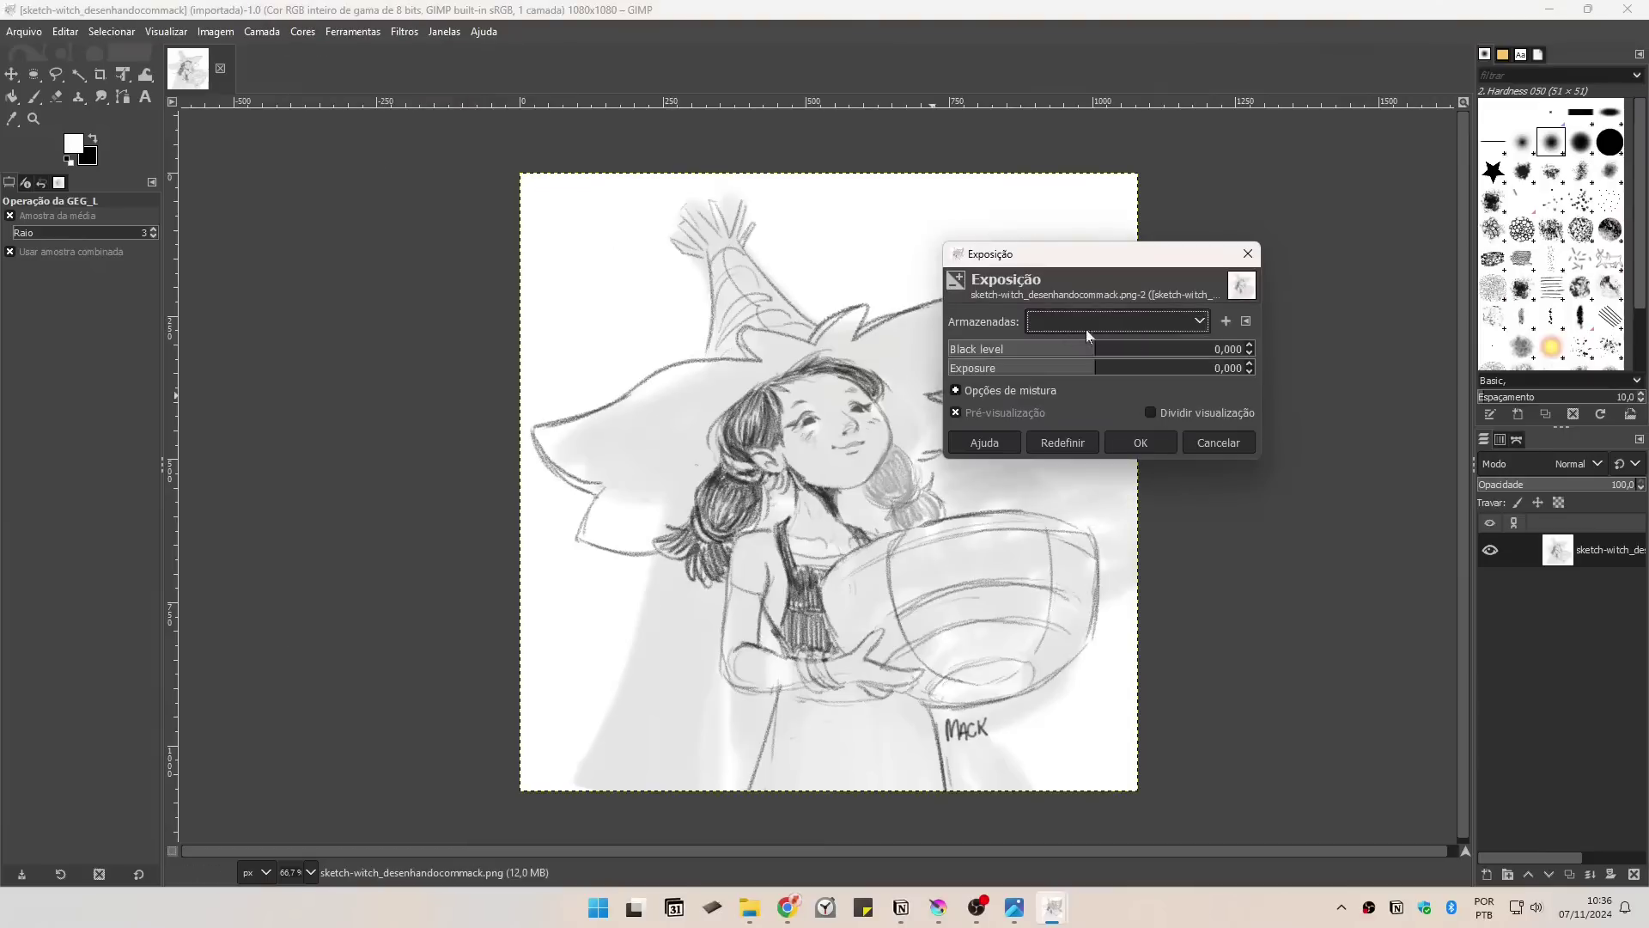
{"action": "mouse_move", "coordinate": [1080, 369]}
{"action": "left_mouse_down"}
{"action": "mouse_move", "coordinate": [1058, 368]}
{"action": "mouse_move", "coordinate": [1109, 367]}
{"action": "left_mouse_up"}
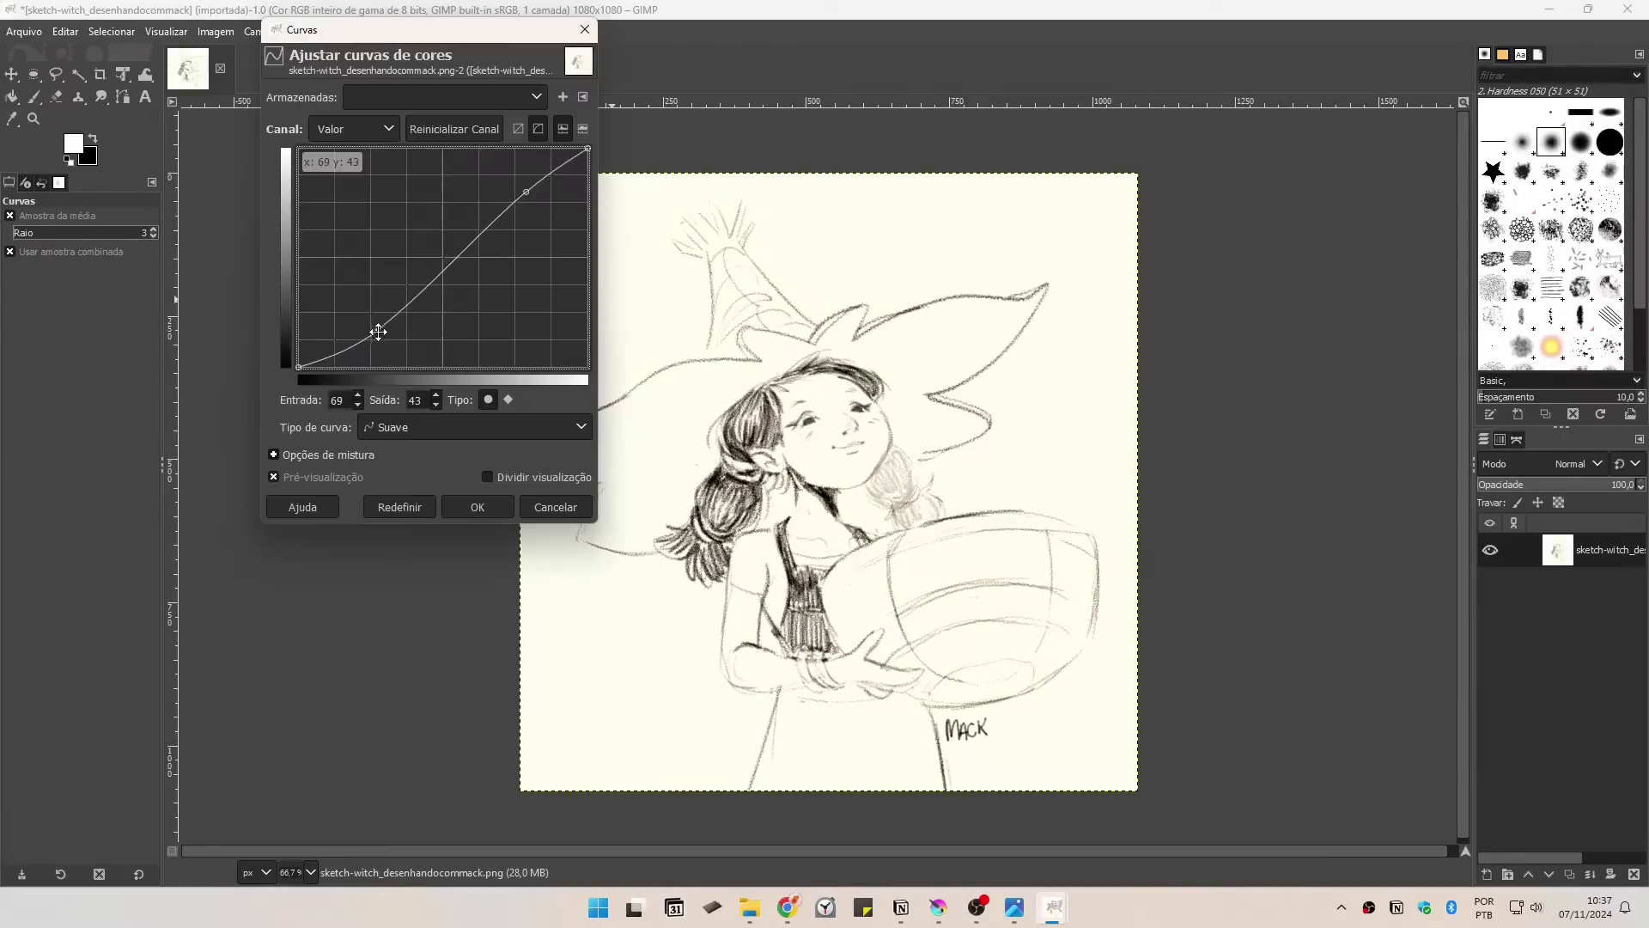
{"action": "left_click_drag", "start_coordinate": [378, 332], "coordinate": [400, 334]}
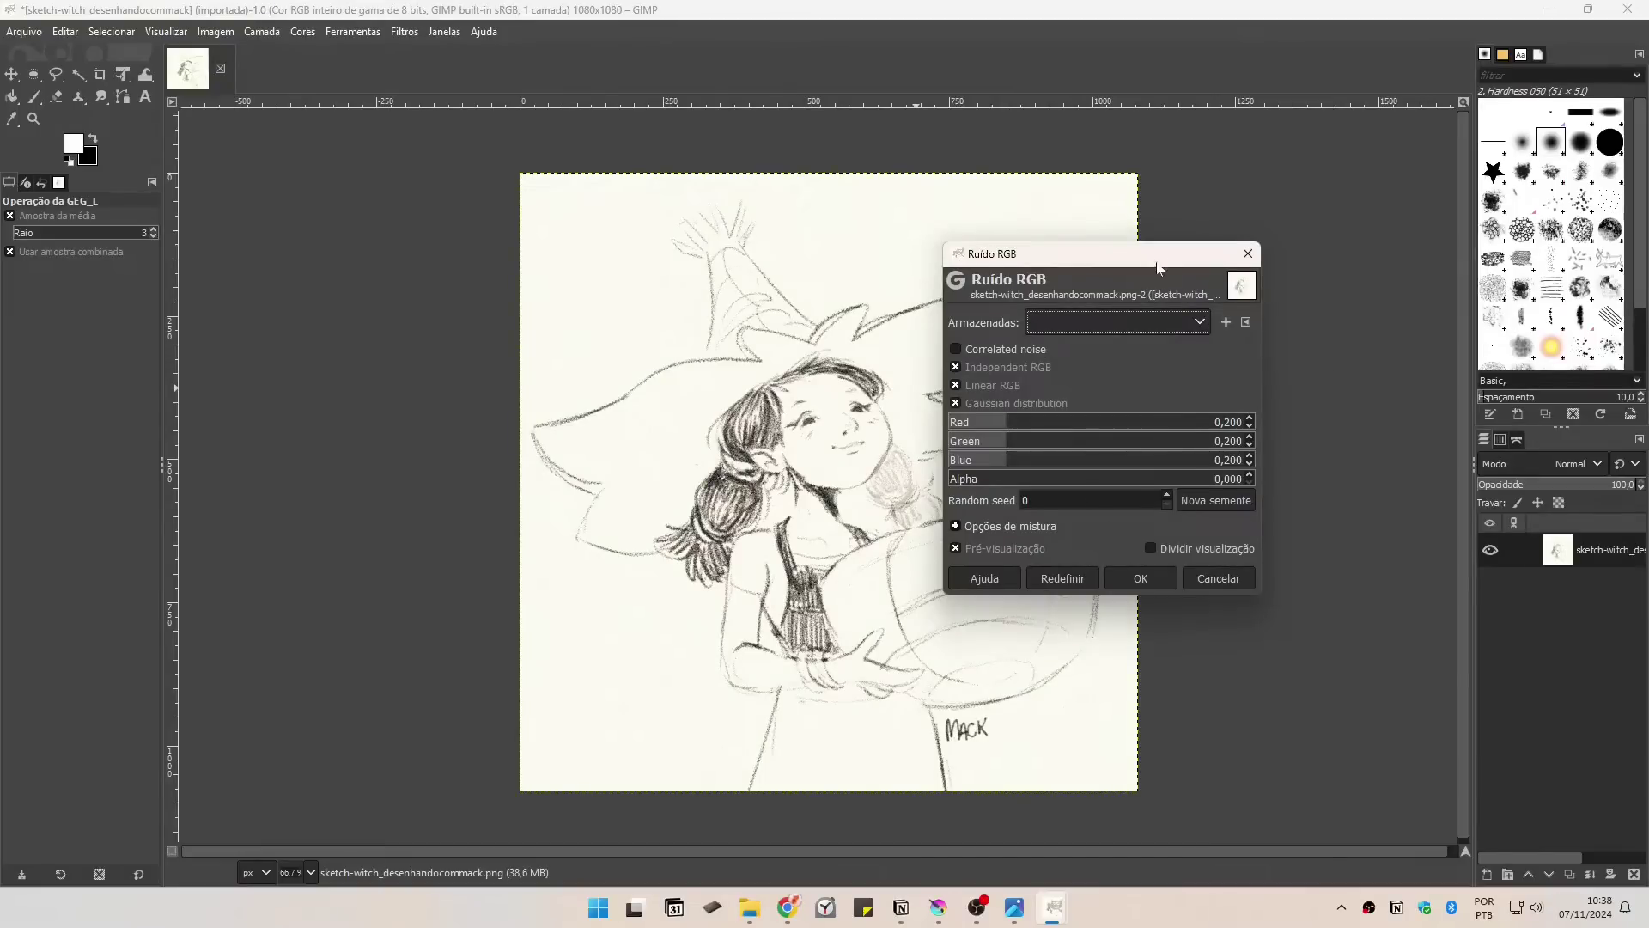
Step: Apply RGB noise of 0.200 in red, green and blue to the witch sketch with Gaussian distribution
{"action": "left_click_drag", "start_coordinate": [1156, 264], "coordinate": [1264, 265]}
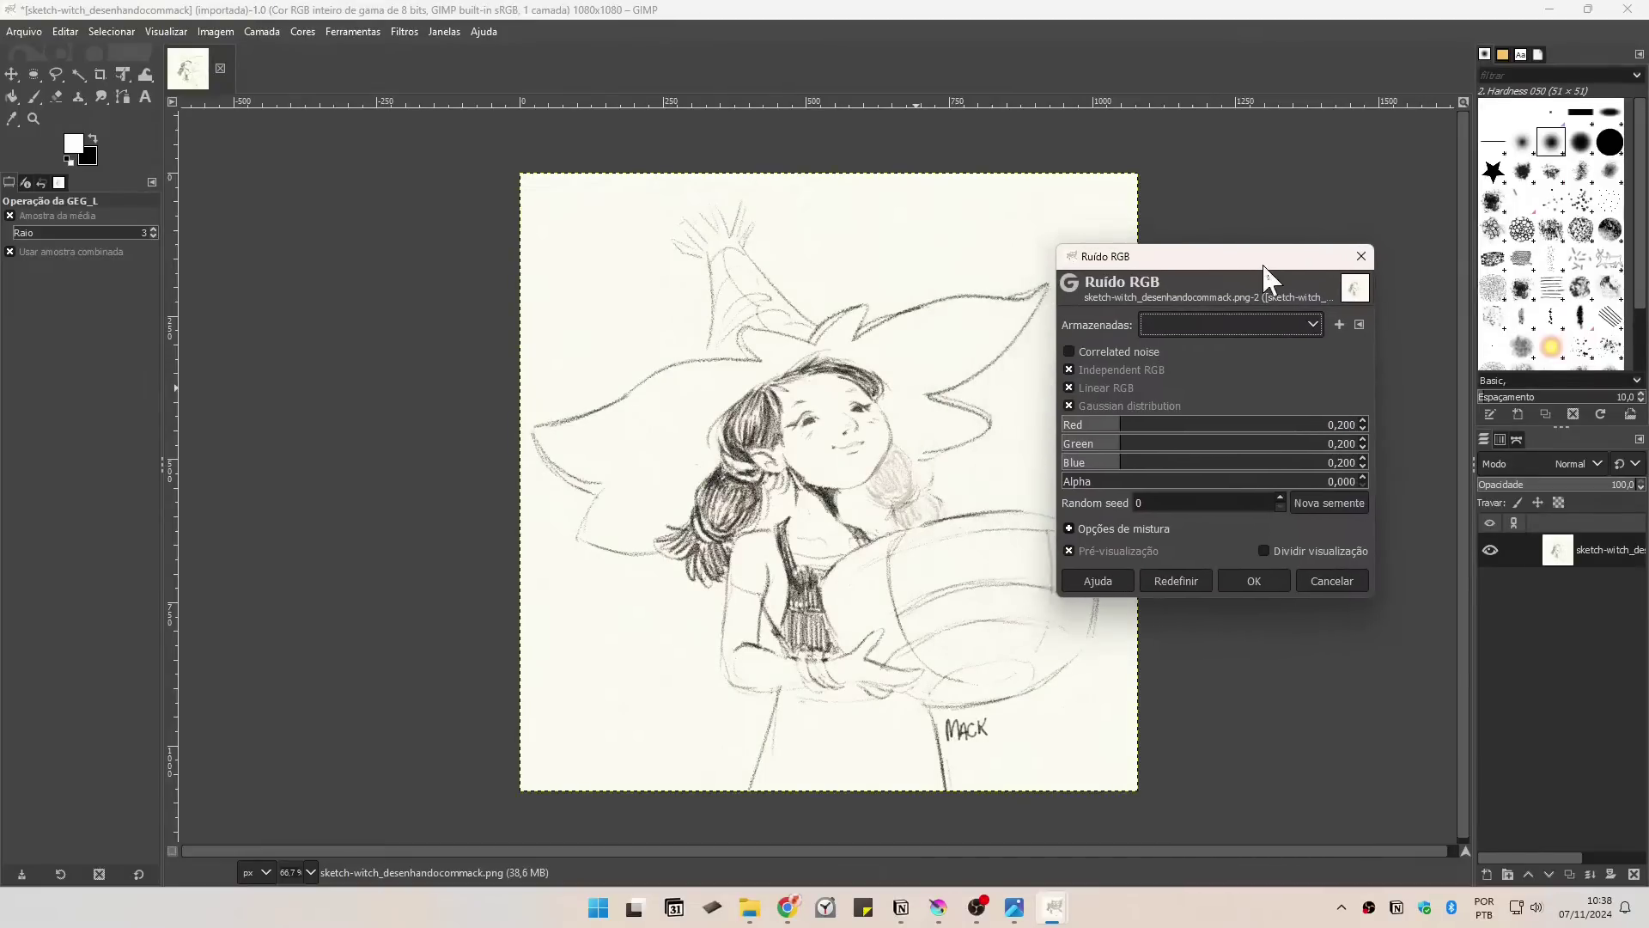
{"action": "left_click", "coordinate": [1265, 572]}
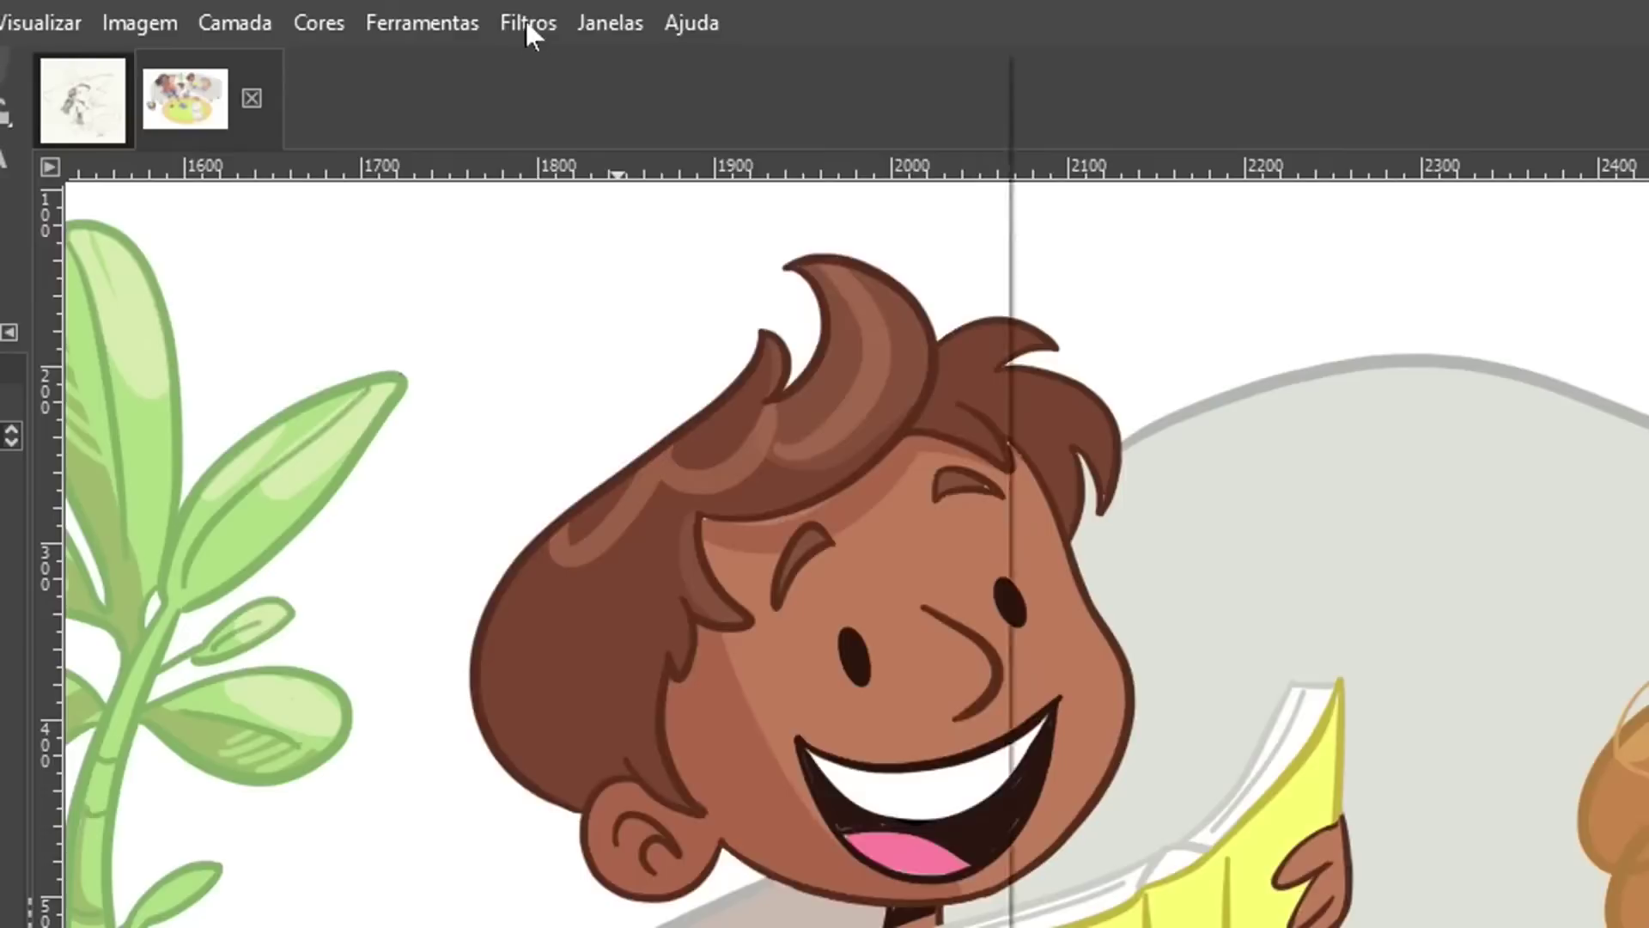
Step: Apply HSV noise to the reading children illustration with dulling 2, hue 3.00, saturation 0.040 and value 0.040, comparing the preview off and on
{"action": "left_click", "coordinate": [404, 31]}
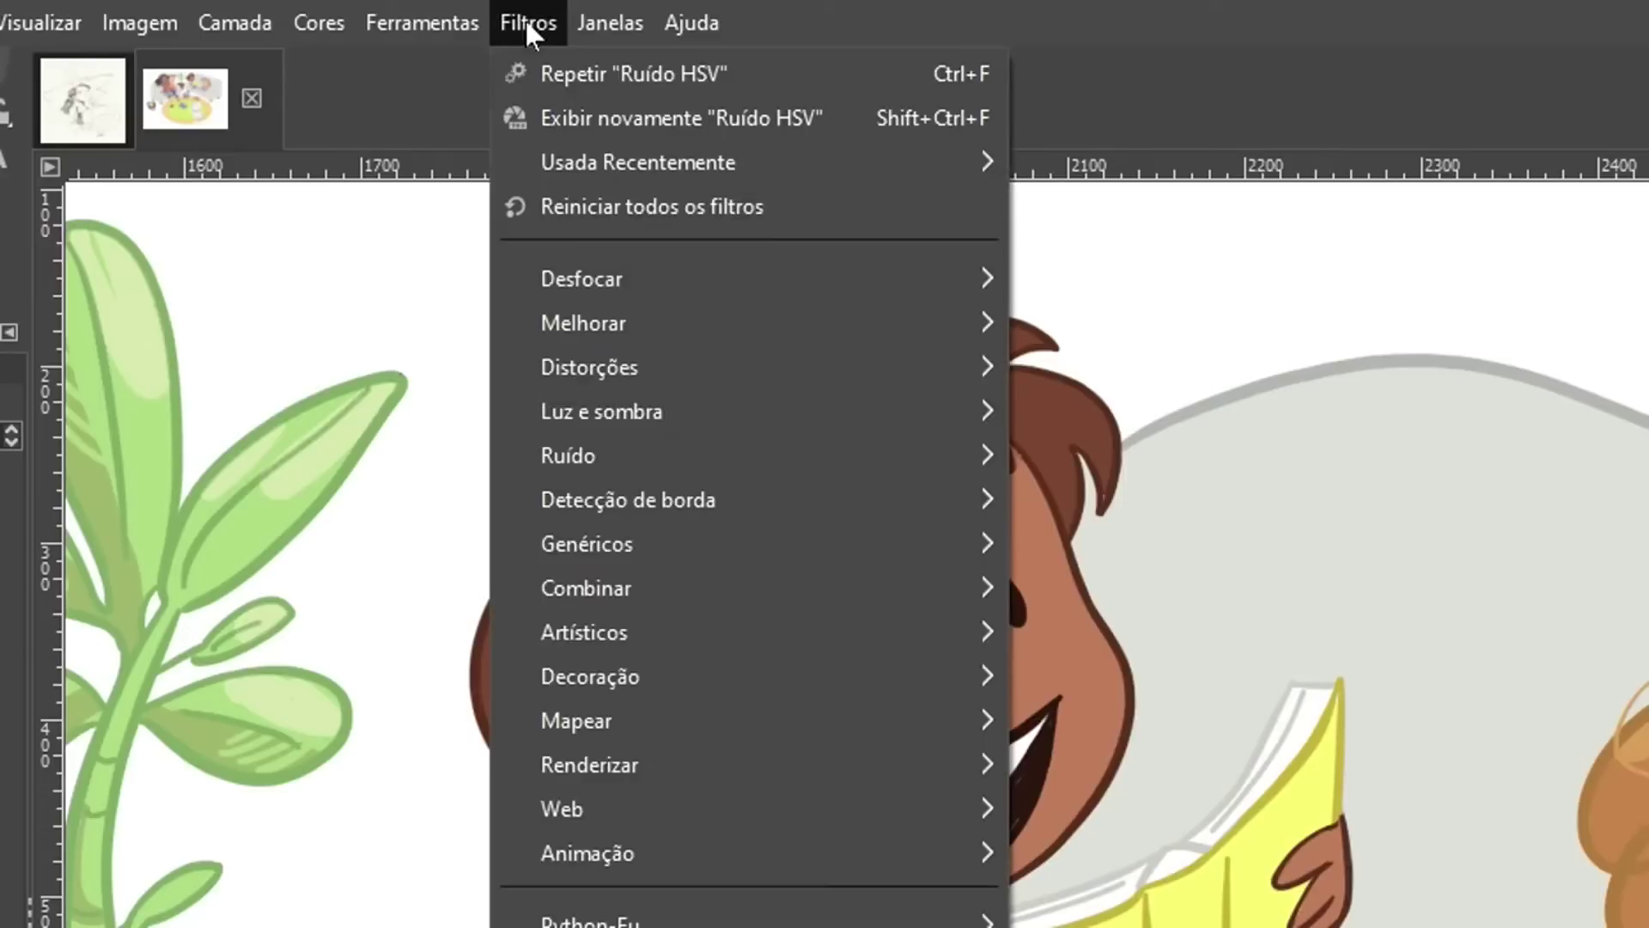
{"action": "mouse_move", "coordinate": [657, 455]}
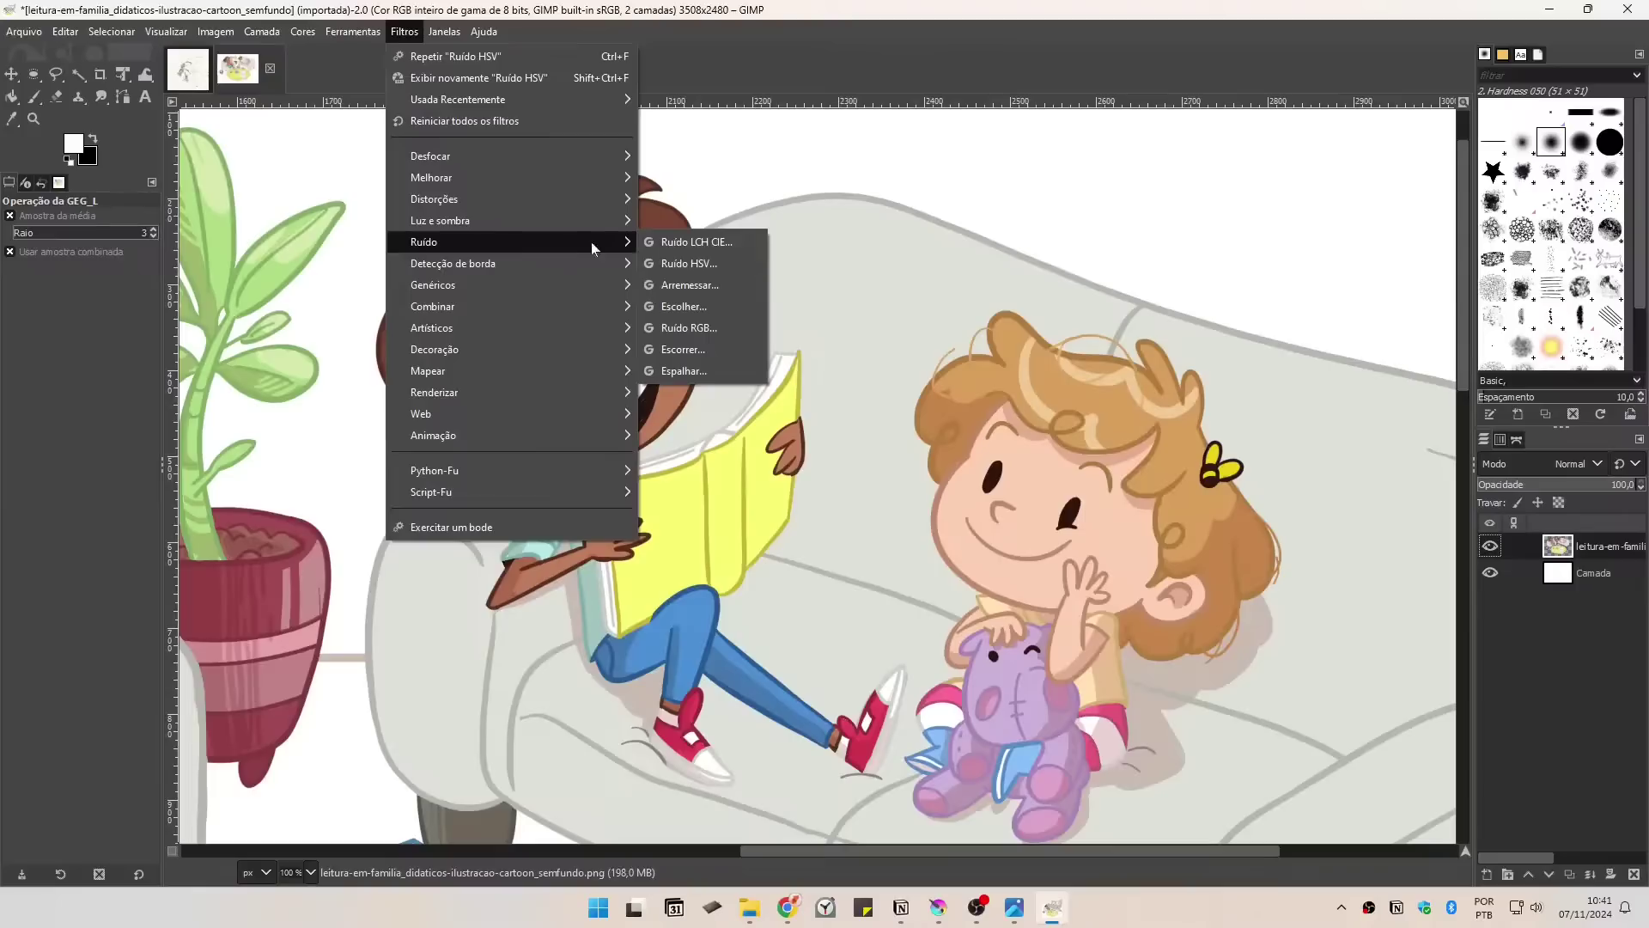
{"action": "left_click", "coordinate": [739, 263]}
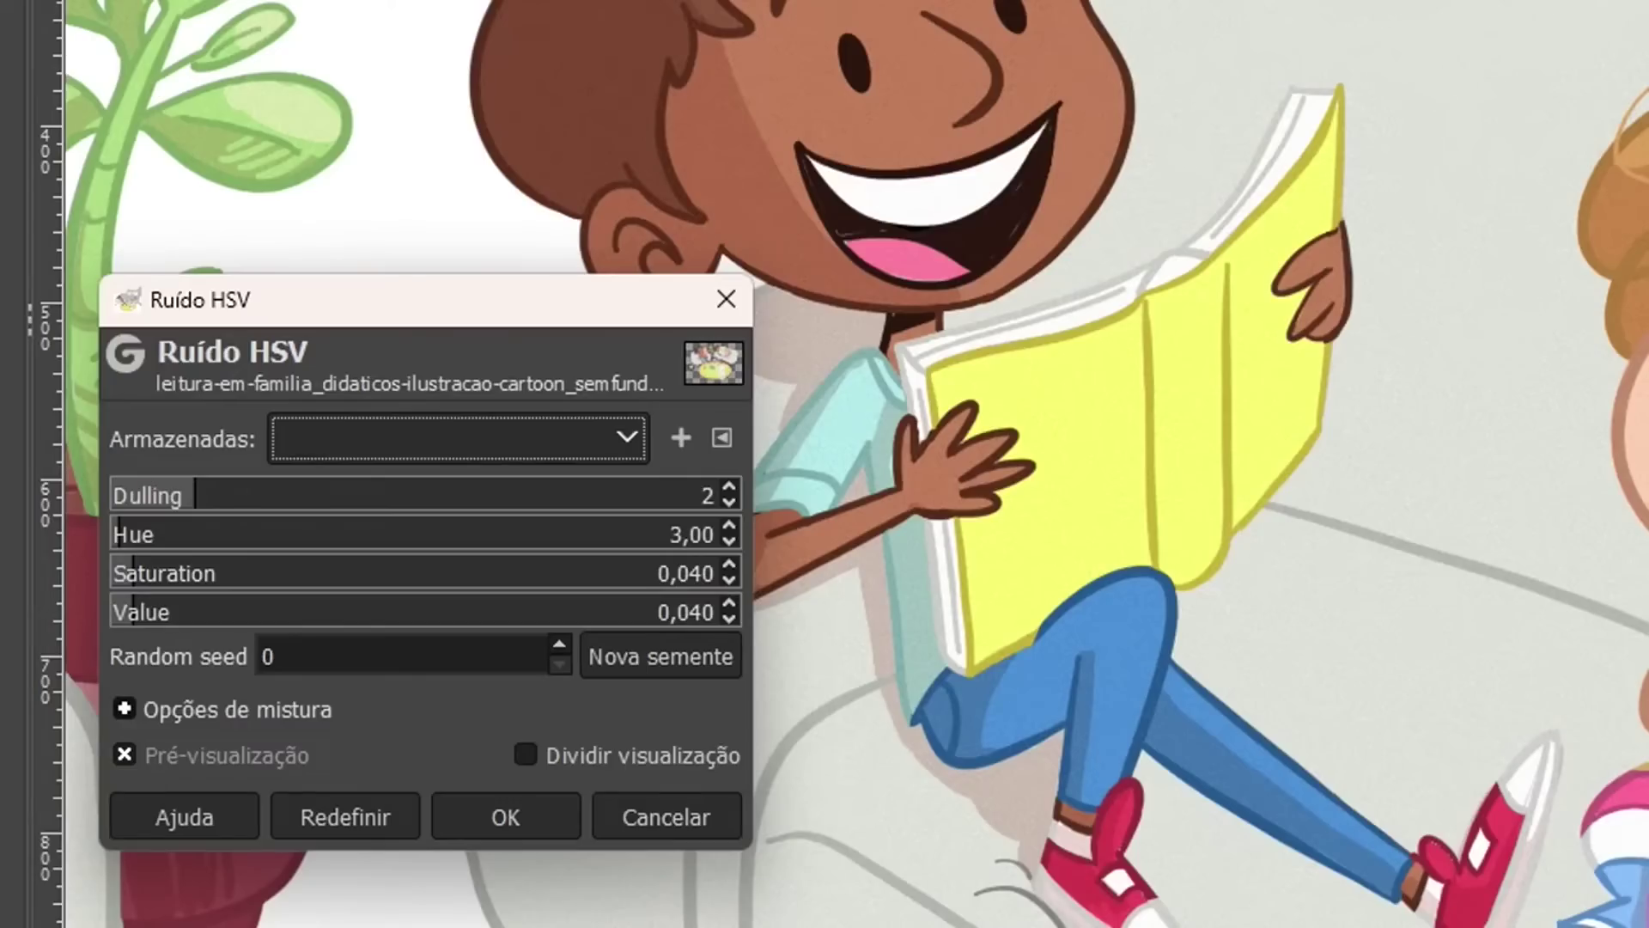
{"action": "scroll", "coordinate": [1056, 464], "scroll_direction": "down", "scroll_amount": 4}
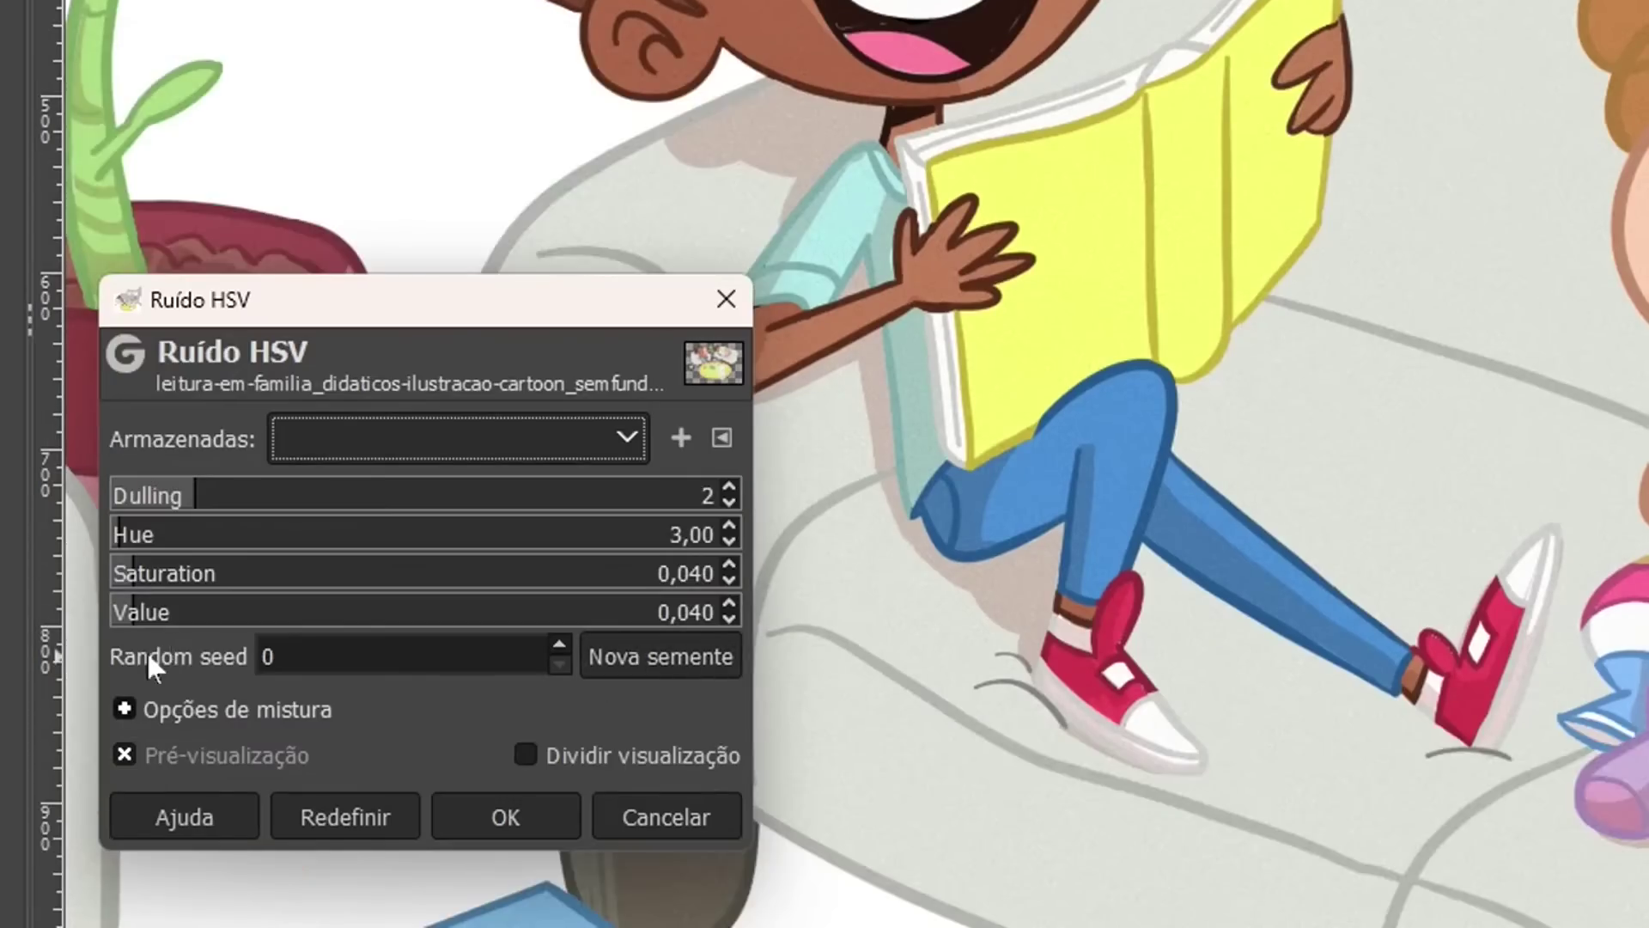
{"action": "left_click", "coordinate": [122, 754]}
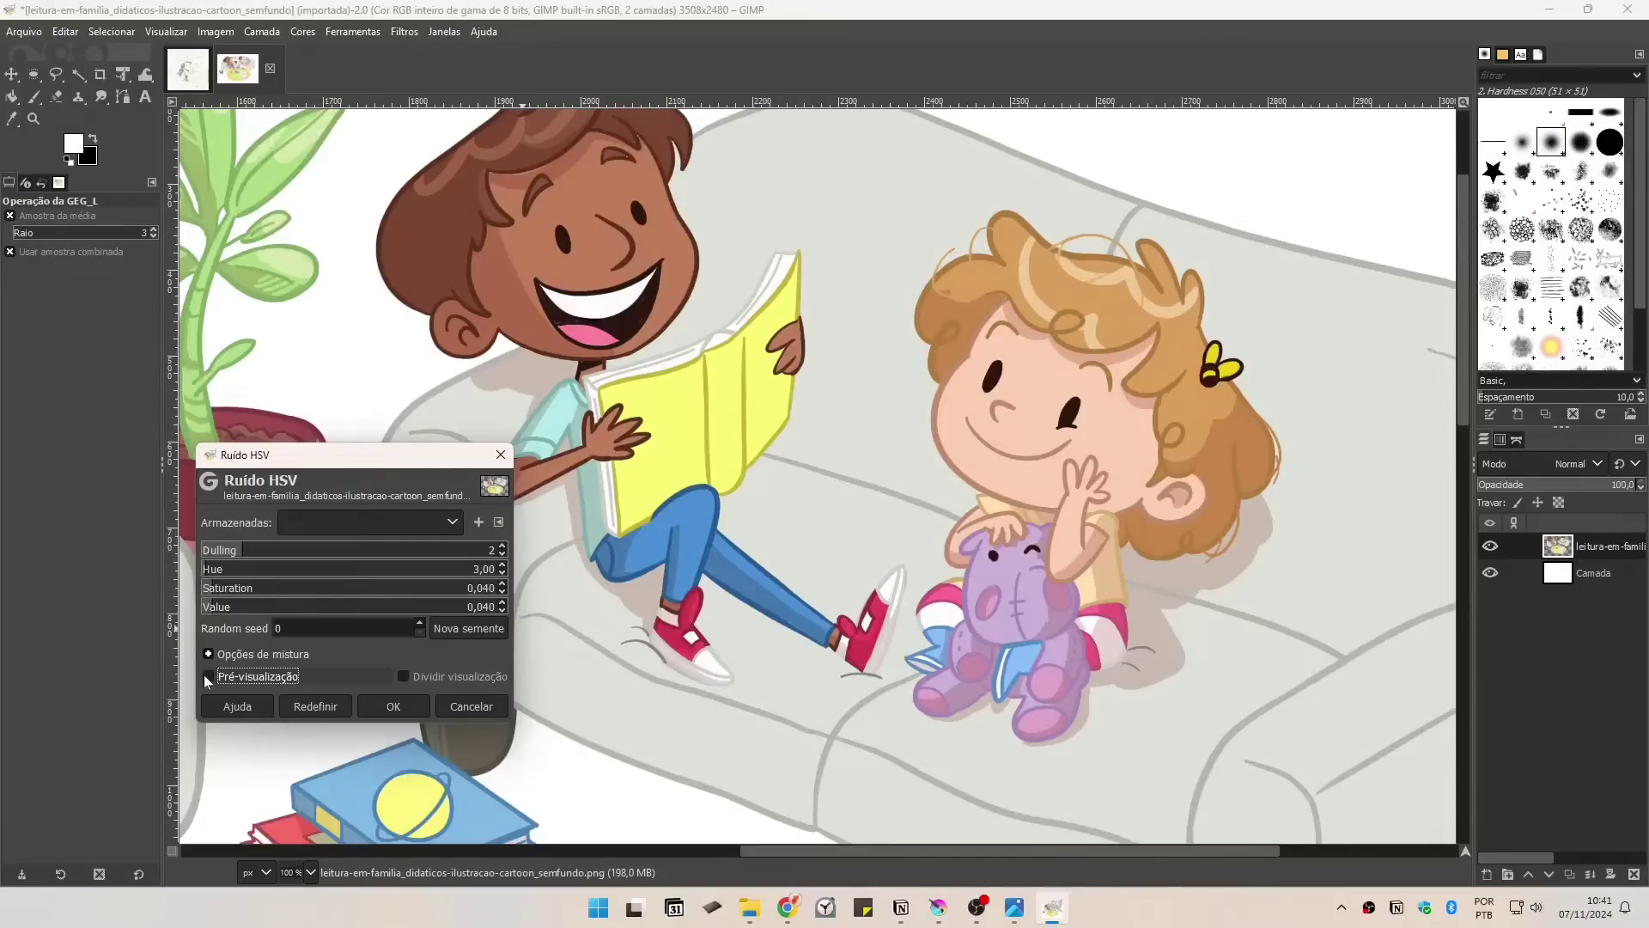
{"action": "left_click", "coordinate": [206, 677]}
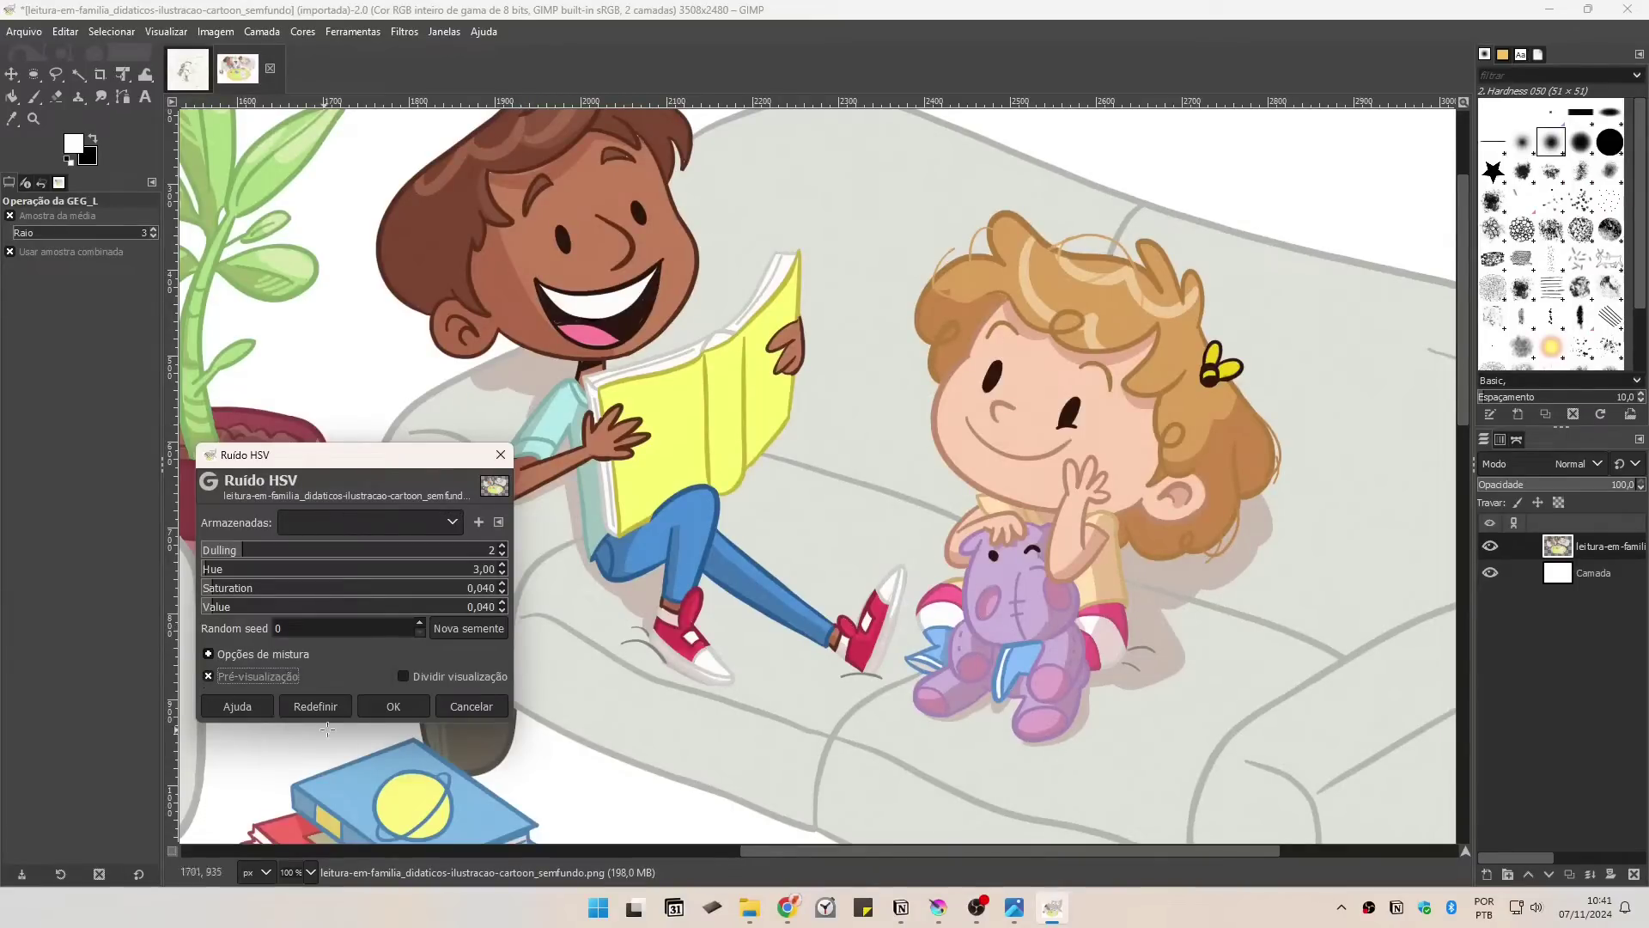
{"action": "left_click", "coordinate": [393, 707]}
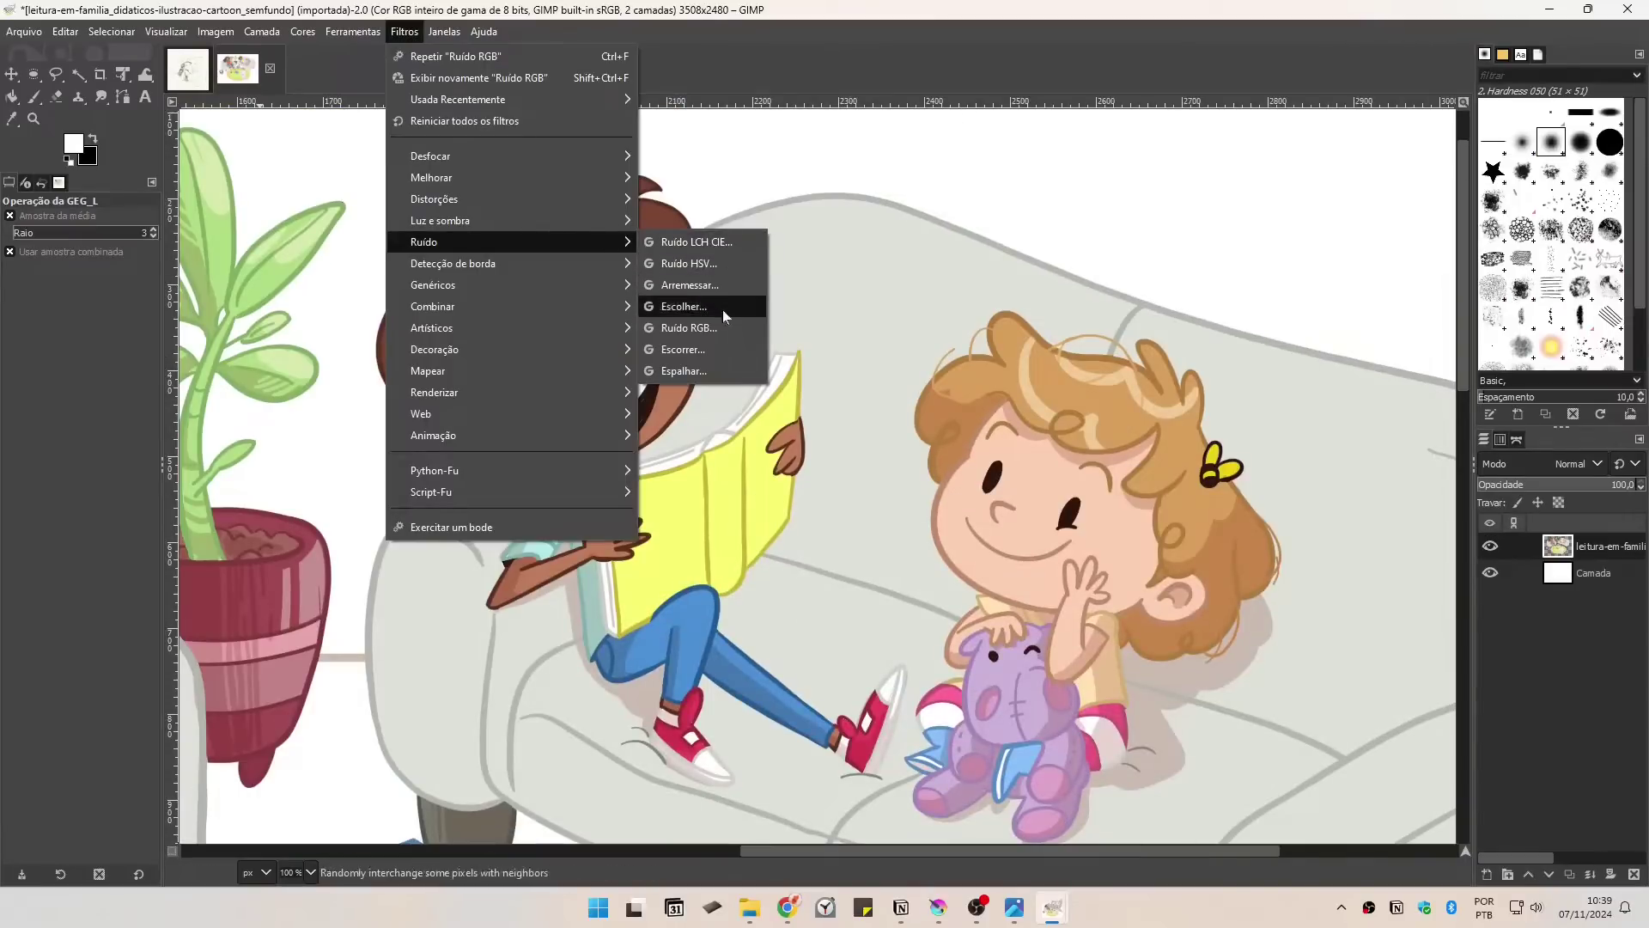
Step: Start the RGB noise filter on the children illustration, enabling Correlated noise and disabling Independent RGB
{"action": "left_click", "coordinate": [730, 327]}
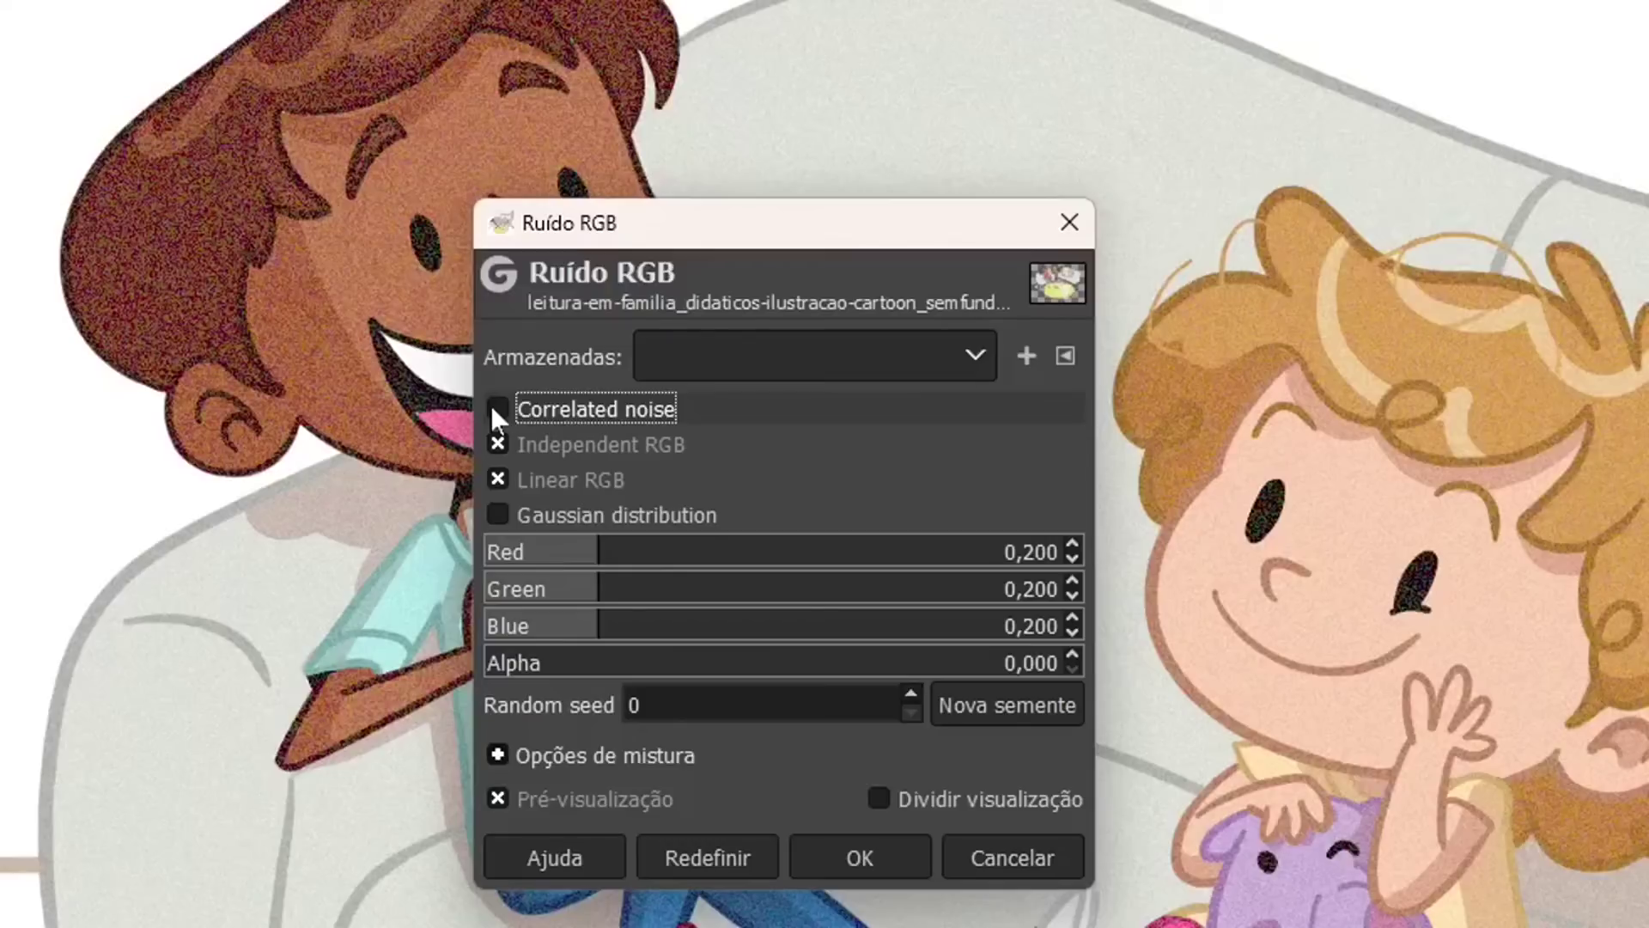
{"action": "left_click", "coordinate": [597, 422]}
{"action": "left_click", "coordinate": [598, 440]}
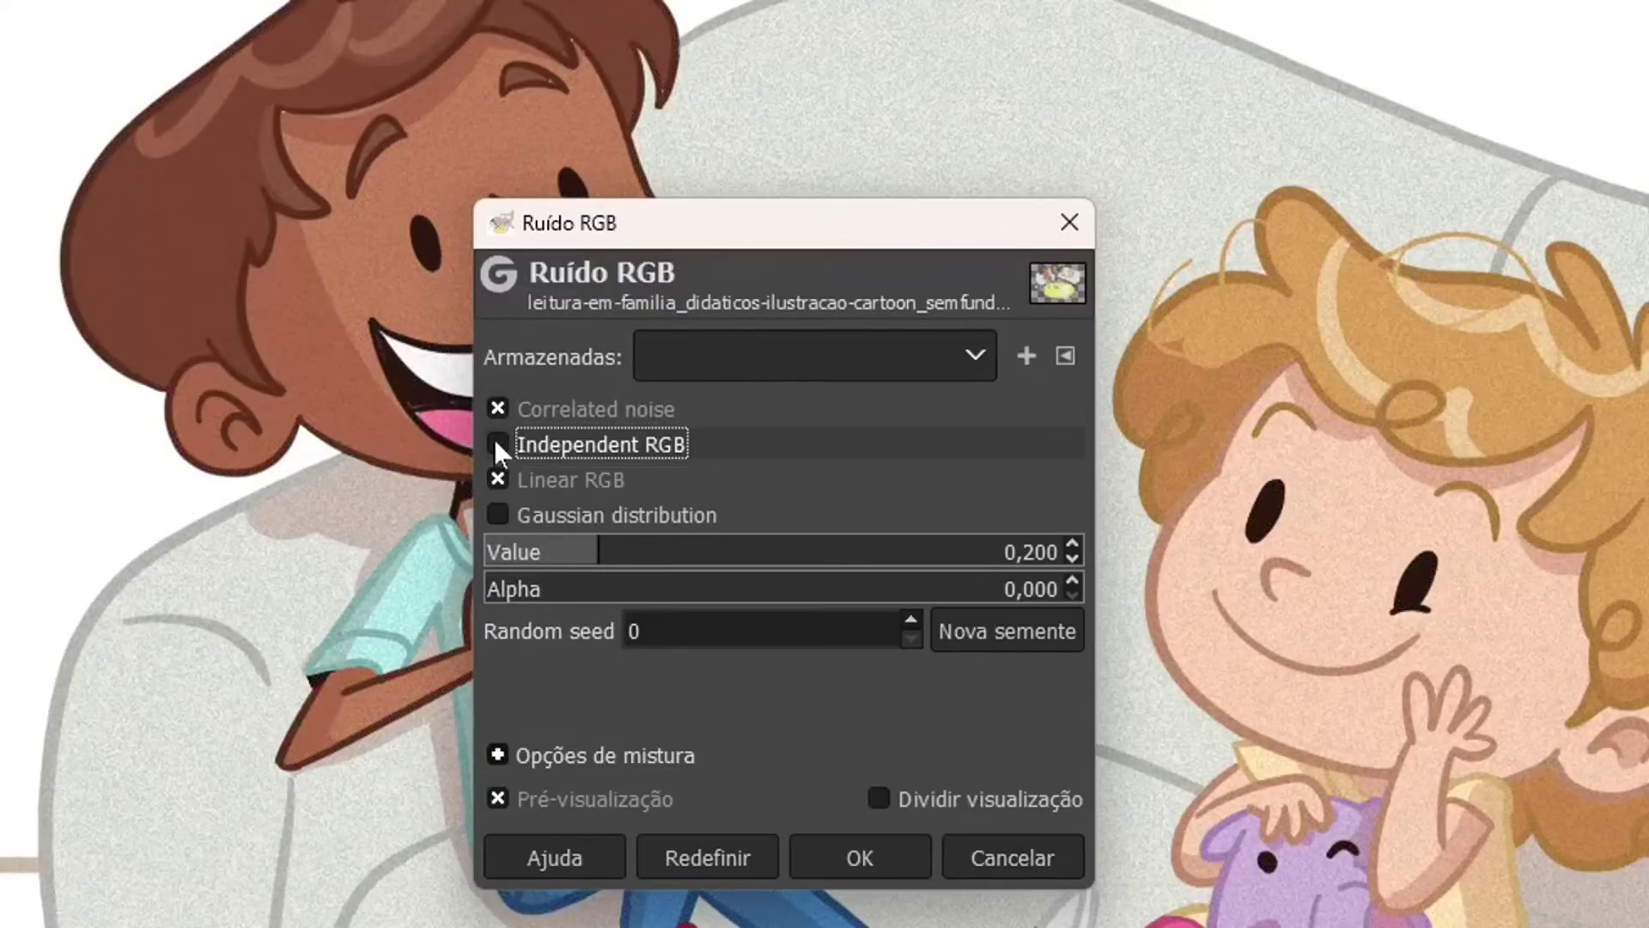
{"action": "left_click", "coordinate": [564, 558]}
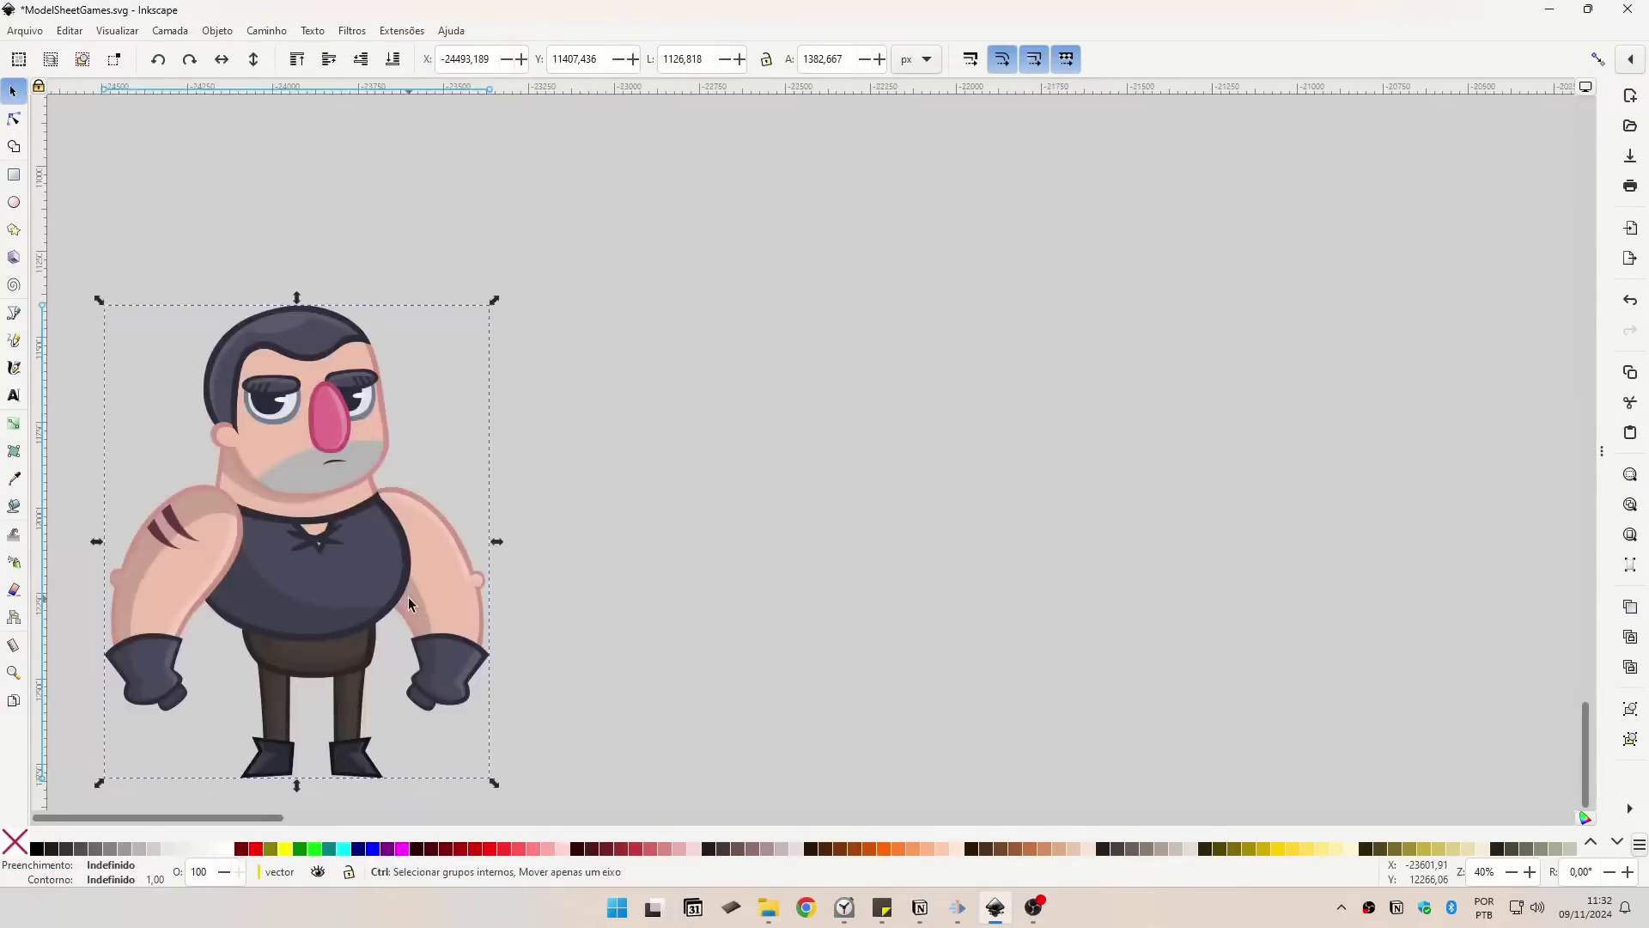
Step: In Inkscape, duplicate the muscular character, place the copy beside it and enlarge it to about 1905 by 2338 px
{"action": "scroll", "coordinate": [409, 596], "scroll_direction": "down", "scroll_amount": 1}
{"action": "key", "text": "ctrl+d"}
{"action": "left_click_drag", "start_coordinate": [384, 584], "coordinate": [677, 584]}
{"action": "left_click_drag", "start_coordinate": [791, 387], "coordinate": [976, 103]}
{"action": "scroll", "coordinate": [868, 383], "scroll_direction": "down", "scroll_amount": 1}
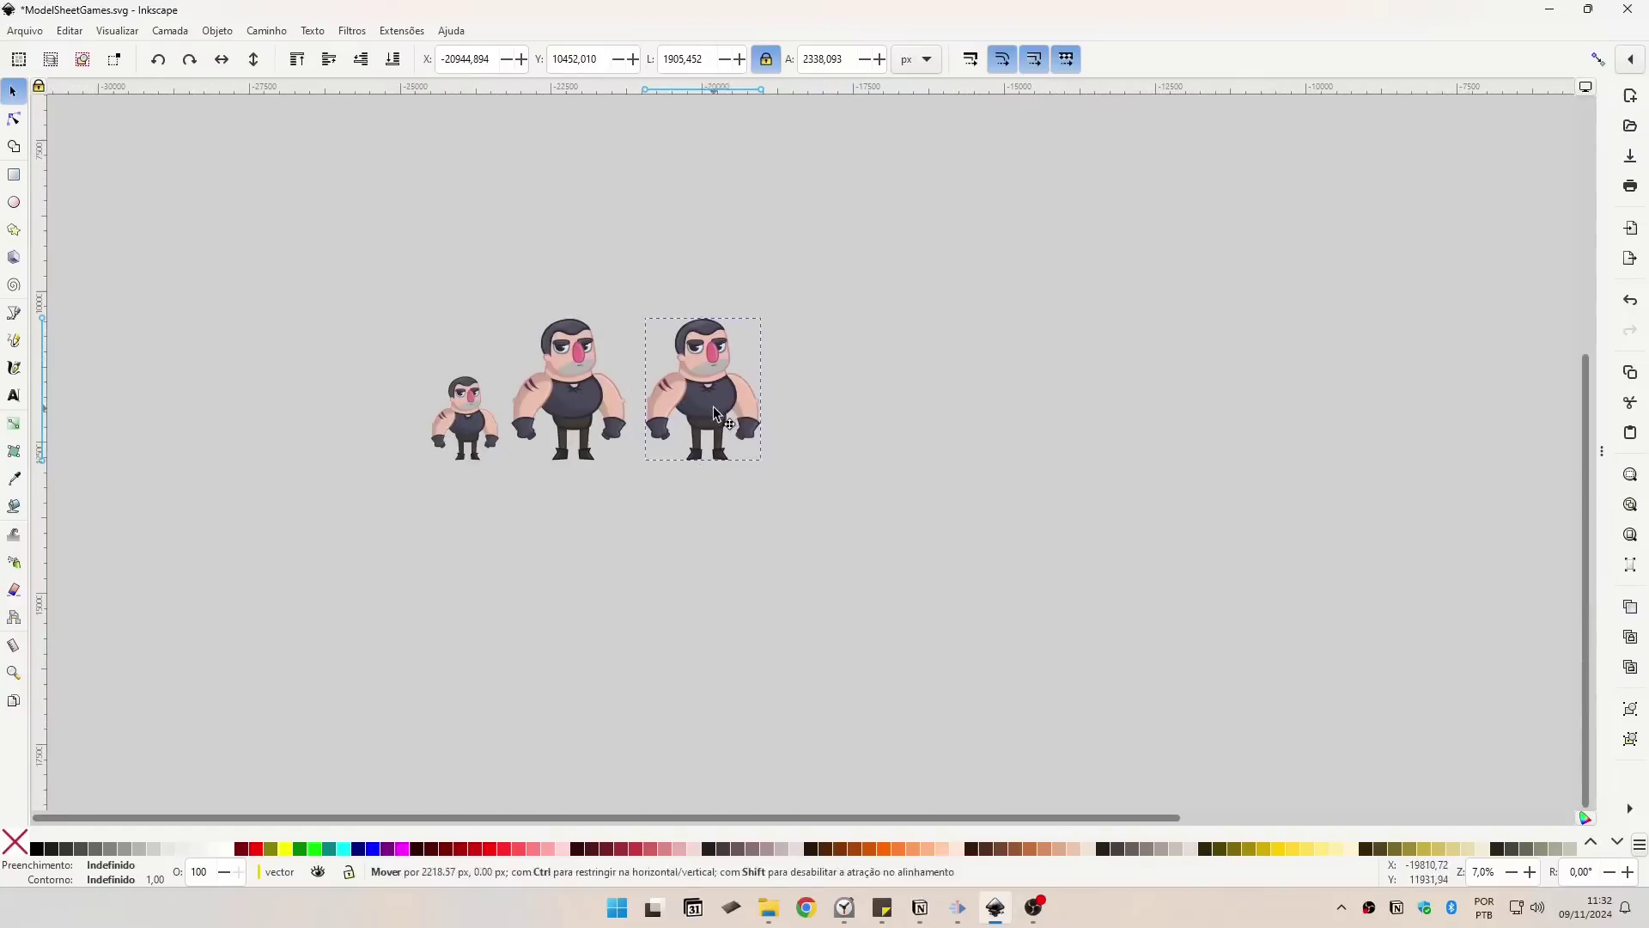
Step: Place another character copy beside the enlarged one and scale it up proportionally to several times that size
{"action": "left_click_drag", "start_coordinate": [713, 407], "coordinate": [715, 408]}
{"action": "left_click_drag", "start_coordinate": [745, 464], "coordinate": [802, 587]}
{"action": "left_click_drag", "start_coordinate": [824, 436], "coordinate": [1339, 51]}
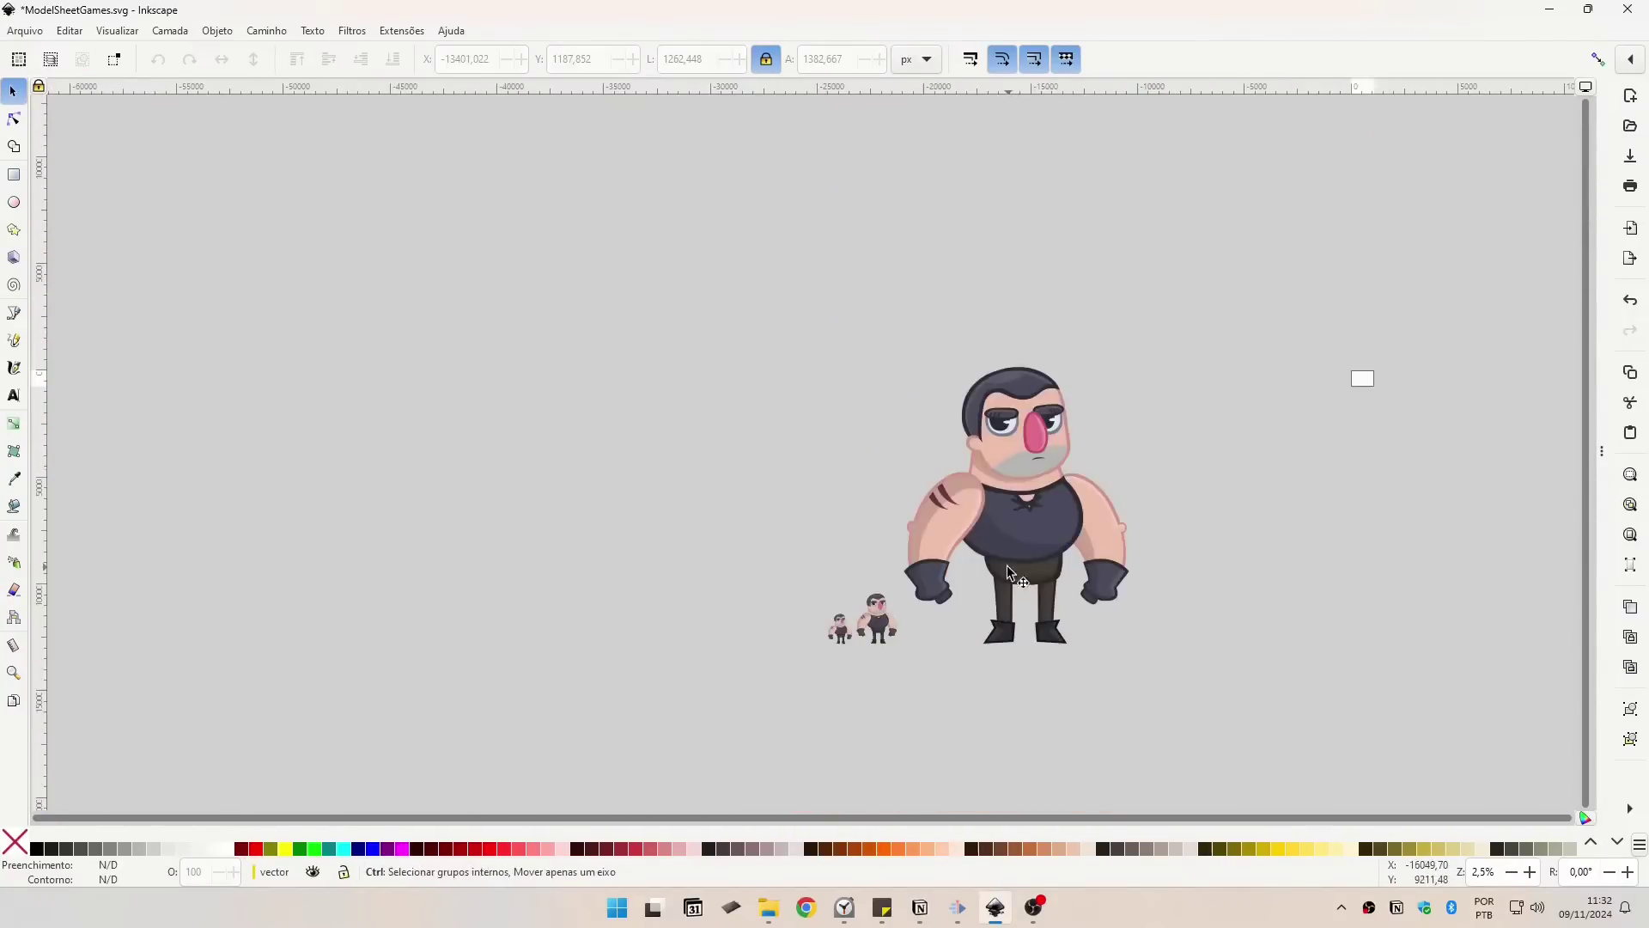
{"action": "scroll", "coordinate": [1008, 559], "scroll_direction": "up", "scroll_amount": 3}
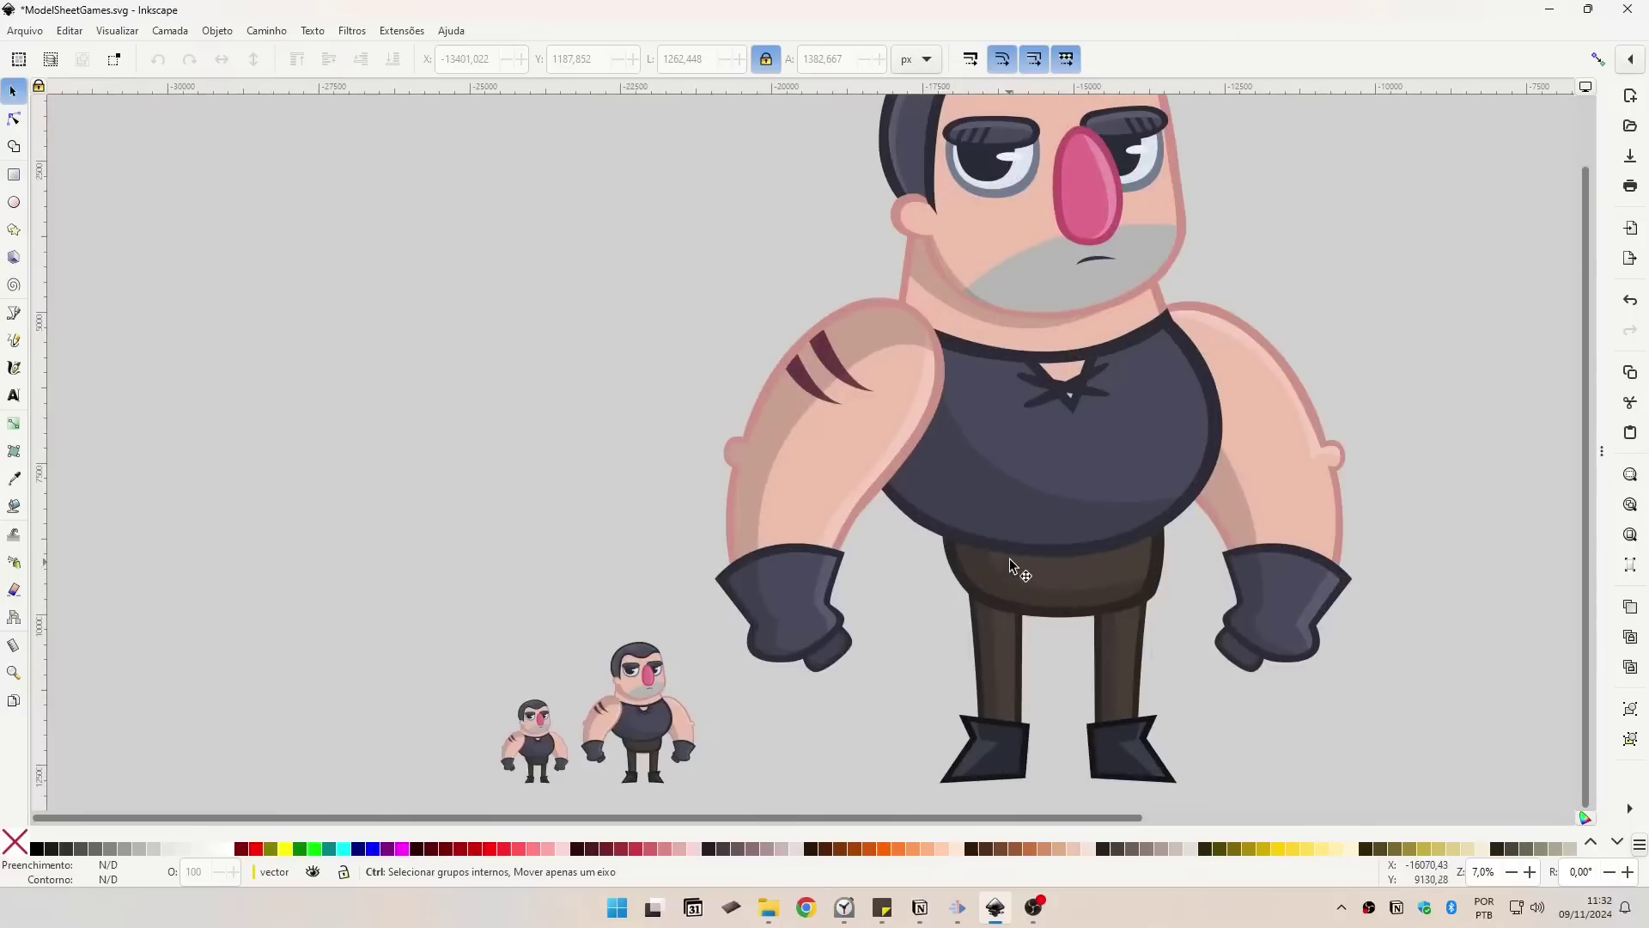
Step: Examine the enlarged character's vector edges up close, from the glove and arm to the face, and compare it with the smaller copies
{"action": "mouse_move", "coordinate": [1035, 461]}
{"action": "left_mouse_down"}
{"action": "mouse_move", "coordinate": [839, 648]}
{"action": "mouse_move", "coordinate": [1038, 431]}
{"action": "left_mouse_up"}
{"action": "left_click_drag", "start_coordinate": [771, 647], "coordinate": [840, 594]}
{"action": "scroll", "coordinate": [840, 593], "scroll_direction": "up", "scroll_amount": 6}
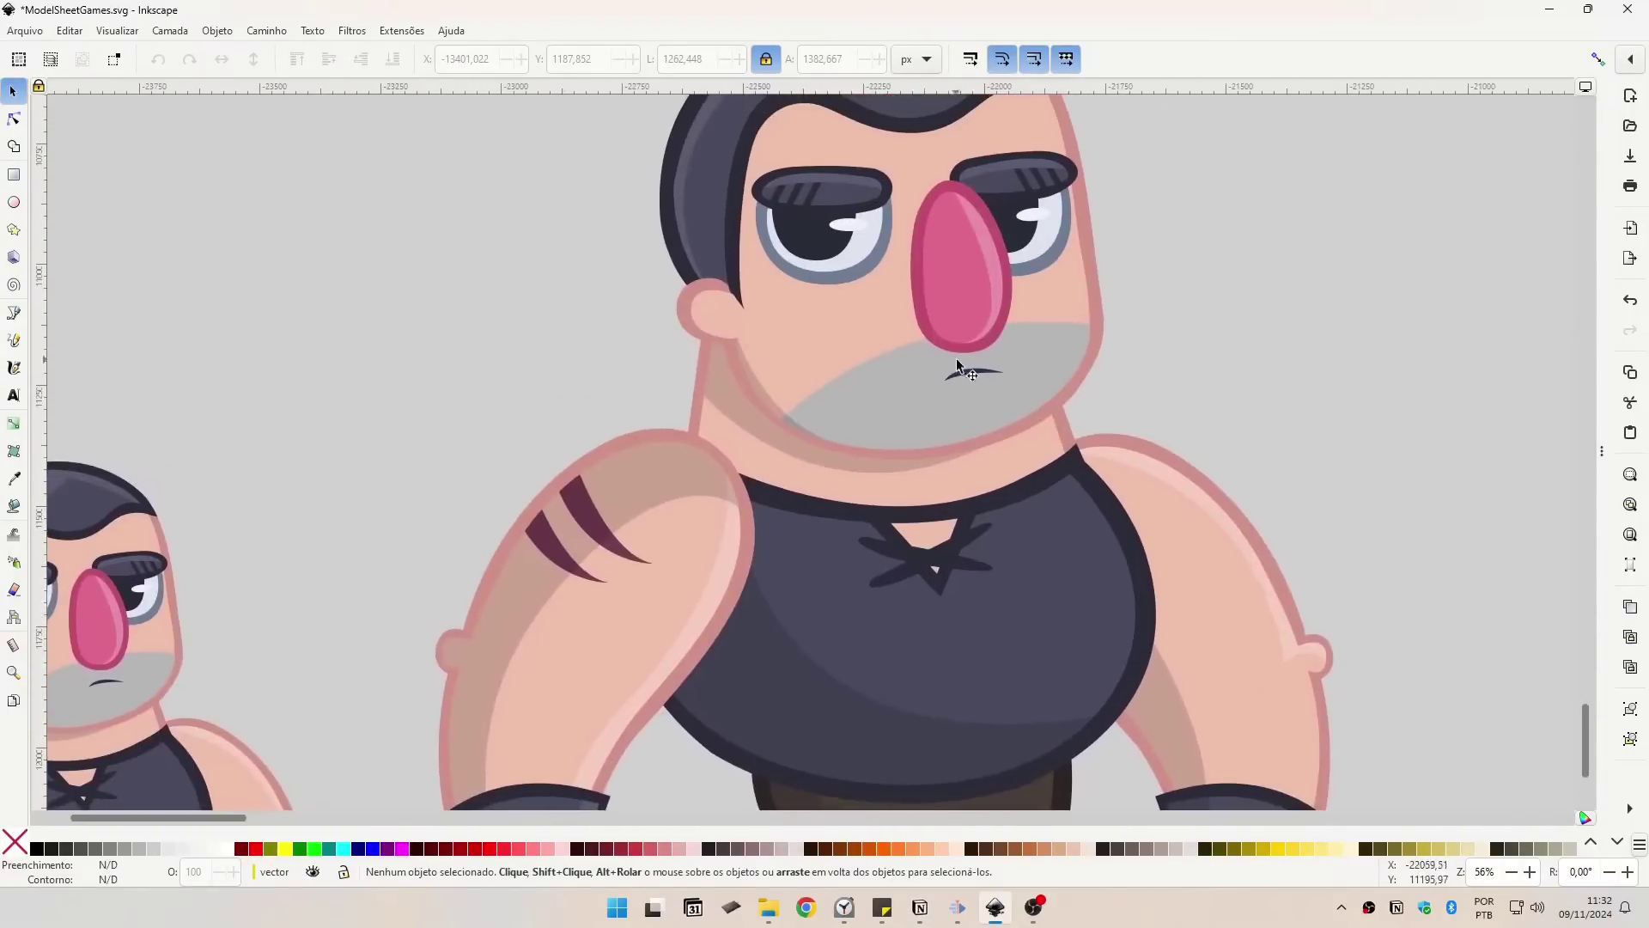
{"action": "scroll", "coordinate": [1080, 313], "scroll_direction": "up", "scroll_amount": 15}
{"action": "scroll", "coordinate": [1081, 312], "scroll_direction": "right", "scroll_amount": 12}
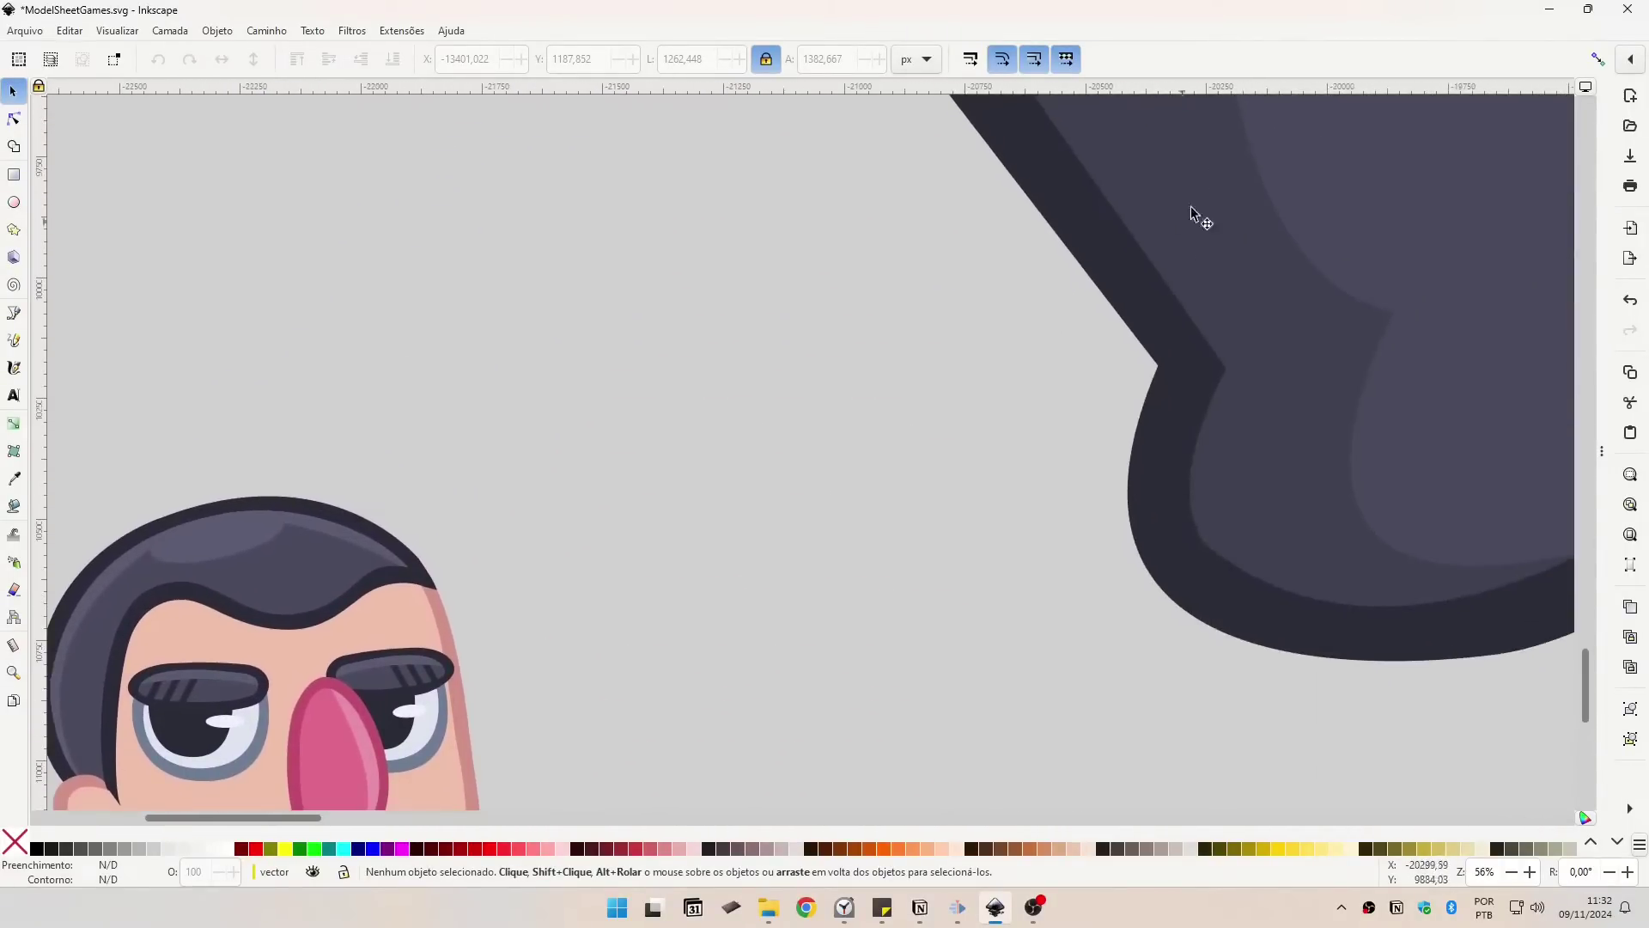
{"action": "scroll", "coordinate": [1095, 629], "scroll_direction": "up", "scroll_amount": 8}
{"action": "scroll", "coordinate": [946, 516], "scroll_direction": "right", "scroll_amount": 8}
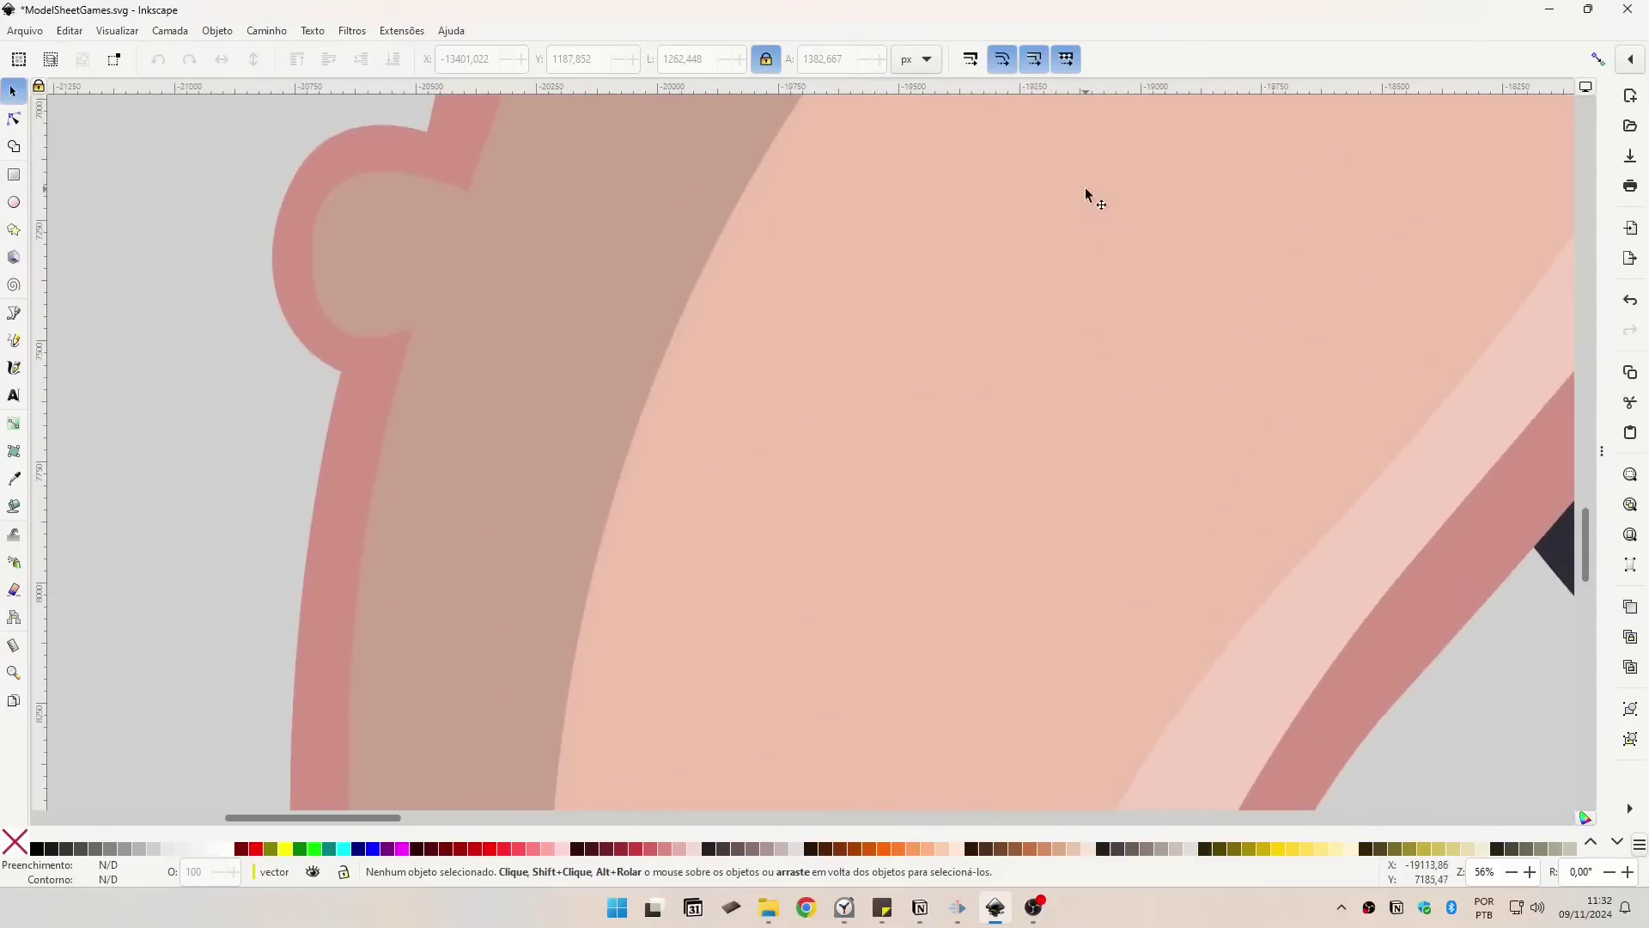
{"action": "scroll", "coordinate": [1030, 313], "scroll_direction": "up", "scroll_amount": 6}
{"action": "scroll", "coordinate": [1154, 296], "scroll_direction": "up", "scroll_amount": 10}
{"action": "scroll", "coordinate": [1138, 379], "scroll_direction": "right", "scroll_amount": 10}
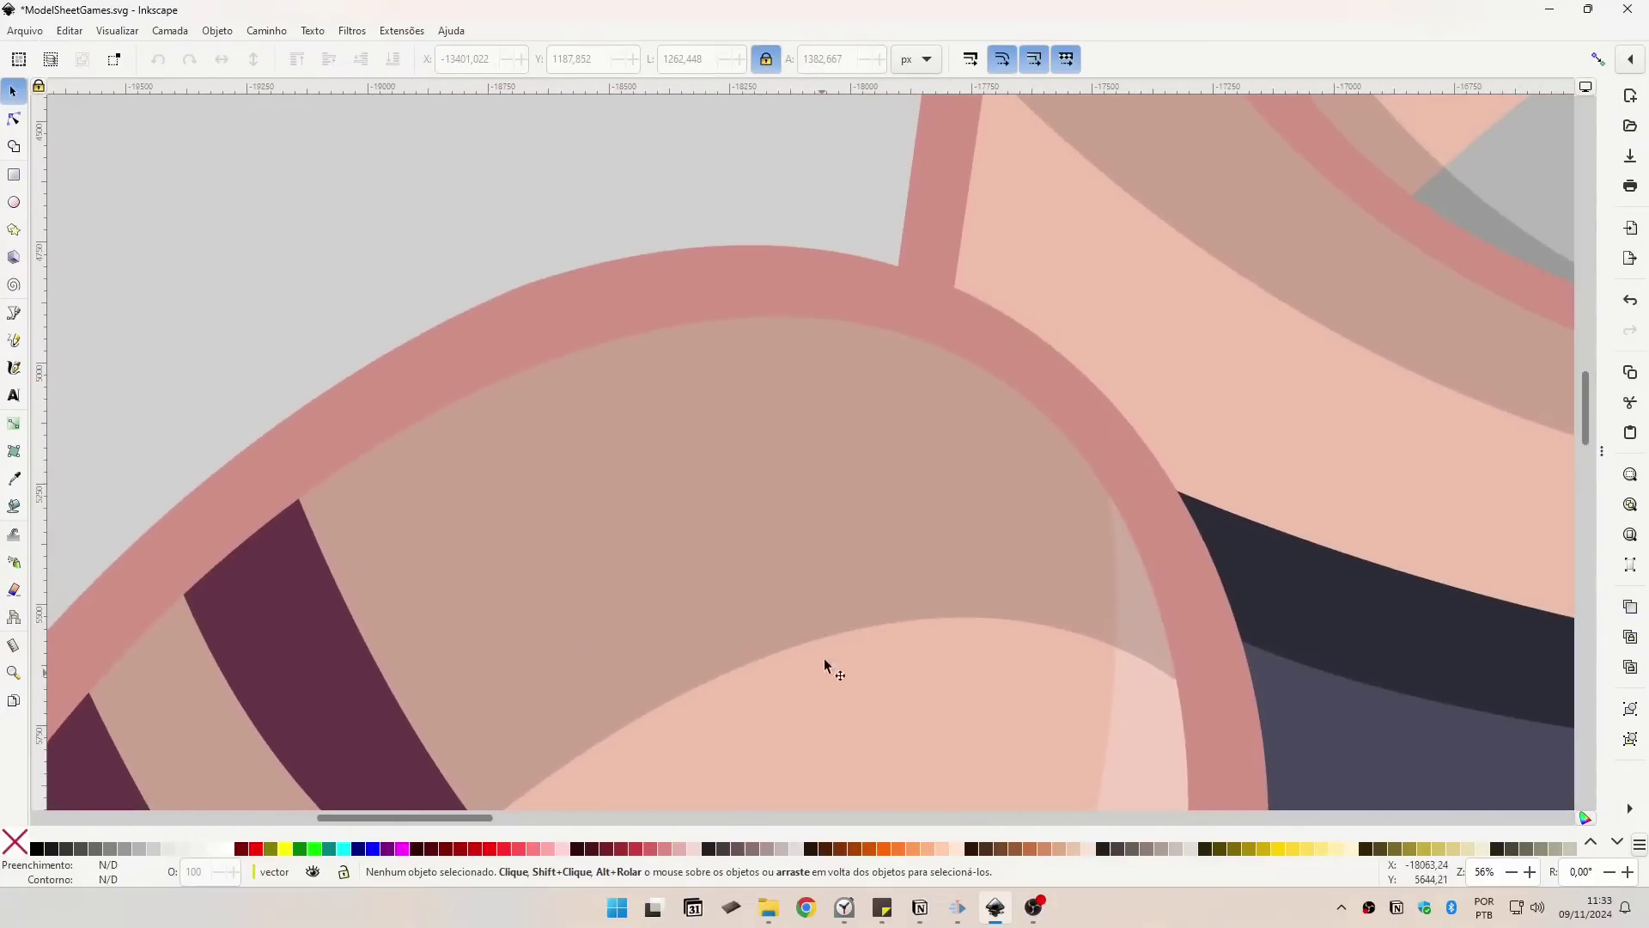
{"action": "scroll", "coordinate": [1163, 335], "scroll_direction": "up", "scroll_amount": 15}
{"action": "scroll", "coordinate": [1108, 347], "scroll_direction": "right", "scroll_amount": 6}
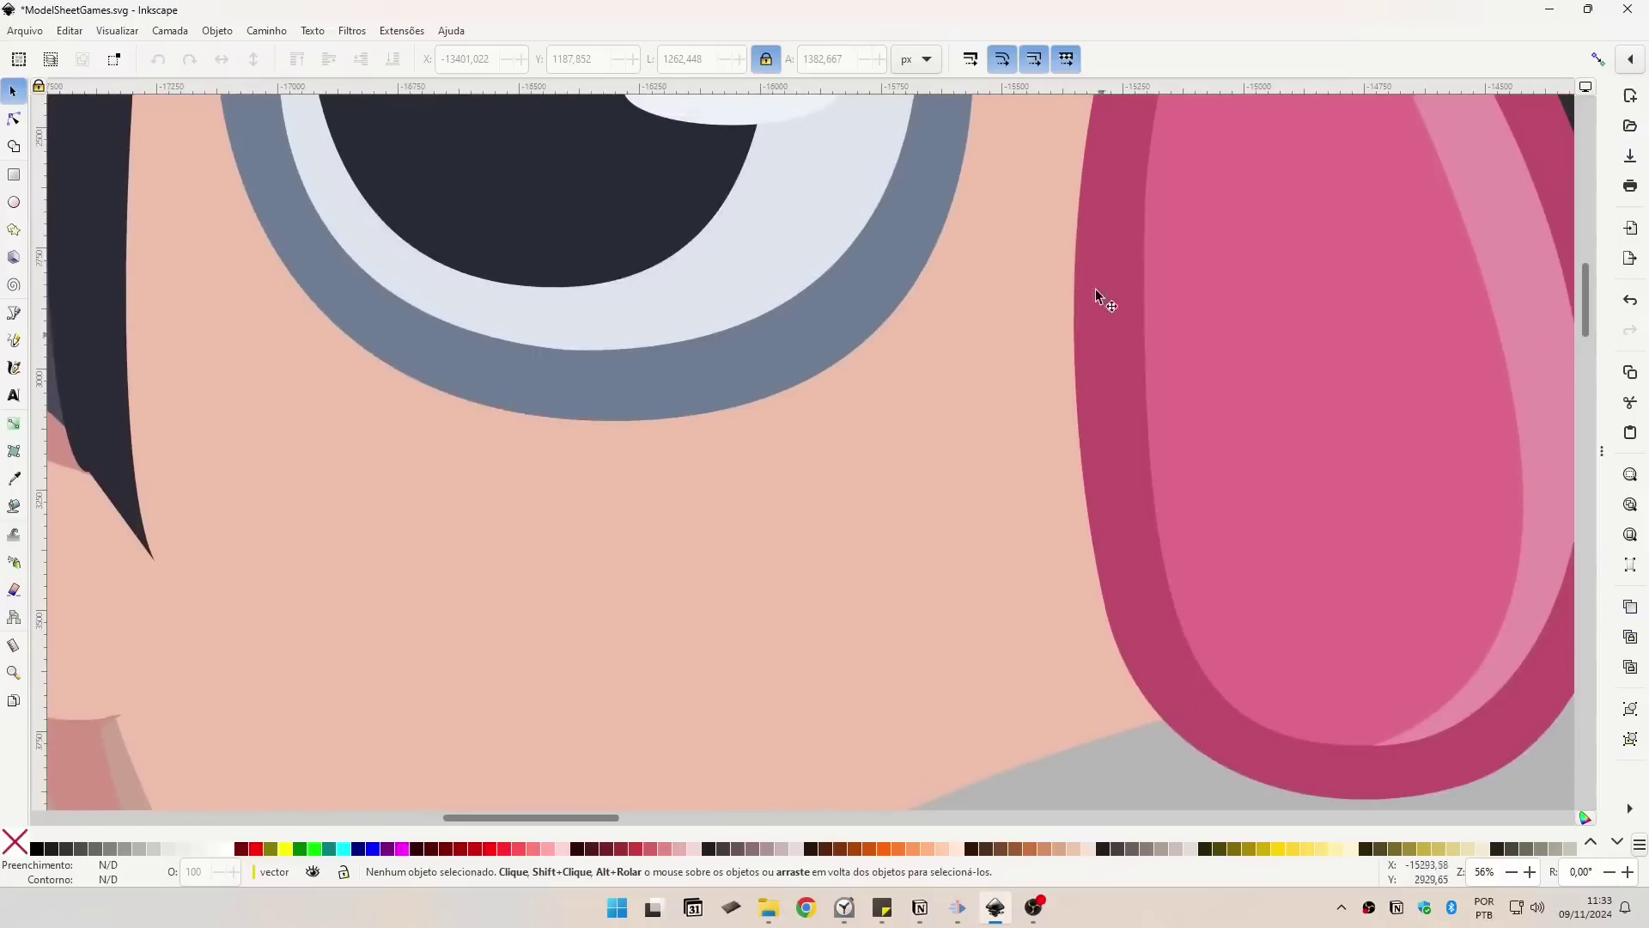
{"action": "left_click_drag", "start_coordinate": [1242, 715], "coordinate": [1248, 730]}
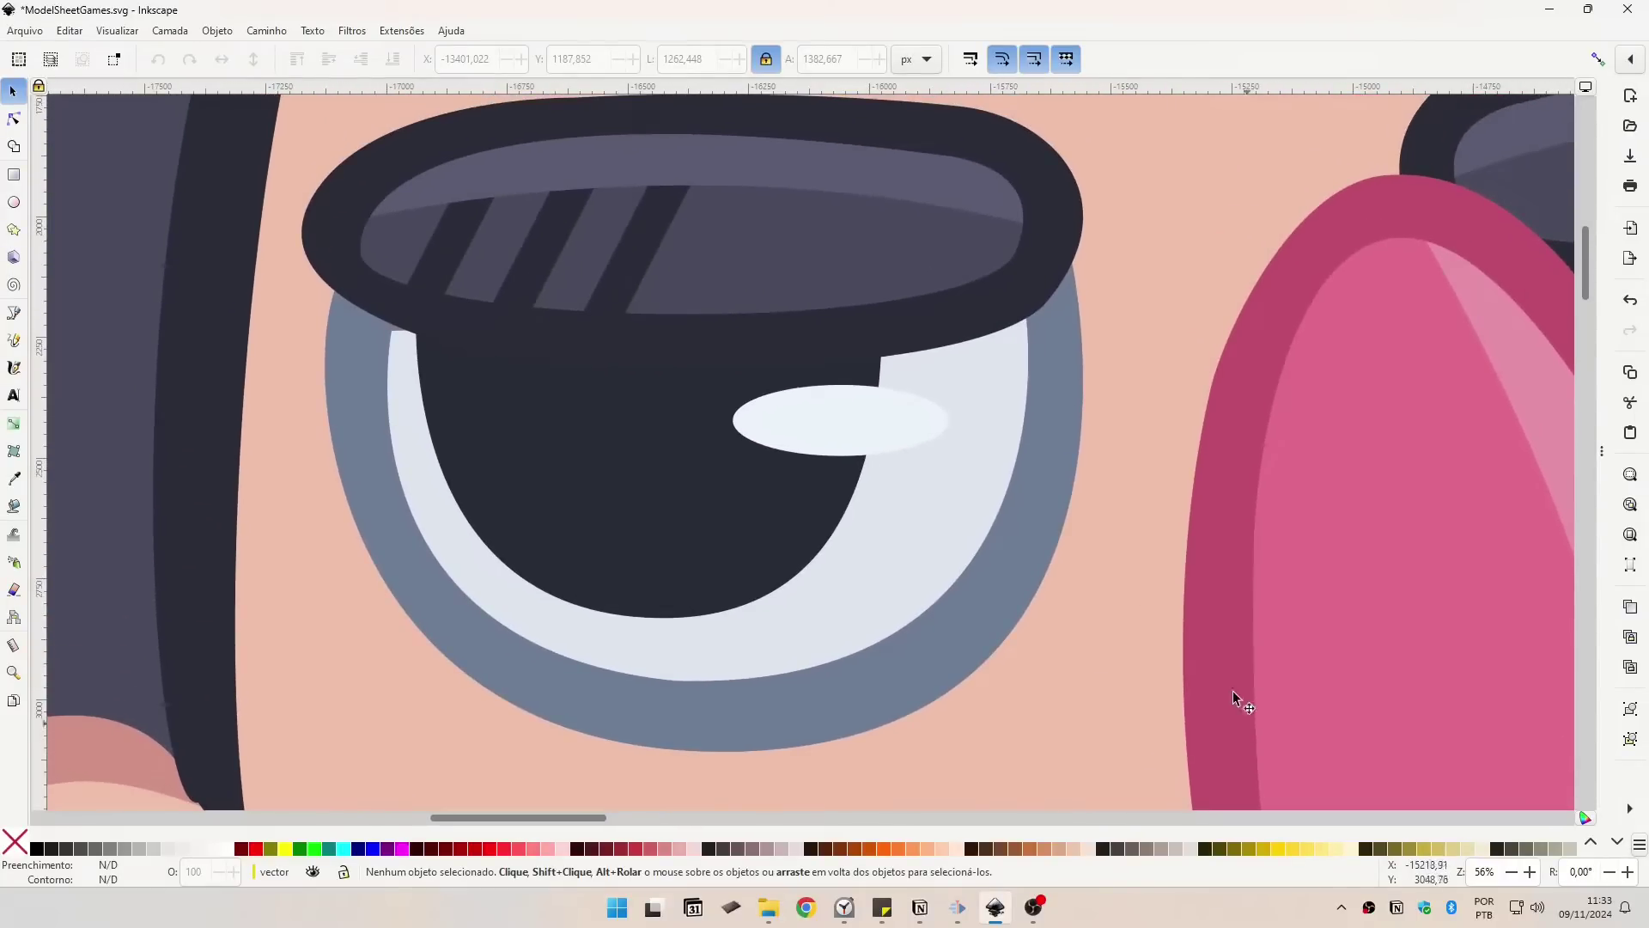
{"action": "scroll", "coordinate": [1106, 548], "scroll_direction": "down", "scroll_amount": 8}
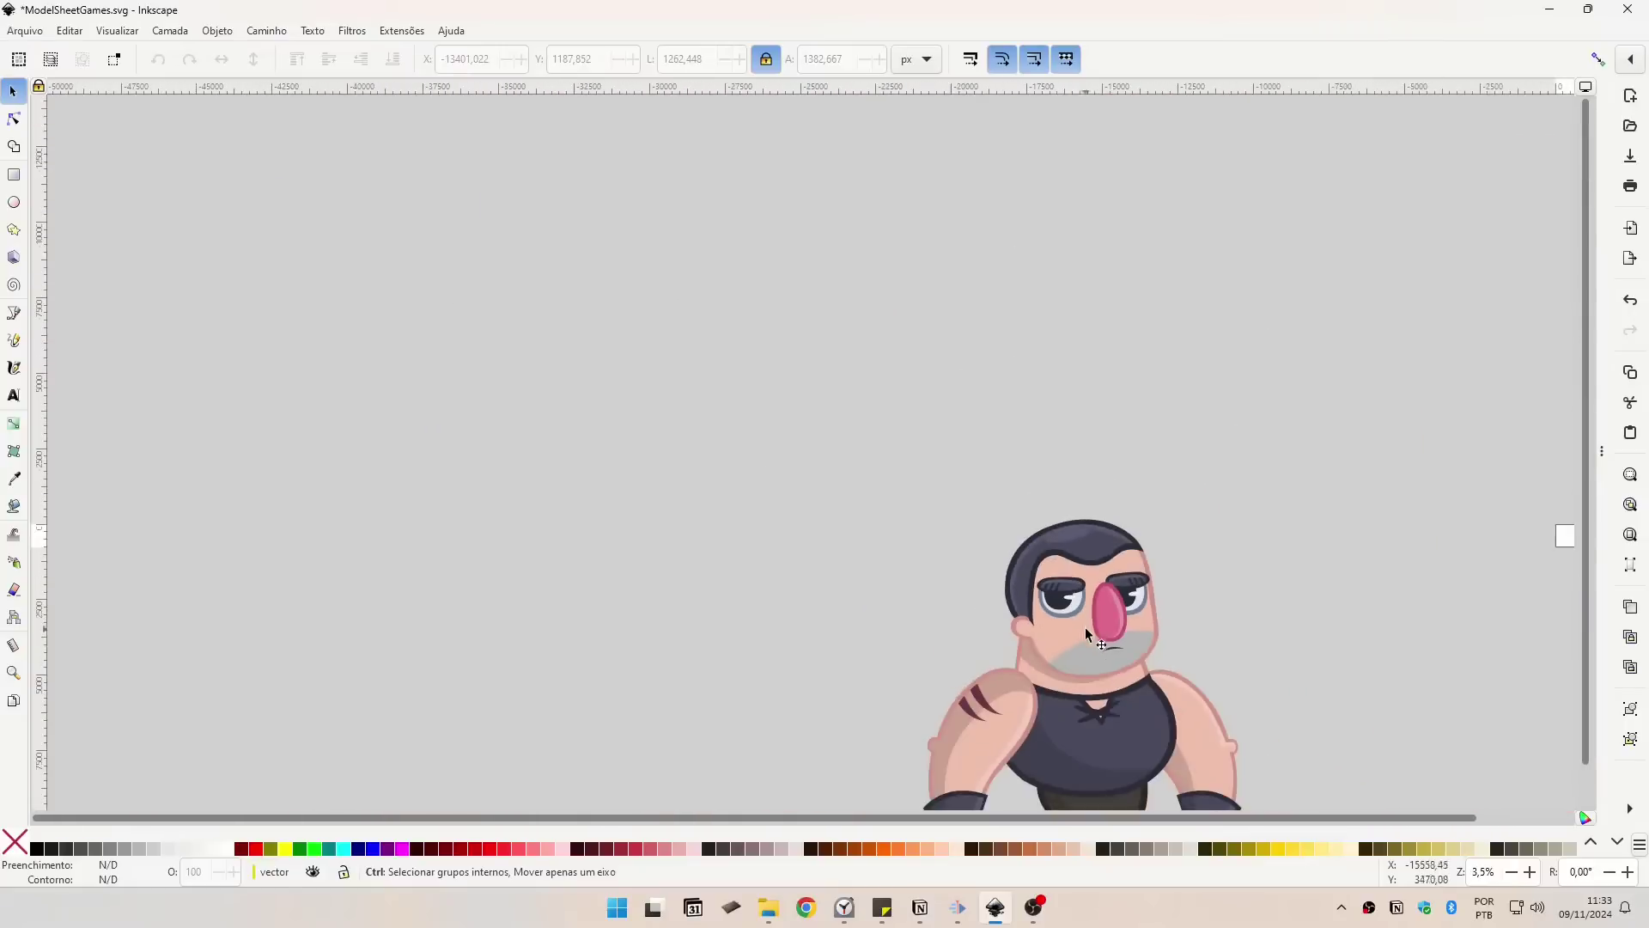
{"action": "left_click_drag", "start_coordinate": [1116, 716], "coordinate": [1047, 441]}
{"action": "scroll", "coordinate": [933, 507], "scroll_direction": "up", "scroll_amount": 4}
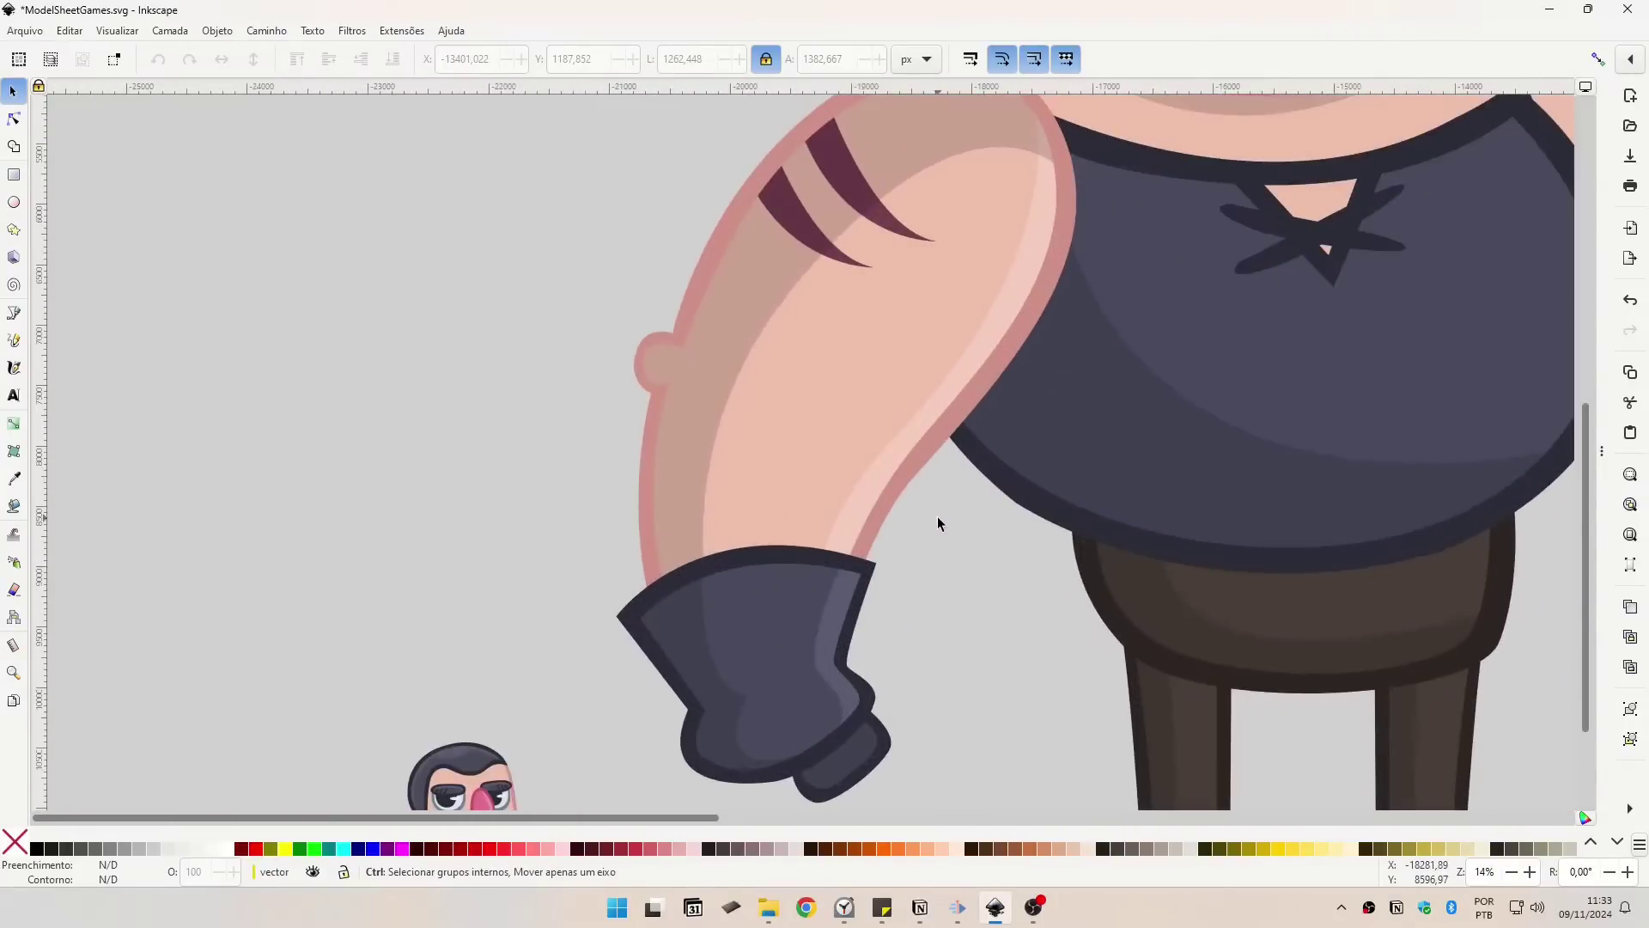
{"action": "scroll", "coordinate": [937, 520], "scroll_direction": "down", "scroll_amount": 3}
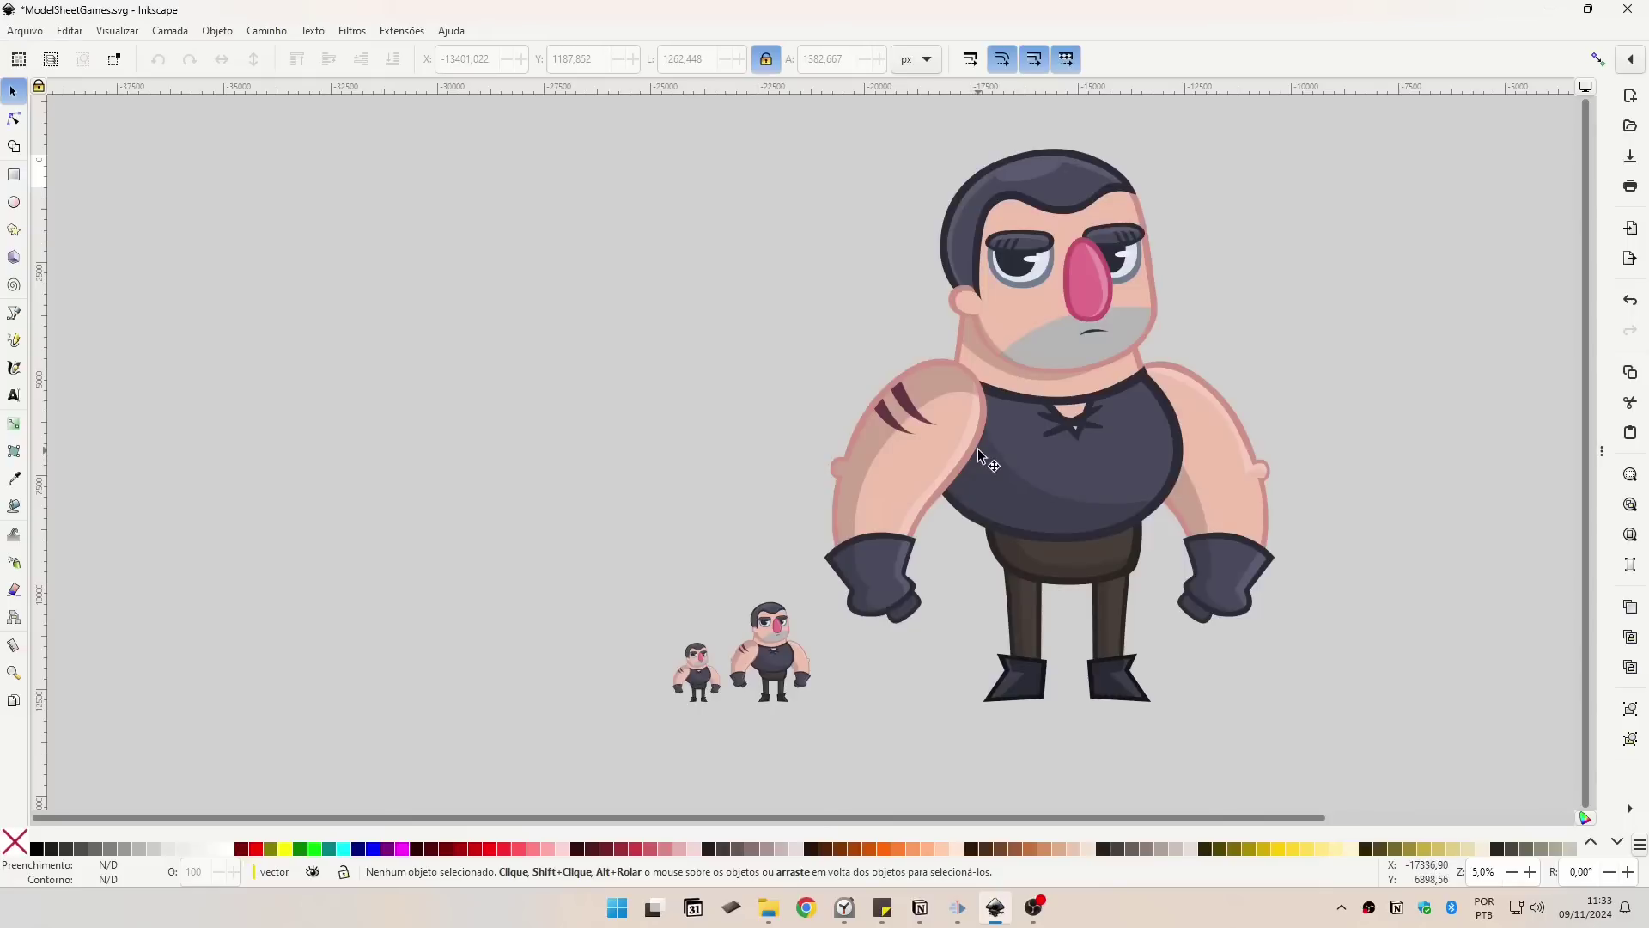
{"action": "key", "text": "space"}
{"action": "left_click_drag", "start_coordinate": [994, 467], "coordinate": [815, 471]}
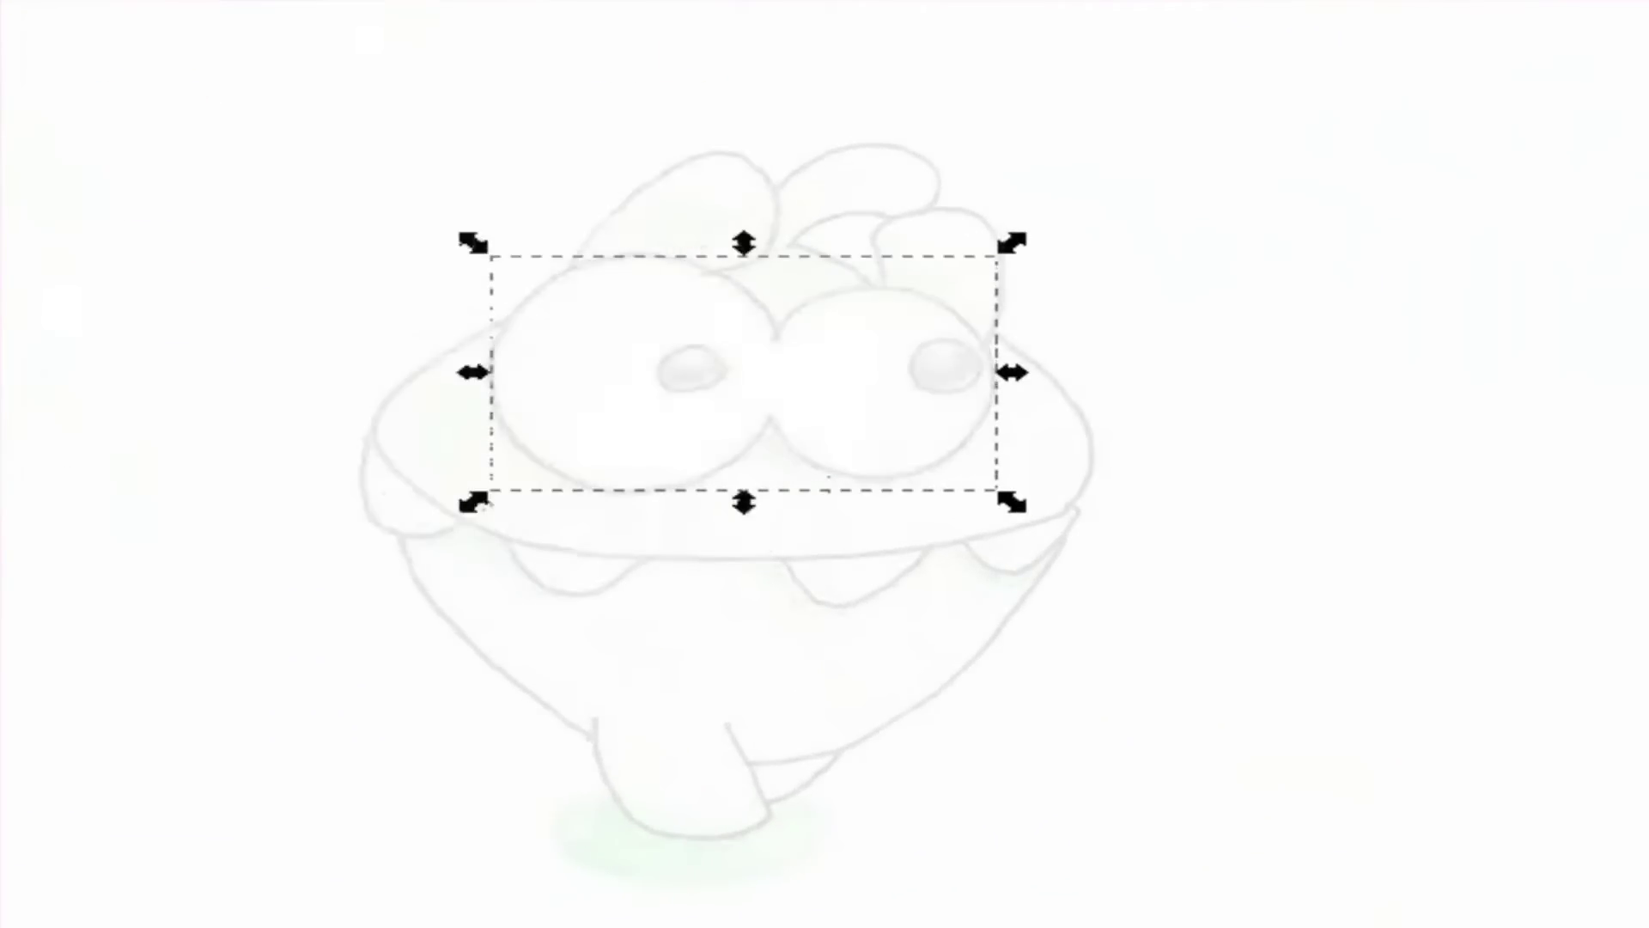
Step: Draw a small ellipse over the left pupil of the sketched creature
{"action": "key", "text": "e"}
{"action": "key", "text": "plus"}
{"action": "key", "text": "plus"}
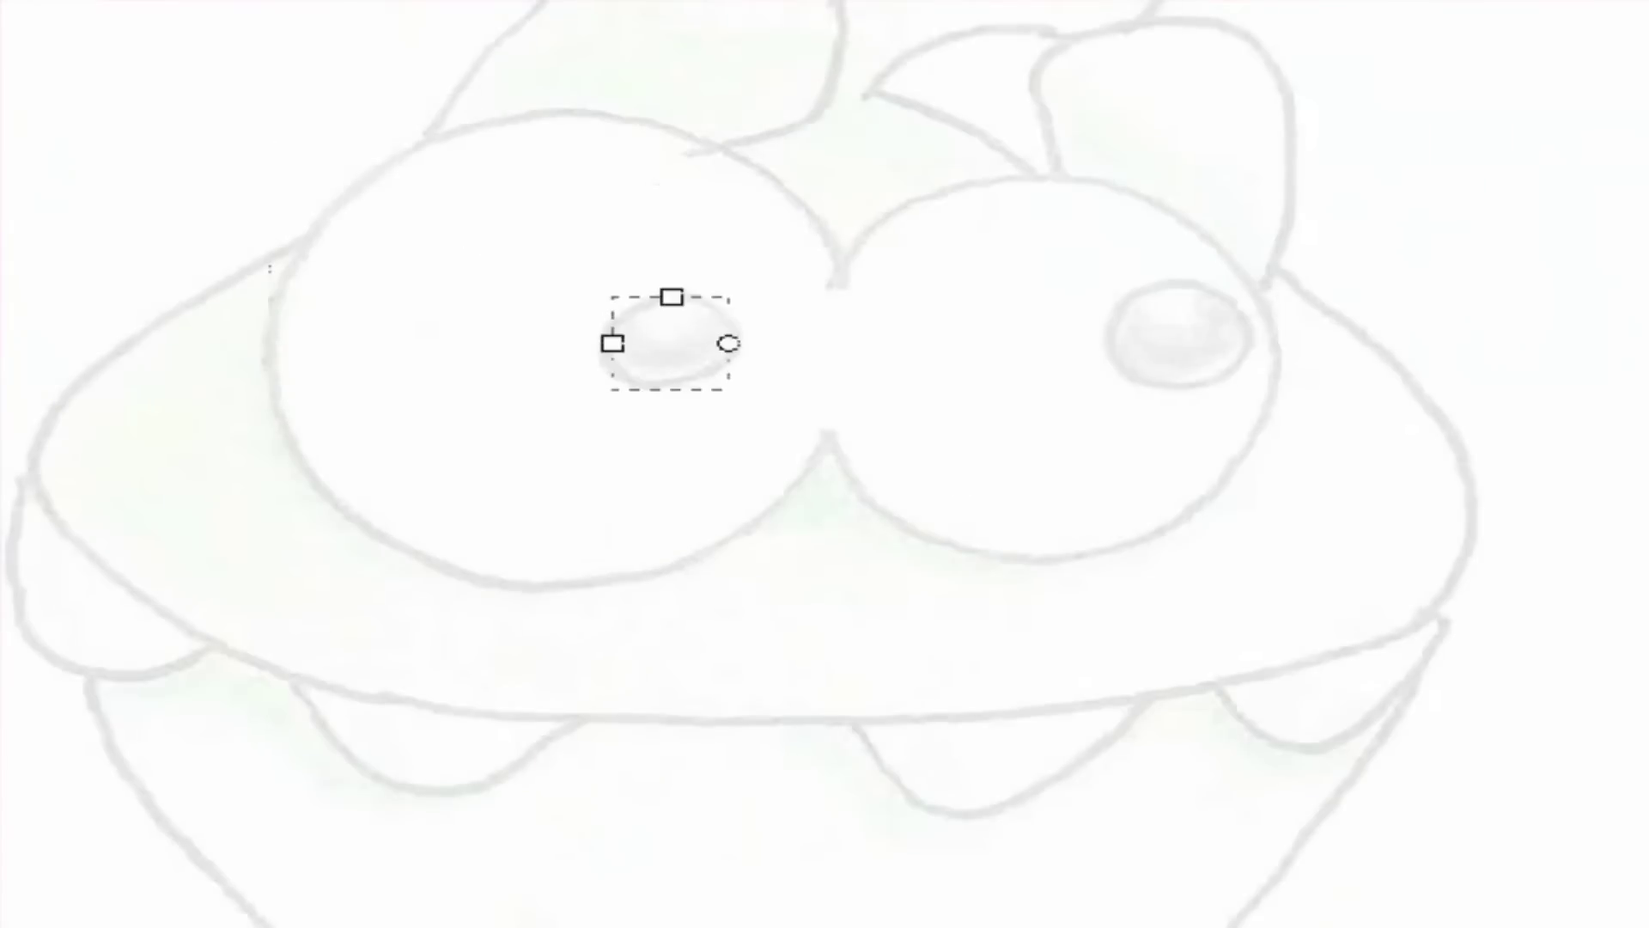
{"action": "key", "text": "s"}
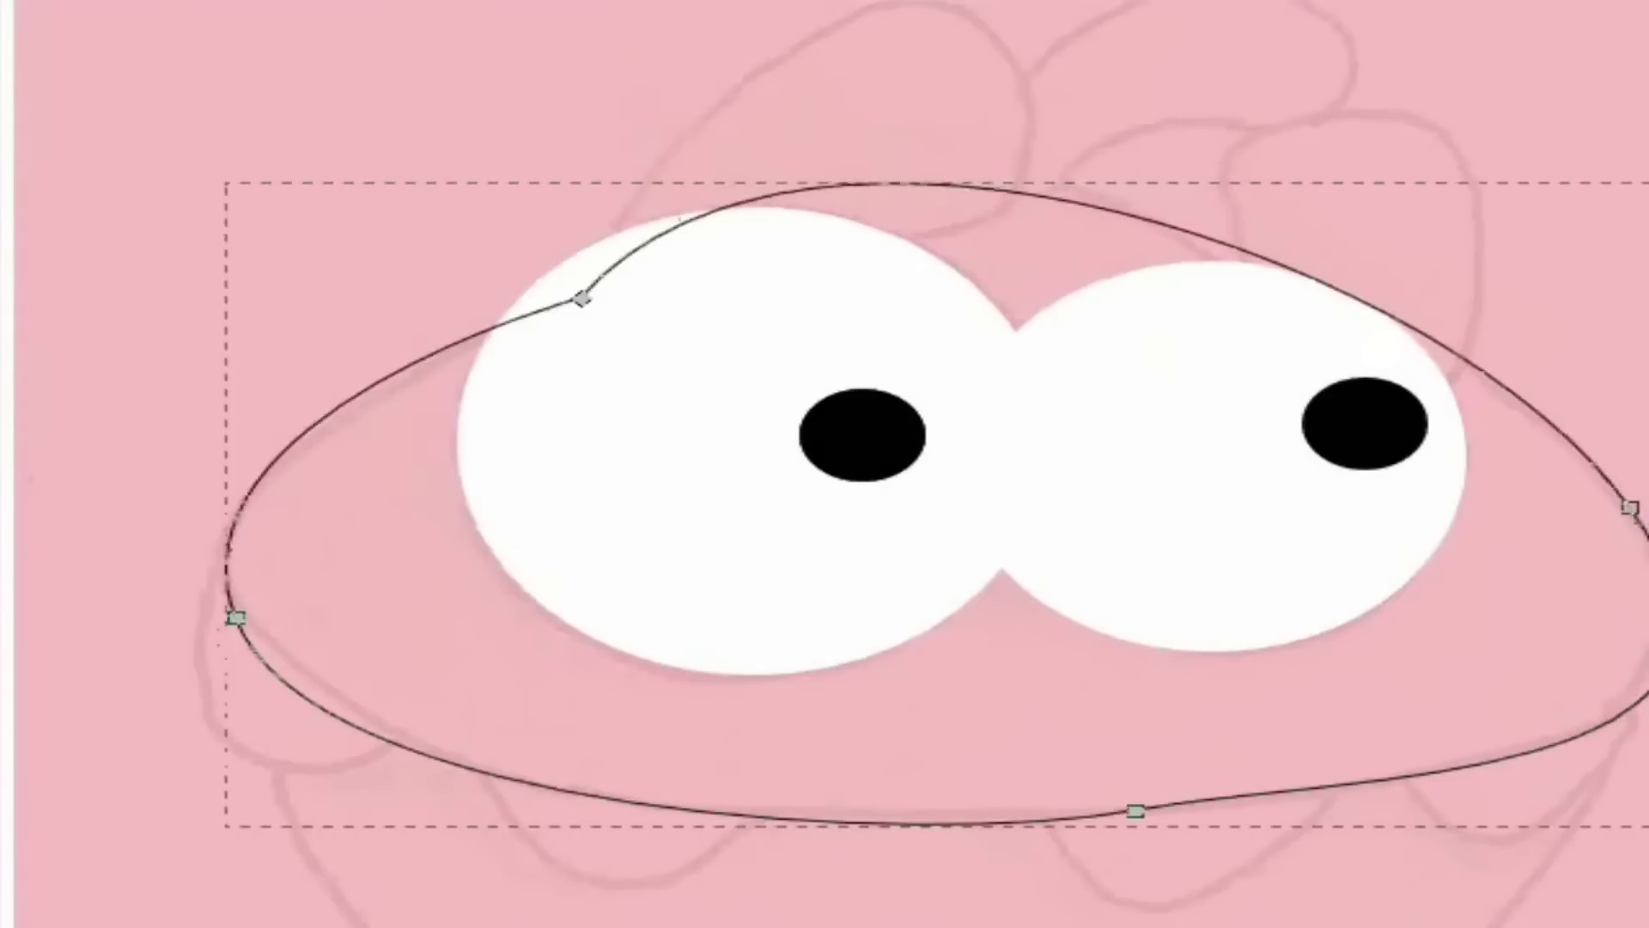
Step: Delete the upper-left node of the creature's head outline and send the green head shape behind the eyes
{"action": "left_click", "coordinate": [578, 294]}
{"action": "key", "text": "Delete"}
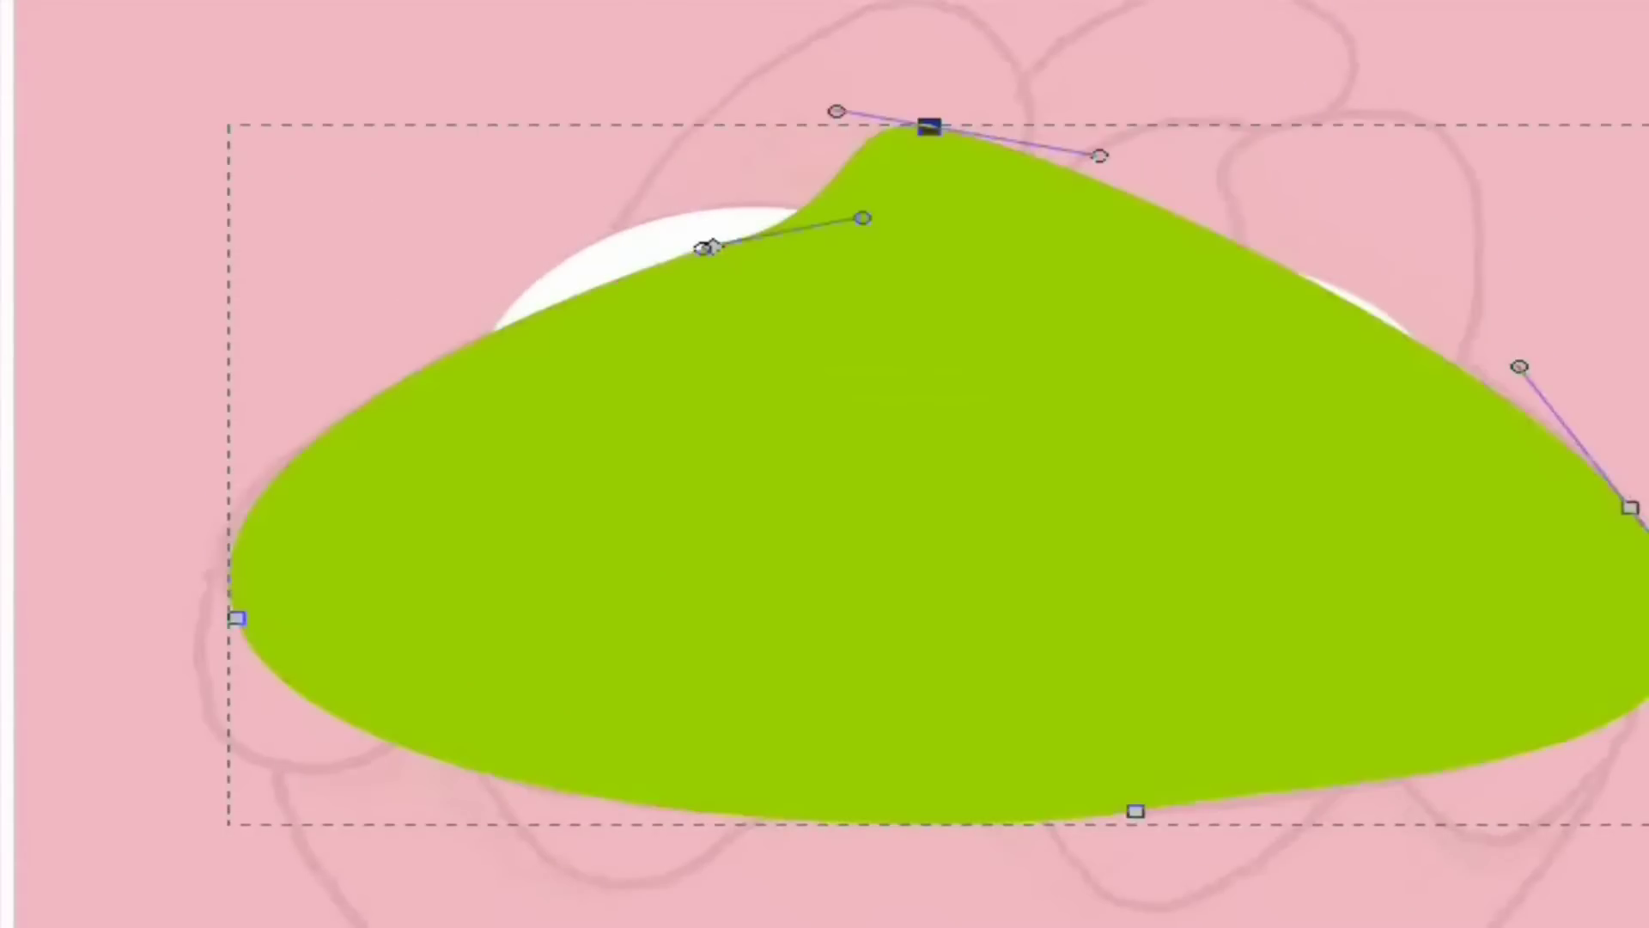
{"action": "key", "text": "s"}
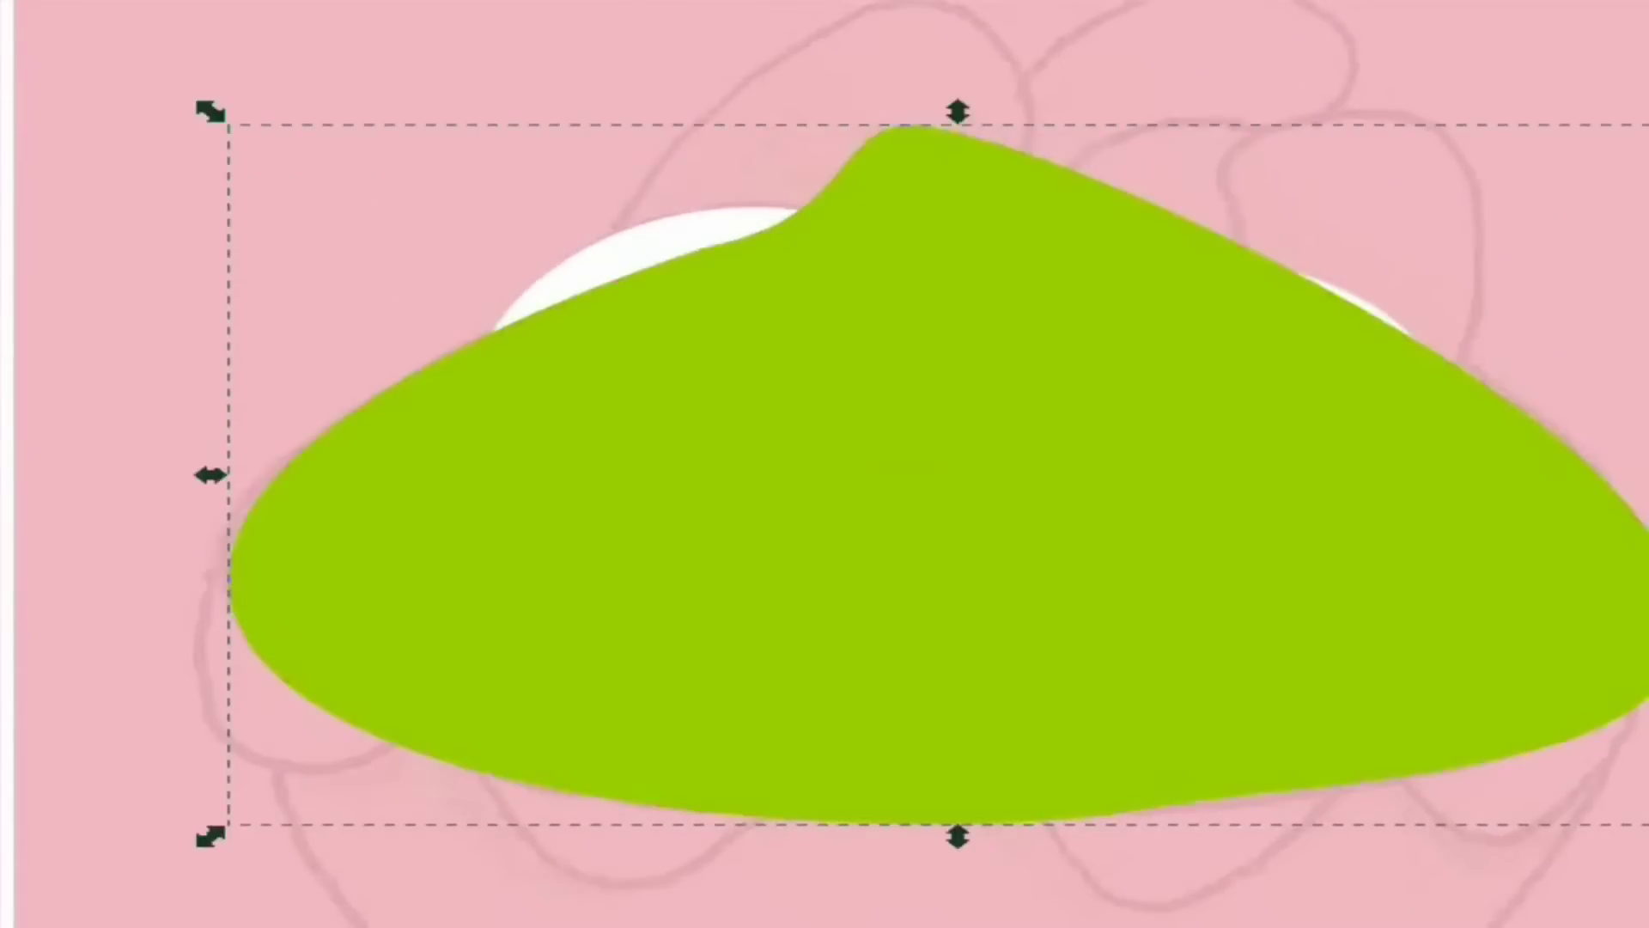
{"action": "key", "text": "End"}
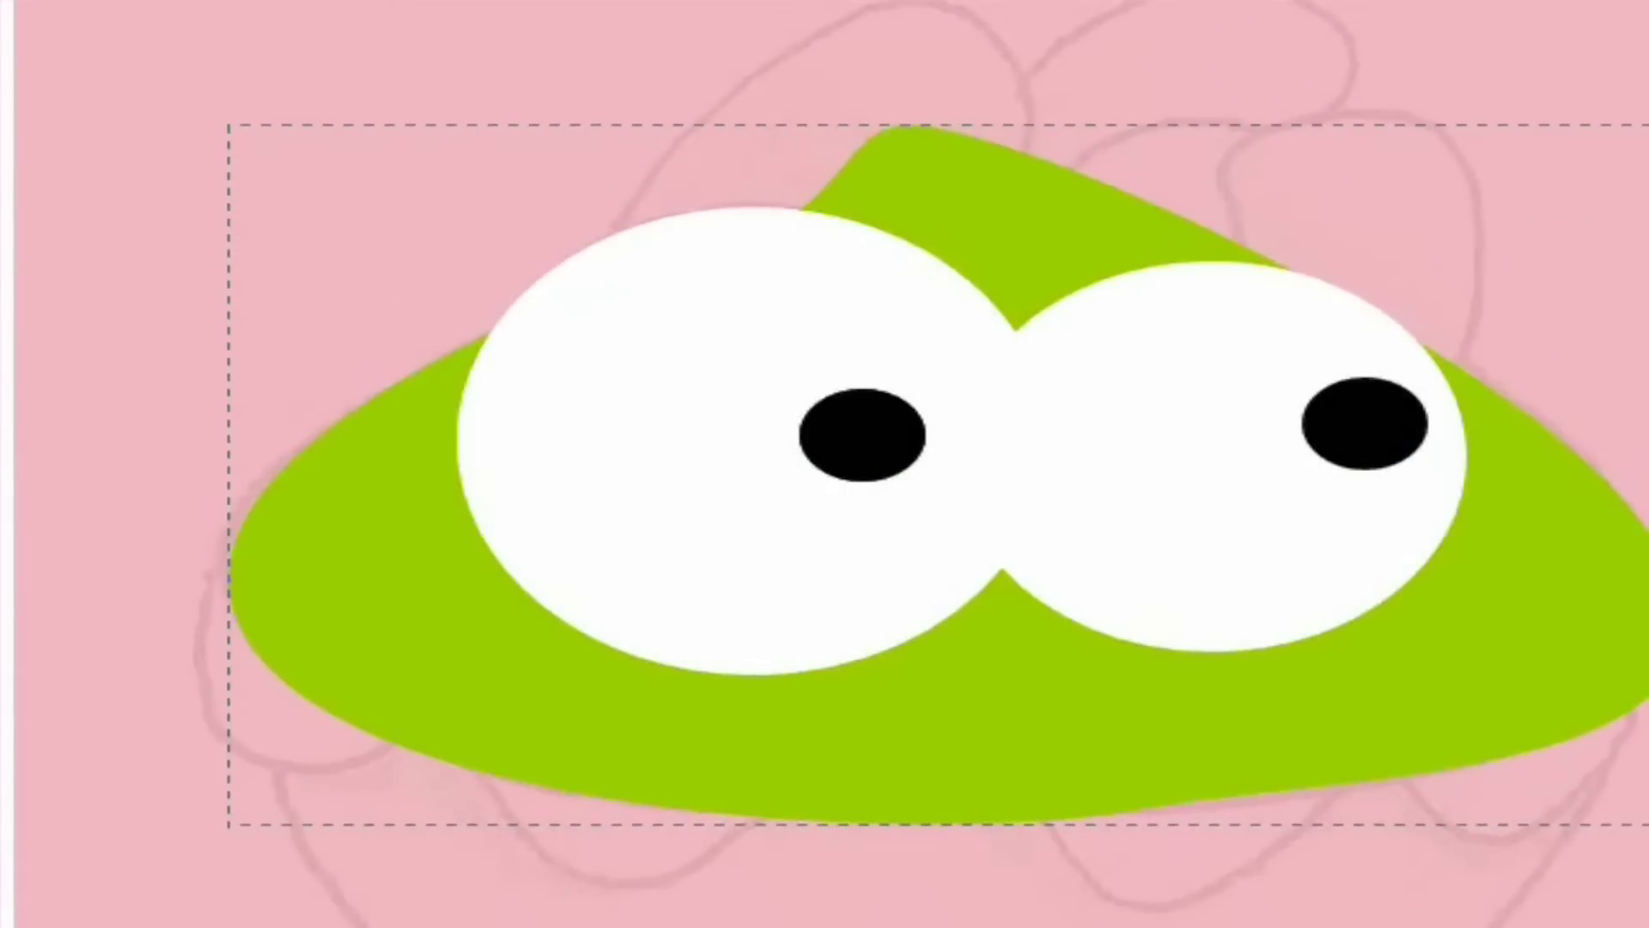
Step: Trace the hair tuft above the left eye as a closed path, paste the green head's style onto it and lower it
{"action": "left_click_drag", "start_coordinate": [915, 5], "coordinate": [1046, 18]}
{"action": "left_click_drag", "start_coordinate": [1003, 196], "coordinate": [950, 247]}
{"action": "left_click", "coordinate": [745, 299]}
{"action": "left_click", "coordinate": [615, 242]}
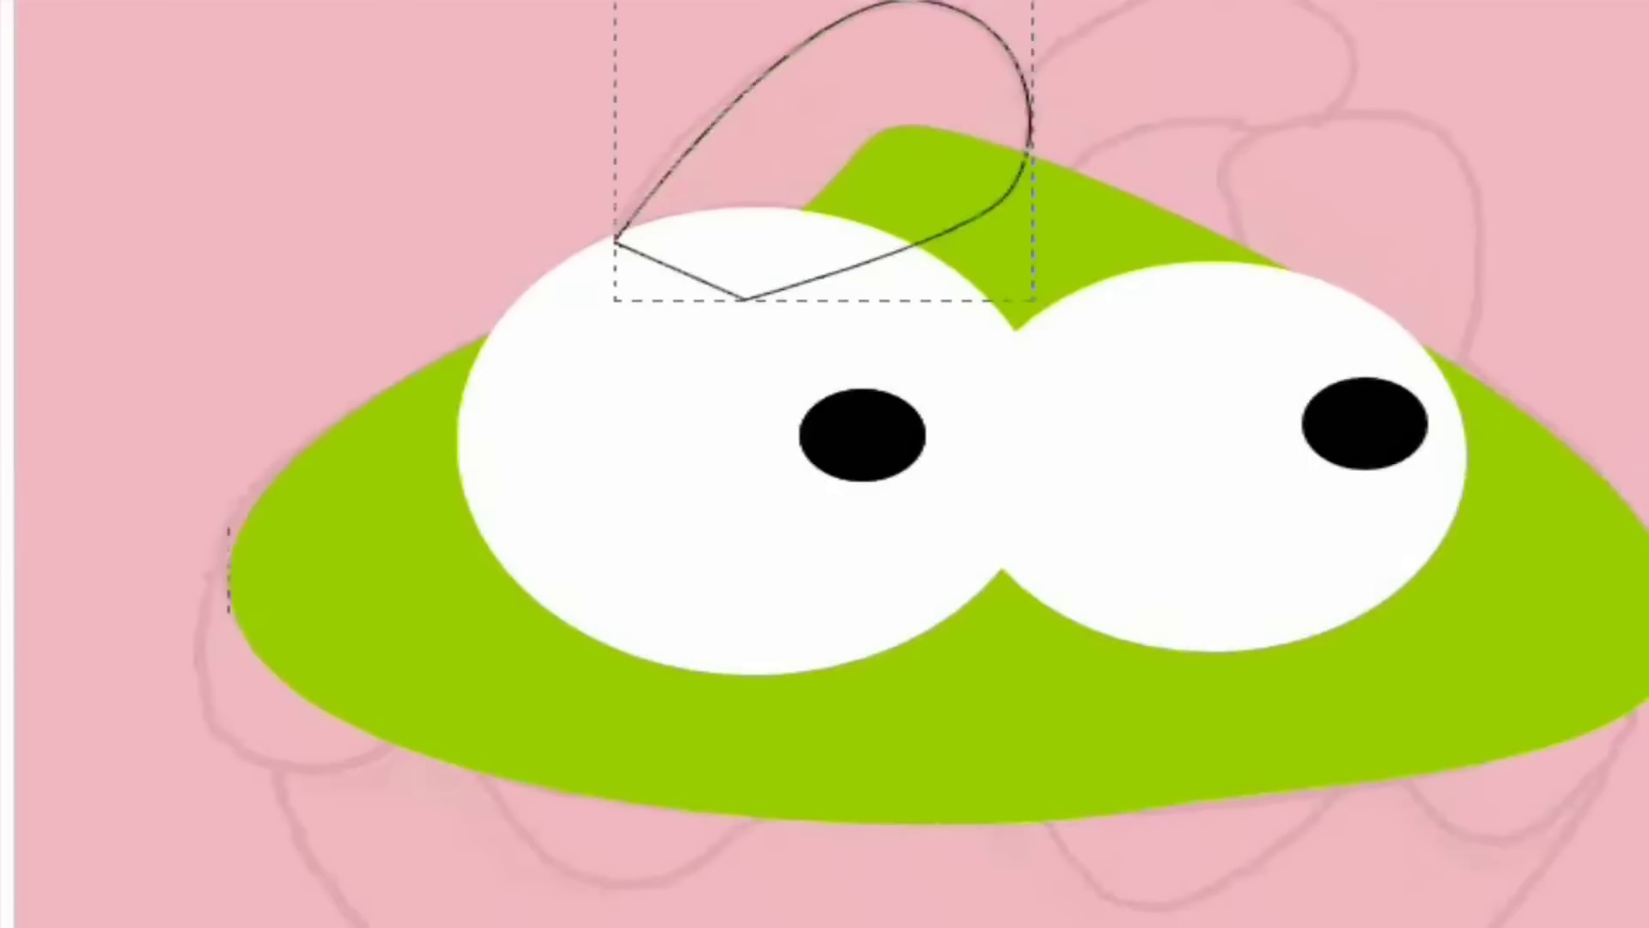
{"action": "key", "text": "ctrl+shift+v"}
{"action": "key", "text": "s"}
{"action": "key", "text": "Page_Down"}
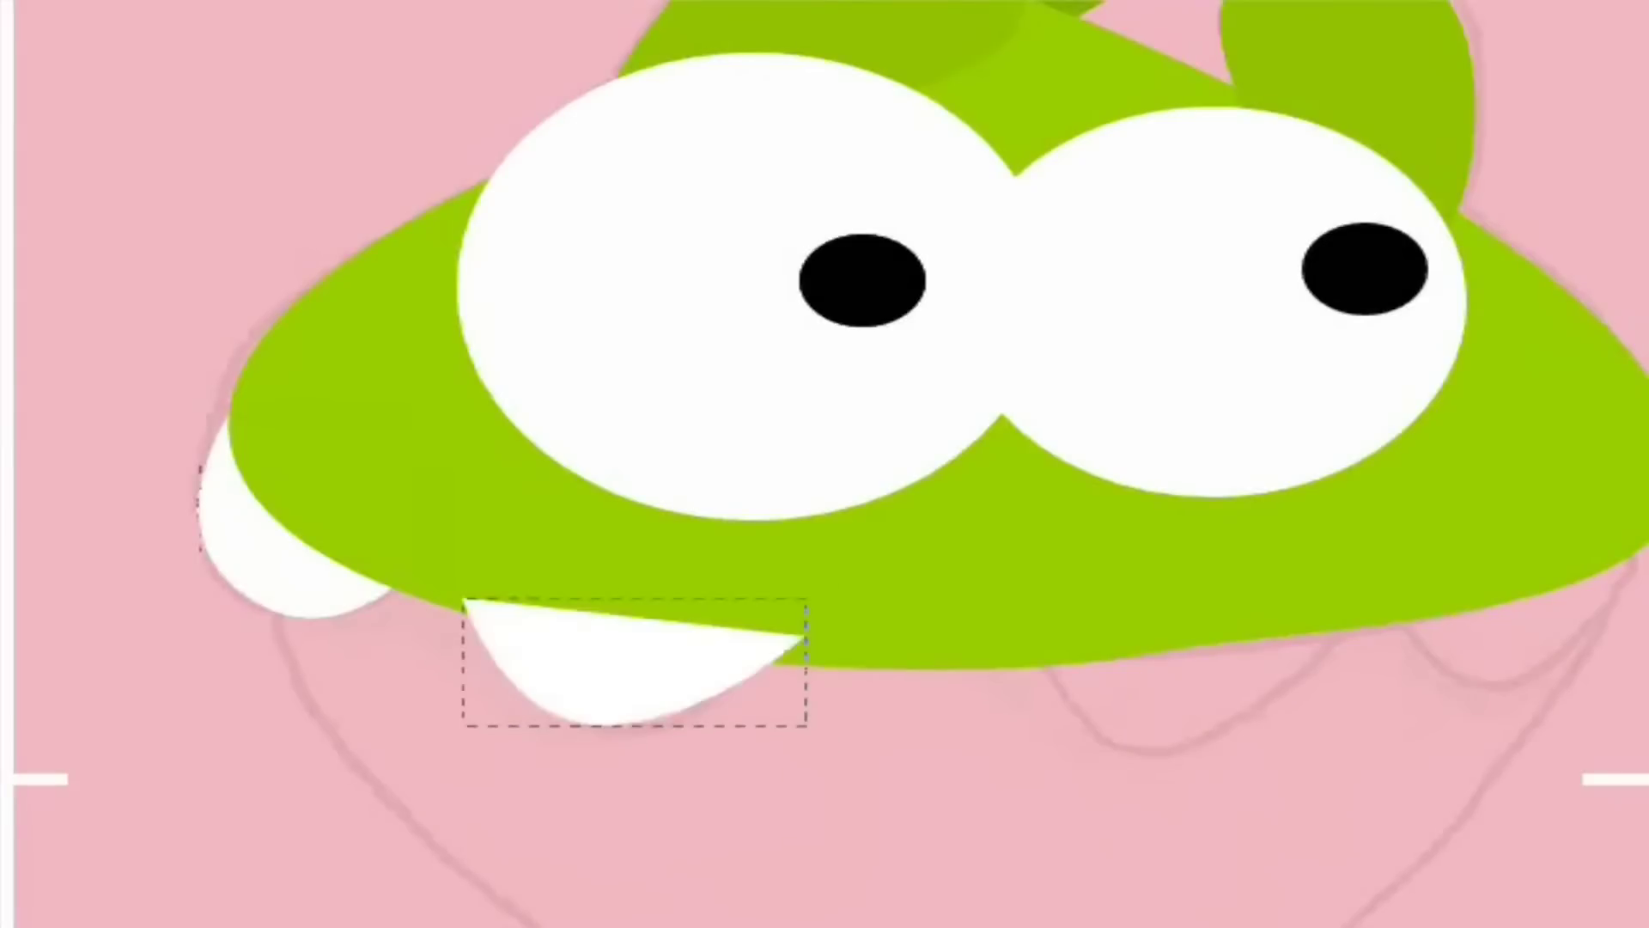
Step: Lower the white tooth beneath the left eye behind the head, and trace the next tooth along the sketch as a closed path
{"action": "key", "text": "s"}
{"action": "key", "text": "Page_Down"}
{"action": "key", "text": "b"}
{"action": "left_click", "coordinate": [1005, 655]}
{"action": "left_click_drag", "start_coordinate": [1174, 751], "coordinate": [1288, 750]}
{"action": "left_click", "coordinate": [1347, 607]}
{"action": "left_click", "coordinate": [1005, 656]}
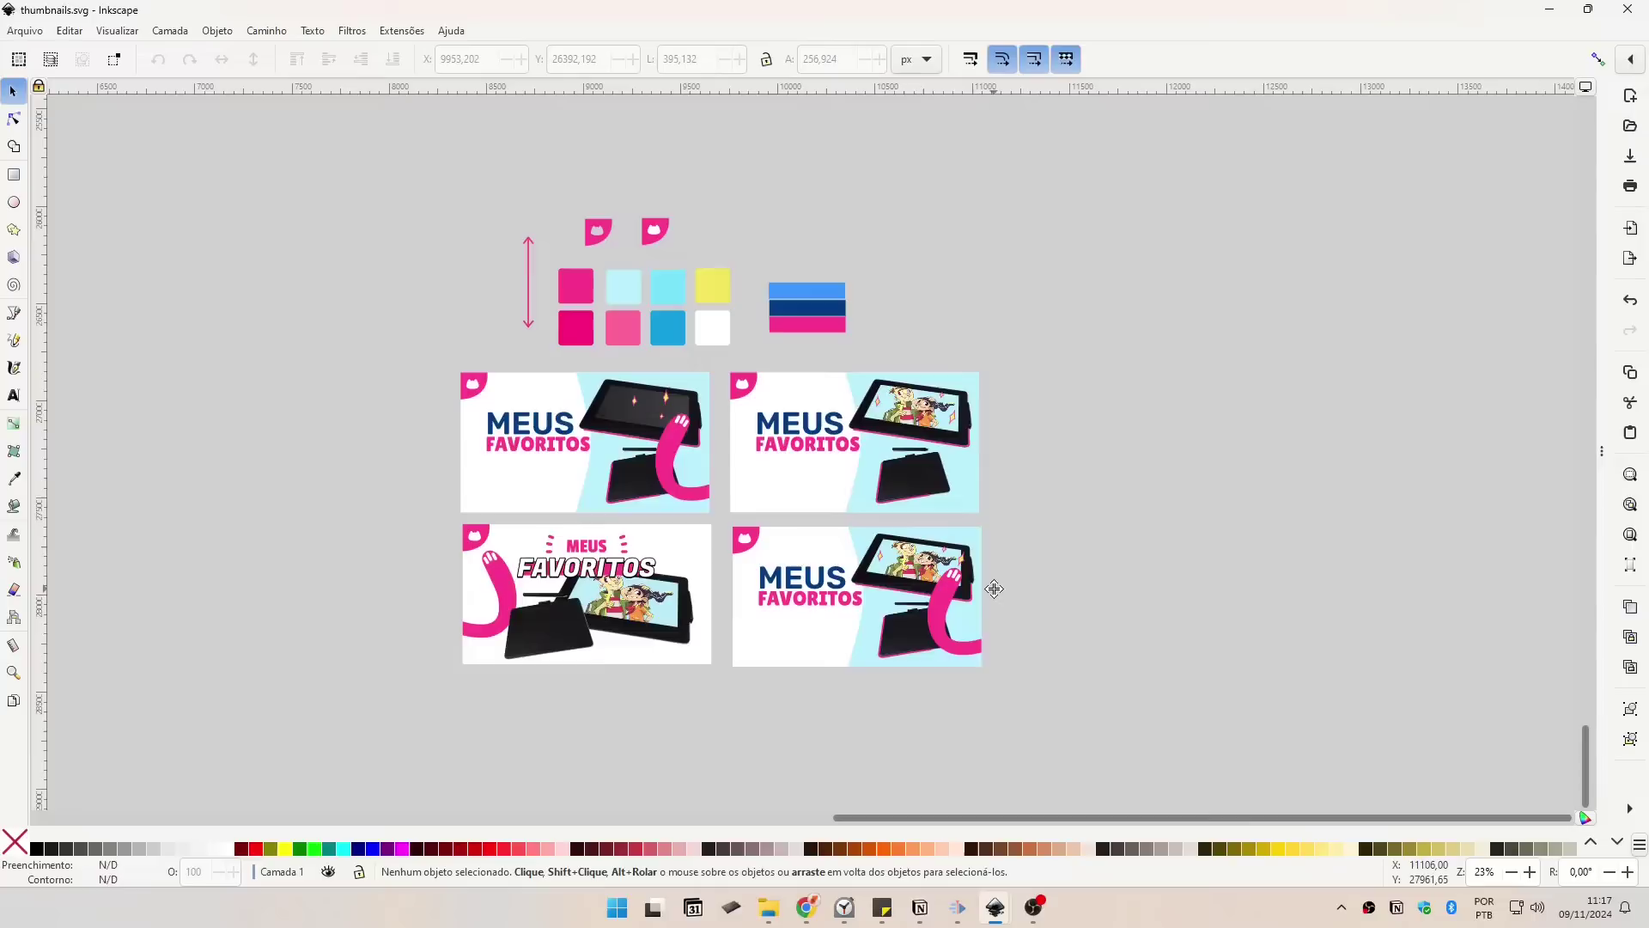
Step: Look over the video thumbnail layouts, the website design page and the logo collection
{"action": "scroll", "coordinate": [896, 603], "scroll_direction": "up", "scroll_amount": 2}
{"action": "left_click_drag", "start_coordinate": [923, 438], "coordinate": [1060, 393]}
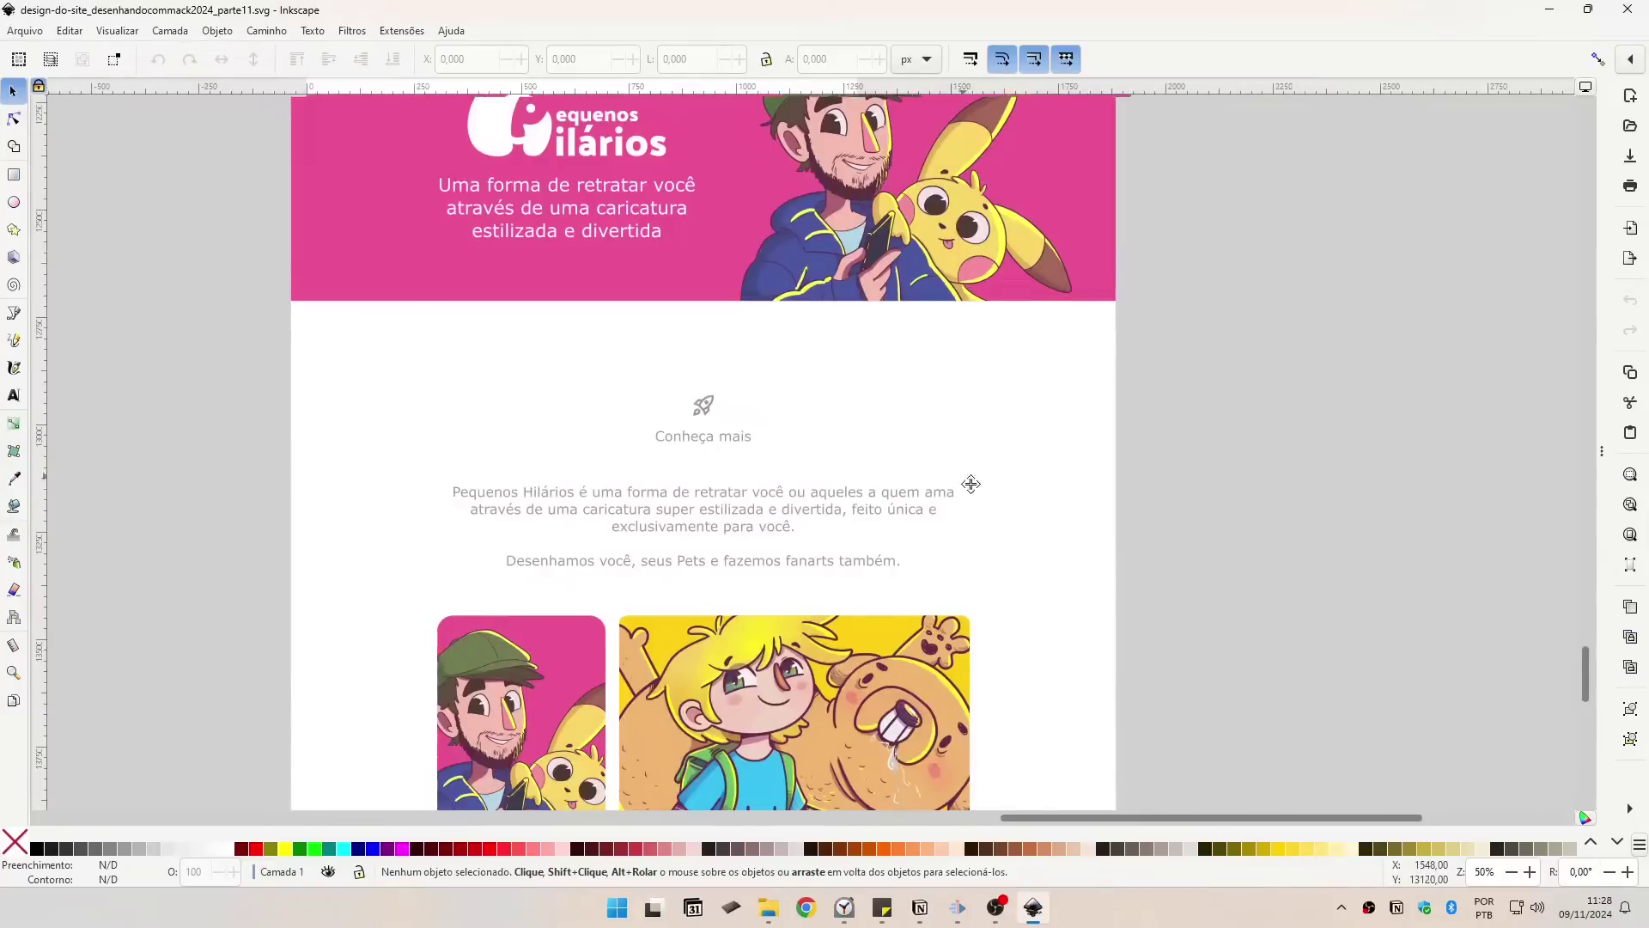
{"action": "left_click_drag", "start_coordinate": [968, 482], "coordinate": [1112, 254]}
{"action": "left_click_drag", "start_coordinate": [918, 593], "coordinate": [947, 426]}
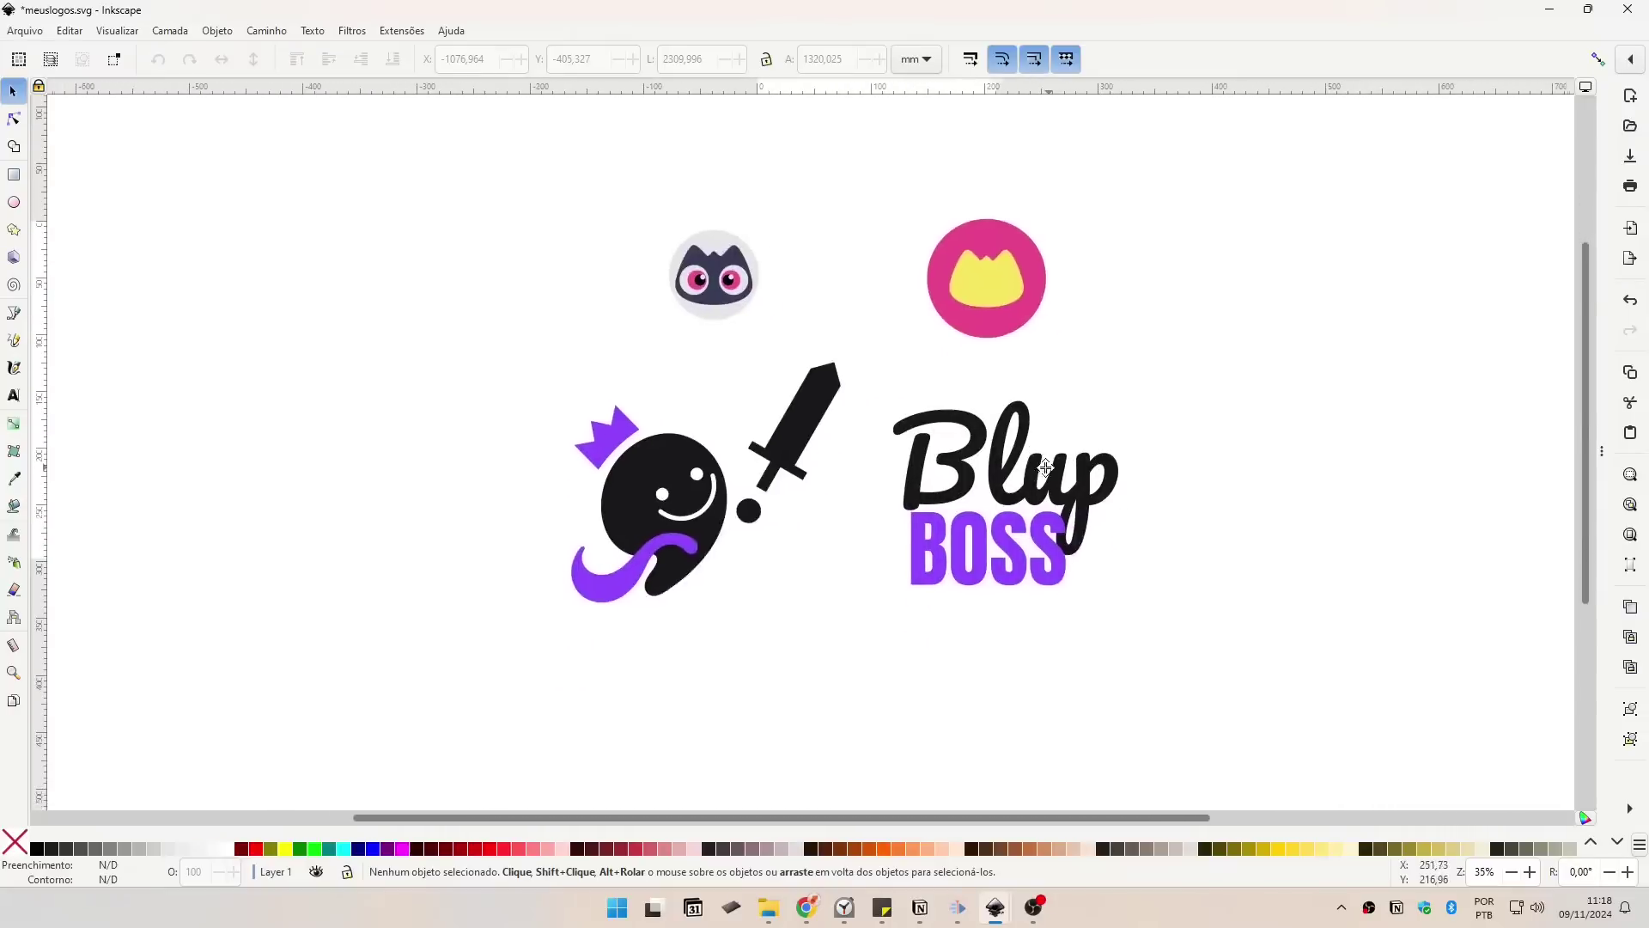
{"action": "mouse_move", "coordinate": [1030, 469]}
{"action": "left_mouse_down"}
{"action": "mouse_move", "coordinate": [975, 516]}
{"action": "mouse_move", "coordinate": [1016, 492]}
{"action": "left_mouse_up"}
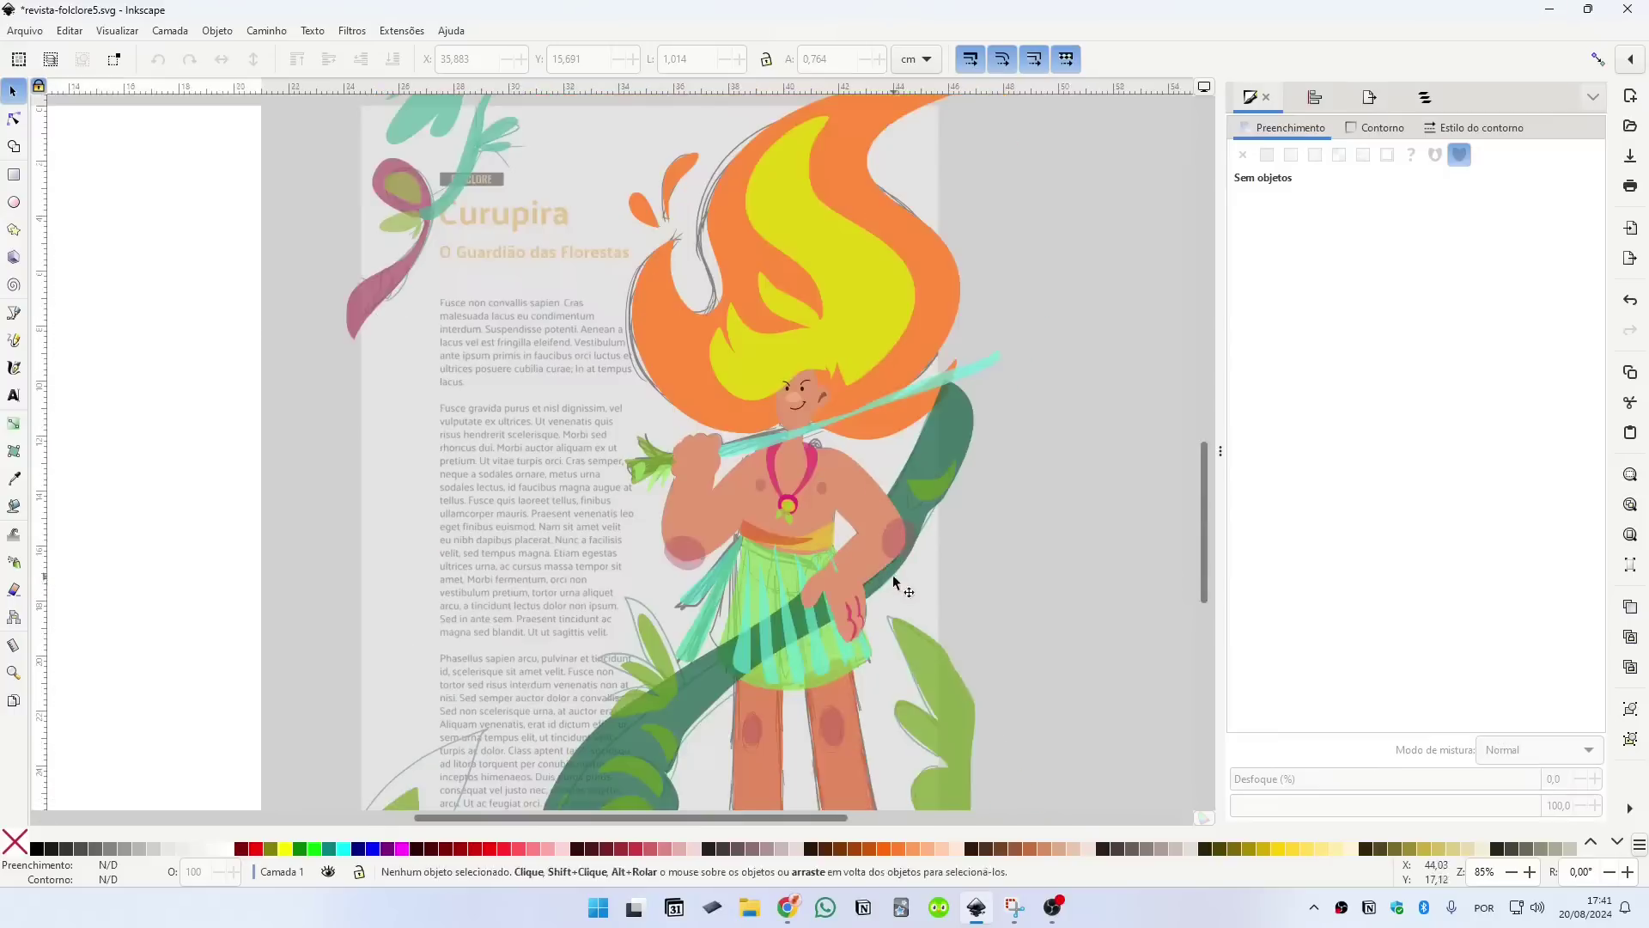
Step: Trim both elbow patches to the Curupira's arm outlines by intersecting them with the arm shapes, and save the file
{"action": "scroll", "coordinate": [709, 456], "scroll_direction": "up", "scroll_amount": 3}
{"action": "left_click", "coordinate": [794, 468]}
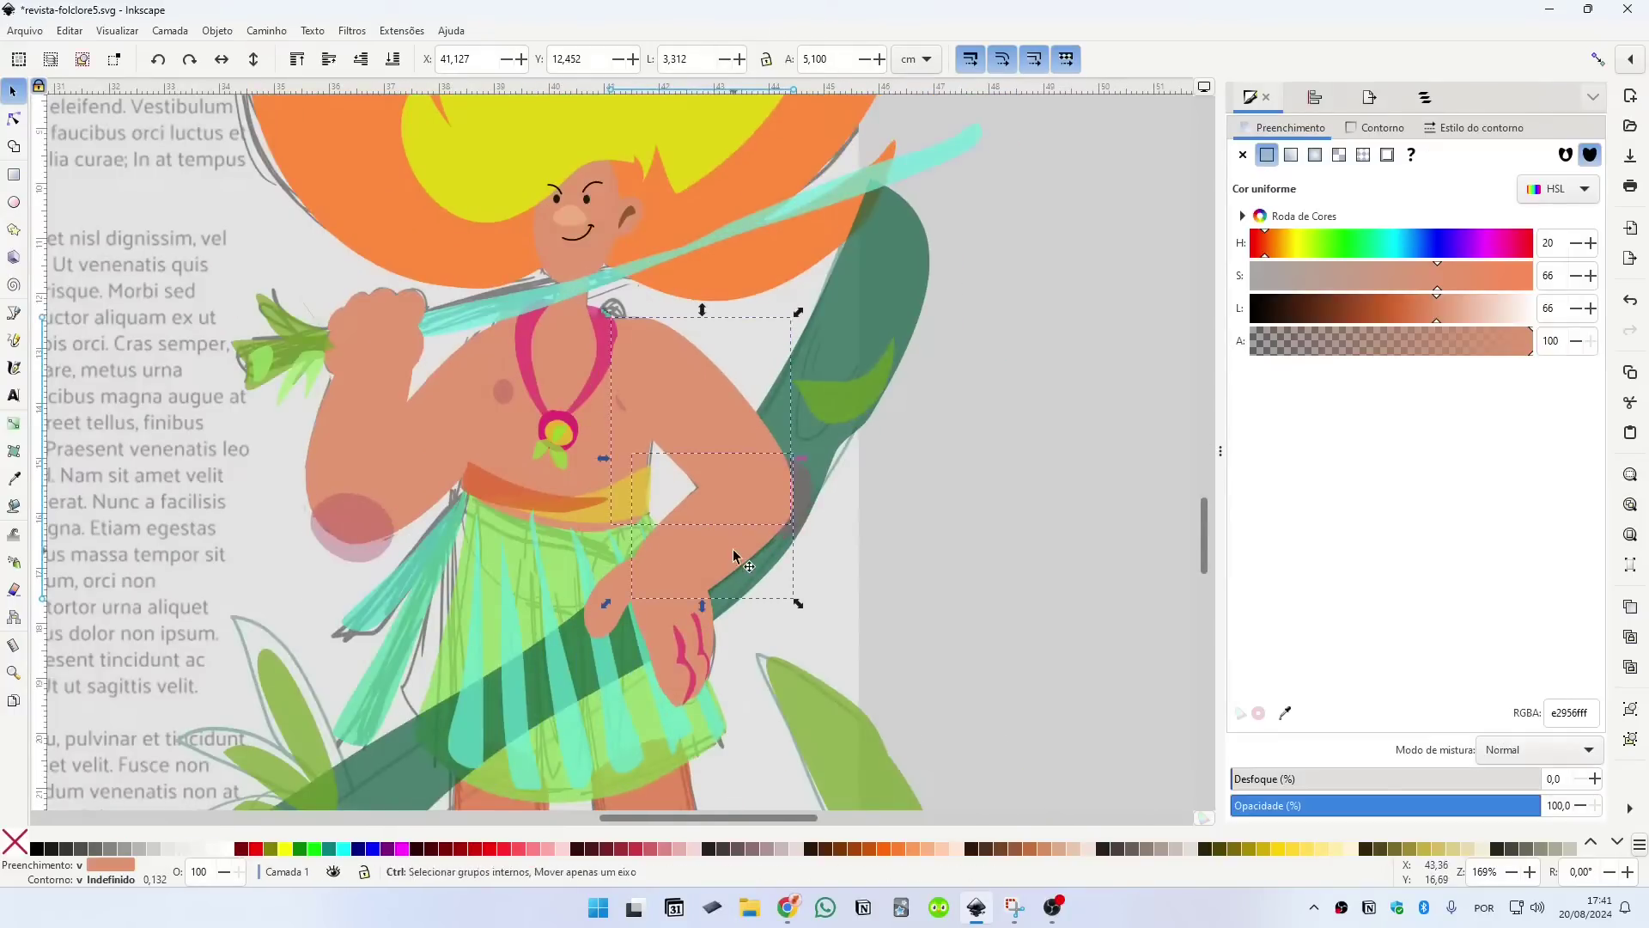
{"action": "left_click", "coordinate": [804, 492], "text": "shift"}
{"action": "key", "text": "ctrl+*"}
{"action": "left_click", "coordinate": [429, 468]}
{"action": "key", "text": "ctrl+d"}
{"action": "left_click", "coordinate": [365, 550], "text": "shift"}
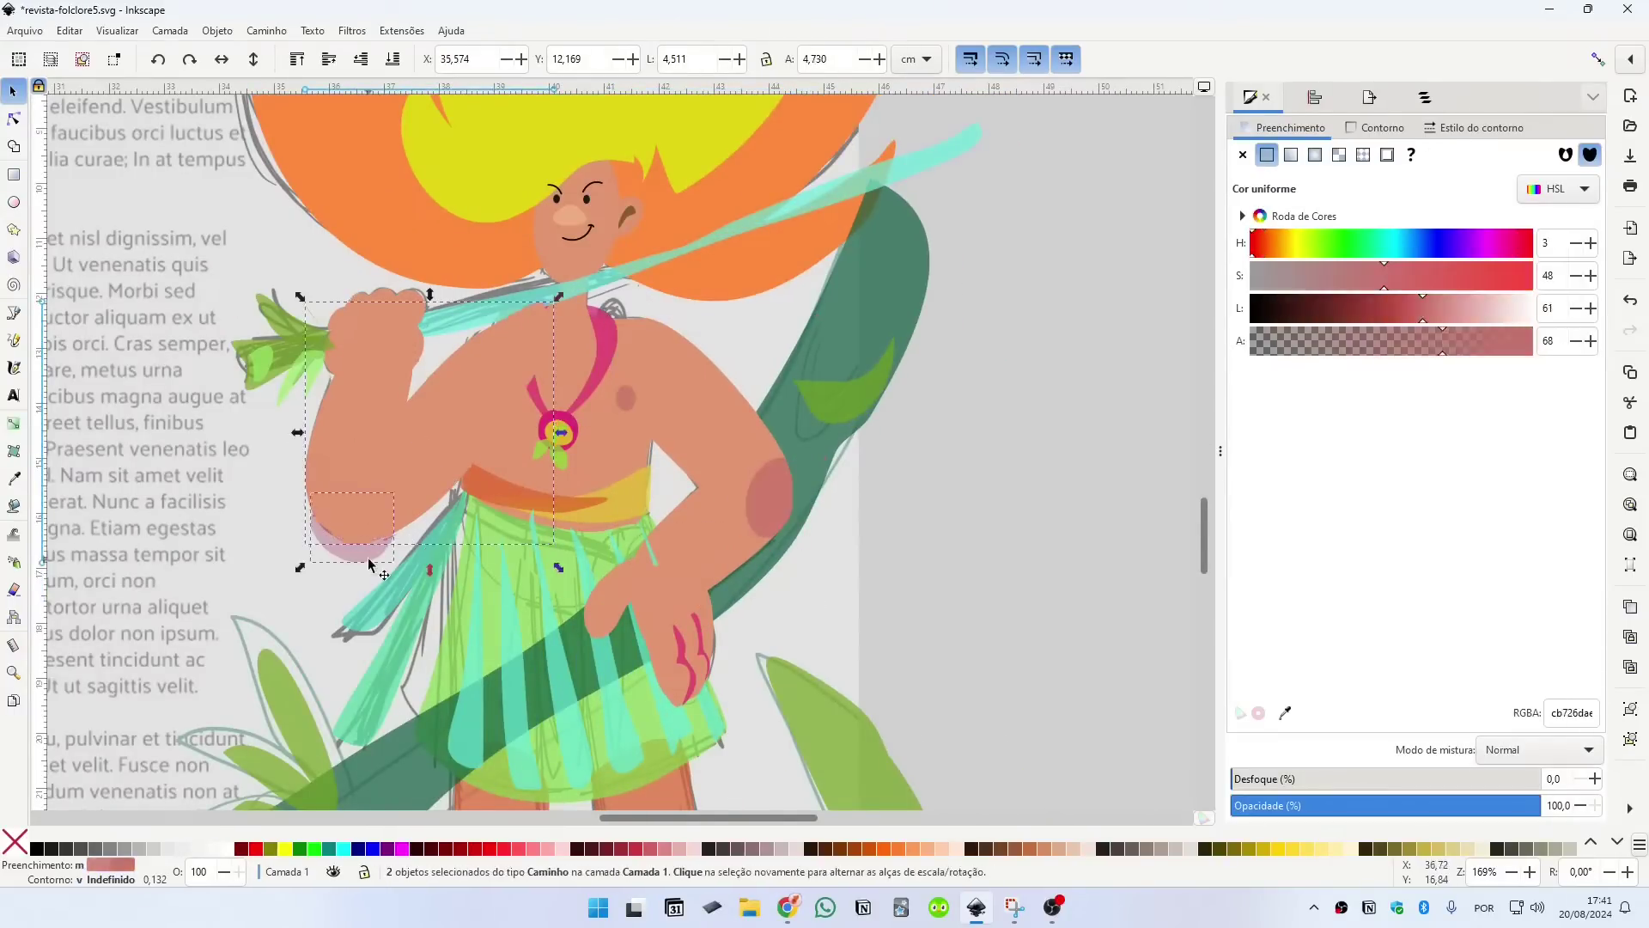
{"action": "key", "text": "ctrl+*"}
{"action": "left_click", "coordinate": [902, 503]}
{"action": "key", "text": "ctrl+s"}
Step: Send the dark green curved shape crossing the Curupira's skirt to the very back
{"action": "scroll", "coordinate": [803, 504], "scroll_direction": "up", "scroll_amount": 4}
{"action": "scroll", "coordinate": [941, 513], "scroll_direction": "down", "scroll_amount": 8}
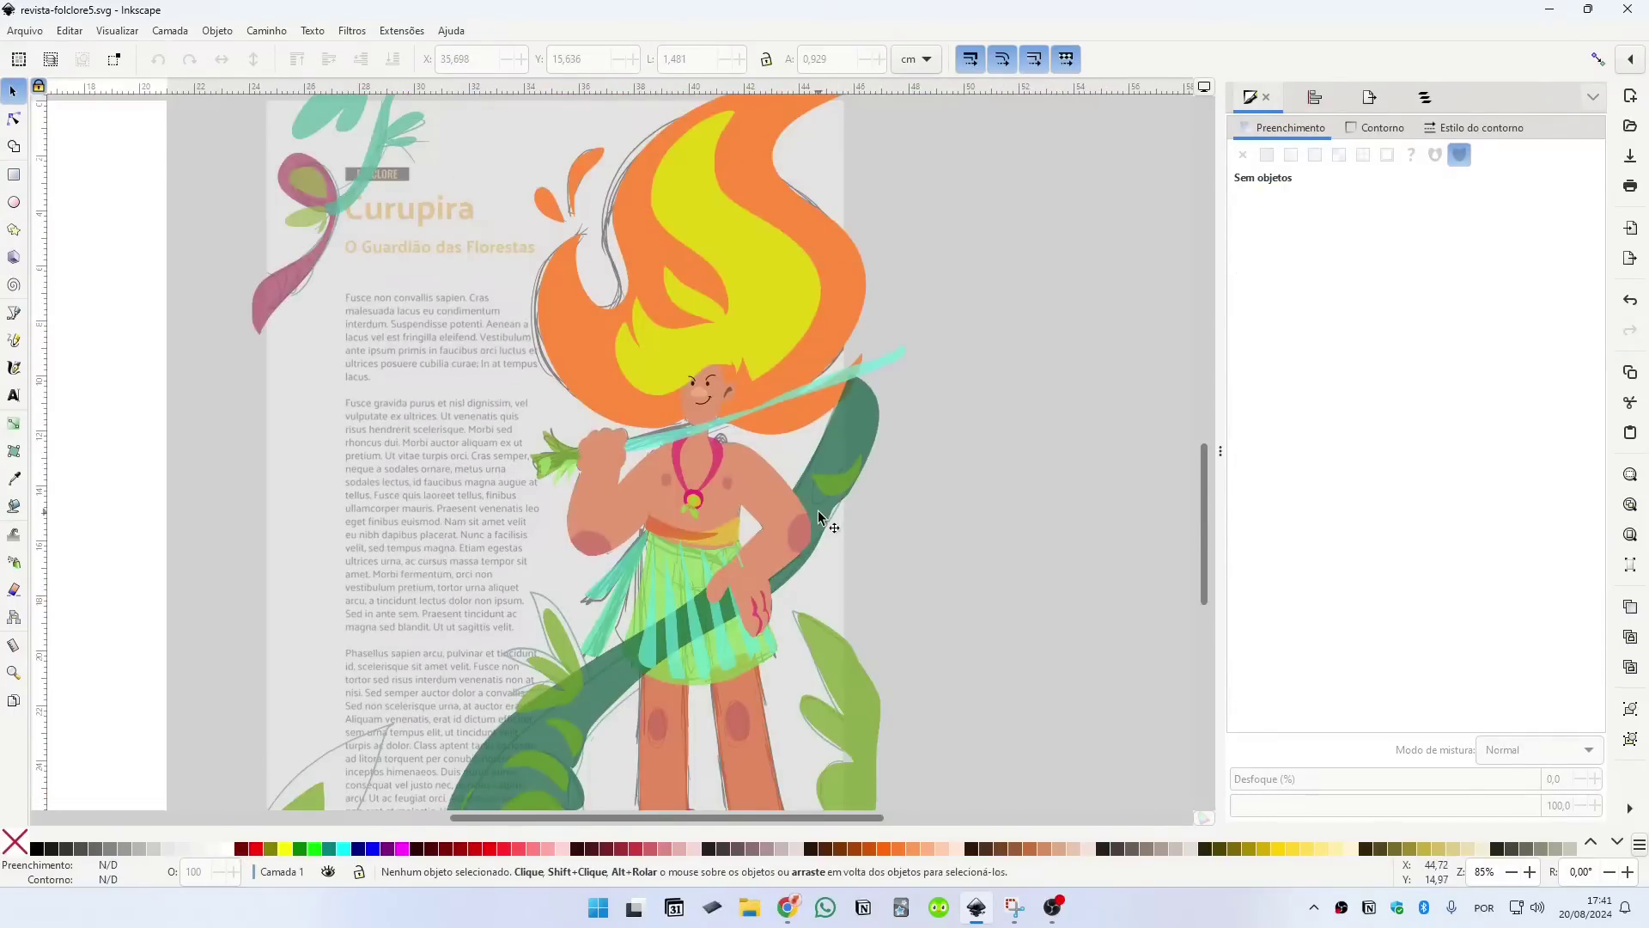
{"action": "scroll", "coordinate": [726, 782], "scroll_direction": "up", "scroll_amount": 2}
{"action": "left_click", "coordinate": [627, 533]}
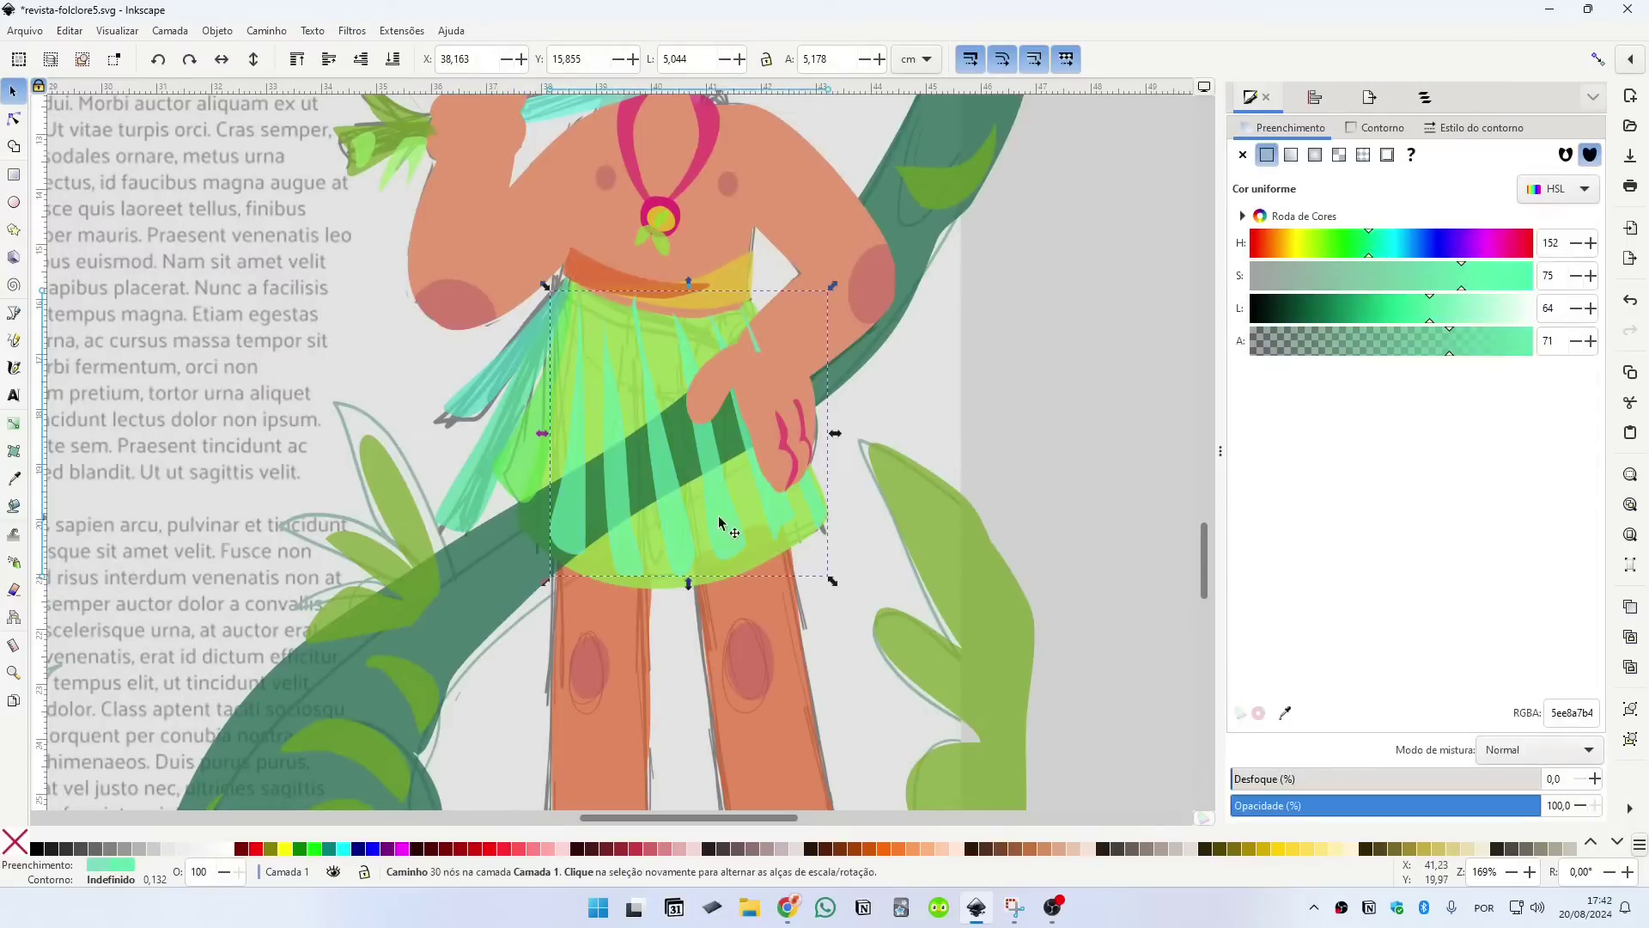
{"action": "left_click", "coordinate": [461, 591]}
{"action": "key", "text": "End"}
{"action": "scroll", "coordinate": [653, 503], "scroll_direction": "down", "scroll_amount": 3}
{"action": "key", "text": "Escape"}
{"action": "scroll", "coordinate": [644, 524], "scroll_direction": "up", "scroll_amount": 2}
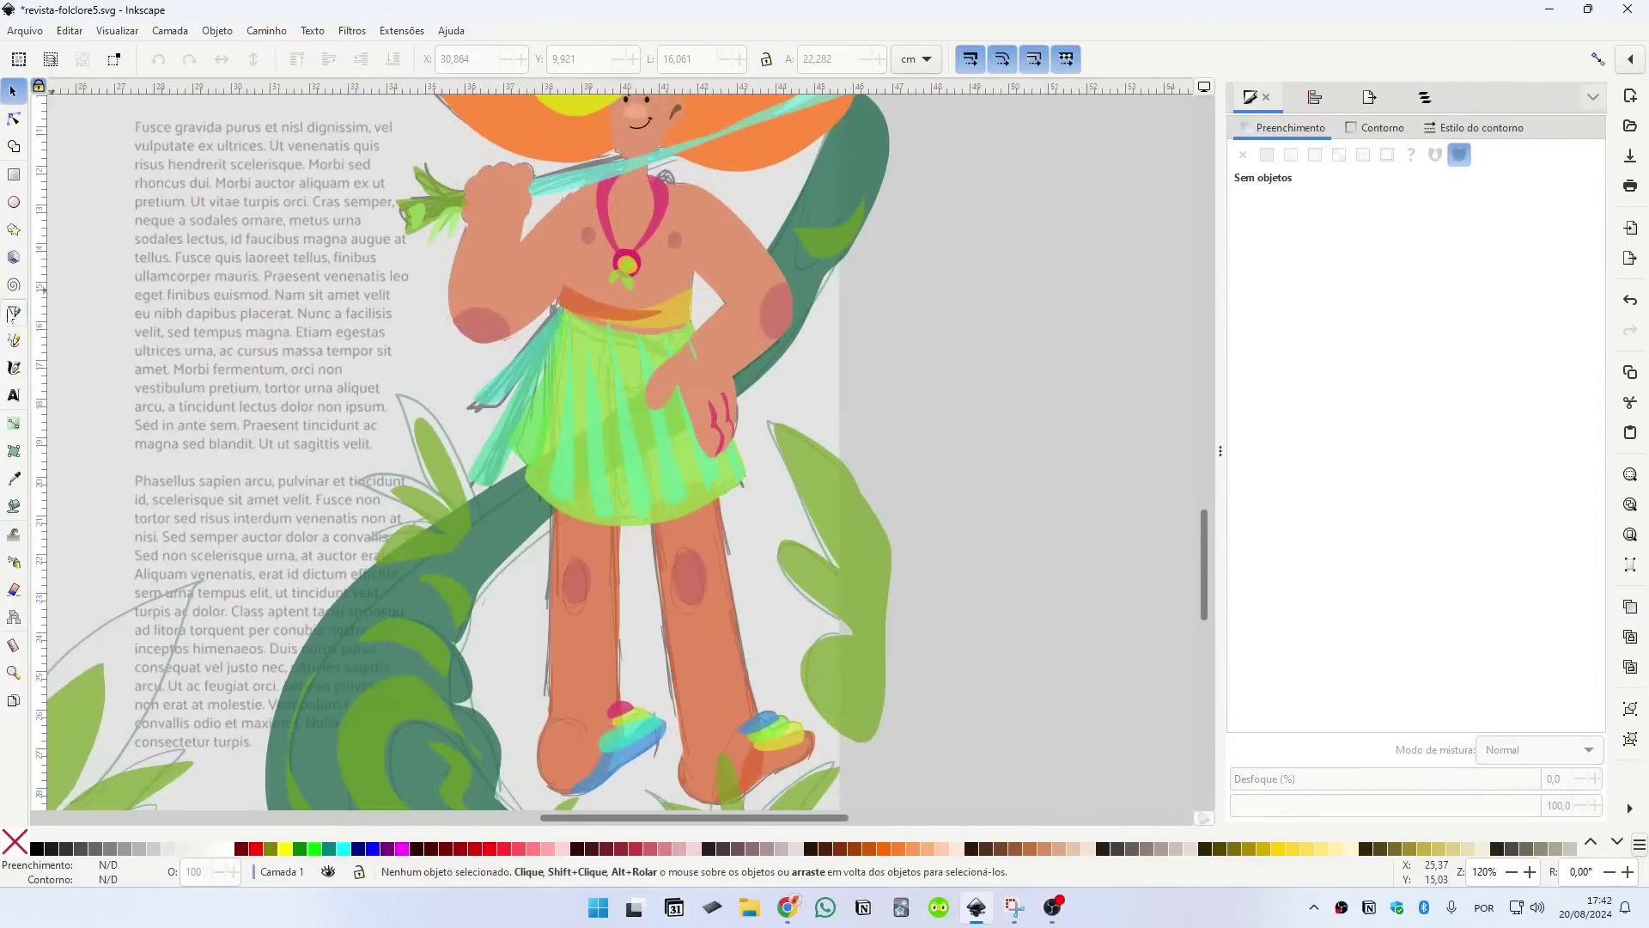
Step: Draw a freehand patch over the lower belly, fill it with the body's skin colour and lower it six levels behind the skirt
{"action": "left_click", "coordinate": [14, 339]}
{"action": "scroll", "coordinate": [562, 313], "scroll_direction": "up", "scroll_amount": 1}
{"action": "mouse_move", "coordinate": [549, 287]}
{"action": "left_mouse_down"}
{"action": "mouse_move", "coordinate": [730, 351]}
{"action": "mouse_move", "coordinate": [550, 288]}
{"action": "left_mouse_up"}
{"action": "key", "text": "d"}
{"action": "left_click", "coordinate": [692, 374]}
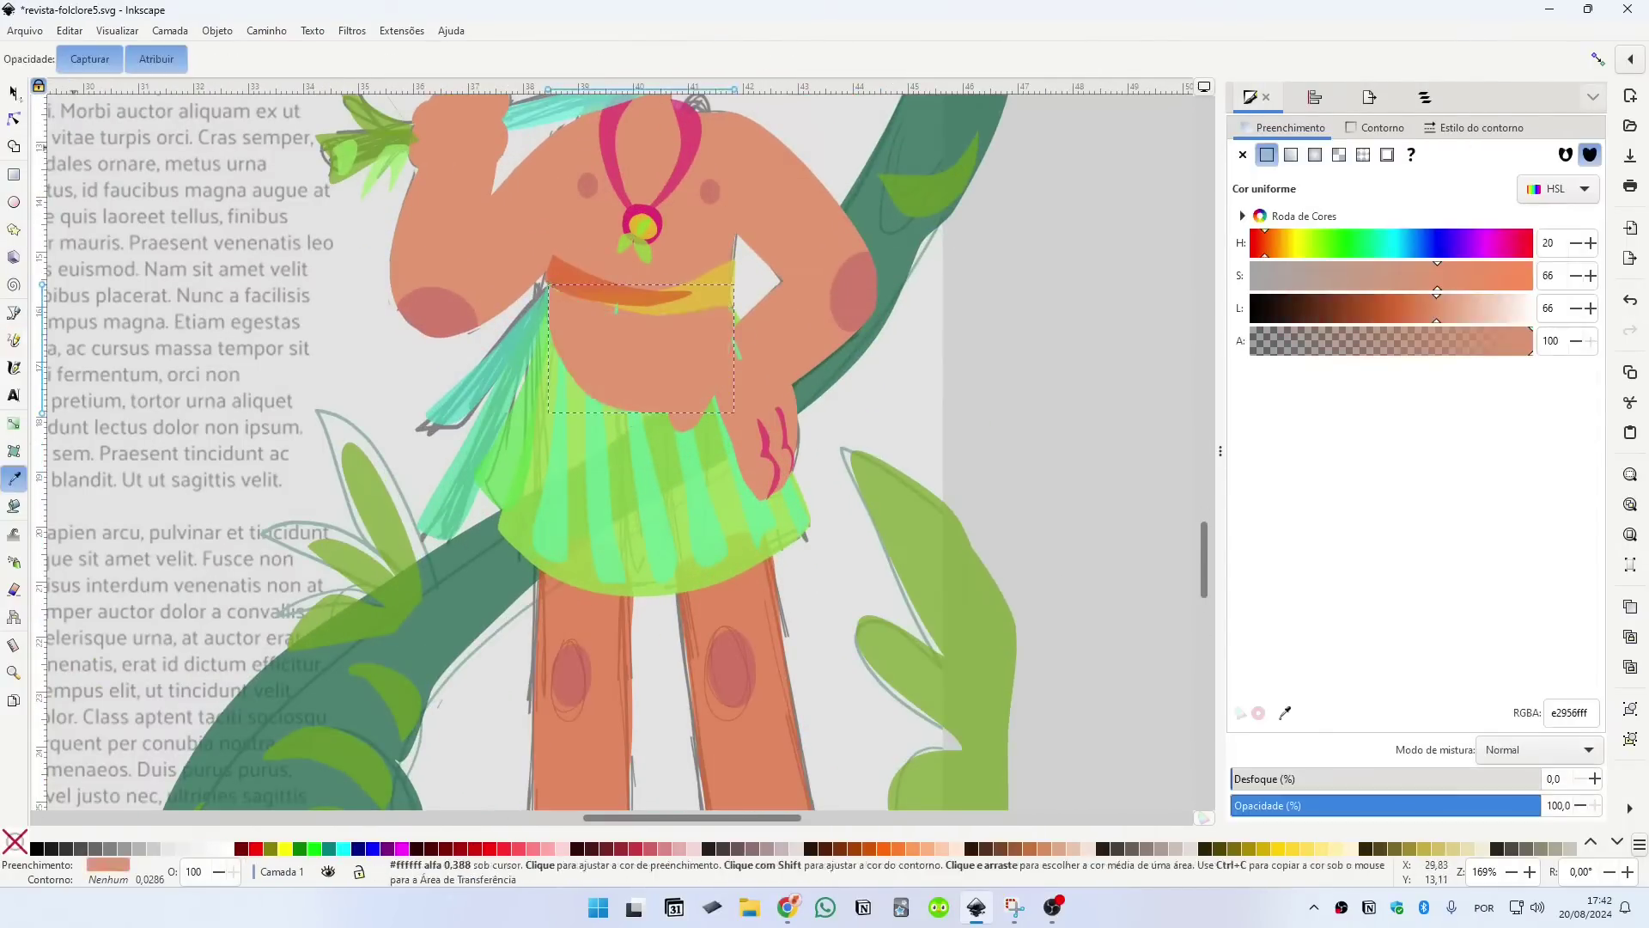
{"action": "key", "text": "s"}
{"action": "key", "text": "Page_Down"}
{"action": "key", "text": "Page_Down"}
{"action": "key", "text": "Page_Down"}
{"action": "key", "text": "Page_Down"}
{"action": "key", "text": "Page_Down"}
{"action": "key", "text": "Page_Down"}
Step: Extend the orange leg shape's upper node up to the waist beneath the skirt, and save the file
{"action": "left_click_drag", "start_coordinate": [618, 556], "coordinate": [713, 331]}
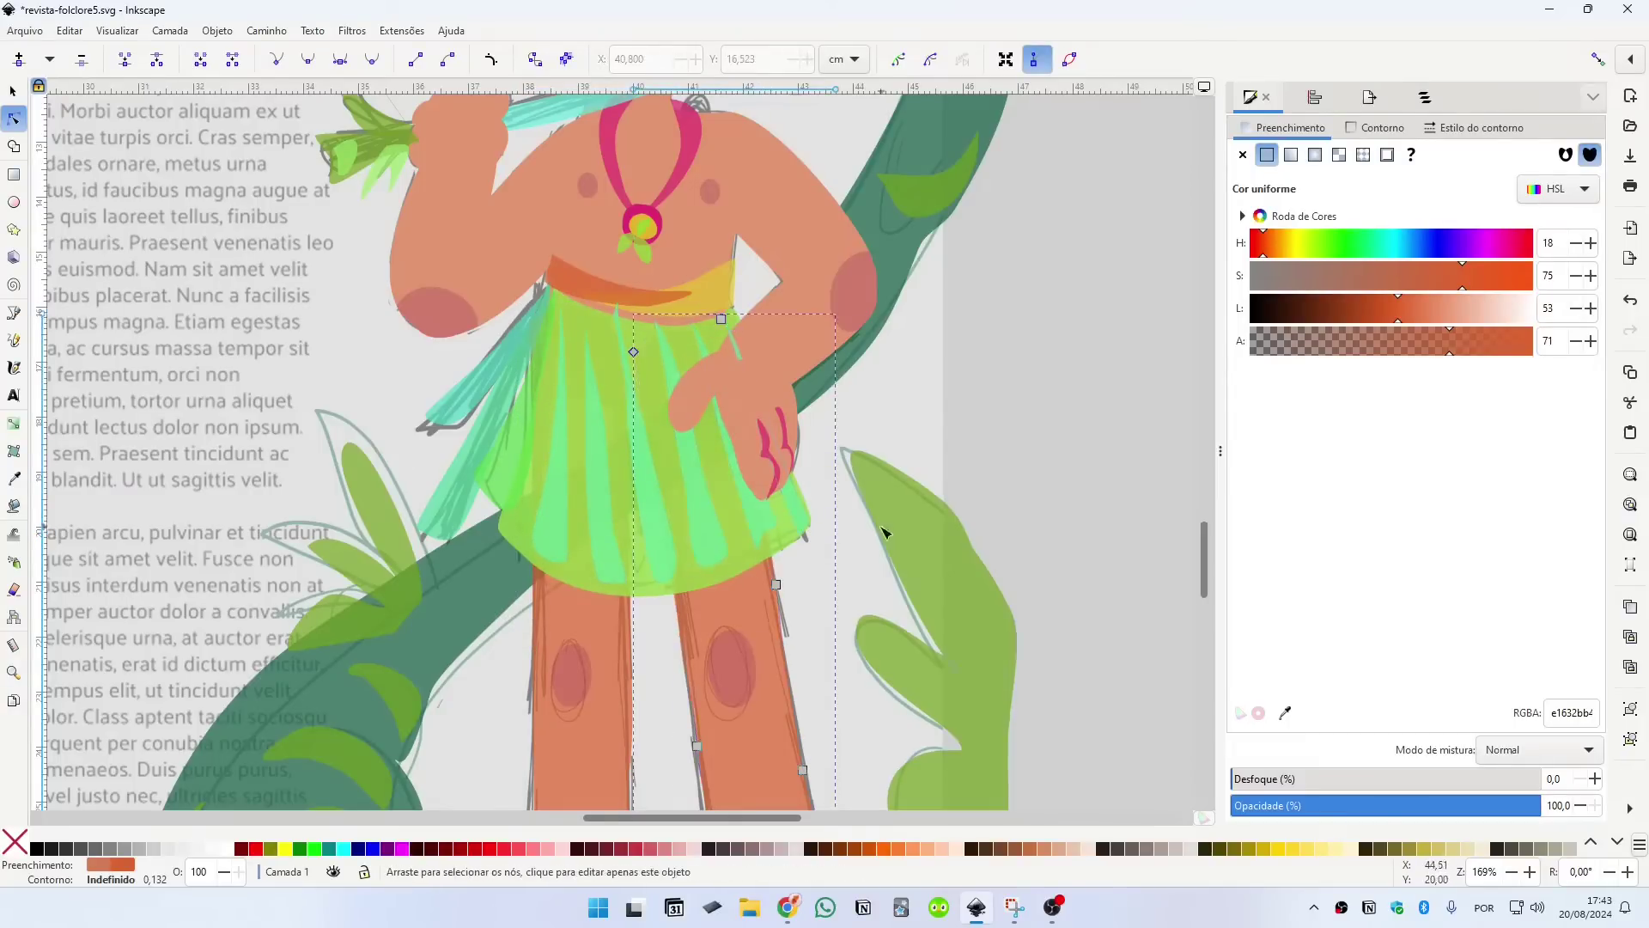
{"action": "scroll", "coordinate": [894, 540], "scroll_direction": "down", "scroll_amount": 2}
{"action": "left_click", "coordinate": [997, 585]}
{"action": "key", "text": "ctrl+s"}
{"action": "scroll", "coordinate": [773, 447], "scroll_direction": "up", "scroll_amount": 2}
{"action": "scroll", "coordinate": [857, 577], "scroll_direction": "down", "scroll_amount": 2}
{"action": "scroll", "coordinate": [515, 352], "scroll_direction": "right", "scroll_amount": 3}
{"action": "scroll", "coordinate": [576, 378], "scroll_direction": "up", "scroll_amount": 1}
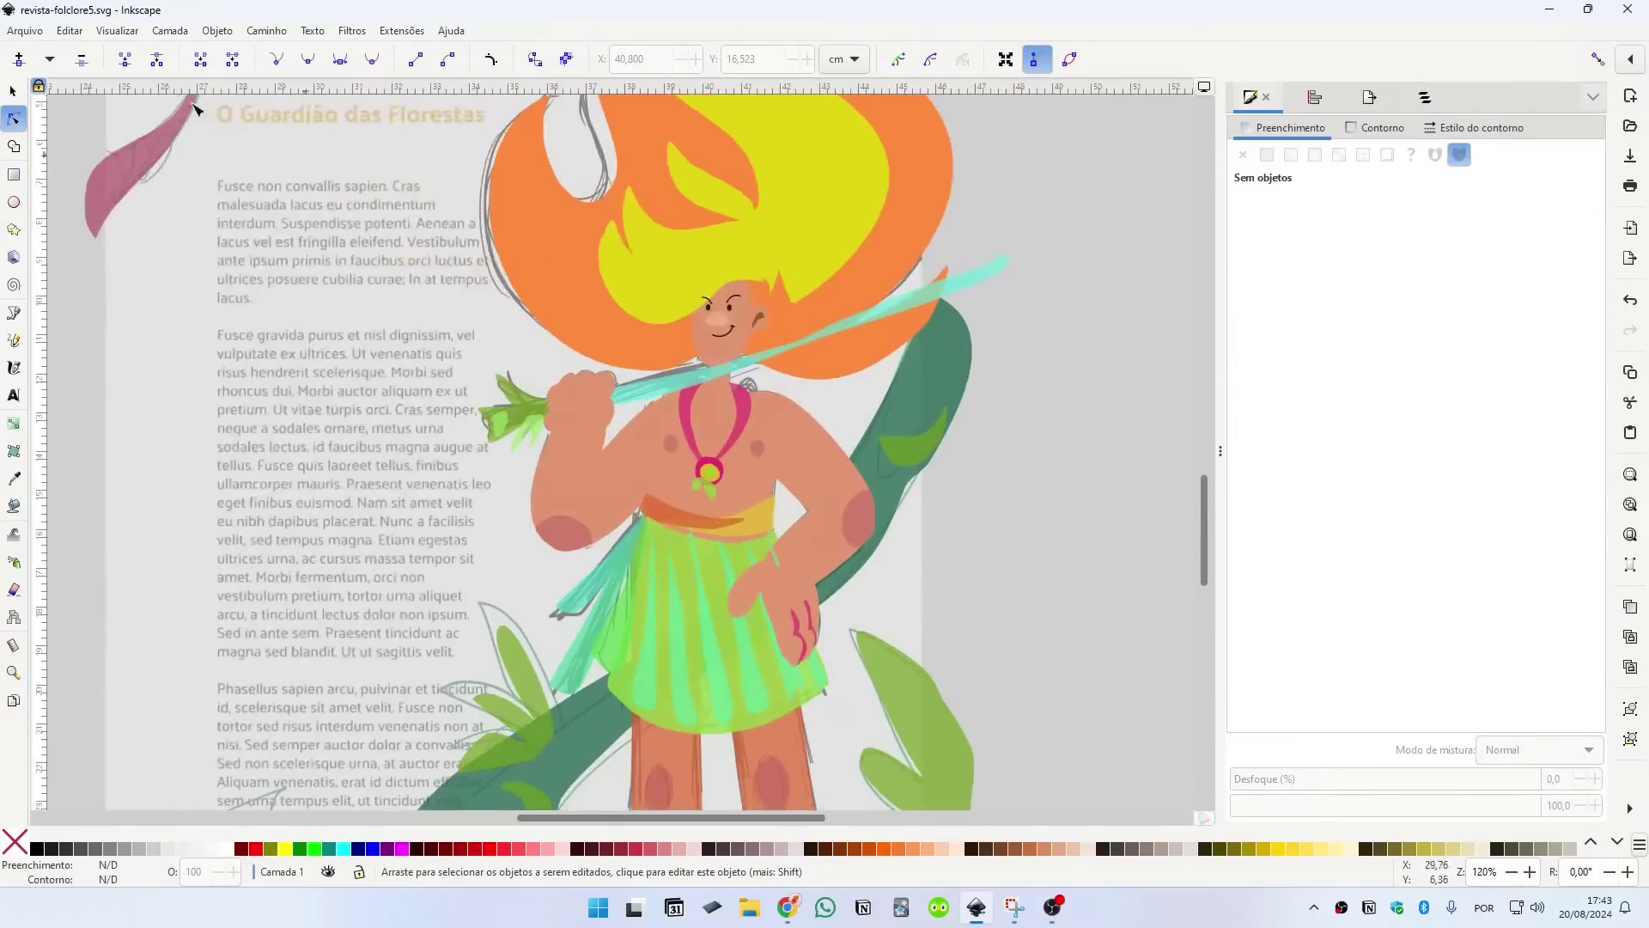
{"action": "key", "text": "s"}
{"action": "scroll", "coordinate": [864, 702], "scroll_direction": "down", "scroll_amount": 10}
{"action": "scroll", "coordinate": [878, 614], "scroll_direction": "up", "scroll_amount": 11}
{"action": "scroll", "coordinate": [749, 603], "scroll_direction": "up", "scroll_amount": 1}
{"action": "left_click_drag", "start_coordinate": [739, 573], "coordinate": [733, 584]}
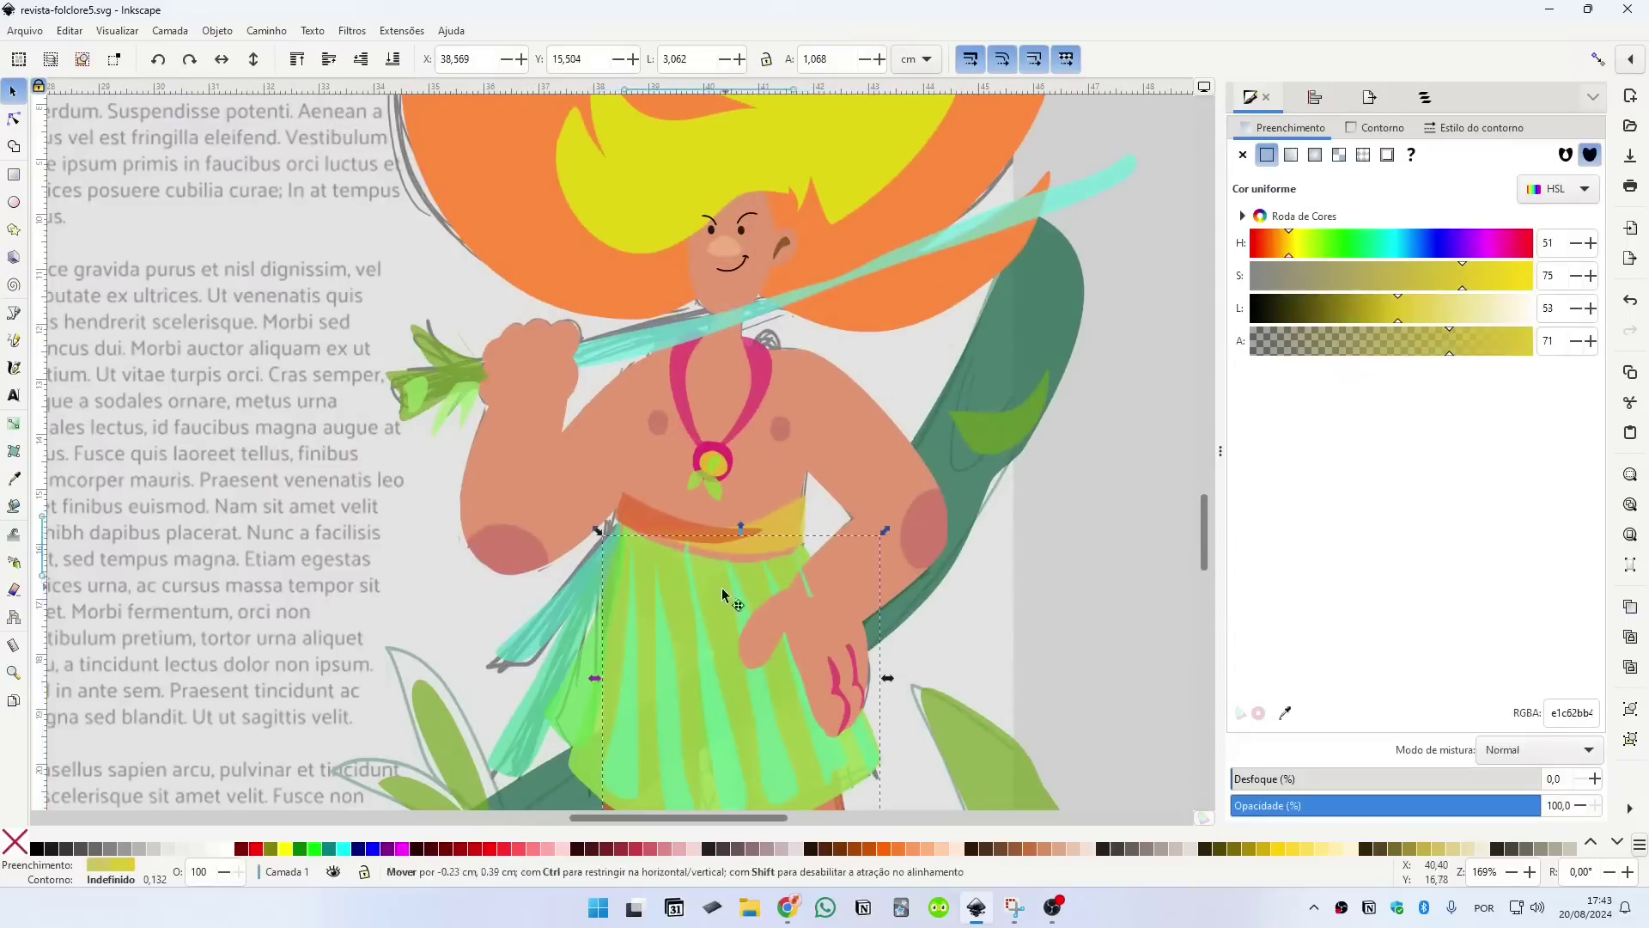
{"action": "key", "text": "ctrl+z"}
Step: Draw a freehand waistband along the skirt's upper edge with a light green fill of hue 76, saturation 66 and lightness 66
{"action": "scroll", "coordinate": [721, 572], "scroll_direction": "up", "scroll_amount": 2}
{"action": "left_click", "coordinate": [14, 341]}
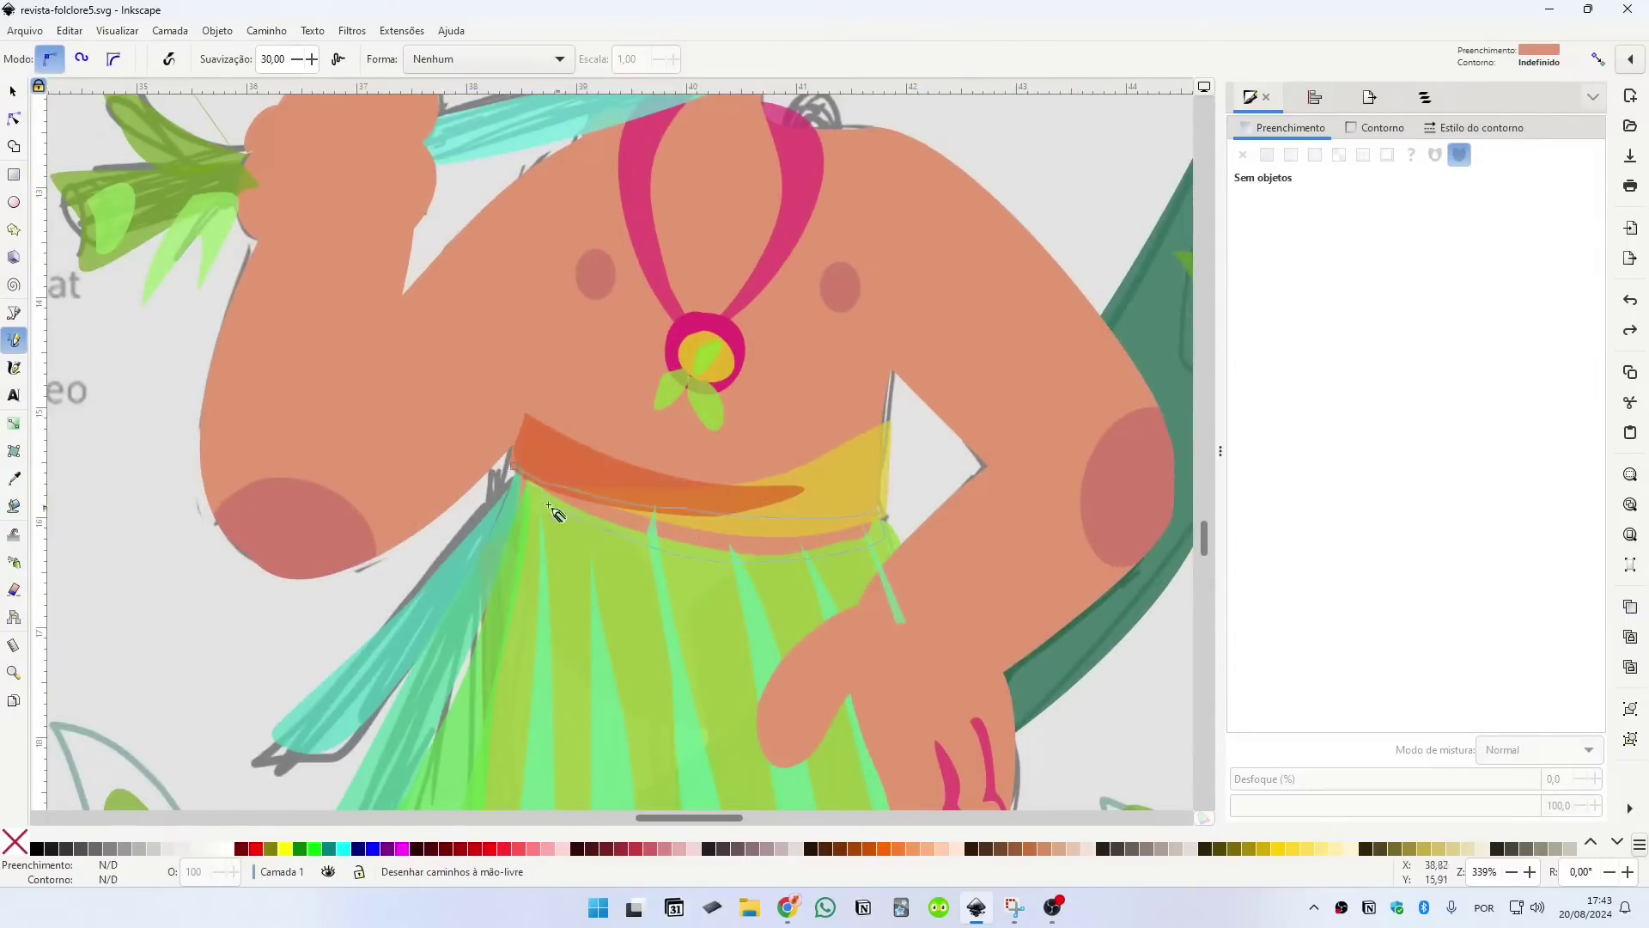
{"action": "left_click_drag", "start_coordinate": [591, 530], "coordinate": [513, 508]}
{"action": "key", "text": "s"}
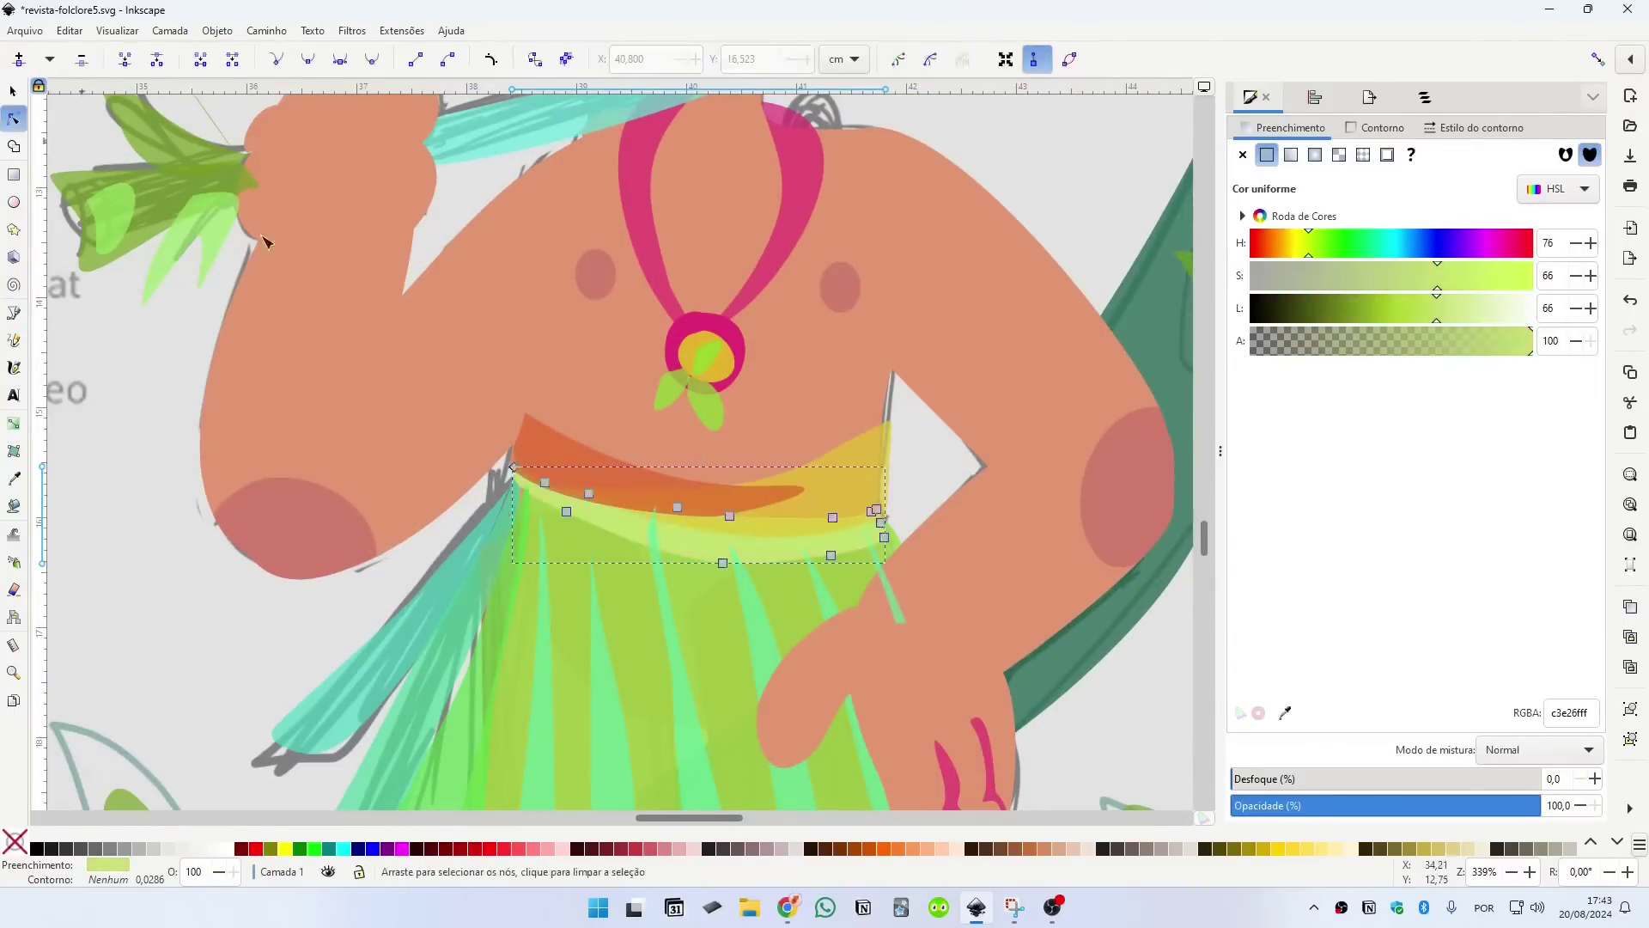
{"action": "scroll", "coordinate": [756, 646], "scroll_direction": "down", "scroll_amount": 3}
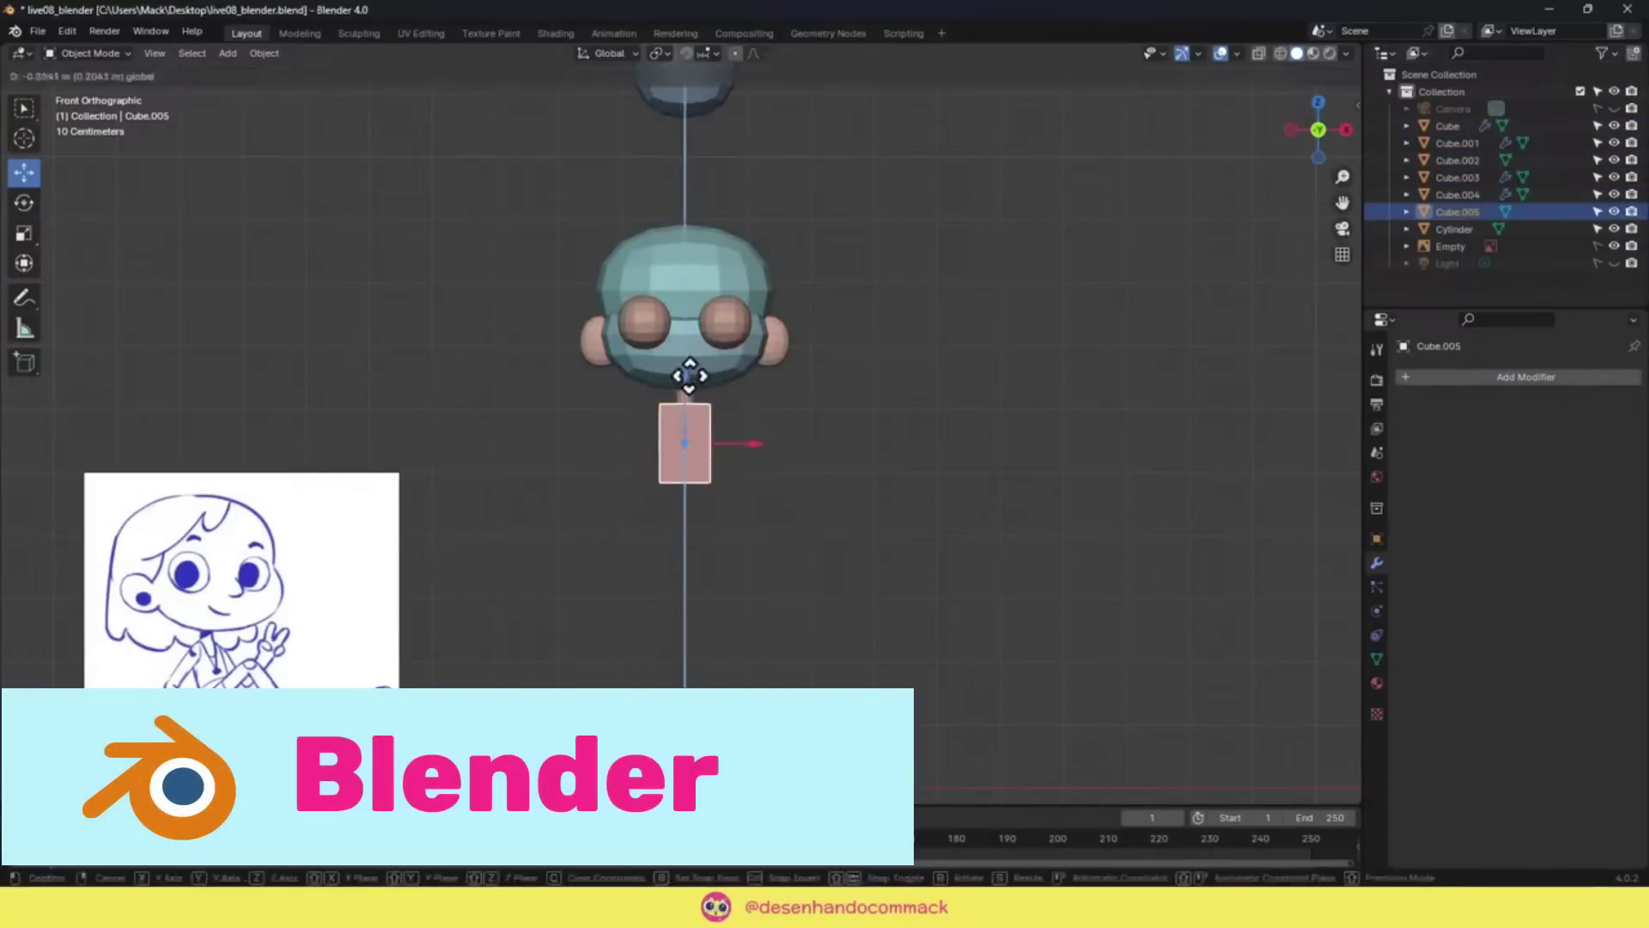
Step: In Blender, position the character's body parts below the head and duplicate the thin arm cylinder beside the torso to build the arms
{"action": "key", "text": "x"}
{"action": "left_click", "coordinate": [725, 496]}
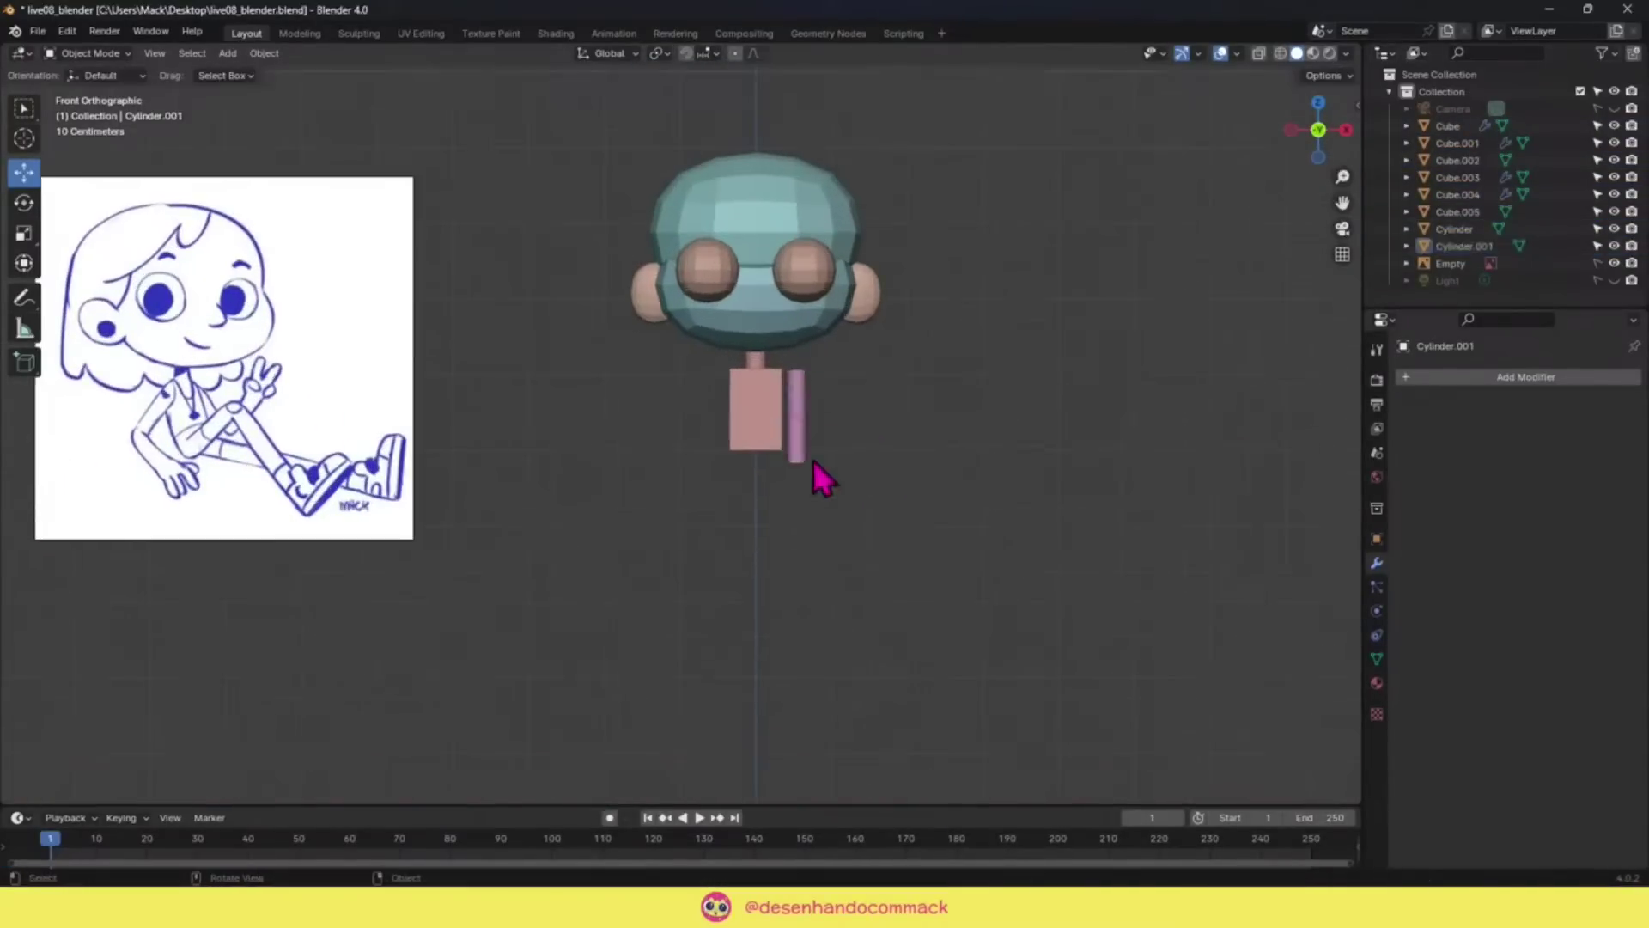
{"action": "key", "text": "shift+d"}
{"action": "left_click", "coordinate": [798, 421]}
{"action": "key", "text": "shift+d"}
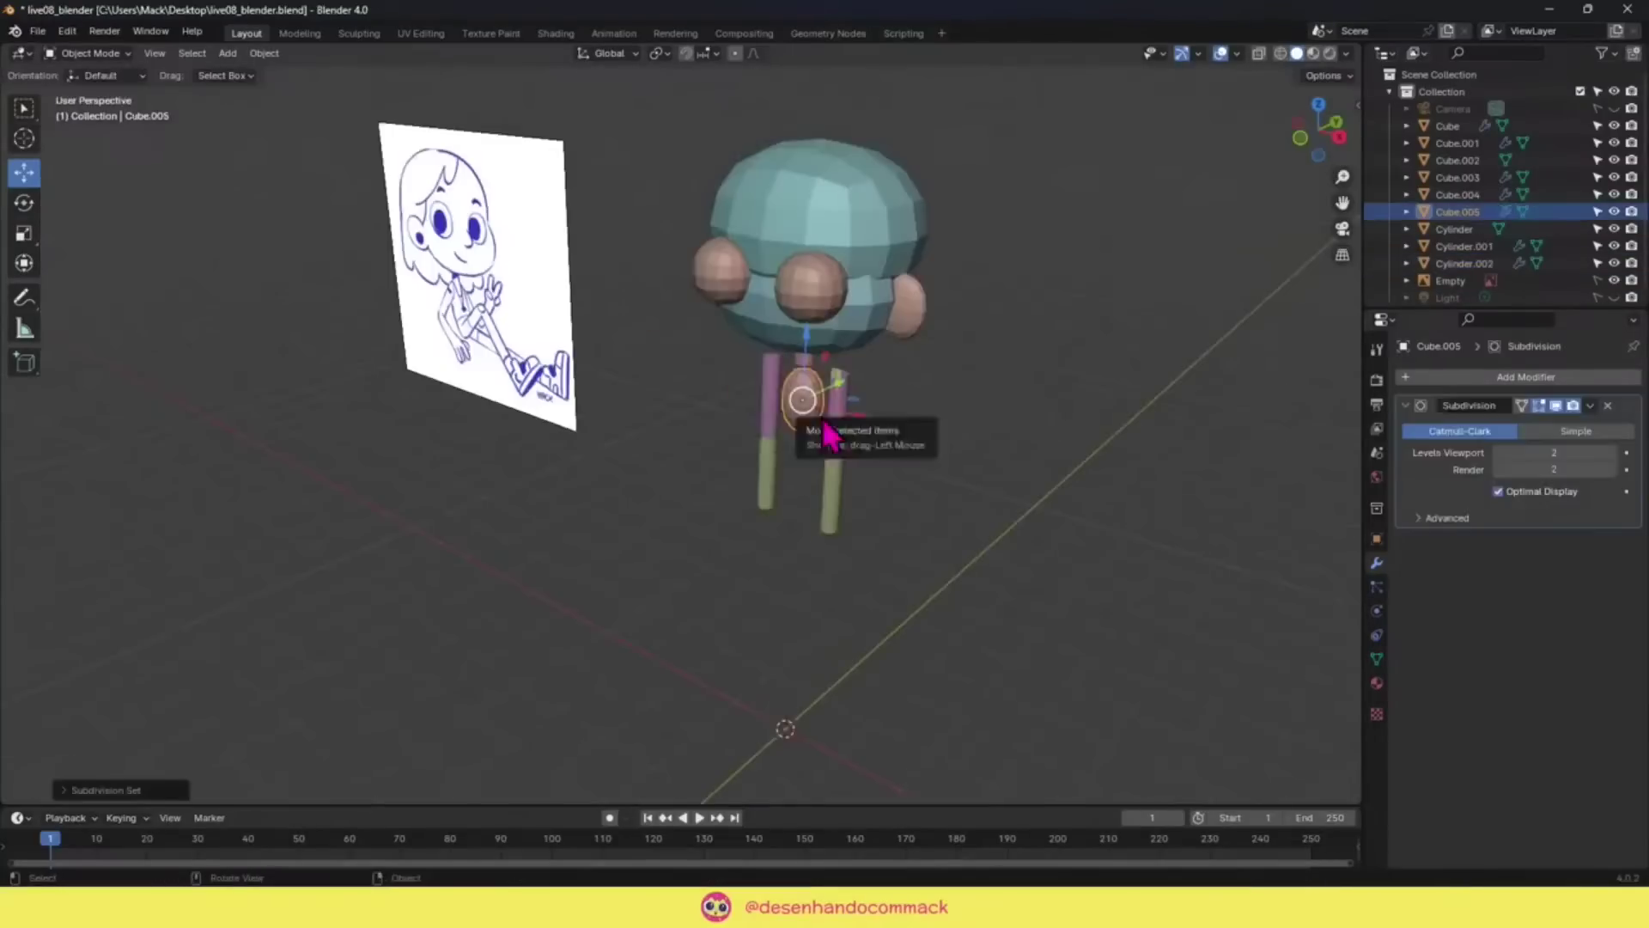
Step: Add a loop cut to the mesh of the small rounded block below the head that forms the torso
{"action": "key", "text": "Tab"}
{"action": "key", "text": "KP_1"}
{"action": "scroll", "coordinate": [803, 398], "scroll_direction": "up", "scroll_amount": 4}
{"action": "key", "text": "ctrl+r"}
{"action": "left_click", "coordinate": [919, 357]}
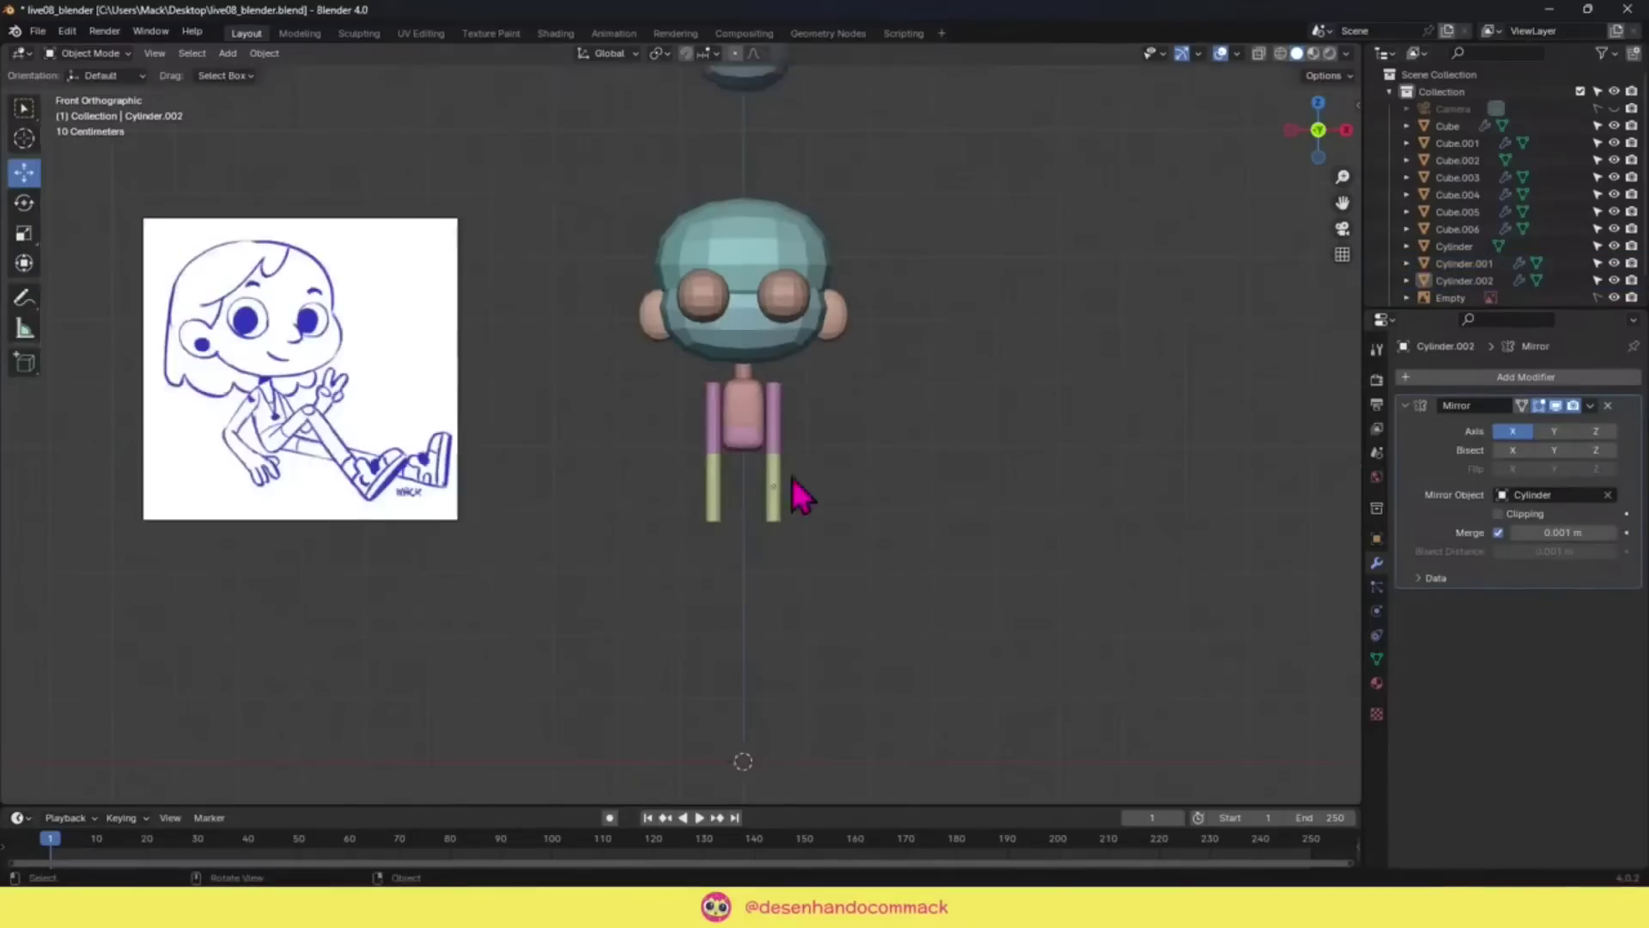
Step: Duplicate the forearm cylinder, position the copy beneath the torso as a leg and scale it
{"action": "left_click", "coordinate": [778, 450]}
{"action": "key", "text": "shift+d"}
{"action": "left_click", "coordinate": [778, 528]}
{"action": "left_click_drag", "start_coordinate": [838, 493], "coordinate": [820, 495]}
{"action": "key", "text": "s"}
{"action": "left_click", "coordinate": [843, 515]}
{"action": "key", "text": "z"}
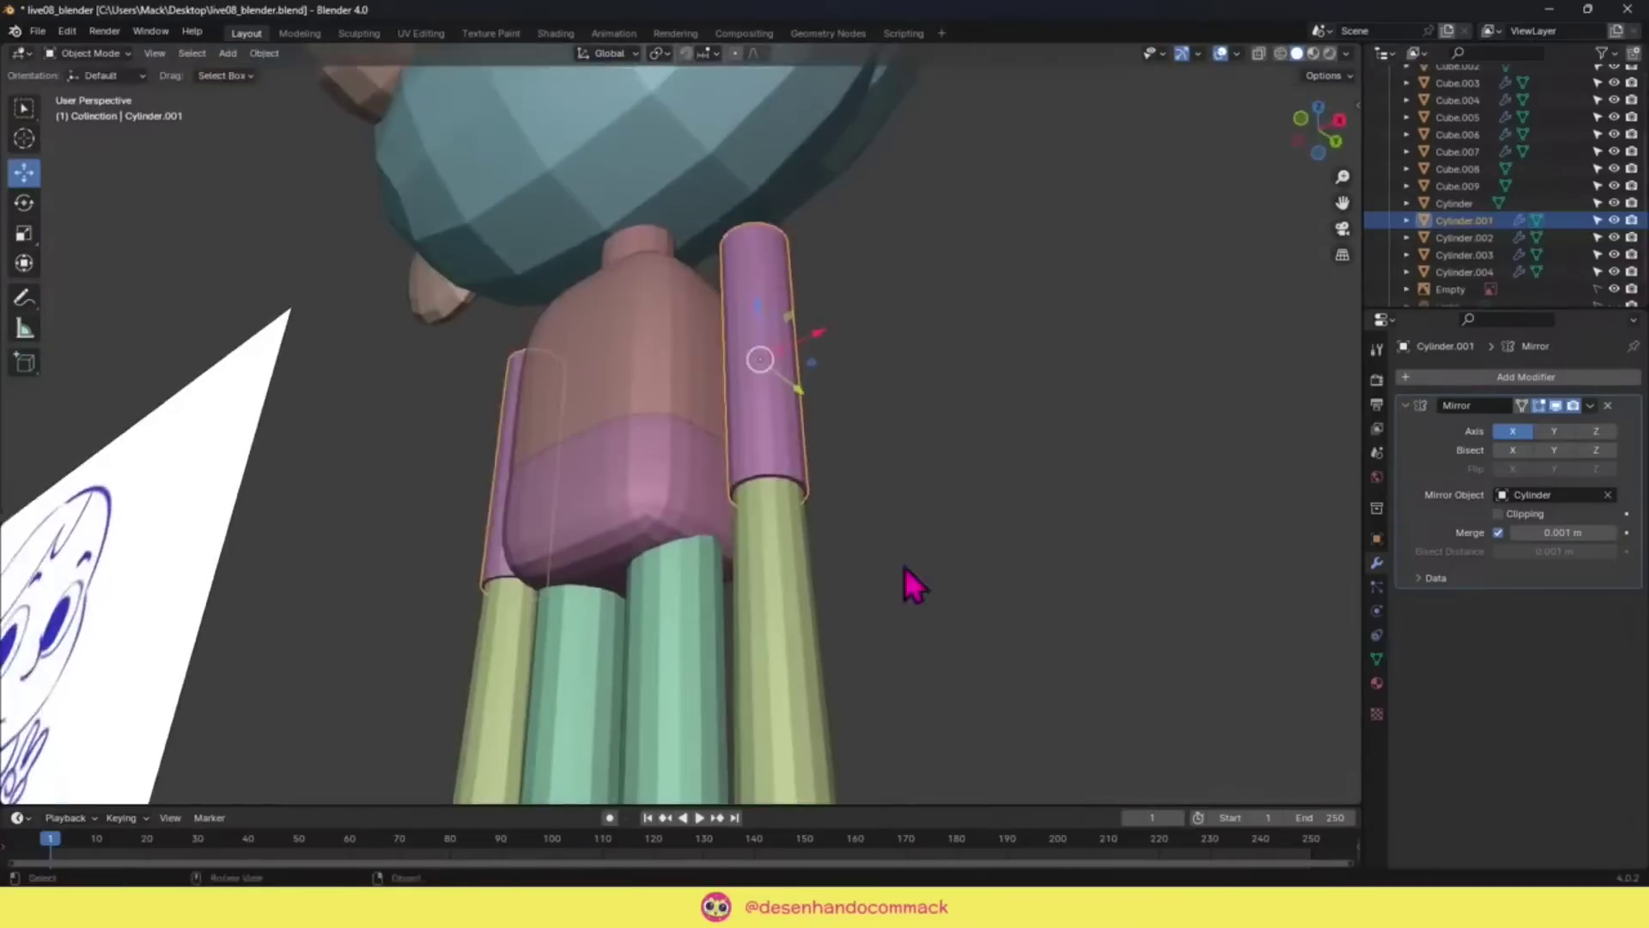
Step: Scale the selected mesh geometry of the purple mirrored upper-arm cylinder
{"action": "key", "text": "Tab"}
{"action": "key", "text": "s"}
{"action": "left_click", "coordinate": [905, 600]}
{"action": "key", "text": "KP_1"}
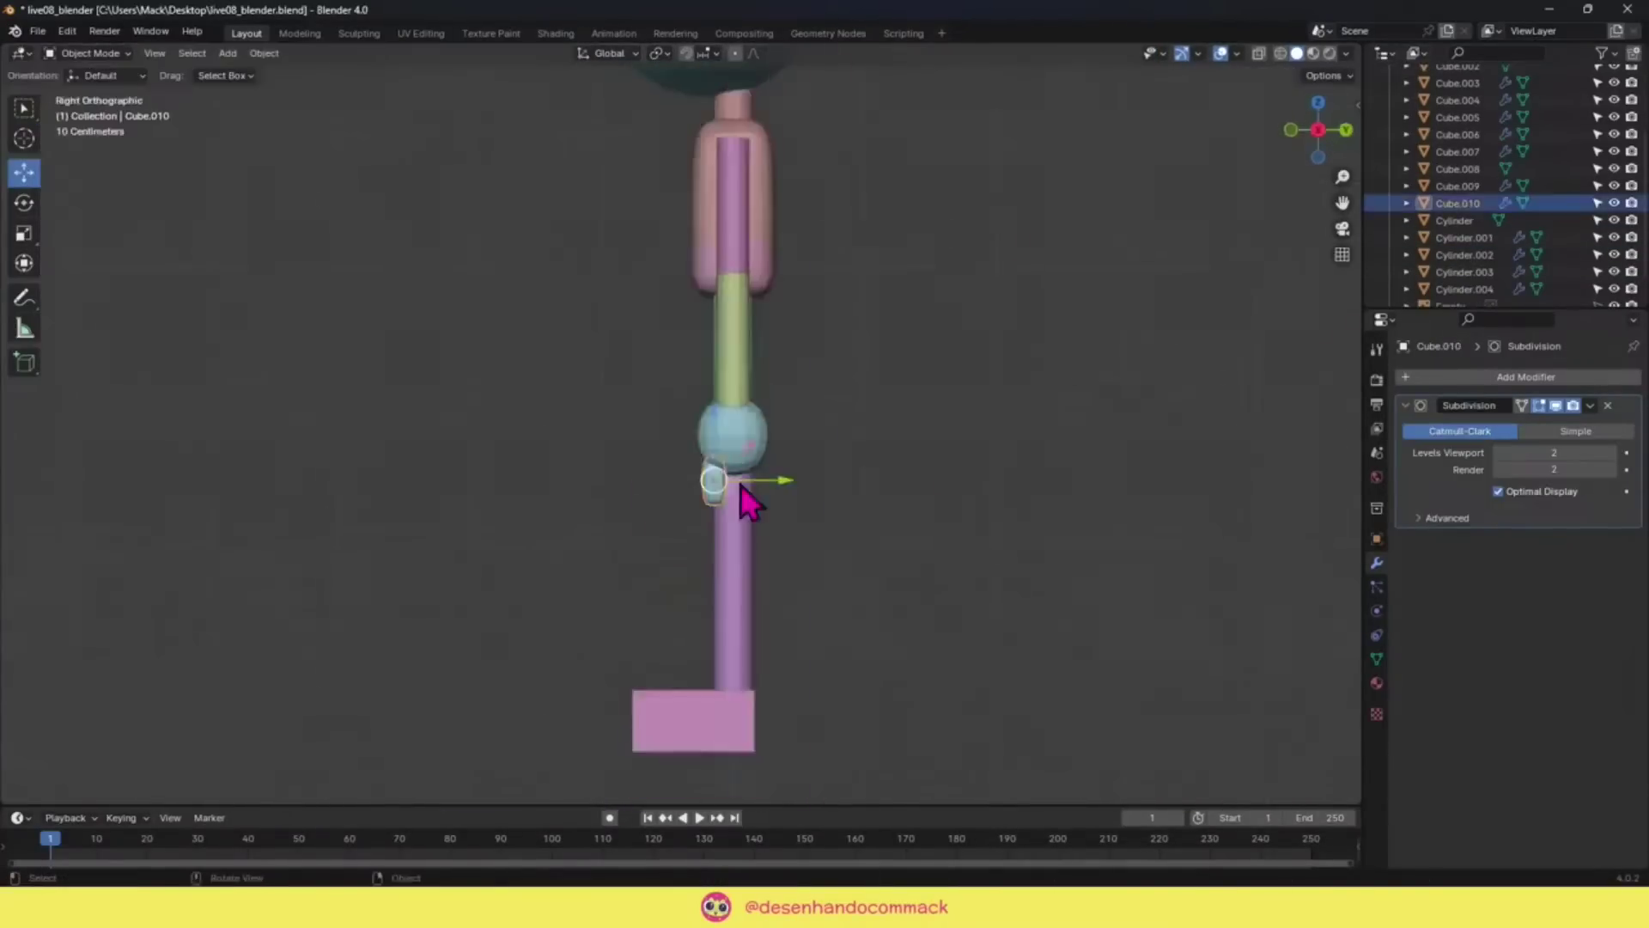
Step: Duplicate the finger block along the Y axis to form the remaining fingers below the hand
{"action": "scroll", "coordinate": [711, 482], "scroll_direction": "up", "scroll_amount": 4}
{"action": "key", "text": "shift+d"}
{"action": "key", "text": "y"}
{"action": "left_click", "coordinate": [790, 400]}
{"action": "scroll", "coordinate": [745, 423], "scroll_direction": "down", "scroll_amount": 2}
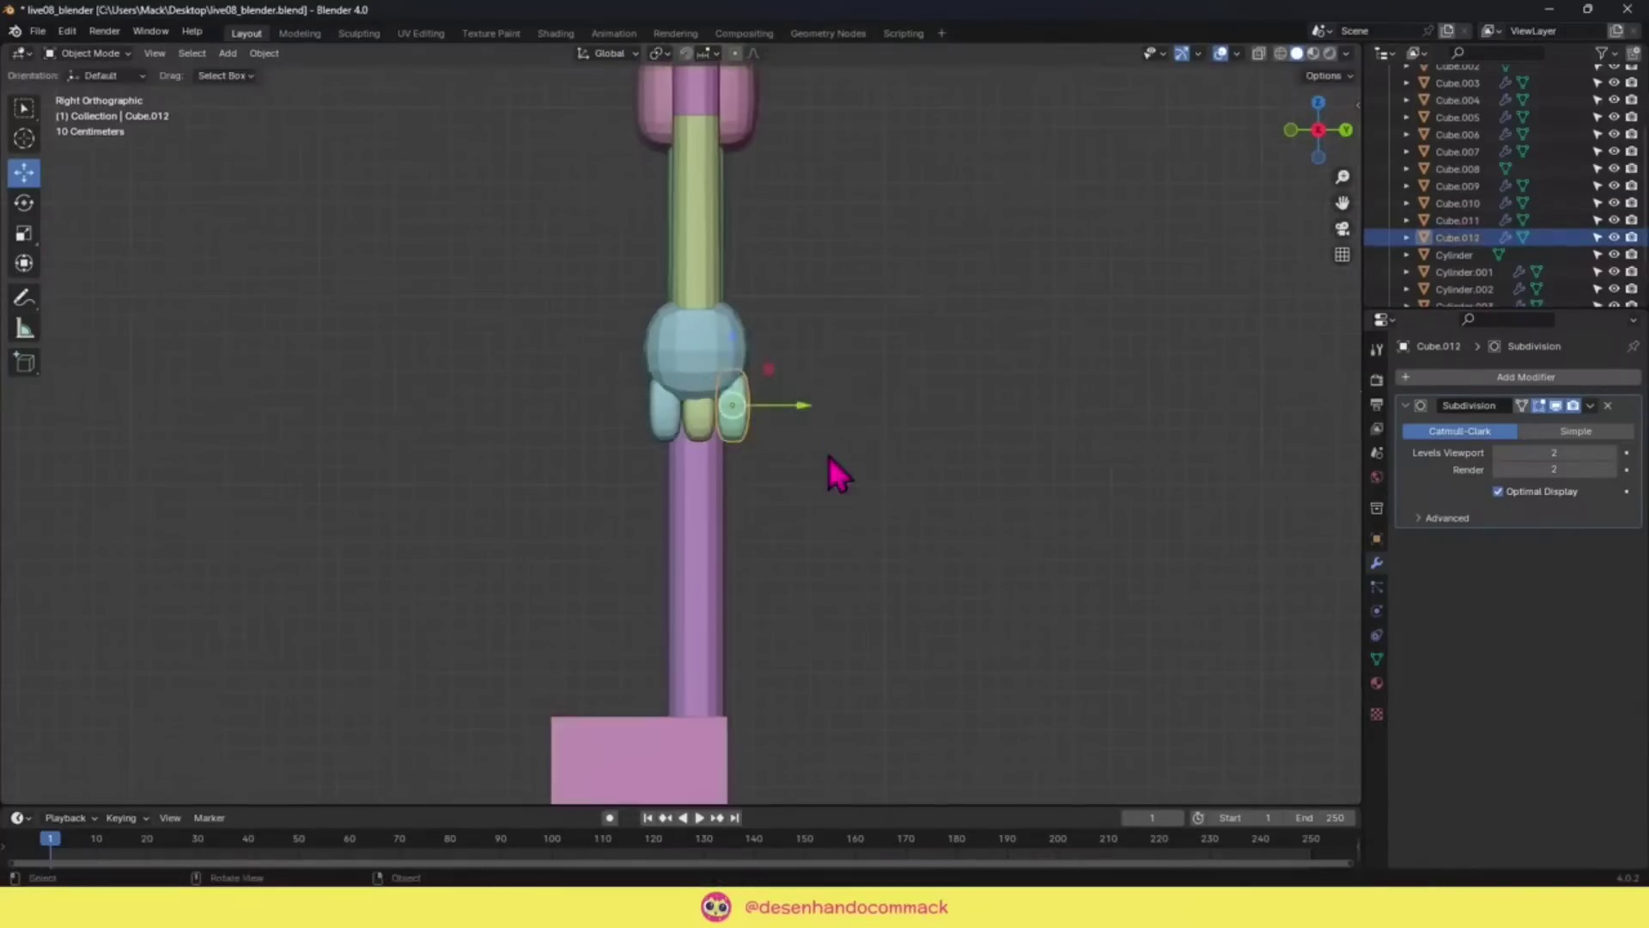
{"action": "key", "text": "shift+d"}
{"action": "key", "text": "y"}
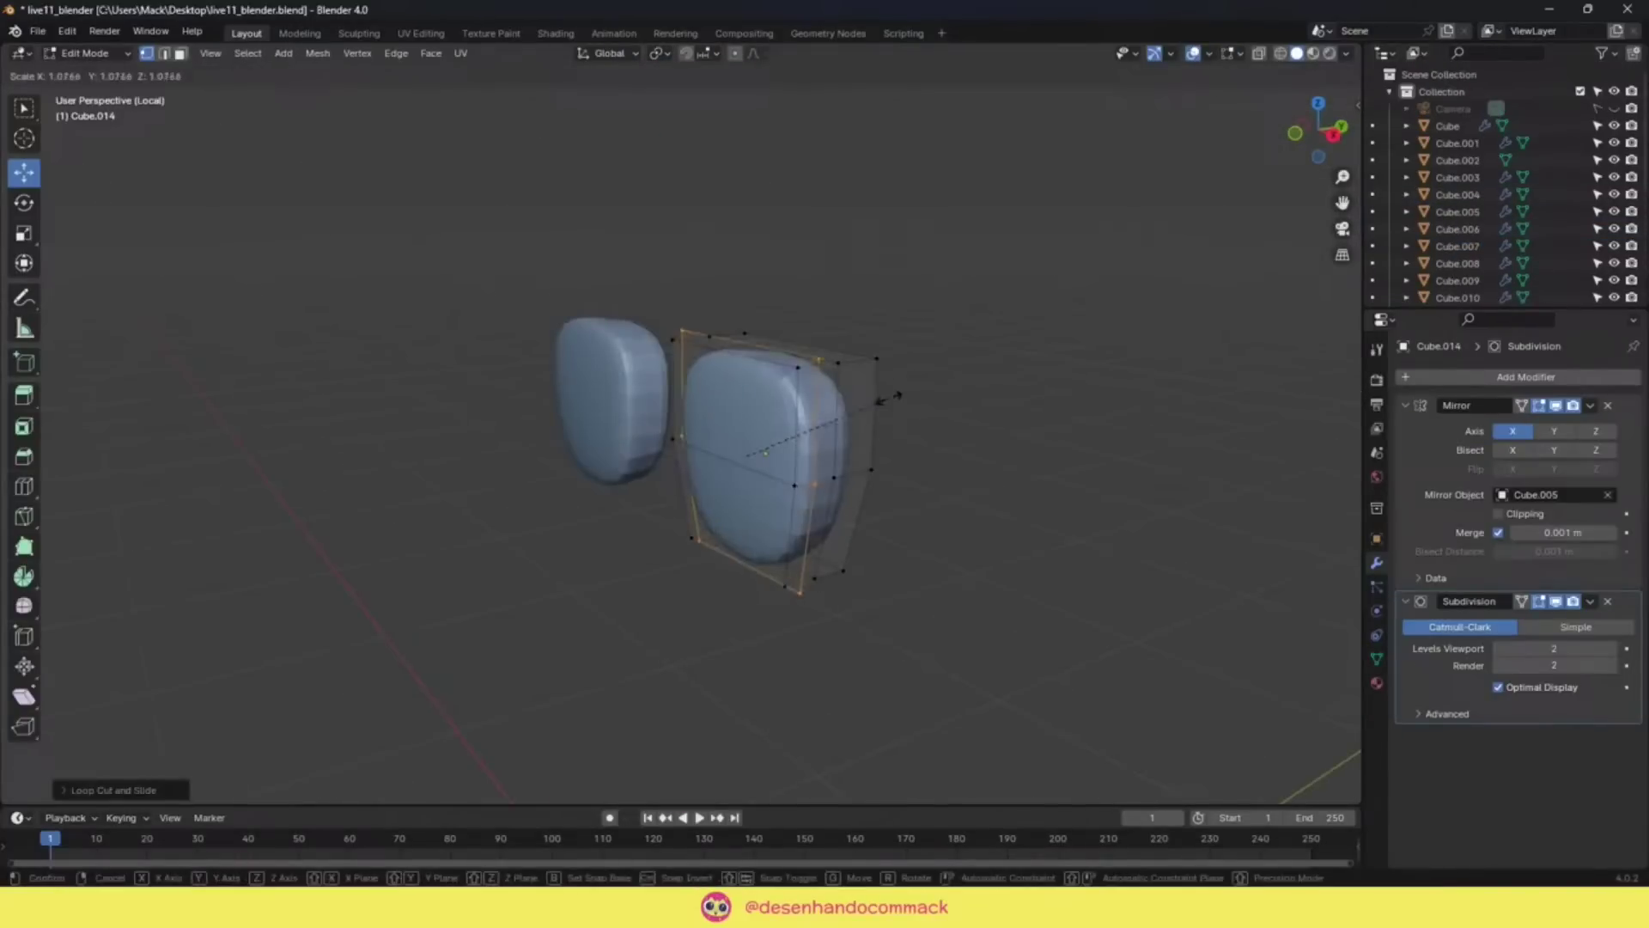
Step: Scale the selected geometry of the blue shoe-tongue block by about 1.08, and show the transform values
{"action": "left_click", "coordinate": [889, 396]}
{"action": "key", "text": "n"}
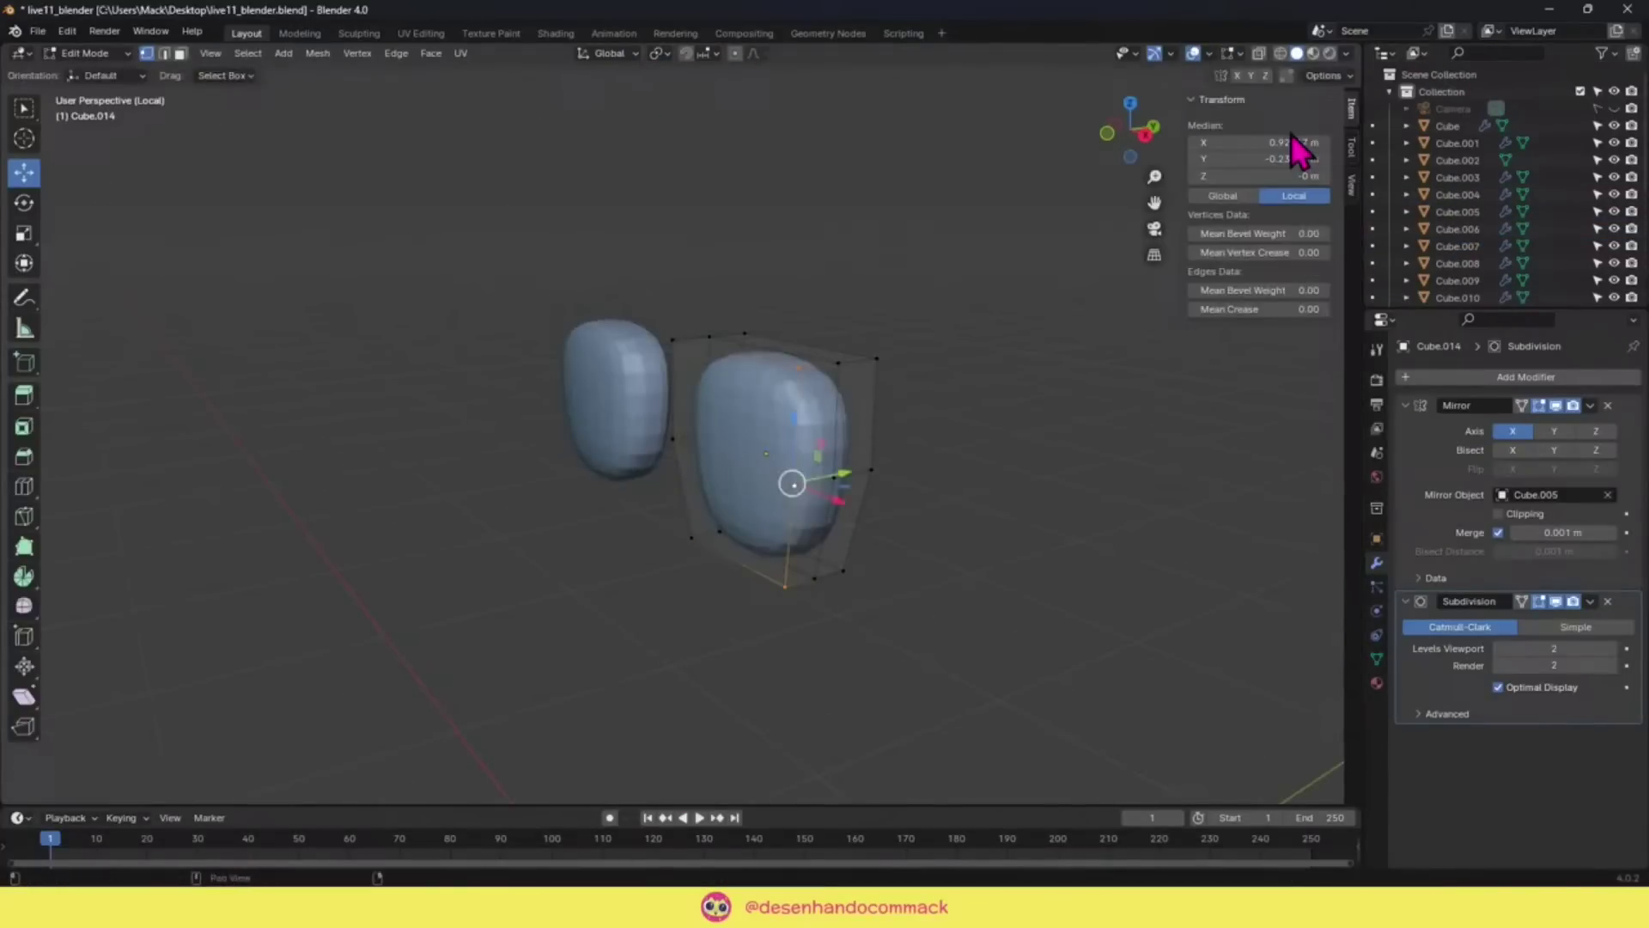
{"action": "left_click_drag", "start_coordinate": [1042, 504], "coordinate": [777, 420]}
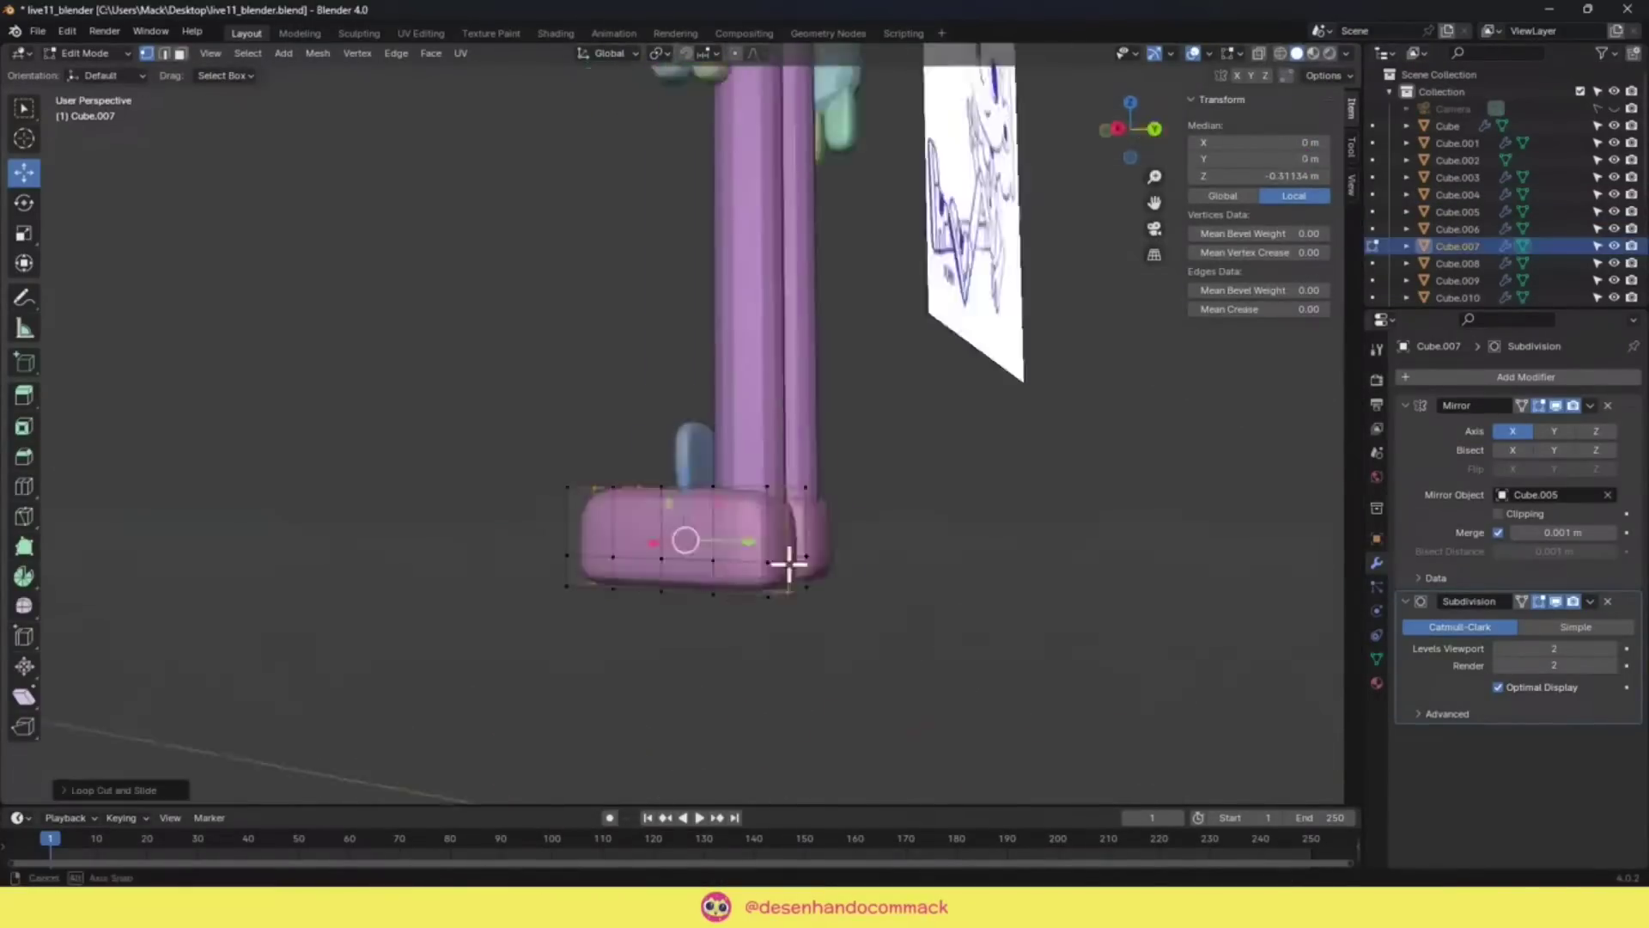
Step: Undo the last two changes to the shoe mesh, and select the edge loops around its sole
{"action": "key", "text": "ctrl+z"}
{"action": "key", "text": "ctrl+z"}
{"action": "left_click_drag", "start_coordinate": [692, 584], "coordinate": [771, 468]}
{"action": "key", "text": "2"}
{"action": "left_click", "coordinate": [770, 471], "text": "alt"}
{"action": "left_click", "coordinate": [575, 448], "text": "alt+shift"}
{"action": "left_click_drag", "start_coordinate": [575, 448], "coordinate": [652, 272]}
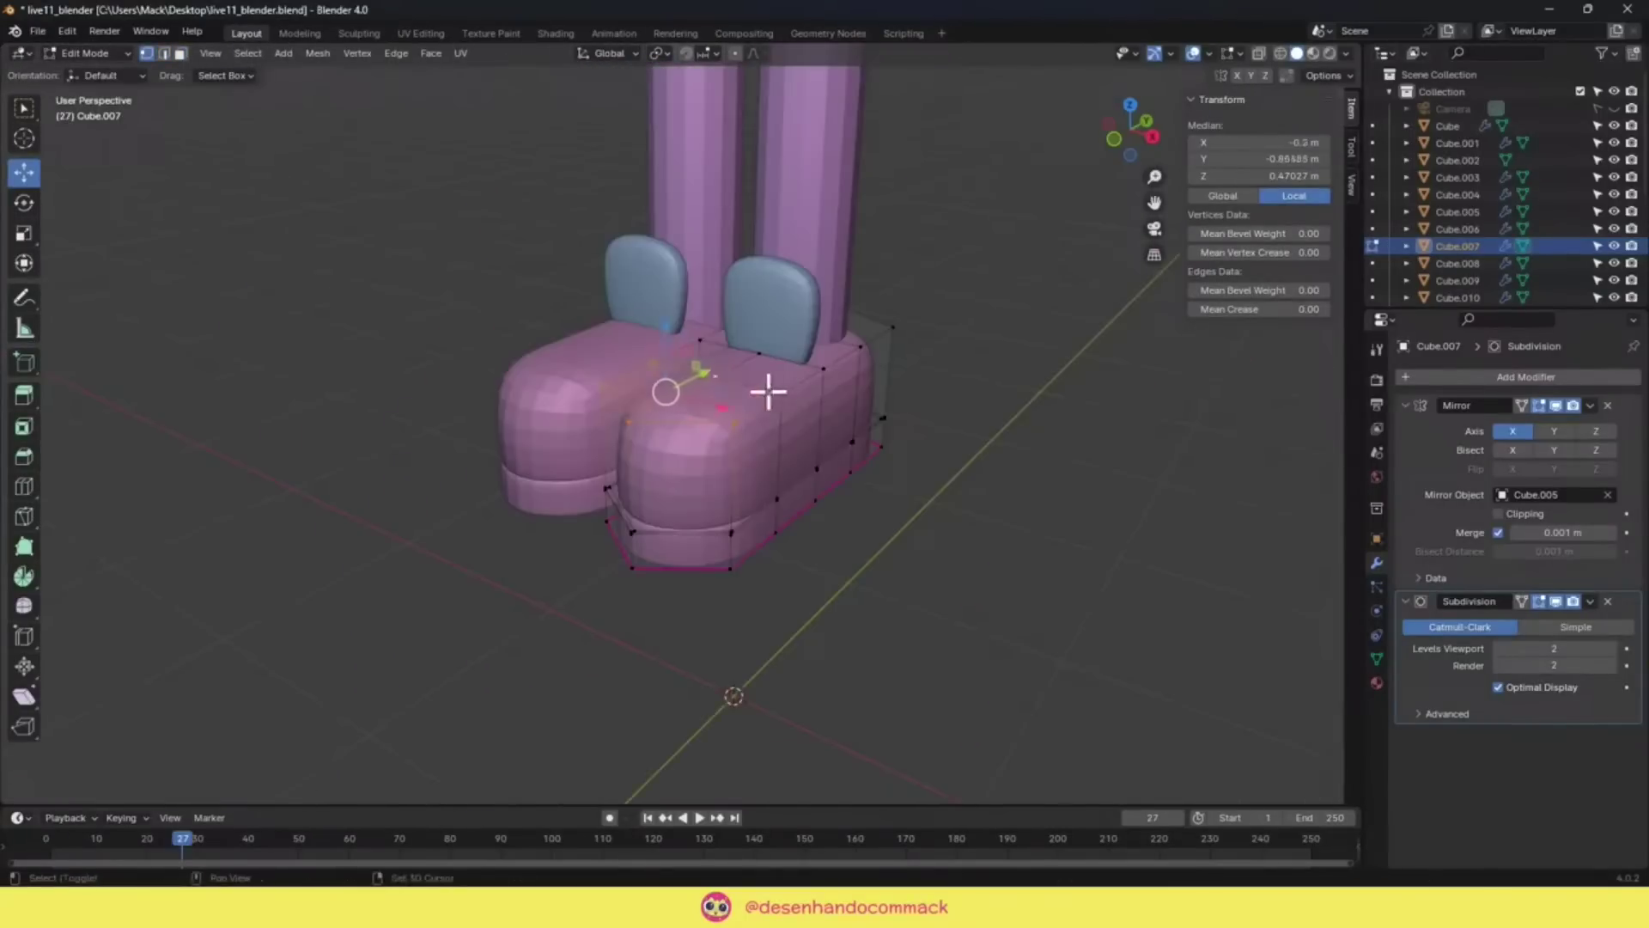
Step: Add further vertices on the shoe's upper surface to the selection and move them along the Z axis
{"action": "left_click", "coordinate": [777, 391], "text": "shift"}
{"action": "mouse_move", "coordinate": [789, 355]}
{"action": "left_mouse_down"}
{"action": "mouse_move", "coordinate": [816, 464]}
{"action": "mouse_move", "coordinate": [880, 243]}
{"action": "mouse_move", "coordinate": [837, 412]}
{"action": "mouse_move", "coordinate": [1054, 401]}
{"action": "mouse_move", "coordinate": [596, 342]}
{"action": "left_mouse_up"}
{"action": "left_click", "coordinate": [869, 386], "text": "shift"}
{"action": "key", "text": "g"}
{"action": "key", "text": "z"}
{"action": "left_click", "coordinate": [875, 412]}
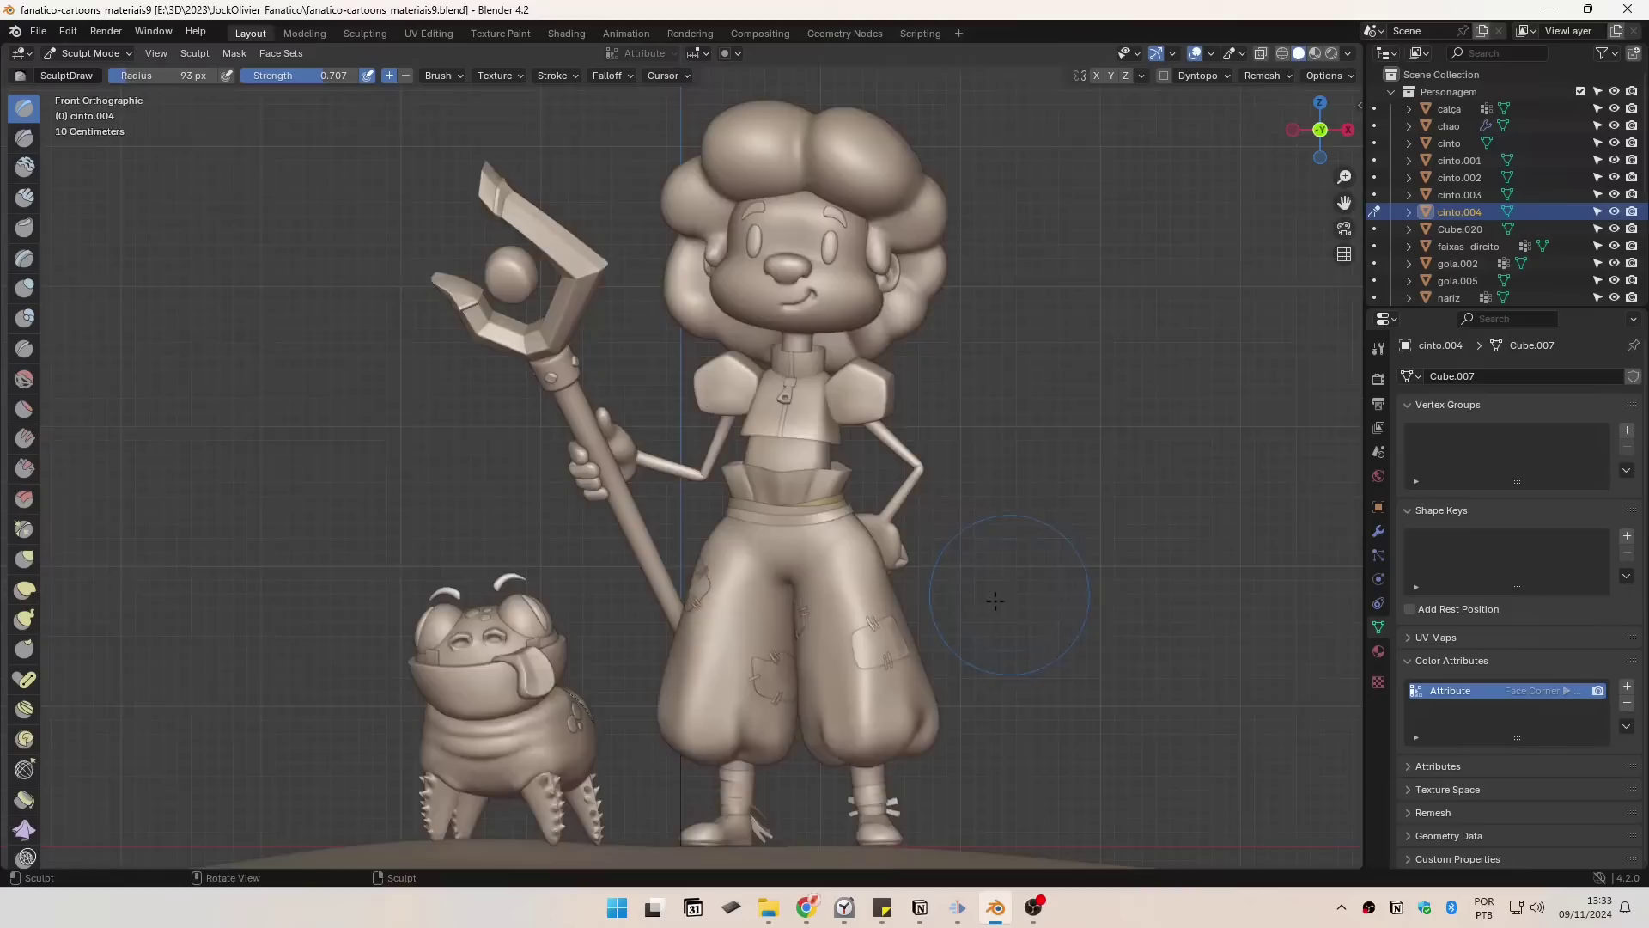
Step: Examine the staff-bearing character and its blue creature from several angles in solid and rendered shading
{"action": "mouse_move", "coordinate": [965, 596]}
{"action": "left_mouse_down"}
{"action": "mouse_move", "coordinate": [532, 628]}
{"action": "mouse_move", "coordinate": [942, 604]}
{"action": "left_mouse_up"}
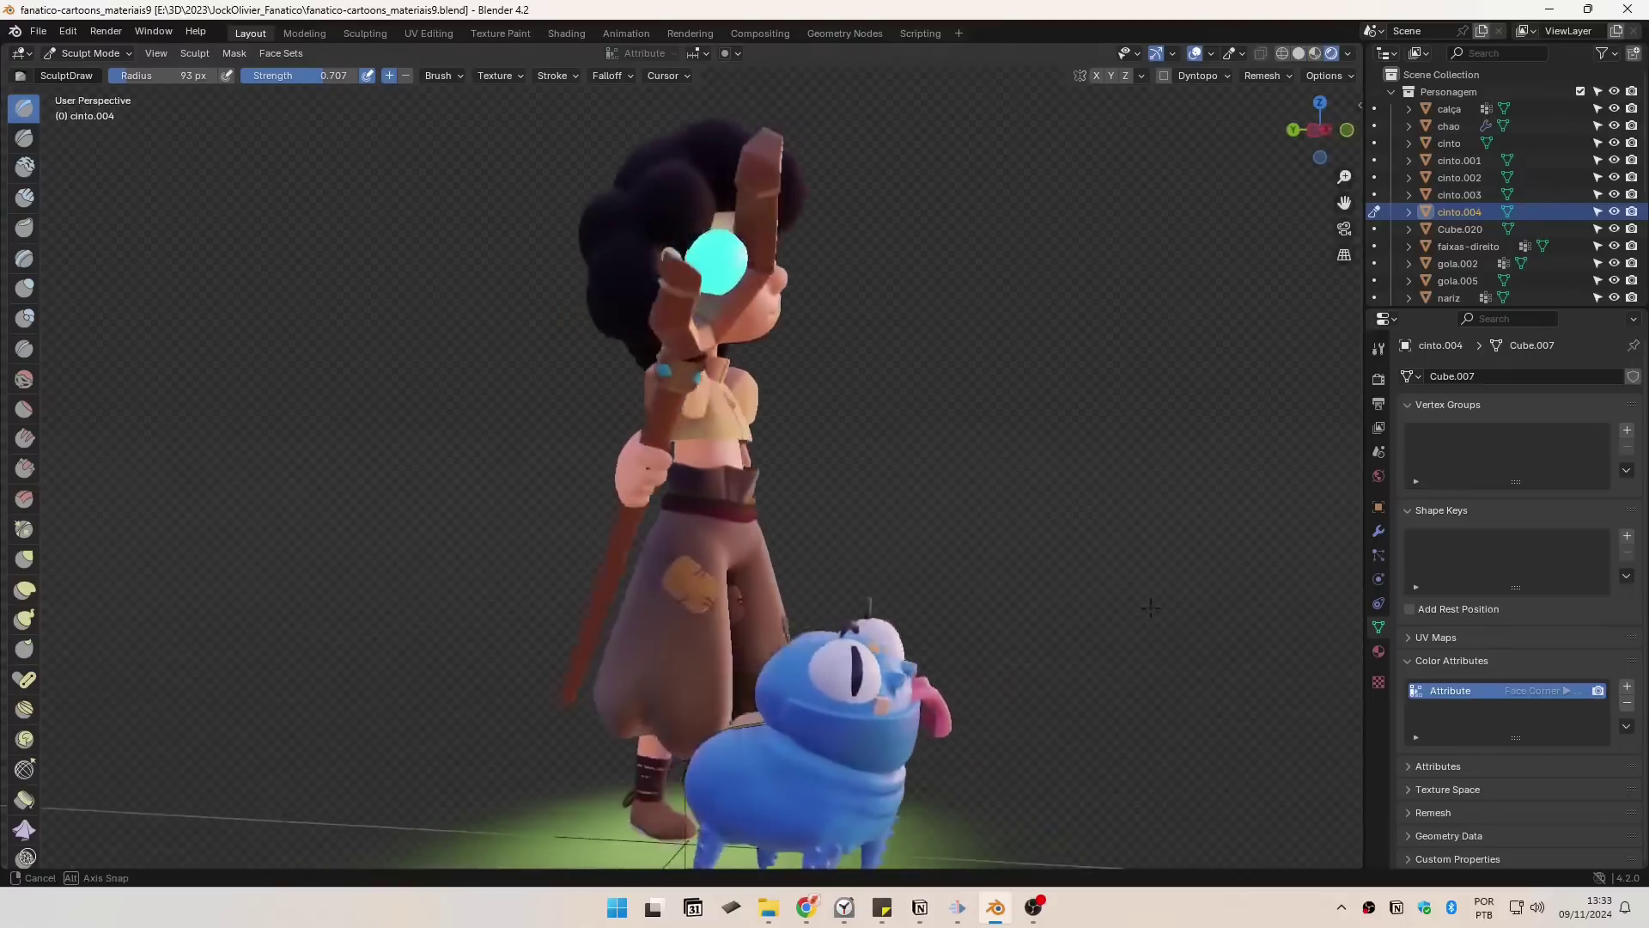
{"action": "left_click_drag", "start_coordinate": [1148, 604], "coordinate": [902, 615]}
{"action": "scroll", "coordinate": [1533, 239], "scroll_direction": "down", "scroll_amount": 5}
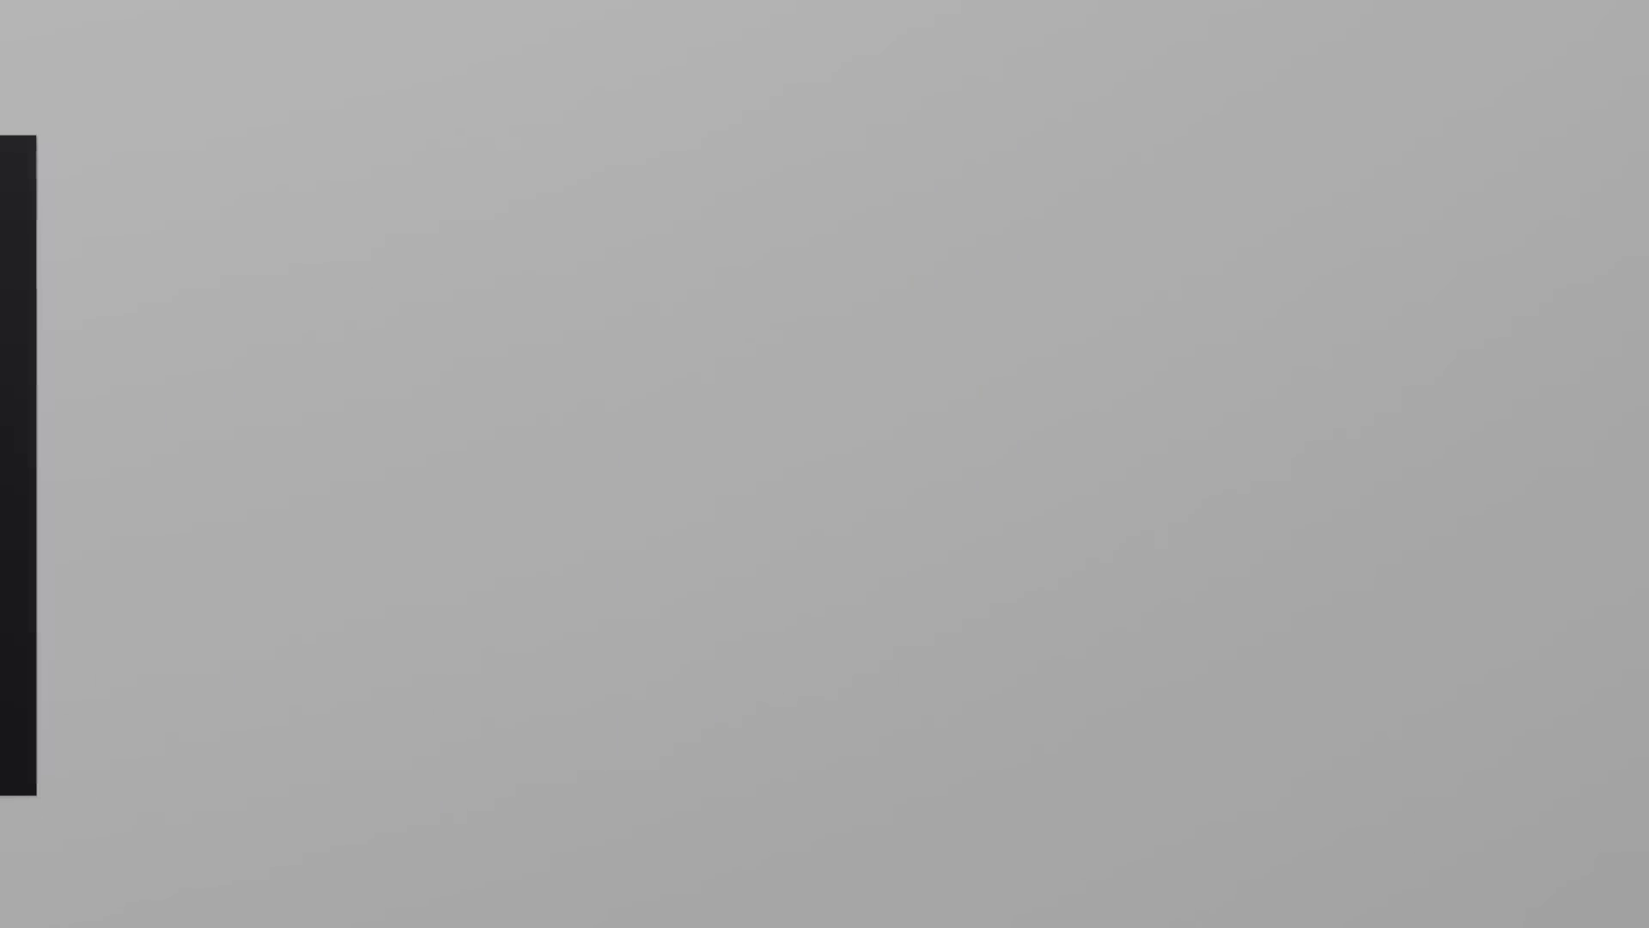
{"action": "left_click_drag", "start_coordinate": [421, 759], "coordinate": [349, 762]}
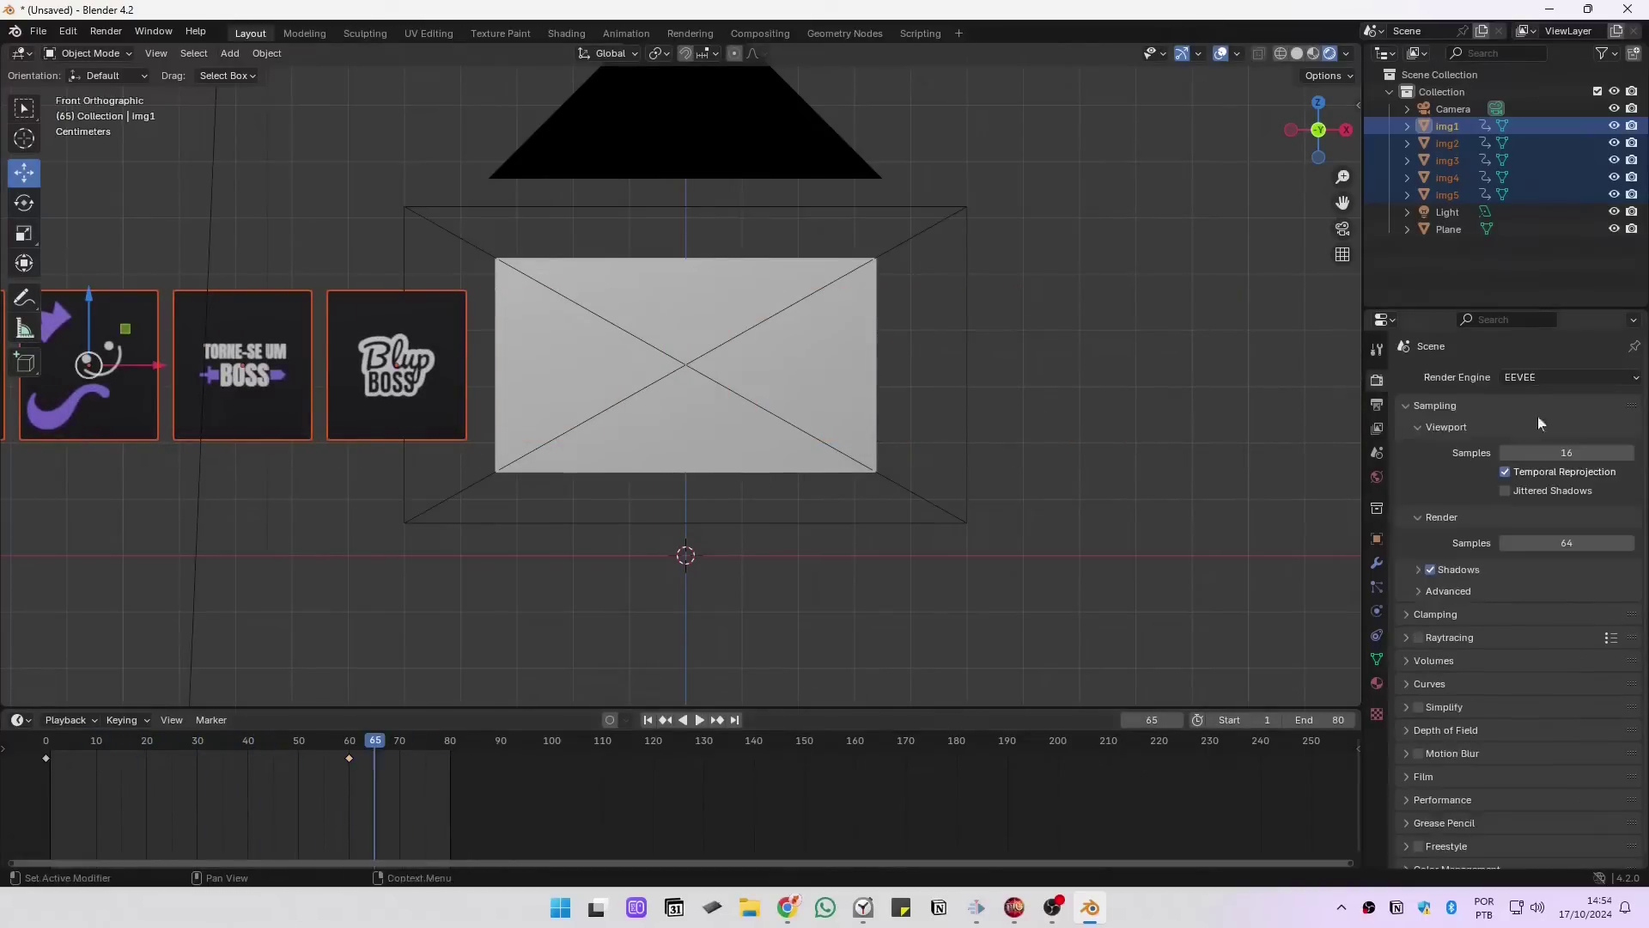
{"action": "left_click", "coordinate": [1378, 404]}
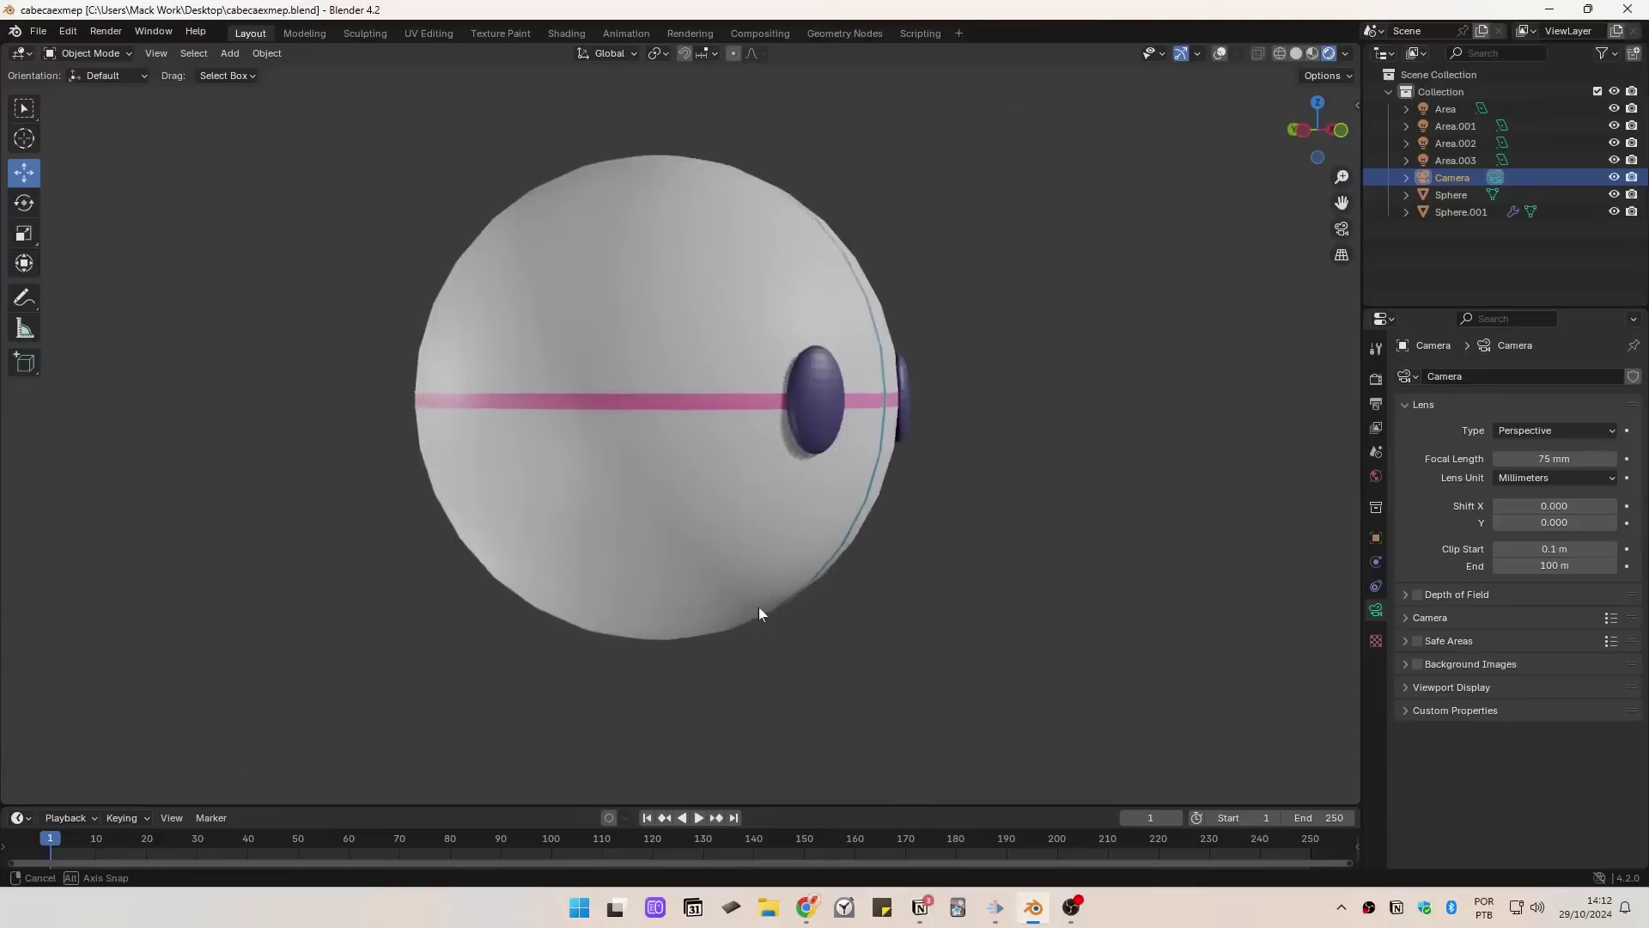
{"action": "left_click_drag", "start_coordinate": [760, 606], "coordinate": [760, 556]}
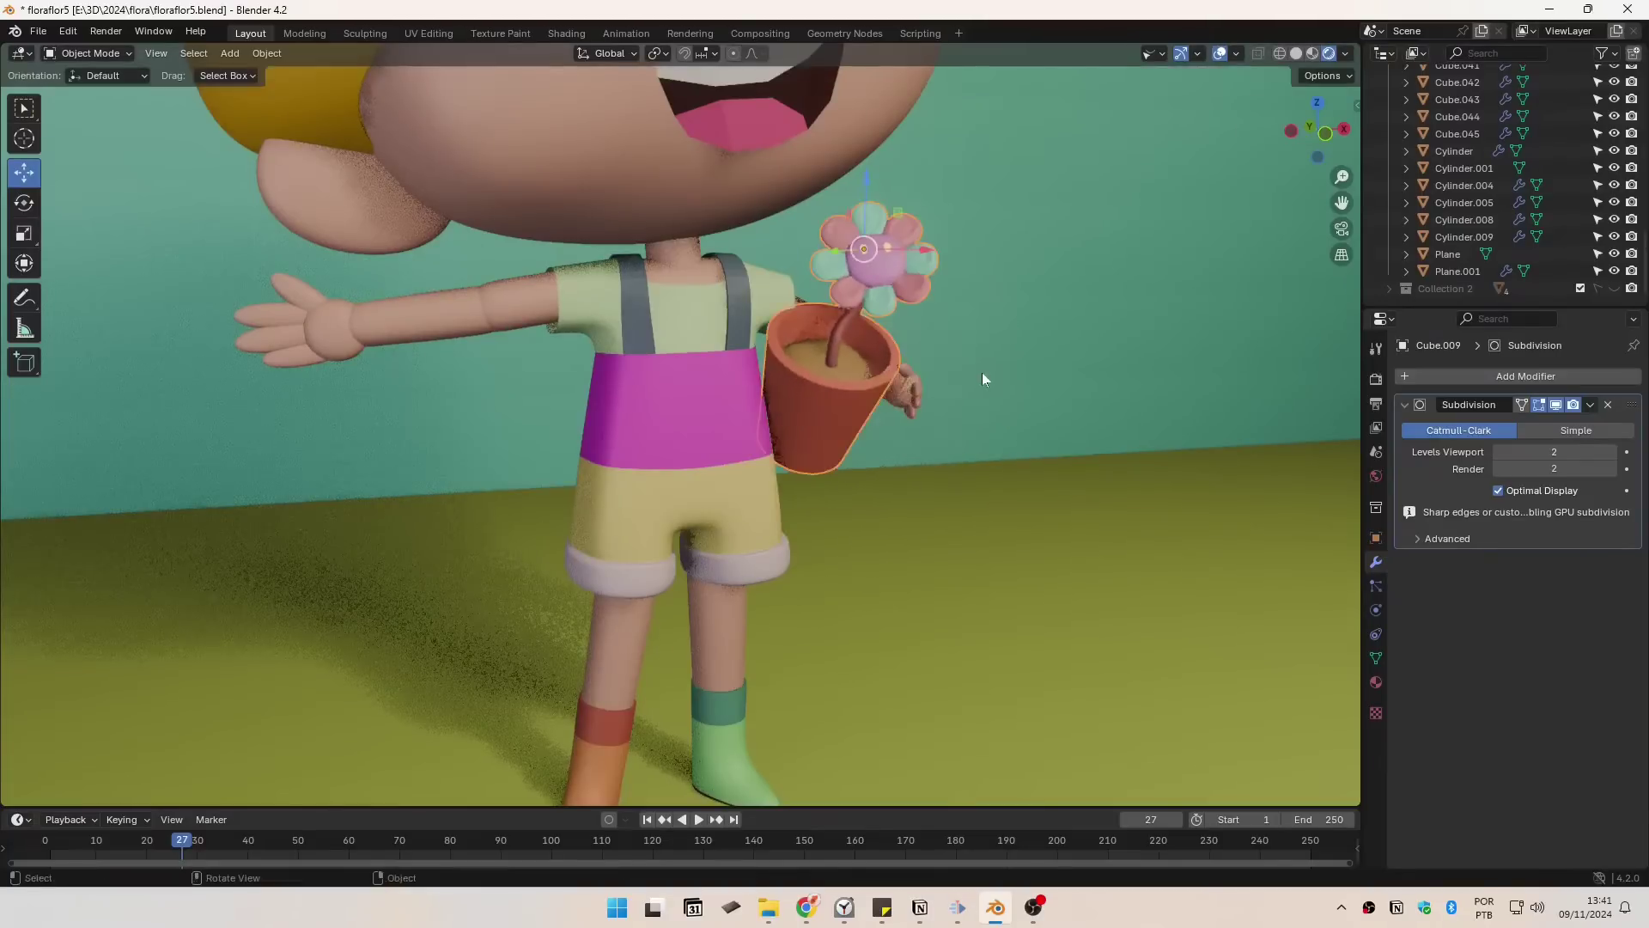
Step: Rotate the flowerpot and its flower freely with trackball rotation beside the character's hand
{"action": "key", "text": "r"}
{"action": "key", "text": "r"}
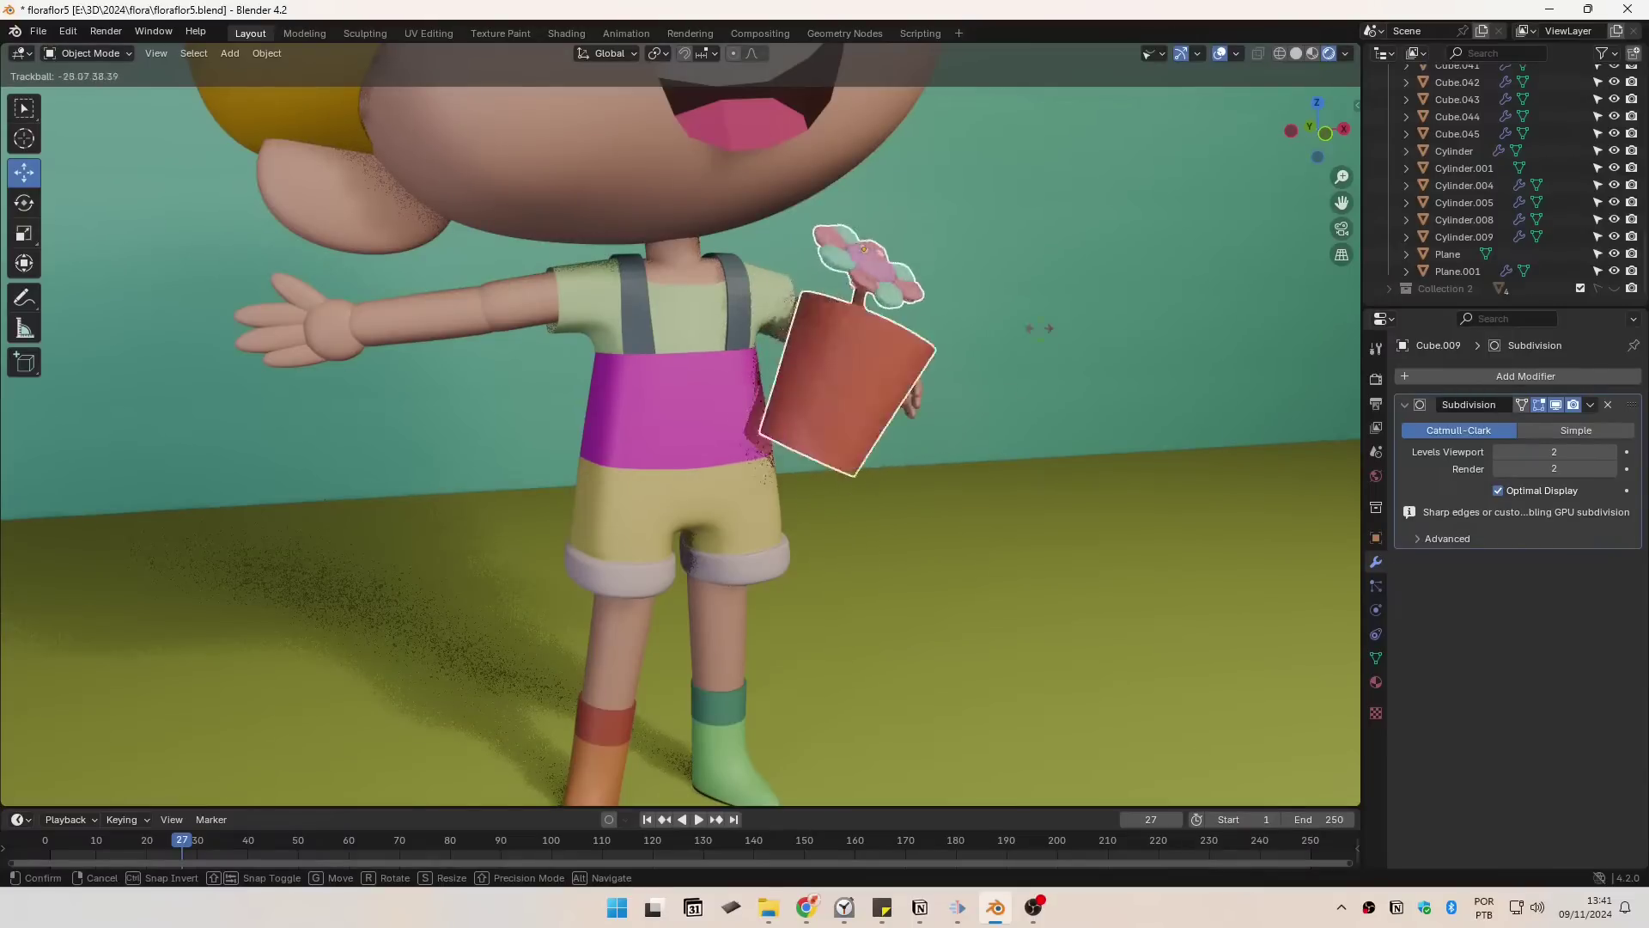
{"action": "left_click", "coordinate": [1034, 389]}
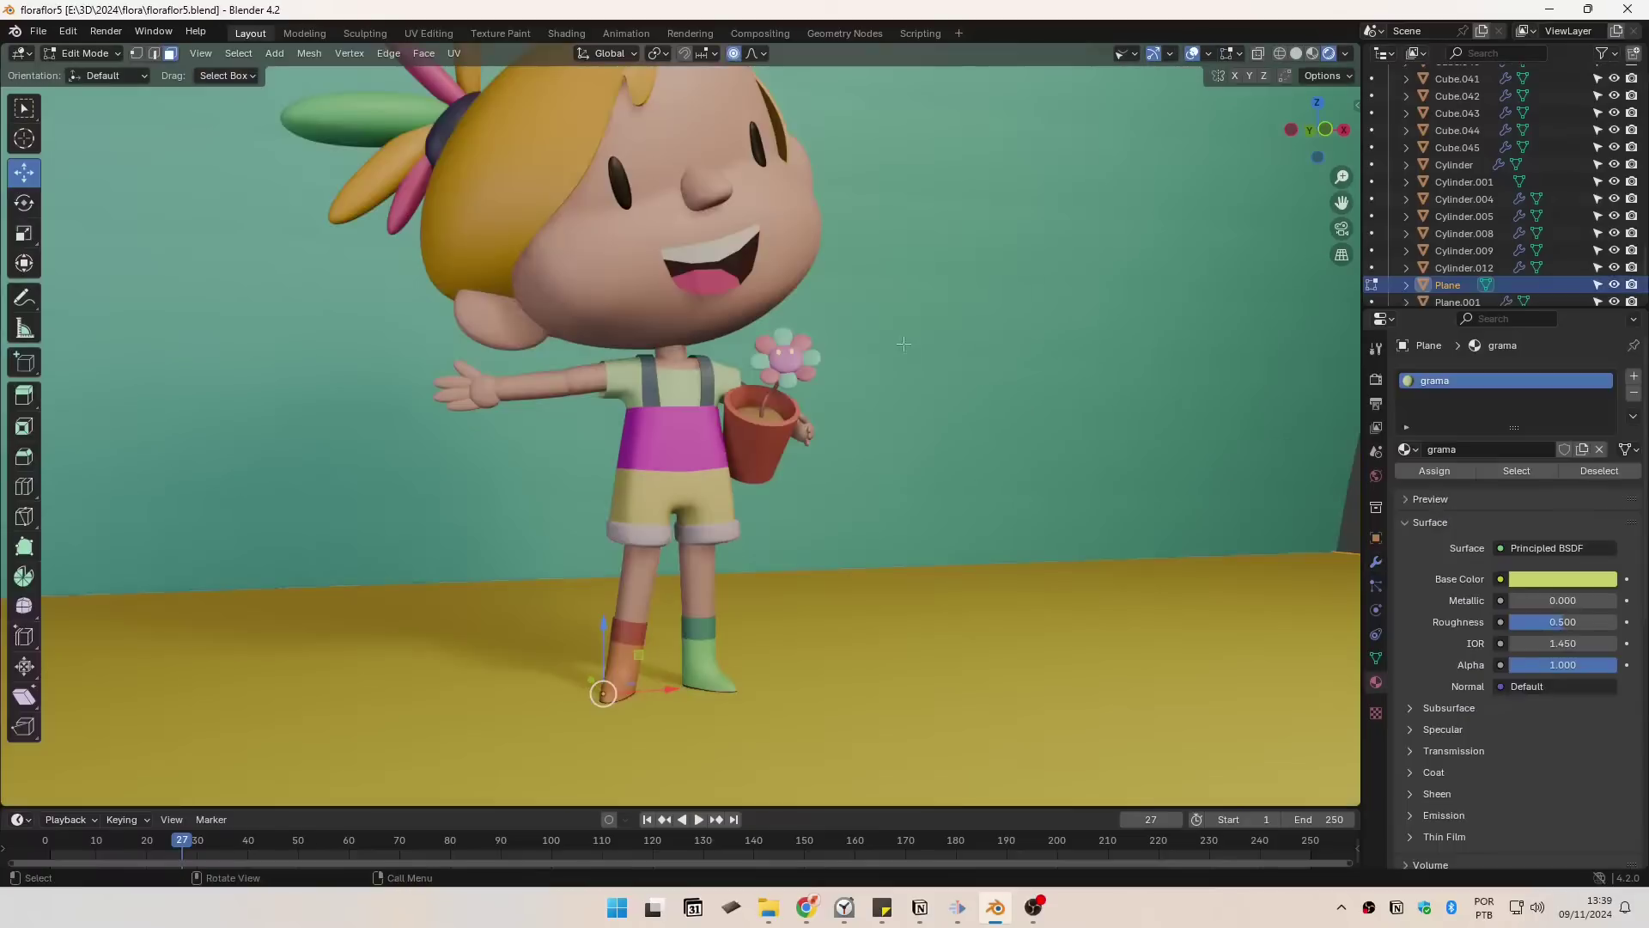
{"action": "left_click_drag", "start_coordinate": [900, 432], "coordinate": [884, 478]}
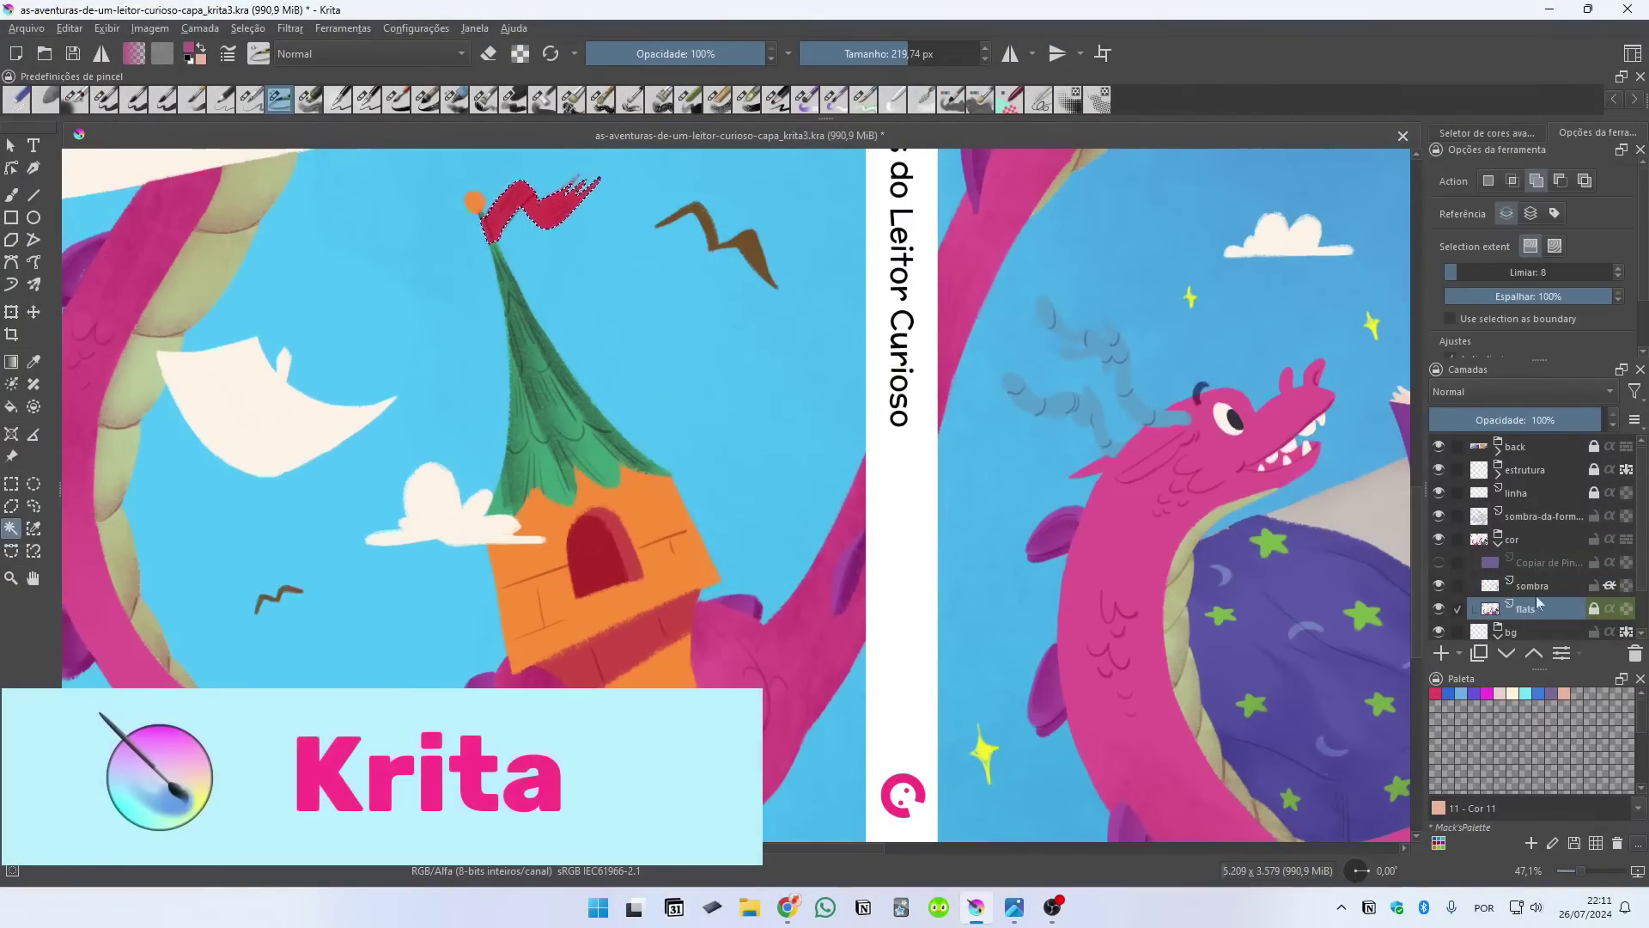
Step: In Krita, paint shading inside the selected red flag area on the sombra layer, and clear the selection
{"action": "left_click", "coordinate": [1532, 585]}
{"action": "key", "text": "b"}
{"action": "left_click_drag", "start_coordinate": [367, 326], "coordinate": [420, 419]}
{"action": "mouse_move", "coordinate": [538, 499]}
{"action": "left_mouse_down"}
{"action": "mouse_move", "coordinate": [600, 346]}
{"action": "mouse_move", "coordinate": [659, 492]}
{"action": "mouse_move", "coordinate": [659, 383]}
{"action": "left_mouse_up"}
{"action": "key", "text": "ctrl+shift+a"}
Step: Select the next contiguous colour area on the flats layer, and return to the sombra layer with the brush
{"action": "left_click", "coordinate": [1525, 608]}
{"action": "key", "text": "w"}
{"action": "left_click", "coordinate": [539, 408]}
{"action": "key", "text": "b"}
{"action": "key", "text": "Page_Up"}
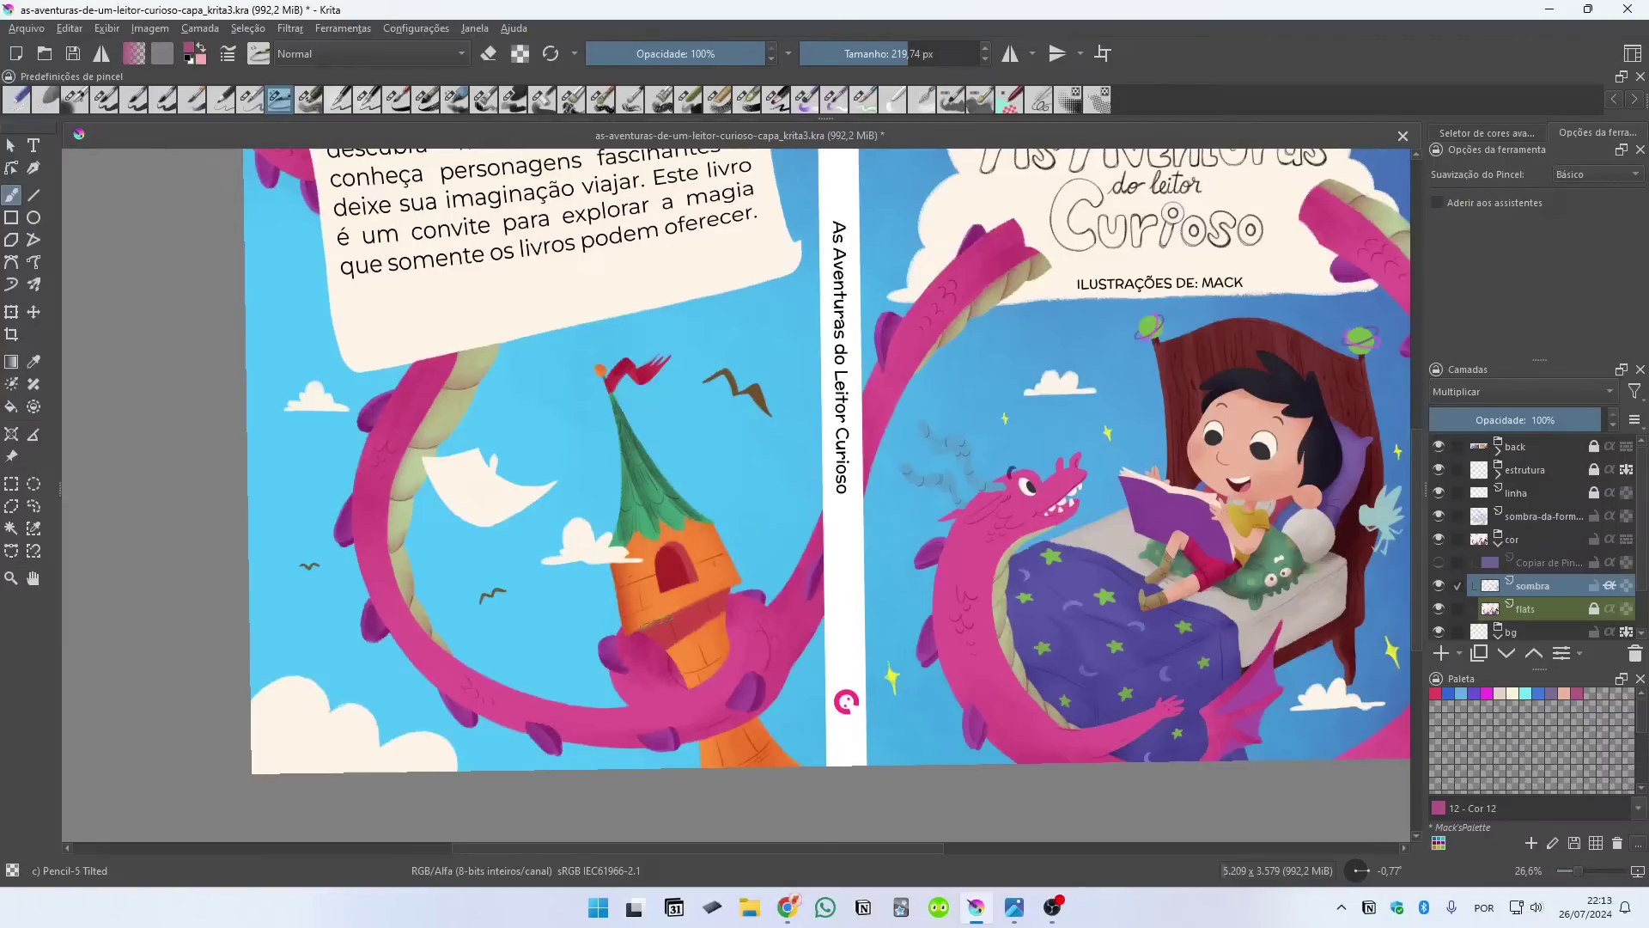
Step: Rotate the canvas to about -55°, and use contiguous selection with the flats layer before resuming brushwork on the sombra layer
{"action": "left_click_drag", "start_coordinate": [512, 560], "coordinate": [778, 411]}
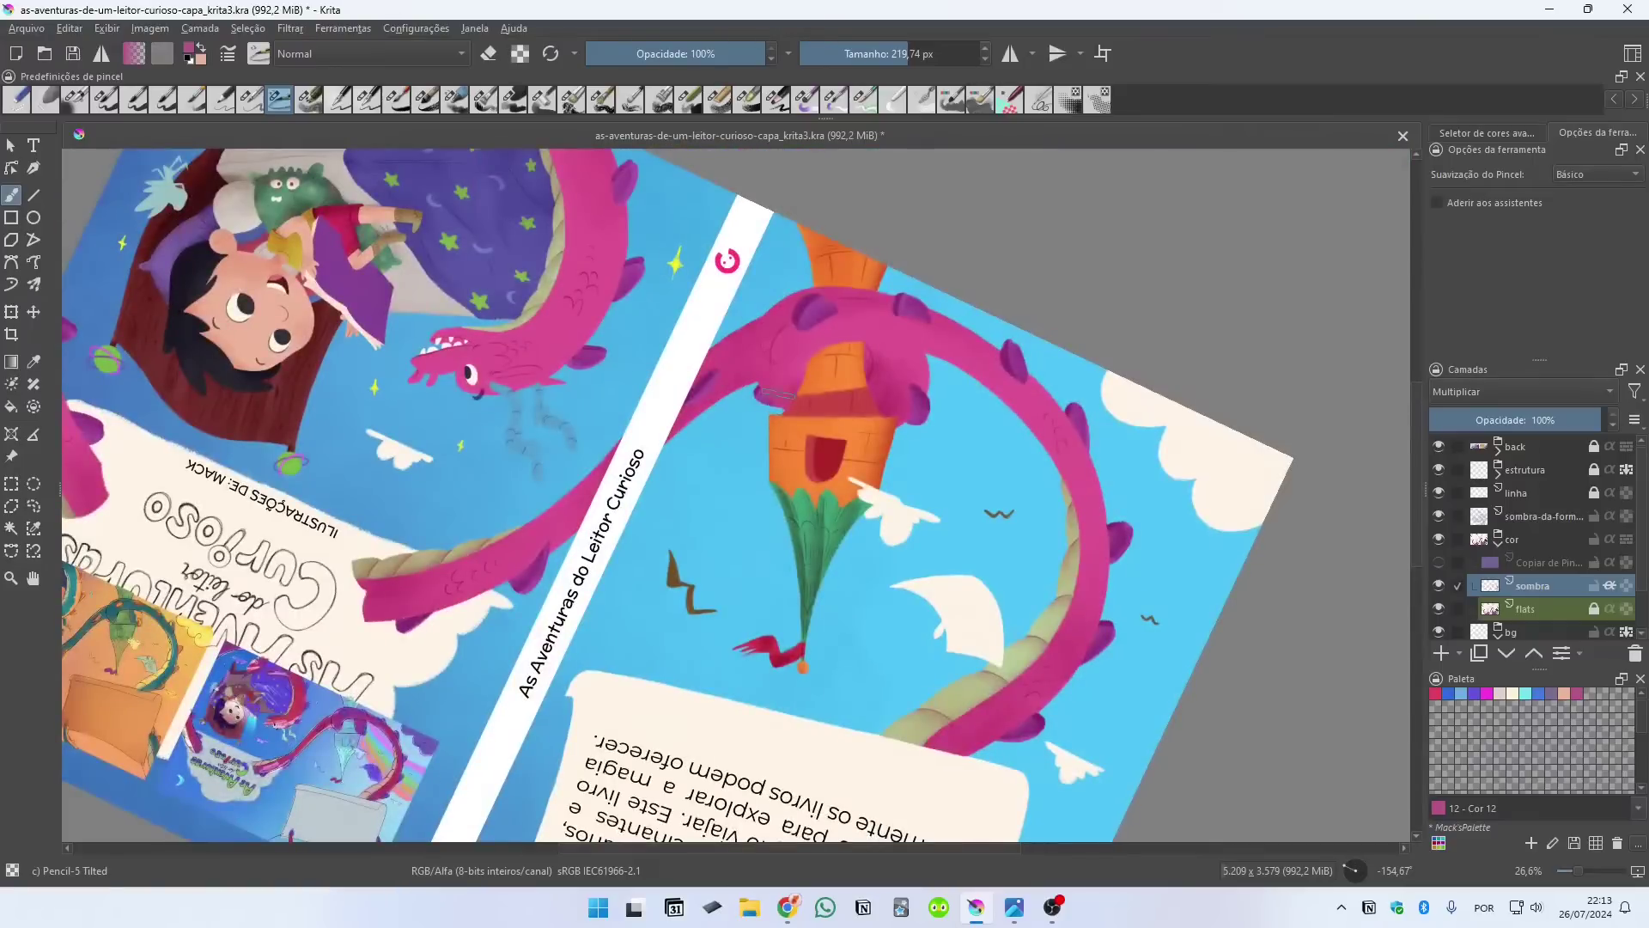
{"action": "left_click_drag", "start_coordinate": [827, 323], "coordinate": [882, 589]}
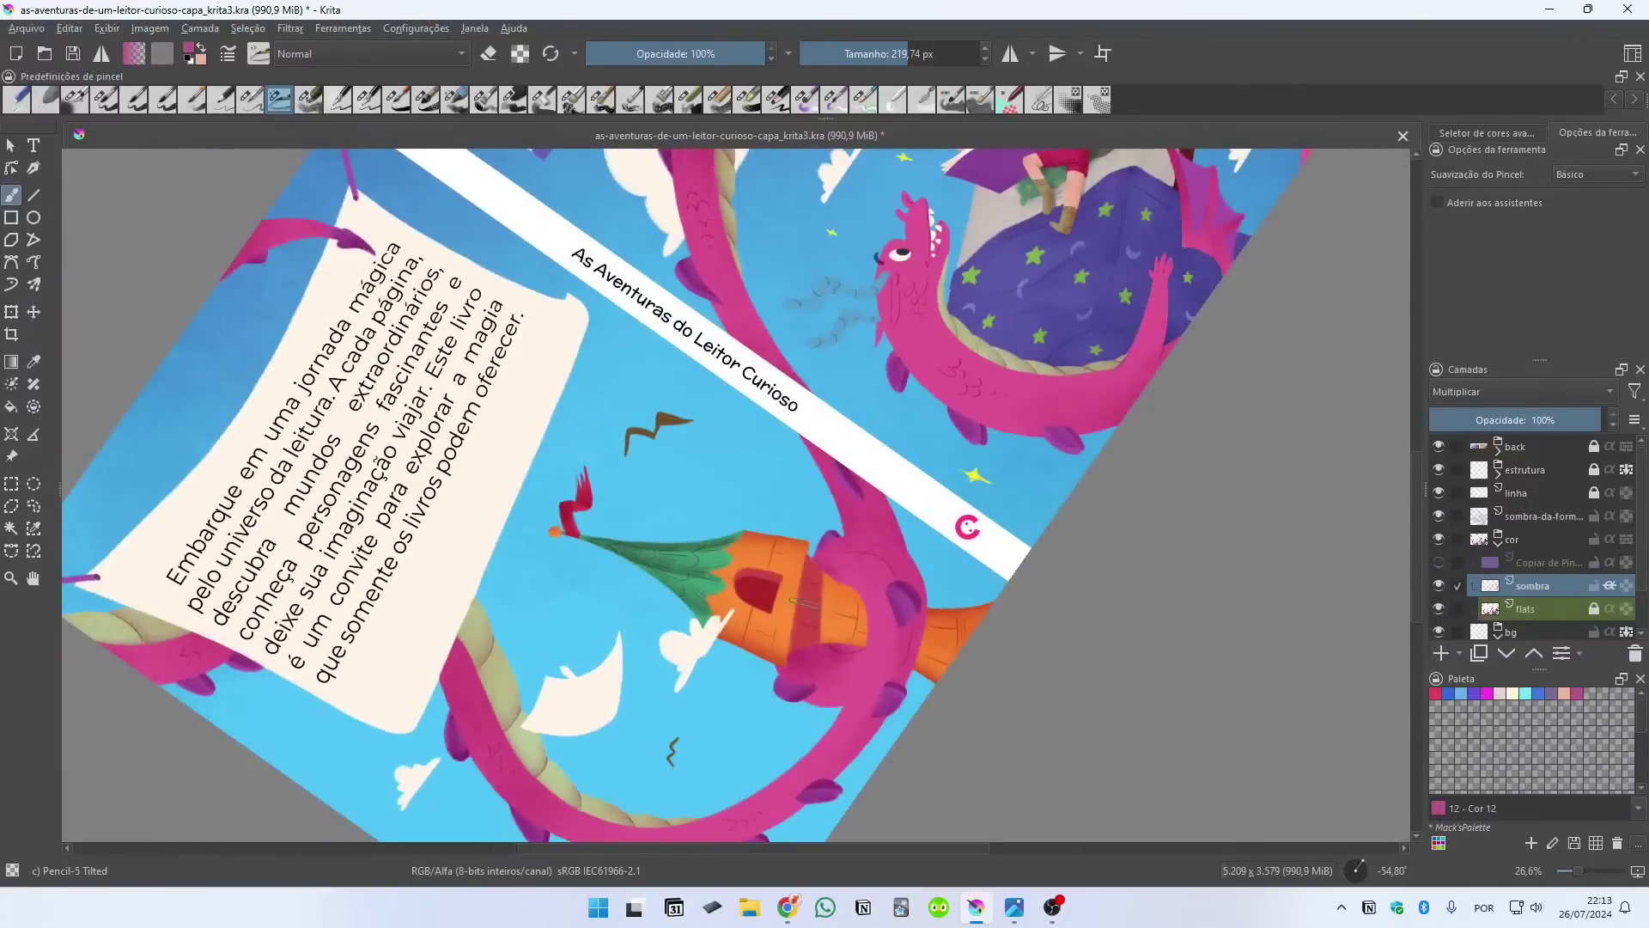
{"action": "key", "text": "Page_Down"}
{"action": "key", "text": "w"}
{"action": "key", "text": "Page_Up"}
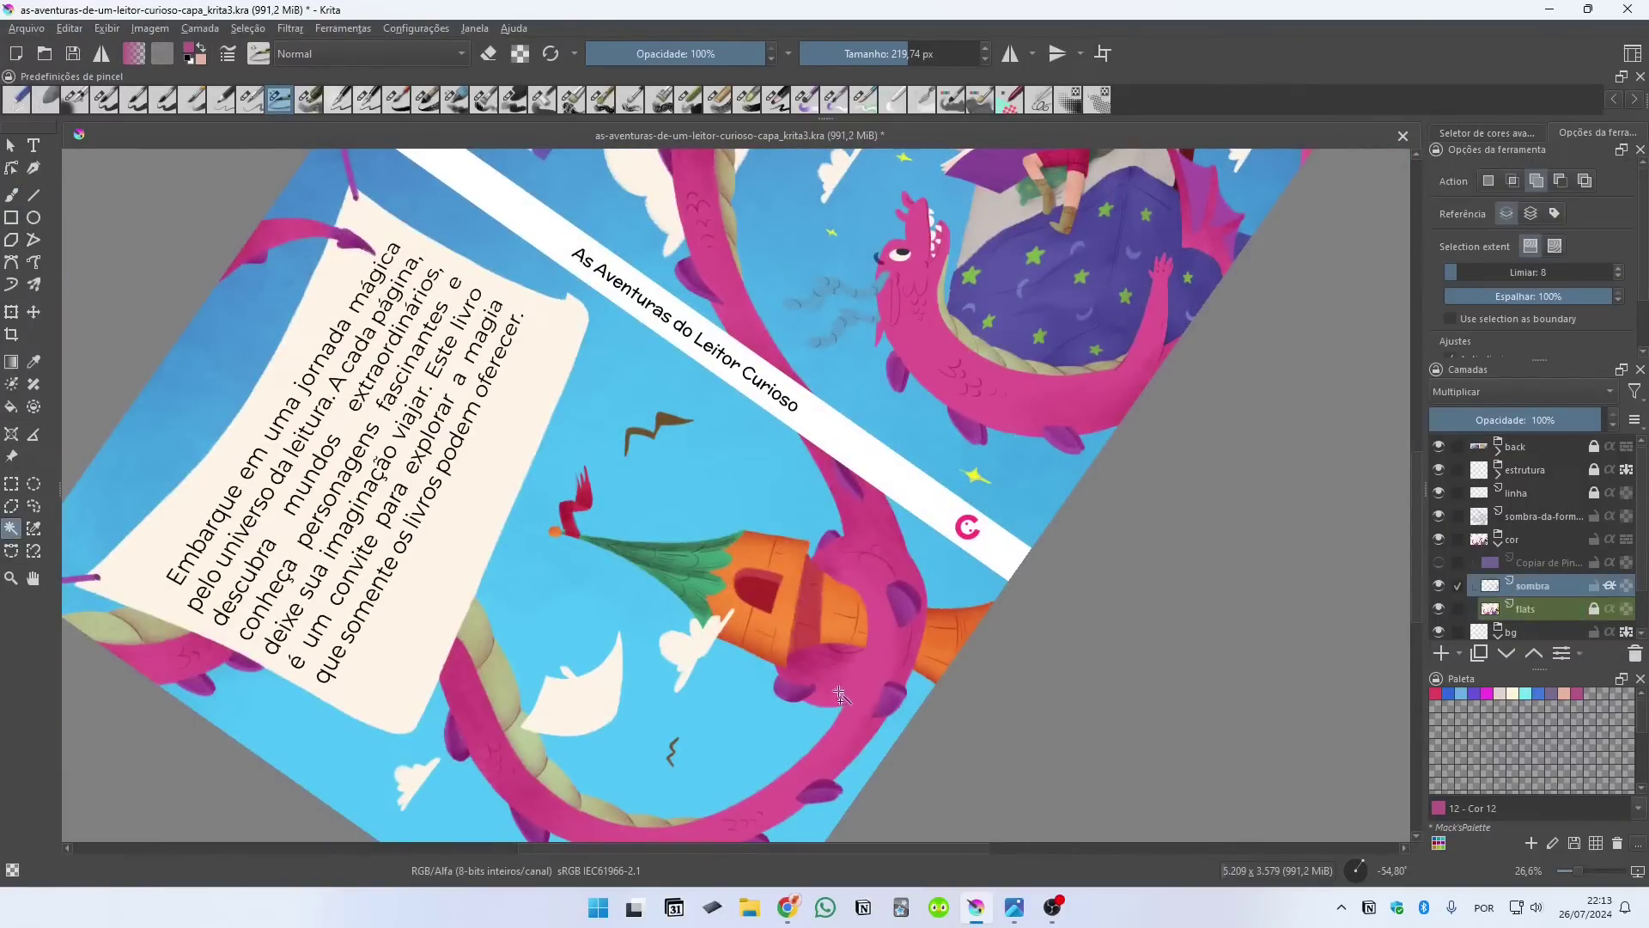
{"action": "key", "text": "b"}
Step: Go to the stick-figure animation's keyframe at frame 3 and sketch two short strokes beside the figure's legs
{"action": "key", "text": "2"}
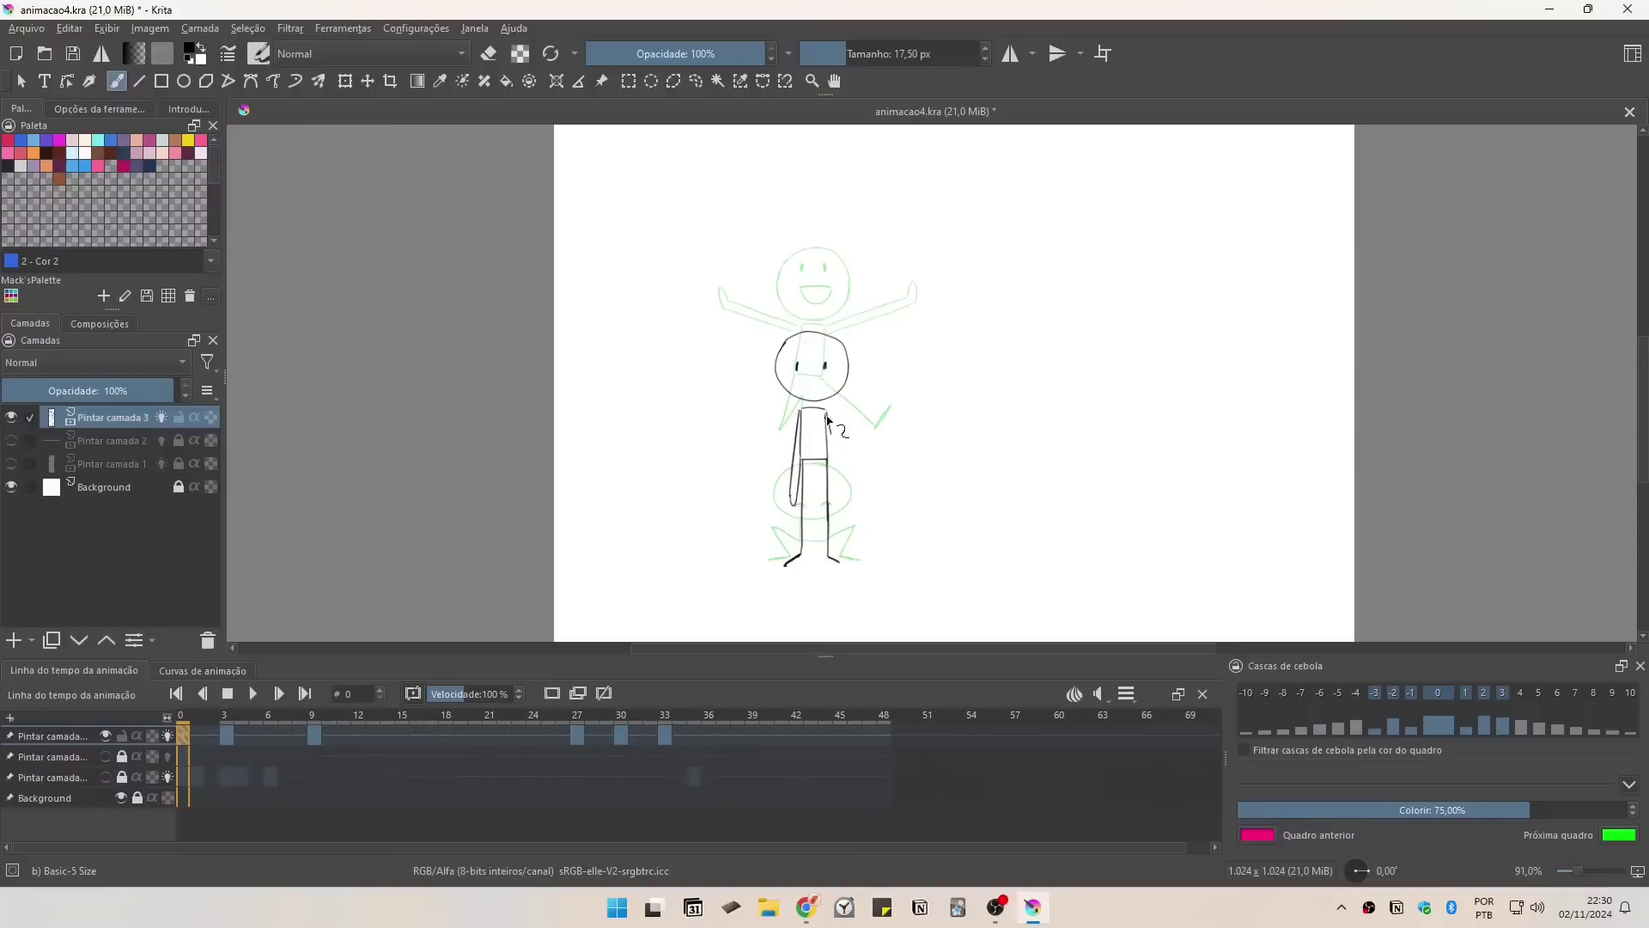
{"action": "left_click", "coordinate": [226, 734]}
{"action": "left_click_drag", "start_coordinate": [848, 505], "coordinate": [879, 511]}
{"action": "left_click_drag", "start_coordinate": [830, 518], "coordinate": [855, 515]}
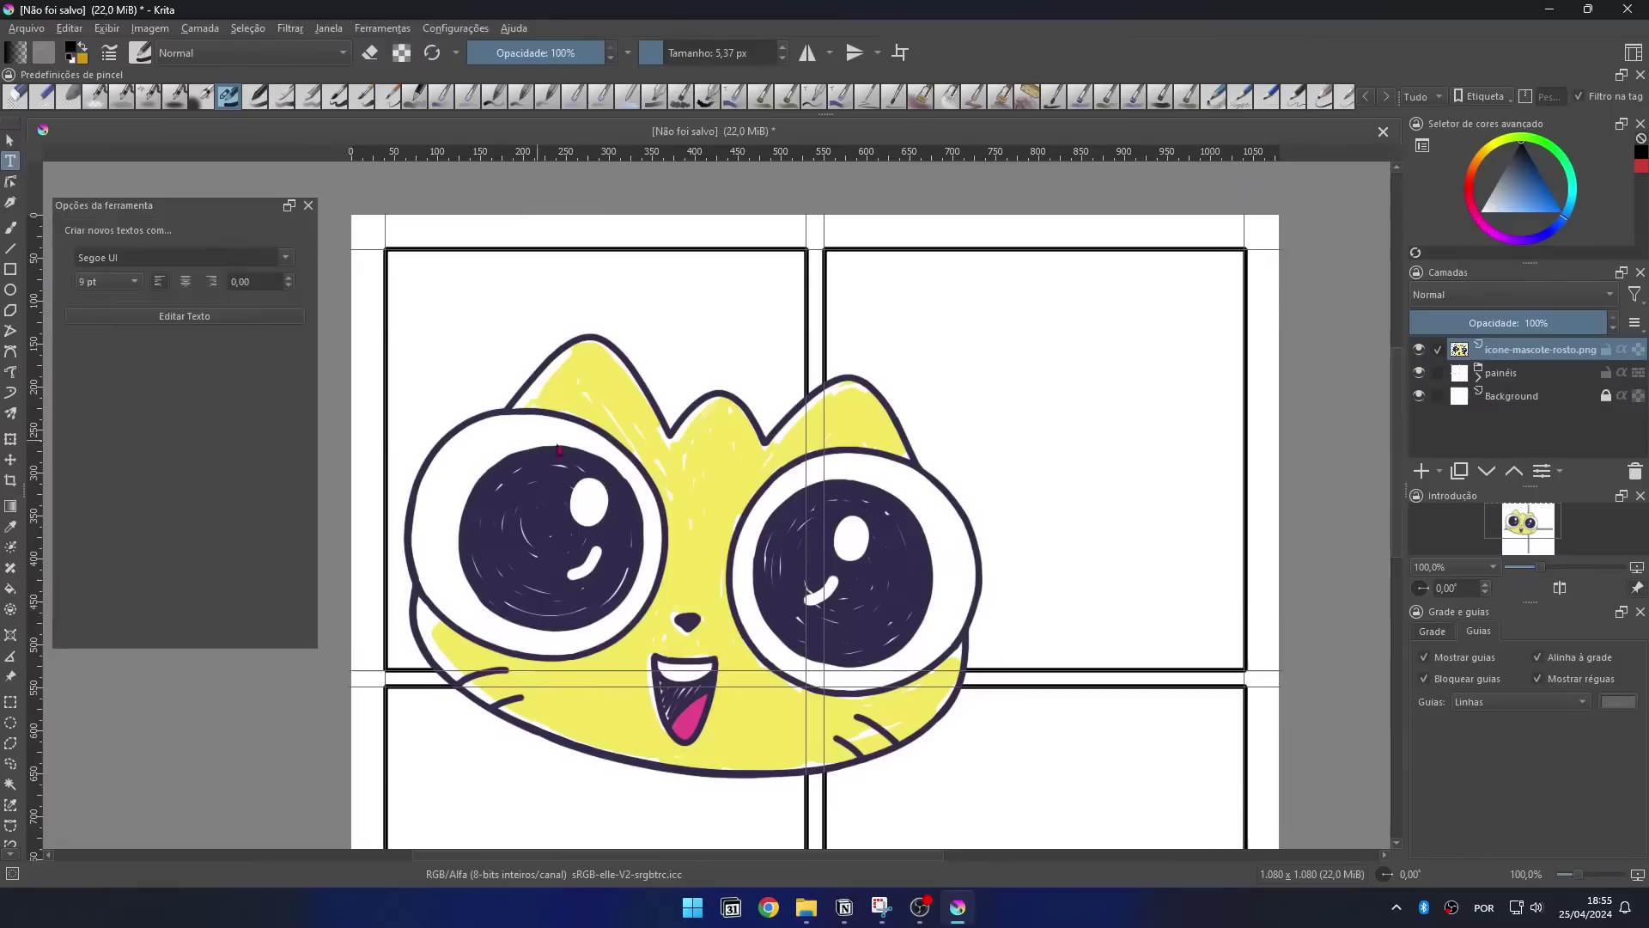
Step: Transform the cat-face mascot image, shifting it slightly over the comic panels
{"action": "key", "text": "ctrl+t"}
{"action": "mouse_move", "coordinate": [640, 494]}
{"action": "left_mouse_down"}
{"action": "mouse_move", "coordinate": [650, 503]}
{"action": "mouse_move", "coordinate": [626, 488]}
{"action": "left_mouse_up"}
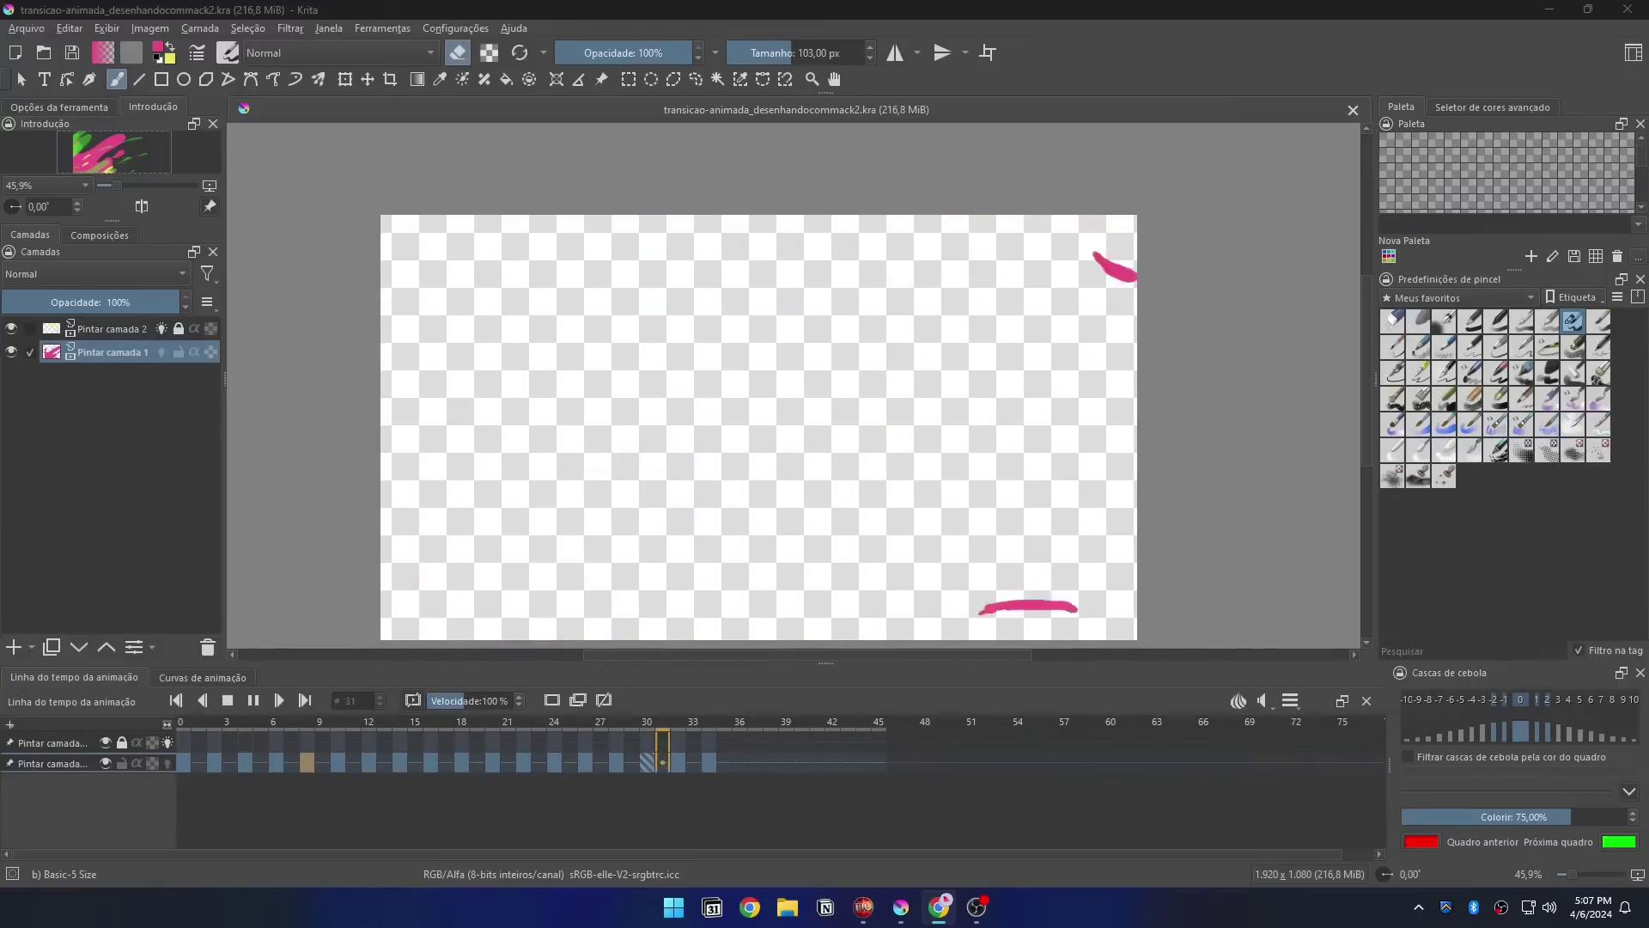
{"action": "key", "text": "space"}
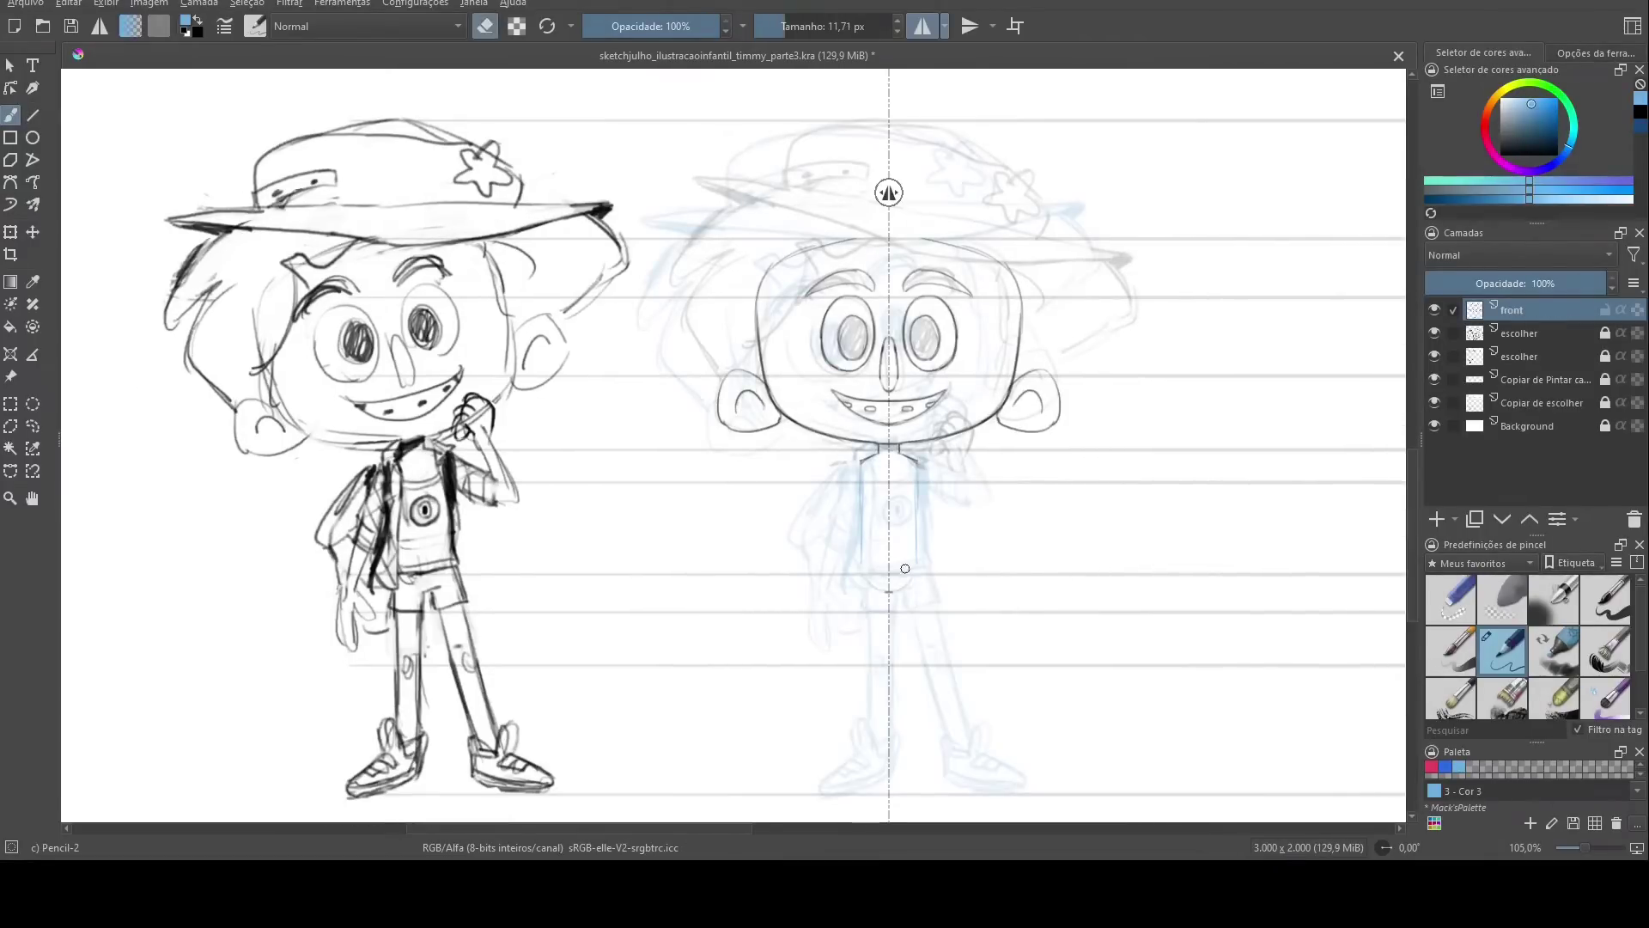
{"action": "key", "text": "e"}
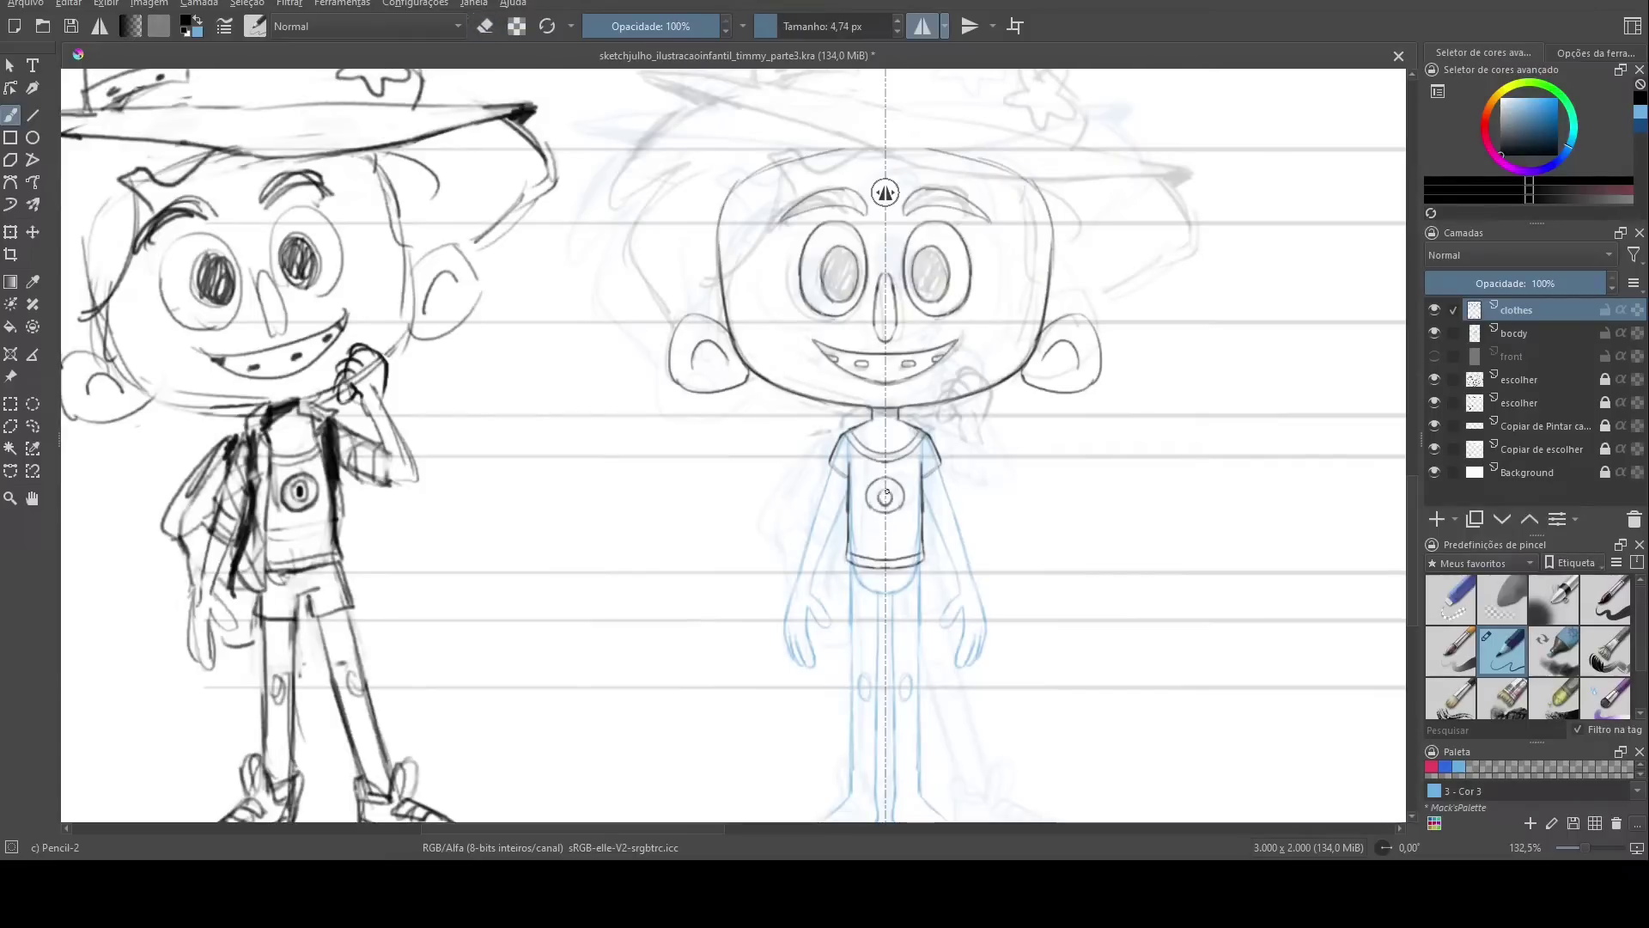
{"action": "scroll", "coordinate": [944, 564], "scroll_direction": "down", "scroll_amount": 3}
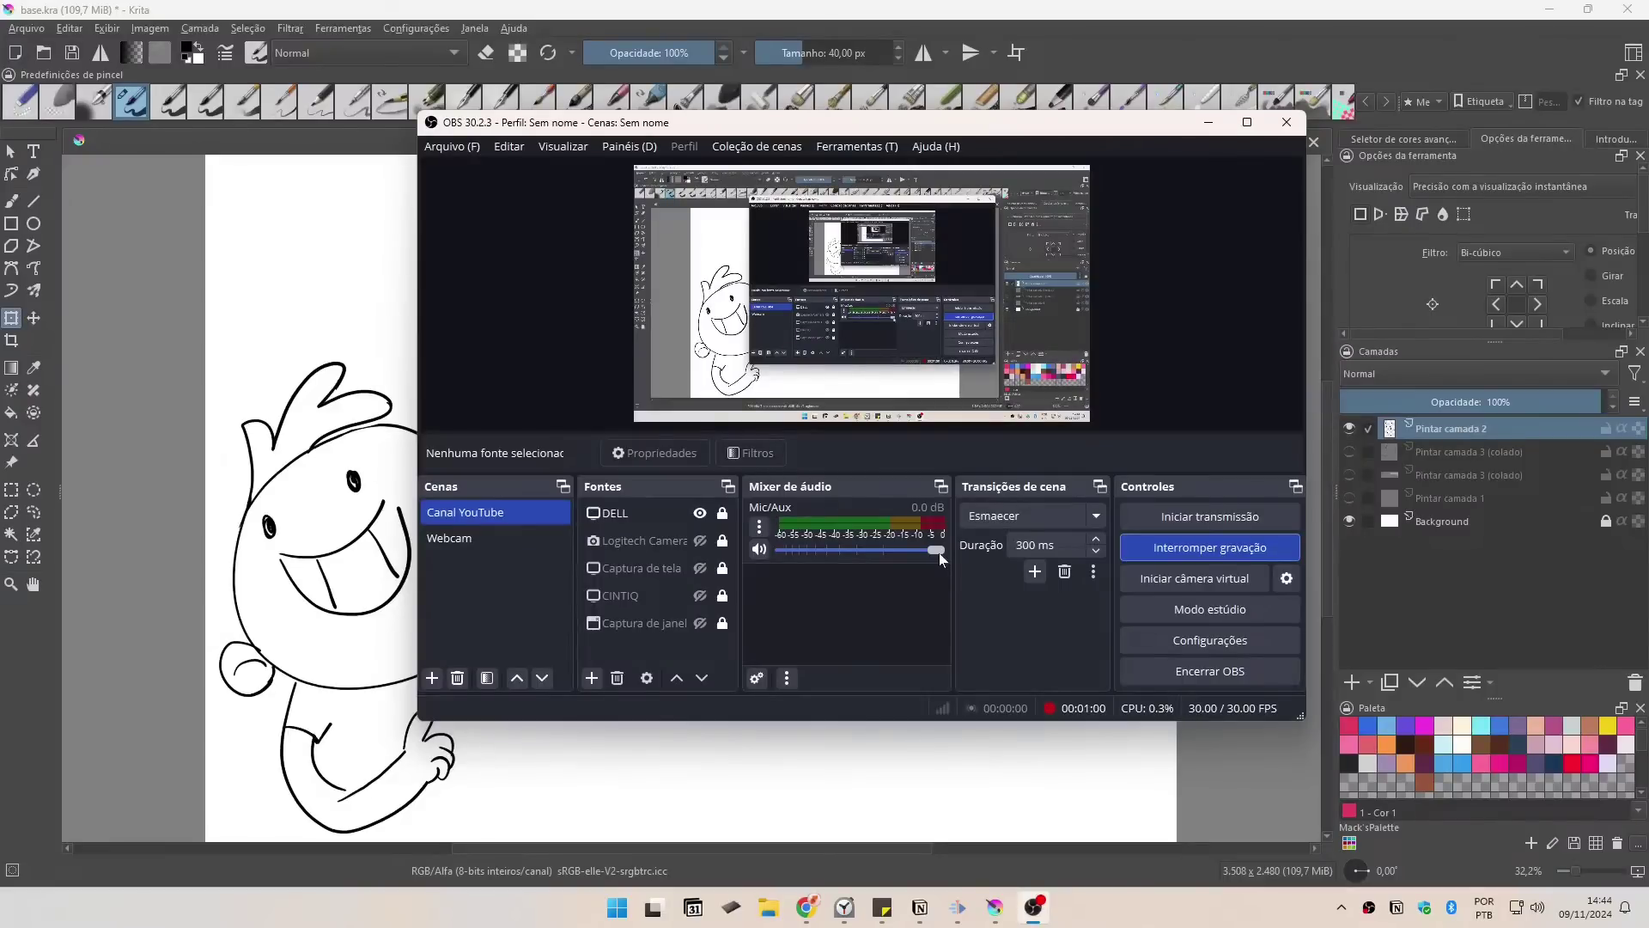
Step: In OBS Studio, open the audio filters of the Mic/Aux source
{"action": "left_click", "coordinate": [759, 526]}
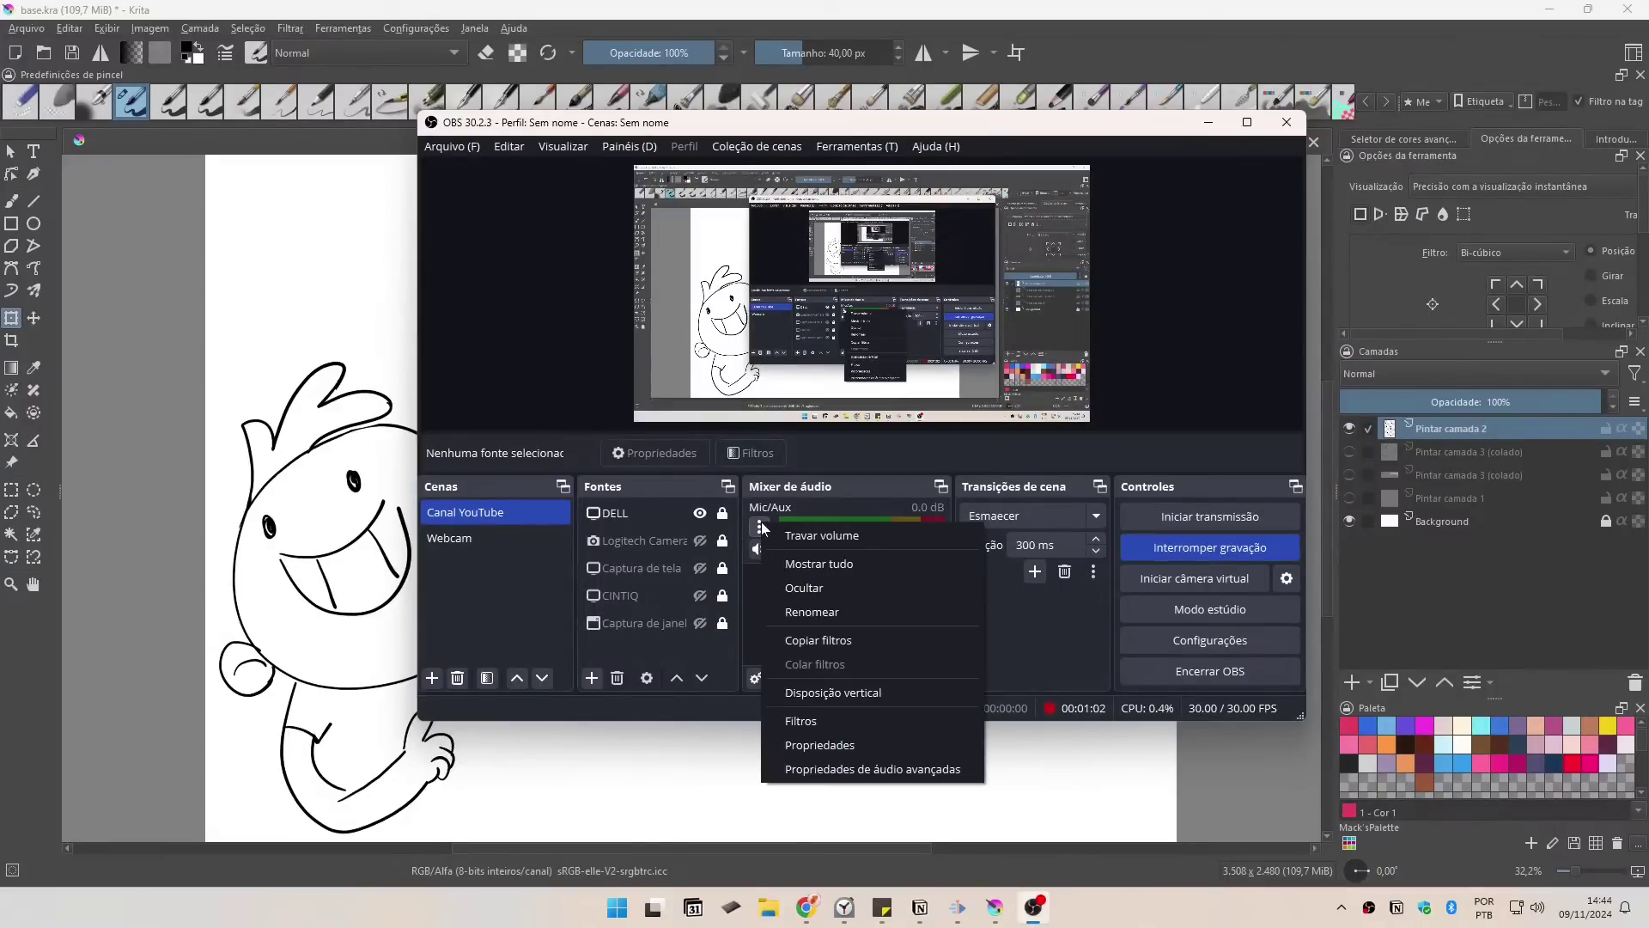
{"action": "left_click", "coordinate": [800, 720]}
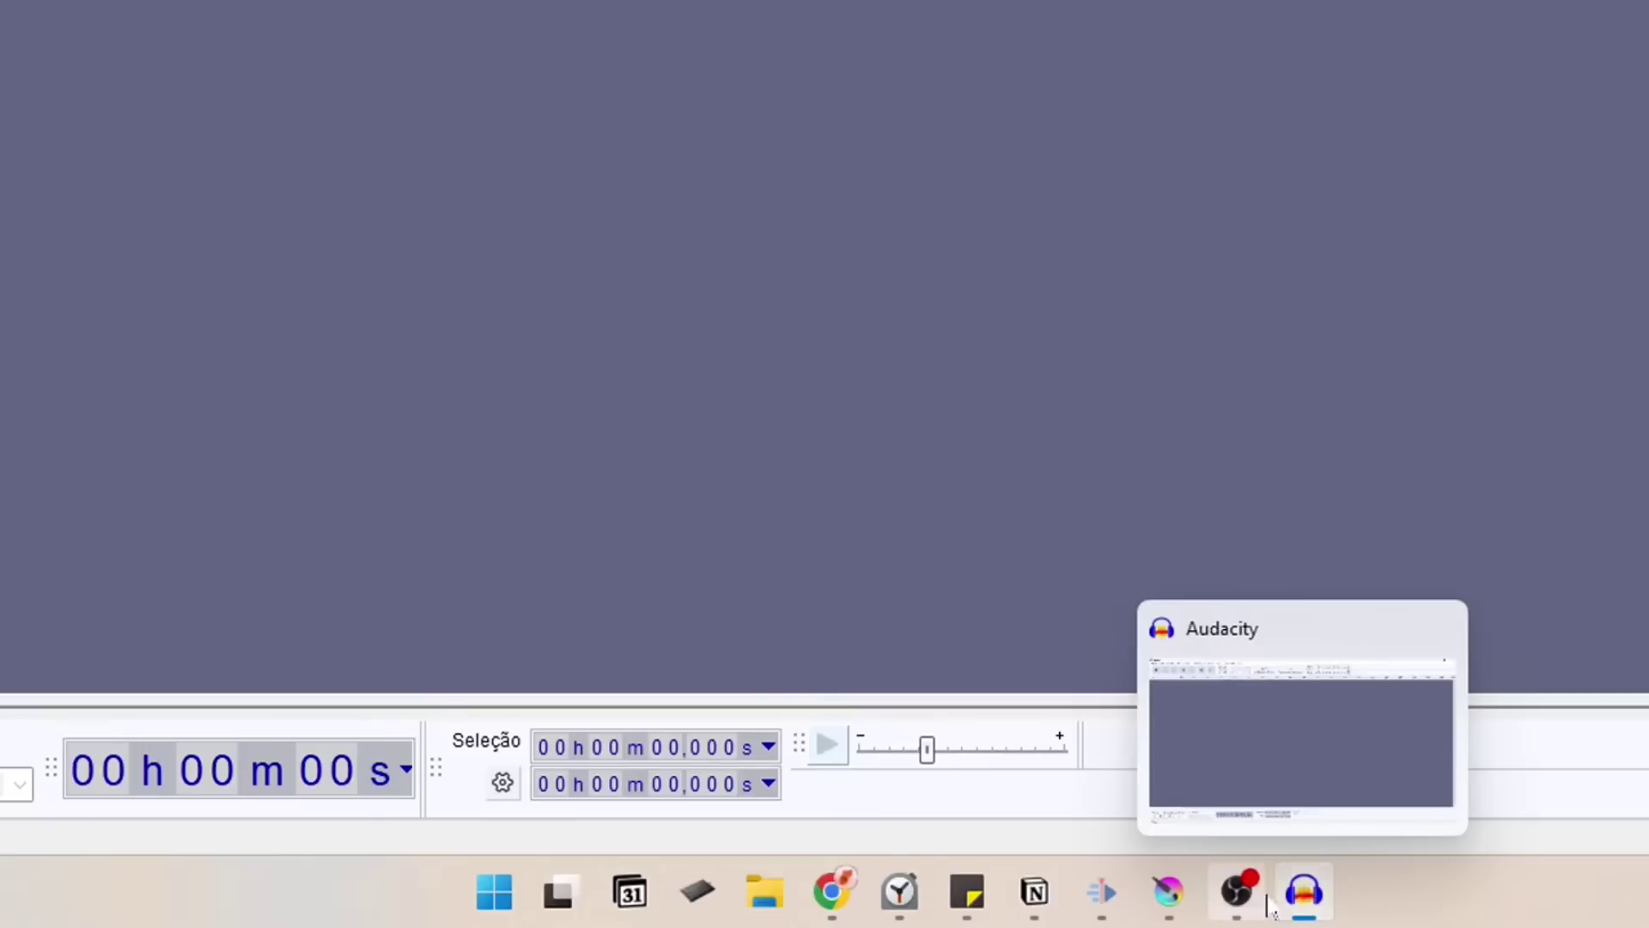
{"action": "mouse_move", "coordinate": [1245, 900]}
{"action": "mouse_move", "coordinate": [1300, 911]}
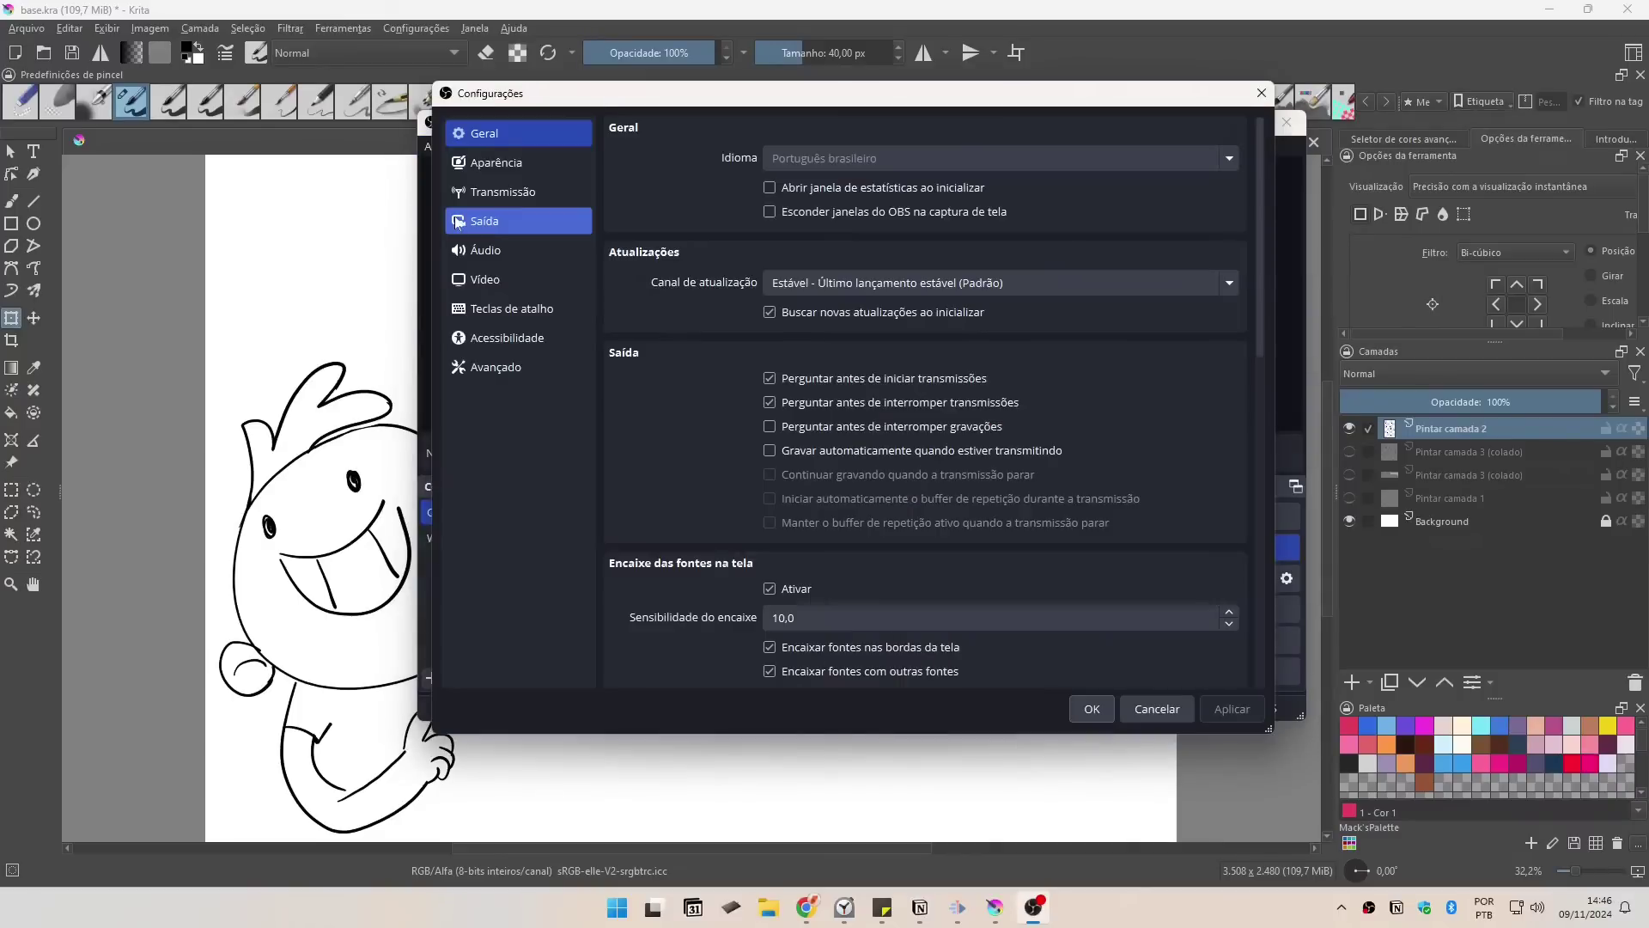
Step: Review the available services in the streaming settings, and close the settings
{"action": "left_click", "coordinate": [539, 194]}
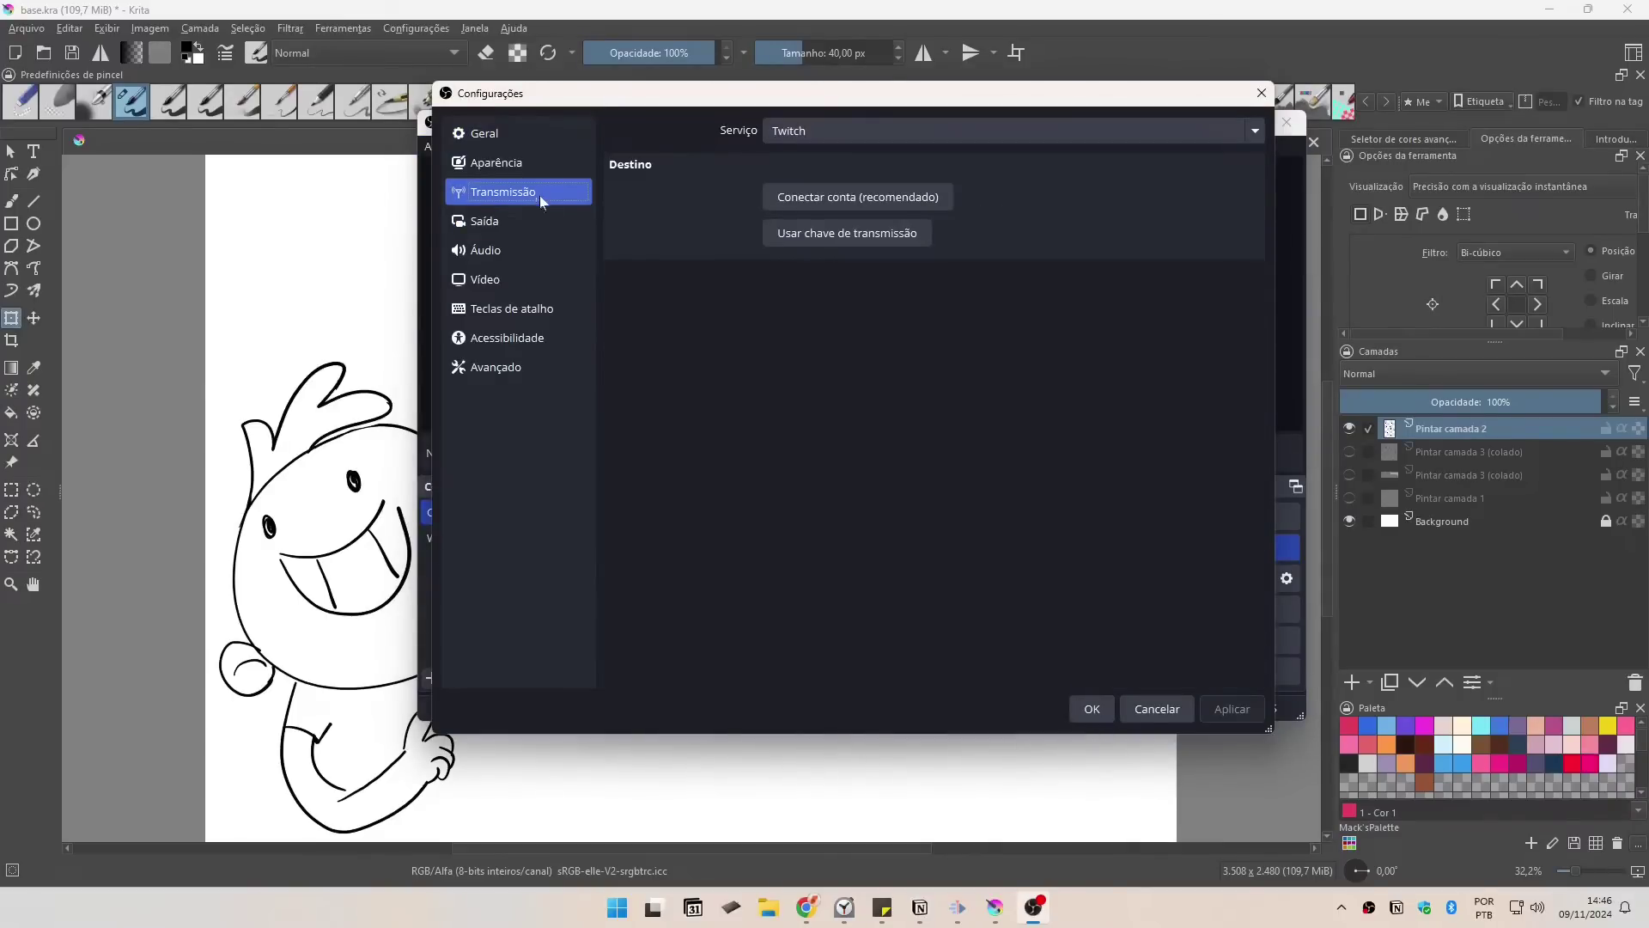
{"action": "left_click", "coordinate": [1256, 132]}
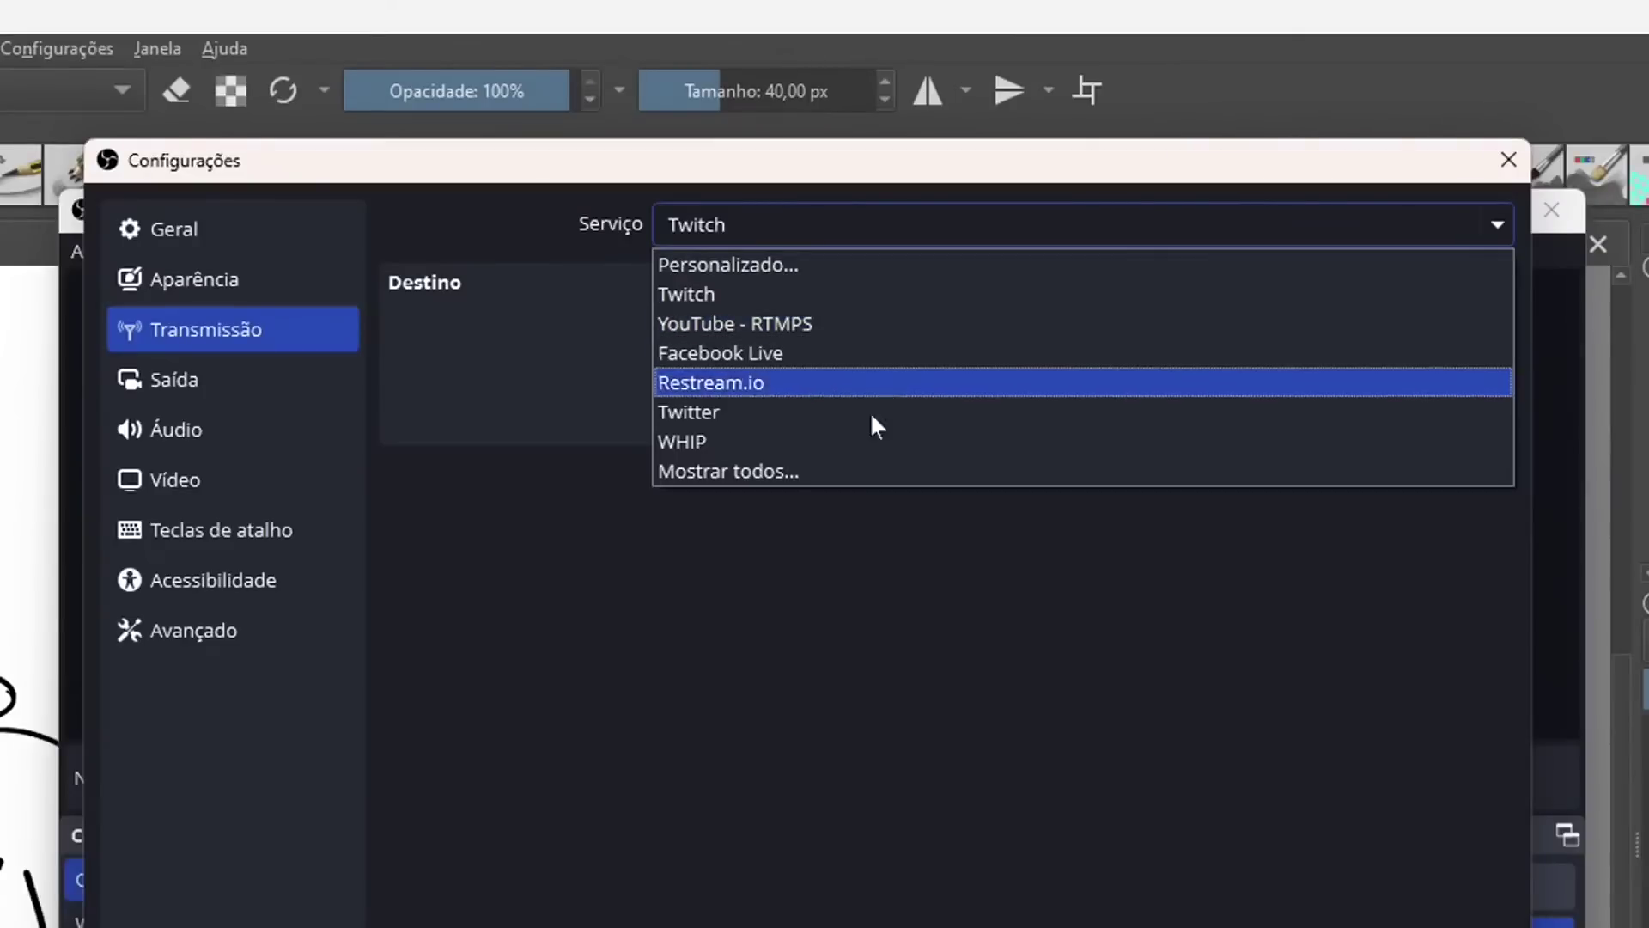
{"action": "left_click", "coordinate": [884, 365]}
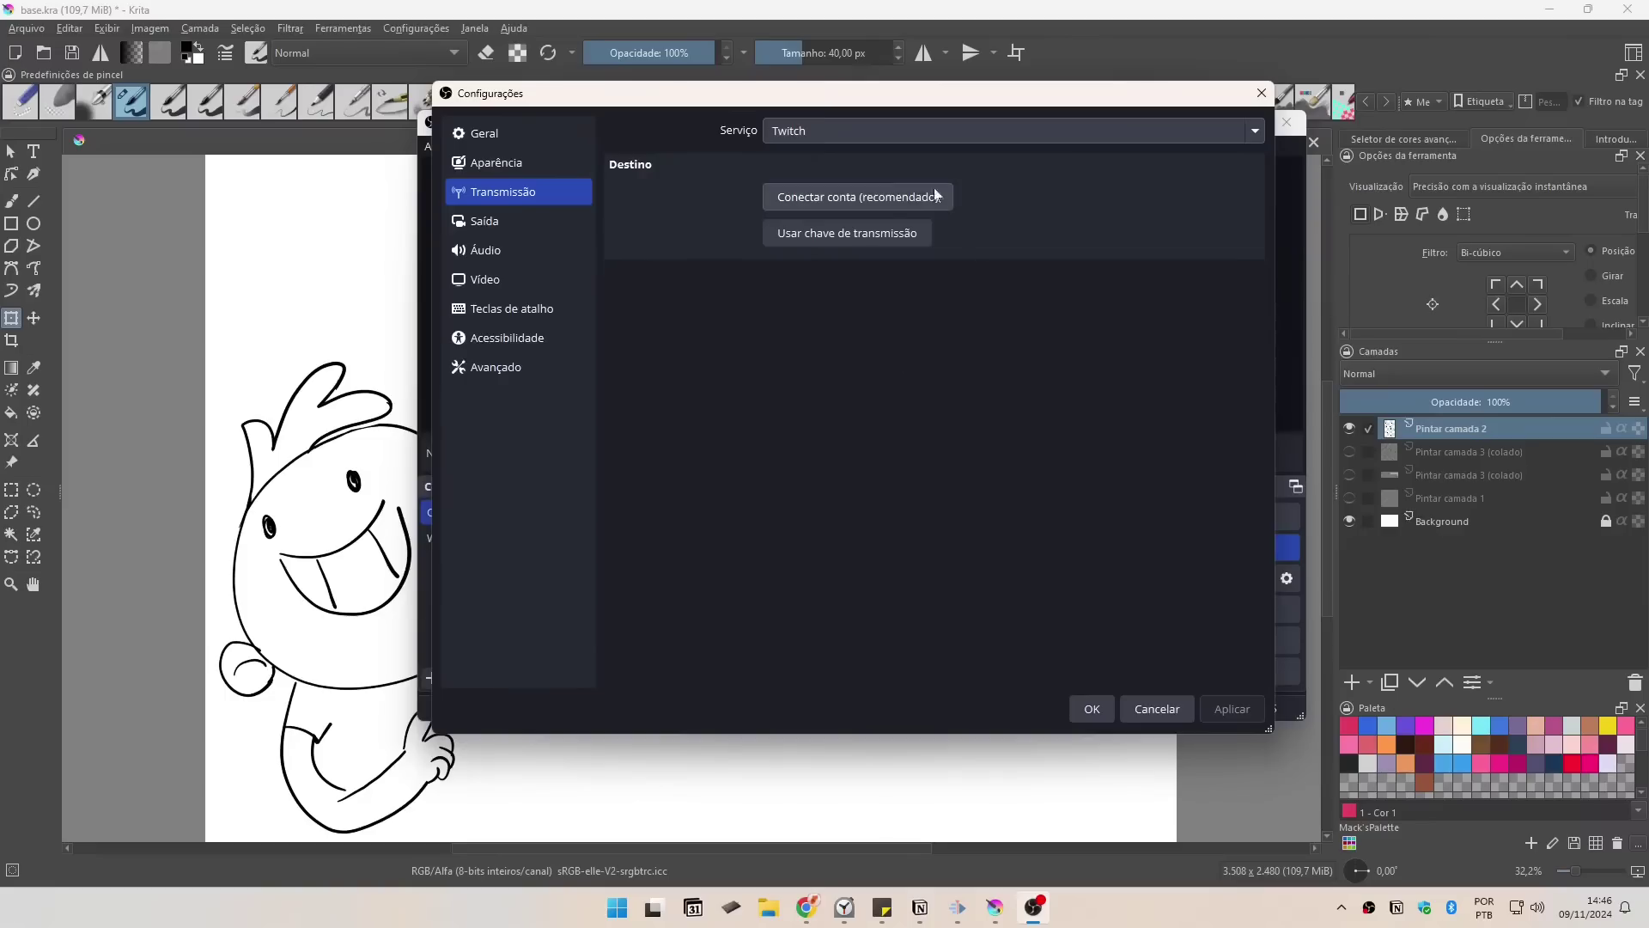
{"action": "key", "text": "Escape"}
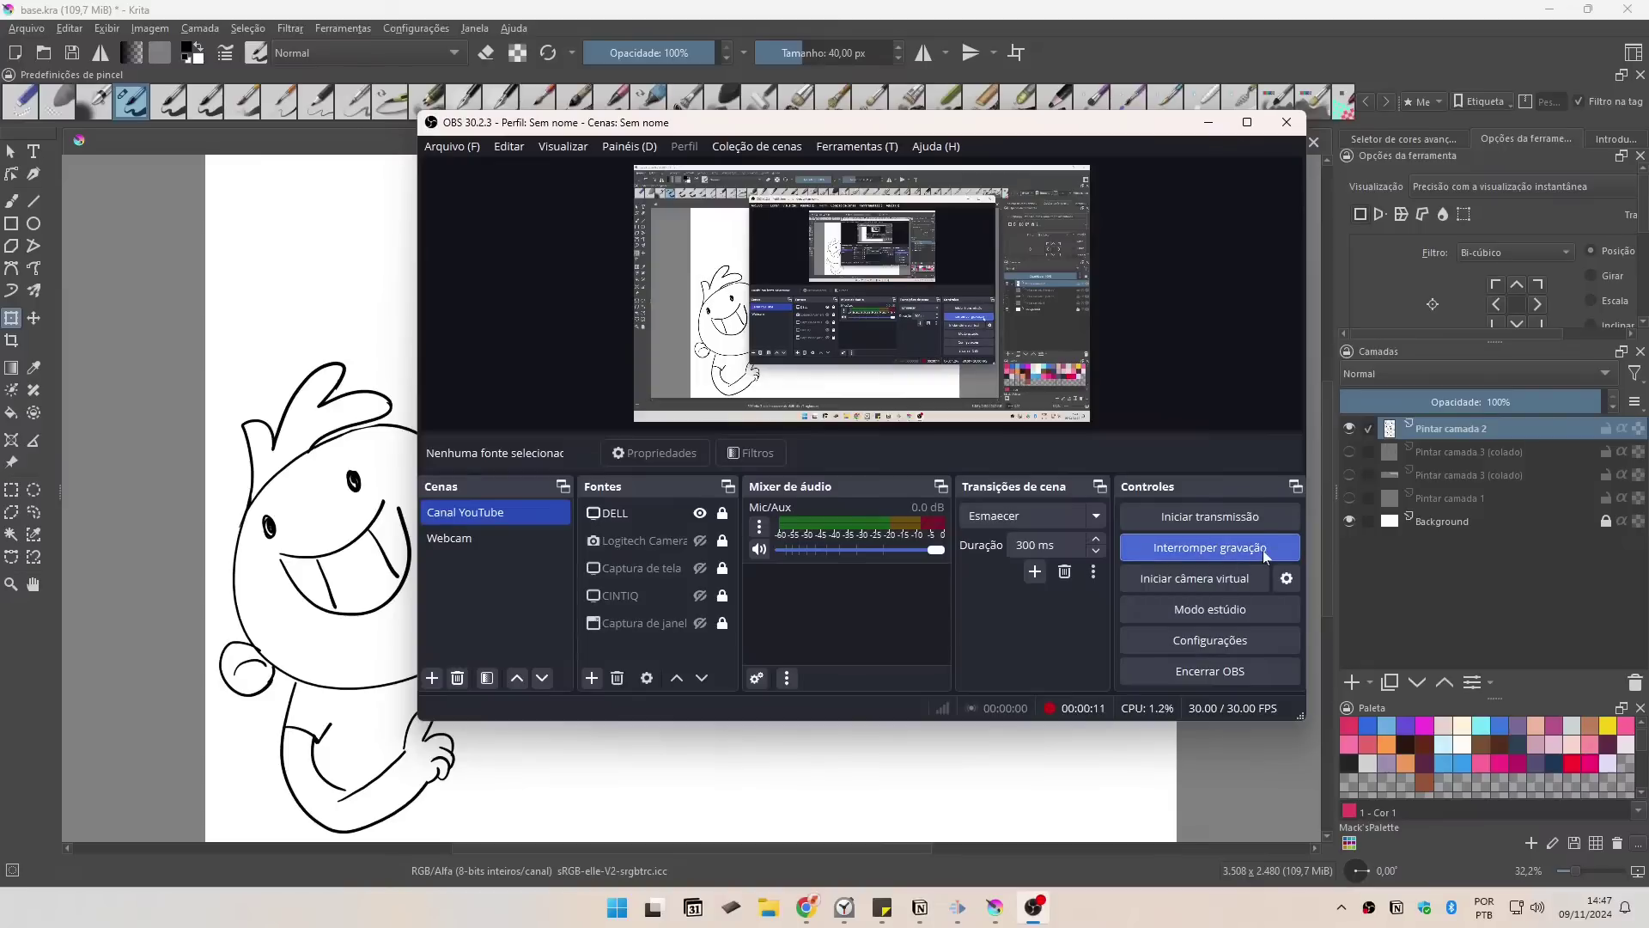
Step: Turn on studio mode for the Canal YouTube scene
{"action": "left_click", "coordinate": [1224, 615]}
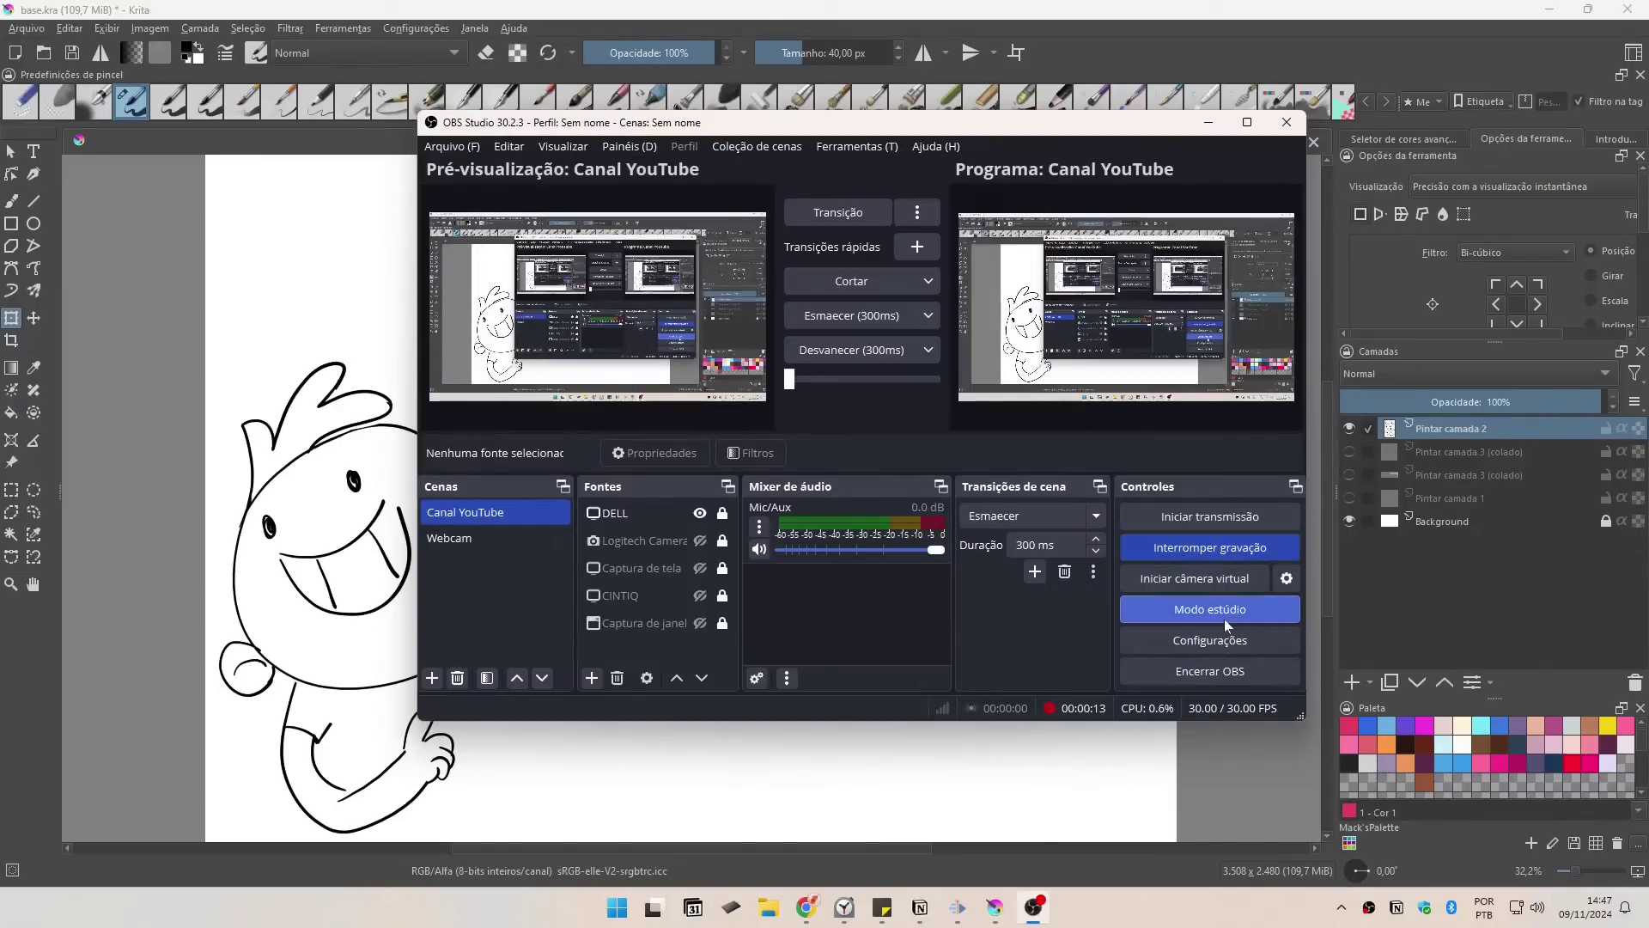
Step: Transition the previewed Canal YouTube scene to the program output
{"action": "left_click", "coordinate": [863, 213]}
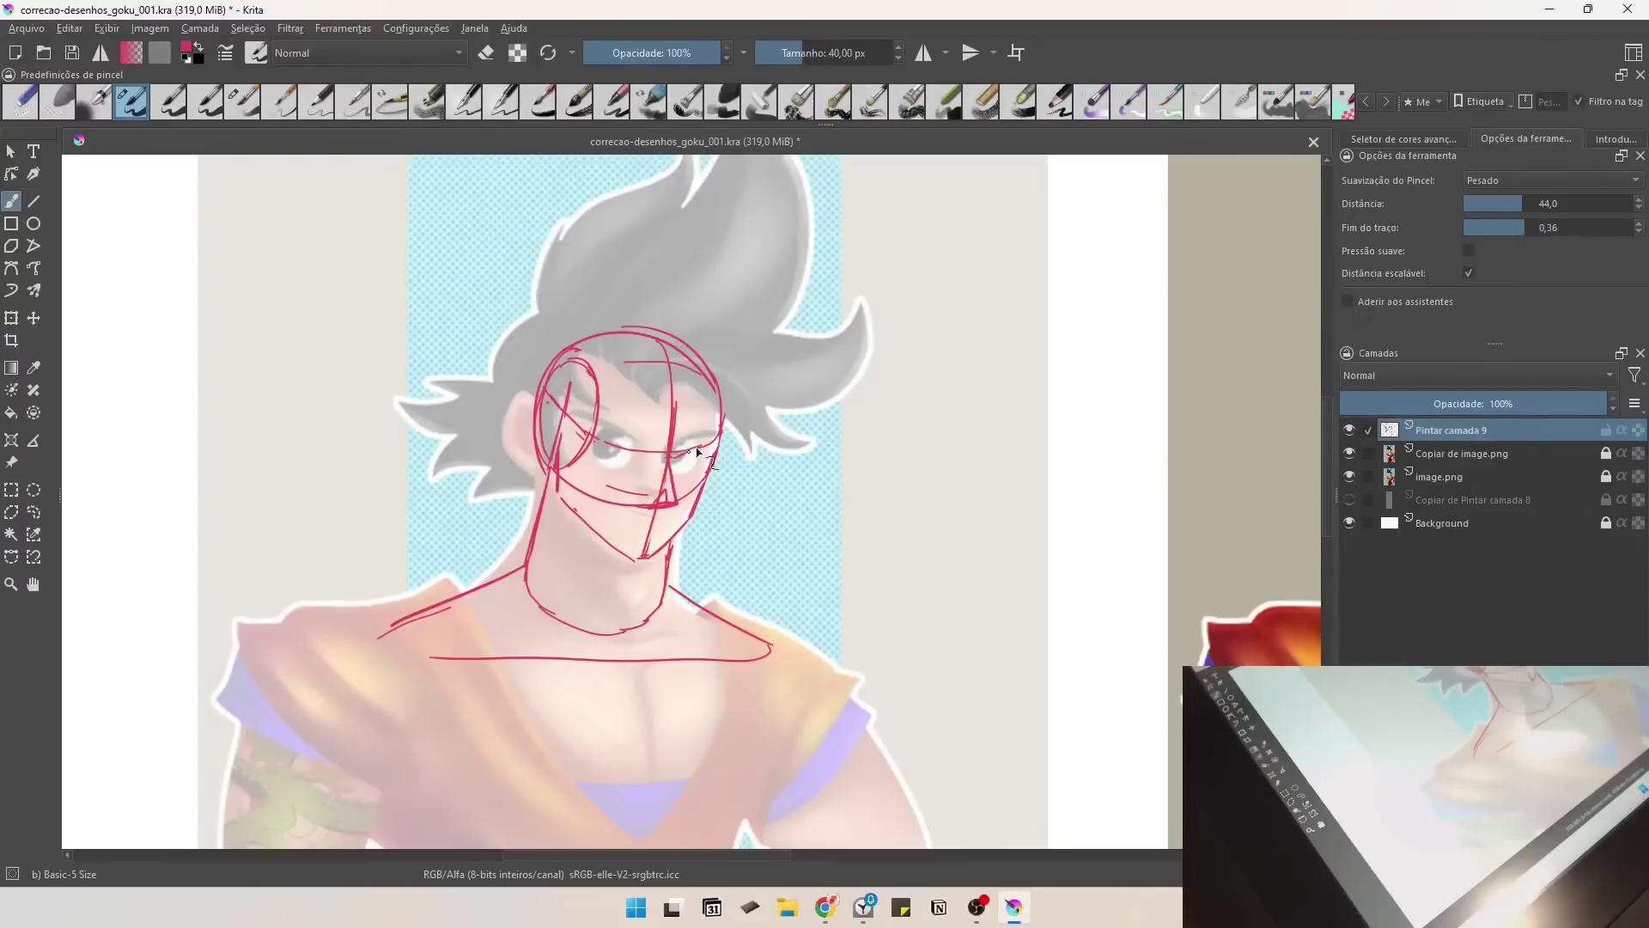
Step: In Krita, undo the last stroke and rework the red construction lines around the Goku character's eyes and nose
{"action": "key", "text": "ctrl+z"}
{"action": "key", "text": "e"}
{"action": "mouse_move", "coordinate": [609, 487]}
{"action": "left_mouse_down"}
{"action": "mouse_move", "coordinate": [666, 471]}
{"action": "mouse_move", "coordinate": [655, 460]}
{"action": "left_mouse_up"}
{"action": "key", "text": "e"}
{"action": "mouse_move", "coordinate": [648, 478]}
{"action": "left_mouse_down"}
{"action": "mouse_move", "coordinate": [681, 464]}
{"action": "mouse_move", "coordinate": [673, 482]}
{"action": "mouse_move", "coordinate": [695, 463]}
{"action": "mouse_move", "coordinate": [623, 467]}
{"action": "mouse_move", "coordinate": [687, 479]}
{"action": "mouse_move", "coordinate": [611, 438]}
{"action": "mouse_move", "coordinate": [679, 462]}
{"action": "mouse_move", "coordinate": [699, 446]}
{"action": "mouse_move", "coordinate": [676, 482]}
{"action": "mouse_move", "coordinate": [627, 485]}
{"action": "left_mouse_up"}
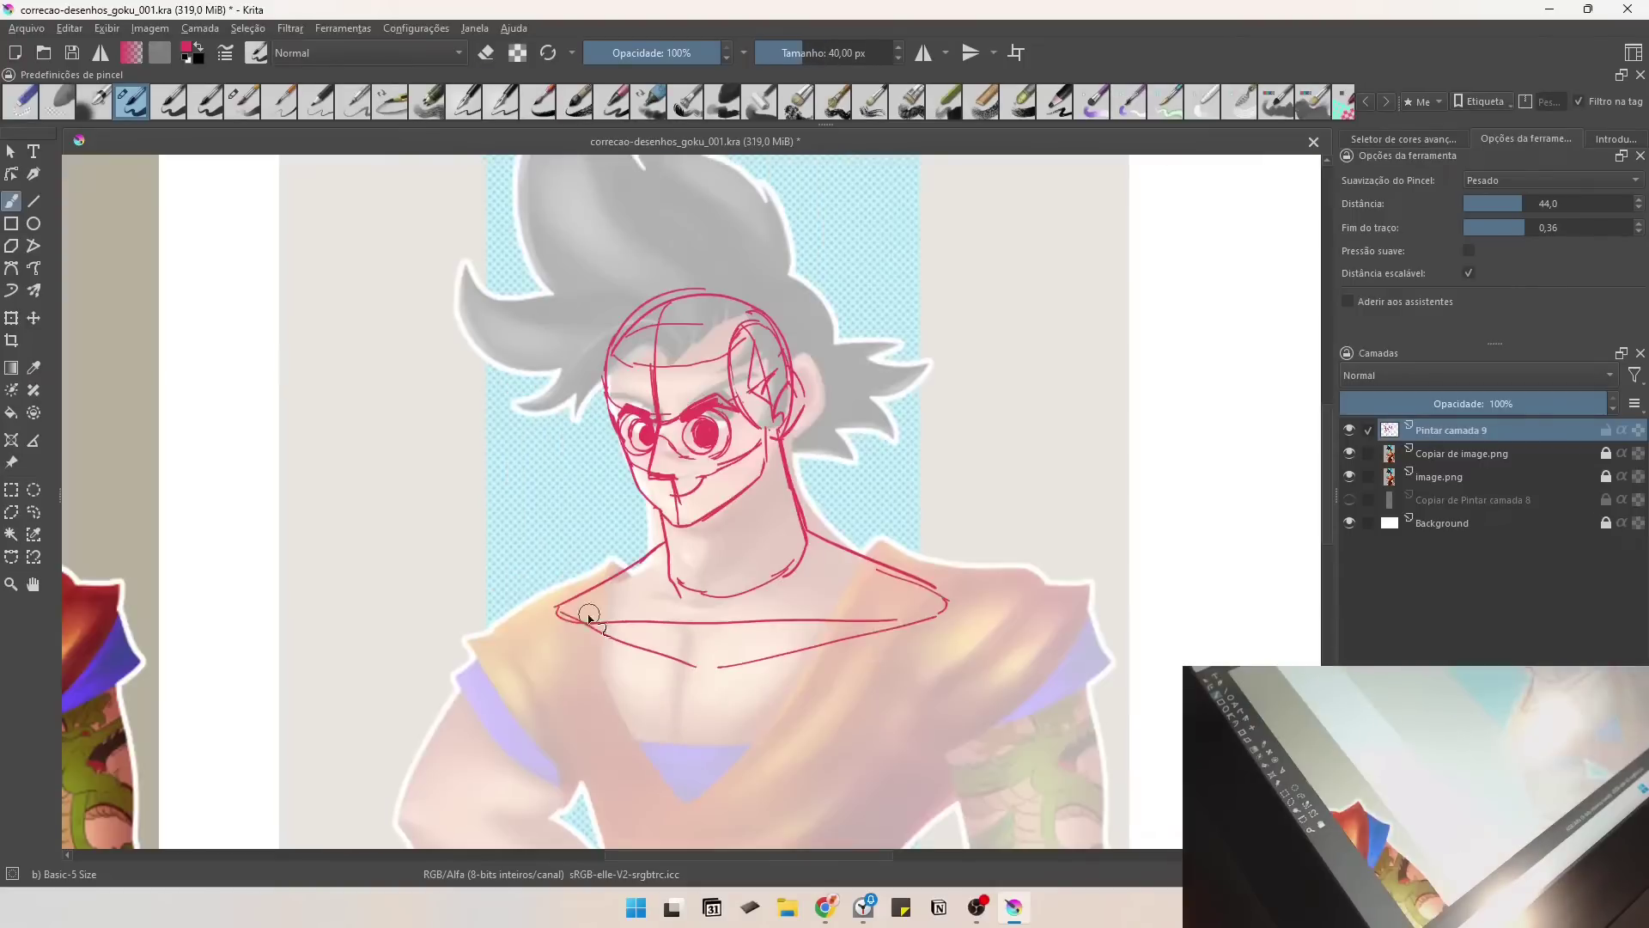
Step: Sketch the slanted chest guide lines running from both shoulders to the centre of the torso
{"action": "left_click_drag", "start_coordinate": [936, 606], "coordinate": [688, 670]}
{"action": "left_click_drag", "start_coordinate": [559, 614], "coordinate": [700, 669]}
{"action": "left_click_drag", "start_coordinate": [928, 584], "coordinate": [678, 636]}
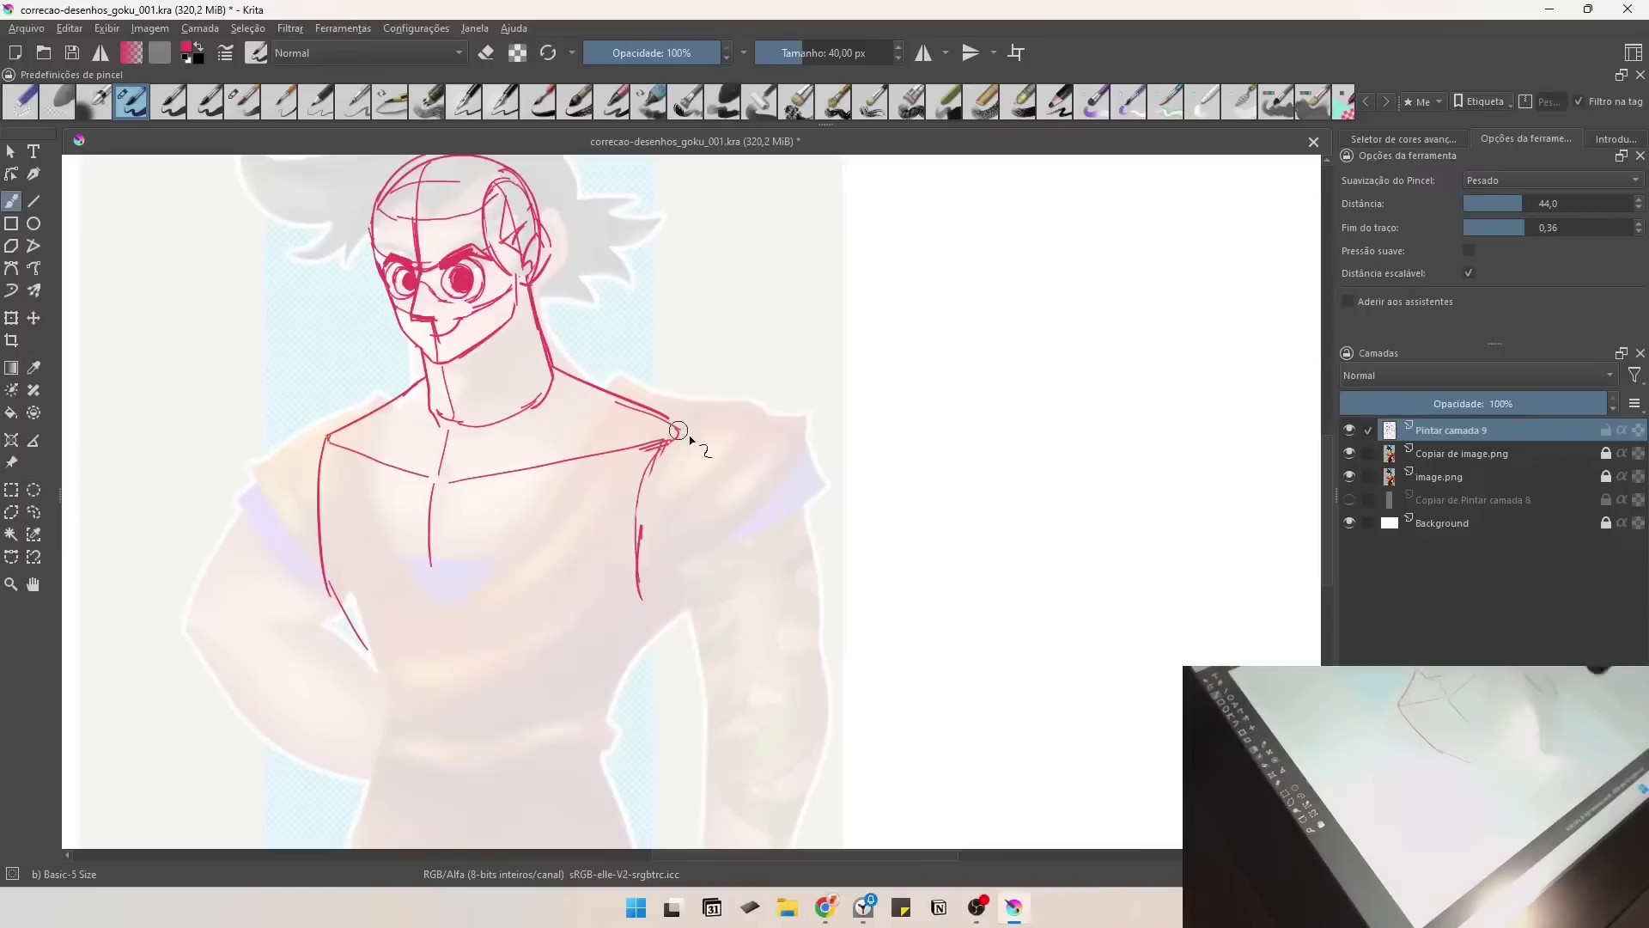
Step: Erase the line under the character's shoulder on the tattooed-arm side and redraw that side of the rib cage as an elongated oval
{"action": "key", "text": "e"}
{"action": "left_click_drag", "start_coordinate": [670, 439], "coordinate": [640, 593]}
{"action": "key", "text": "e"}
{"action": "left_click_drag", "start_coordinate": [457, 477], "coordinate": [656, 436]}
{"action": "mouse_move", "coordinate": [652, 436]}
{"action": "left_mouse_down"}
{"action": "mouse_move", "coordinate": [586, 459]}
{"action": "mouse_move", "coordinate": [622, 546]}
{"action": "mouse_move", "coordinate": [663, 435]}
{"action": "mouse_move", "coordinate": [670, 617]}
{"action": "left_mouse_up"}
{"action": "left_click_drag", "start_coordinate": [697, 468], "coordinate": [644, 646]}
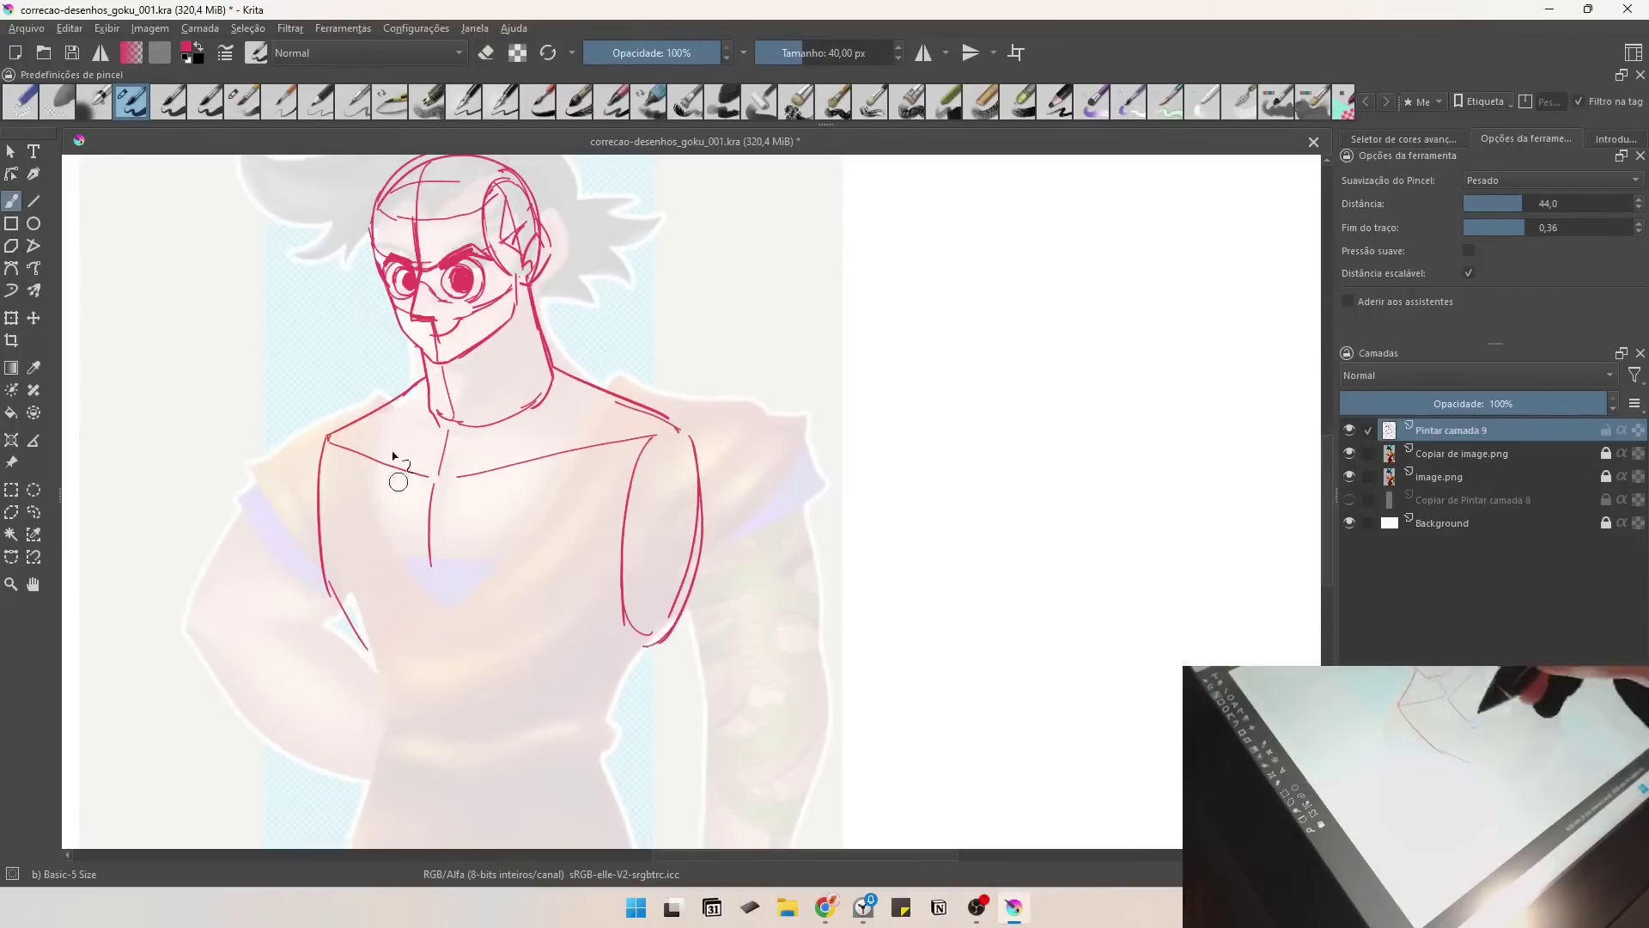
Step: Sketch the lower edge of the rib cage, correcting the curve between the two sides of the torso
{"action": "mouse_move", "coordinate": [432, 567]}
{"action": "left_mouse_down"}
{"action": "mouse_move", "coordinate": [463, 635]}
{"action": "mouse_move", "coordinate": [383, 651]}
{"action": "mouse_move", "coordinate": [469, 635]}
{"action": "mouse_move", "coordinate": [575, 660]}
{"action": "left_mouse_up"}
{"action": "key", "text": "e"}
{"action": "key", "text": "e"}
{"action": "left_click_drag", "start_coordinate": [403, 651], "coordinate": [547, 675]}
{"action": "key", "text": "e"}
{"action": "key", "text": "e"}
{"action": "left_click_drag", "start_coordinate": [660, 627], "coordinate": [563, 679]}
Step: Extend the torso's centre line down to the waist and sketch the waist sides and the abdominal arc
{"action": "left_click_drag", "start_coordinate": [430, 549], "coordinate": [440, 625]}
{"action": "left_click_drag", "start_coordinate": [438, 635], "coordinate": [442, 746]}
{"action": "left_click_drag", "start_coordinate": [594, 743], "coordinate": [590, 754]}
{"action": "left_click_drag", "start_coordinate": [589, 754], "coordinate": [585, 672]}
{"action": "mouse_move", "coordinate": [363, 578]}
{"action": "left_mouse_down"}
{"action": "mouse_move", "coordinate": [361, 670]}
{"action": "mouse_move", "coordinate": [357, 580]}
{"action": "left_mouse_up"}
{"action": "mouse_move", "coordinate": [383, 595]}
{"action": "left_mouse_down"}
{"action": "mouse_move", "coordinate": [584, 601]}
{"action": "mouse_move", "coordinate": [508, 600]}
{"action": "left_mouse_up"}
{"action": "key", "text": "e"}
{"action": "mouse_move", "coordinate": [371, 558]}
{"action": "left_mouse_down"}
{"action": "mouse_move", "coordinate": [362, 617]}
{"action": "mouse_move", "coordinate": [435, 718]}
{"action": "left_mouse_up"}
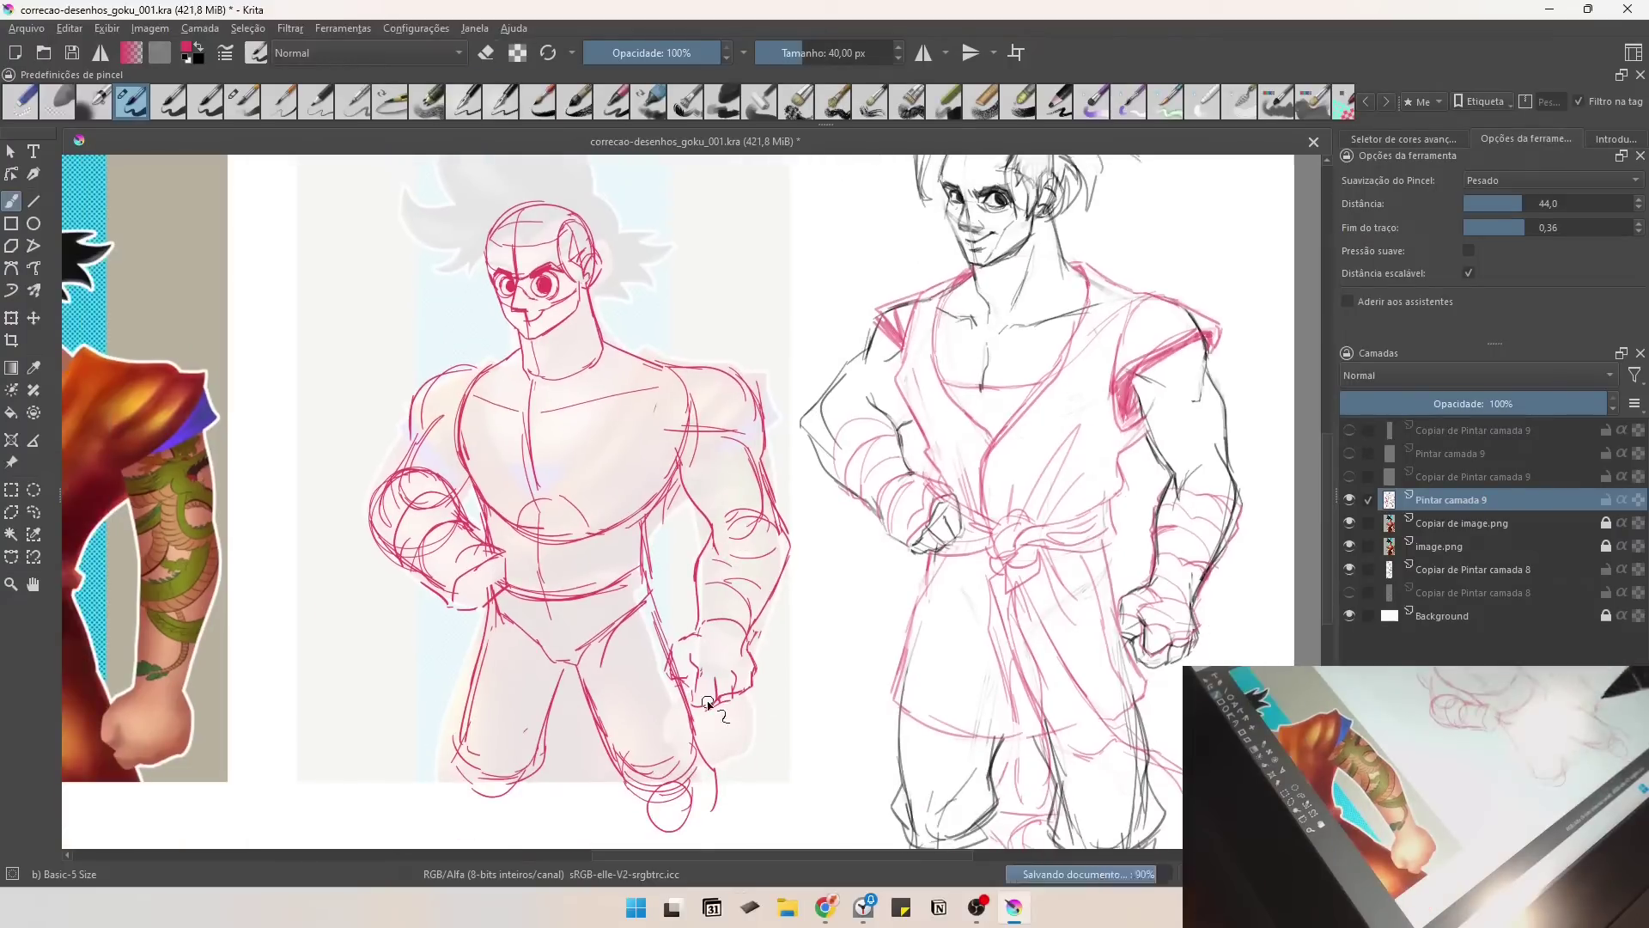
{"action": "key", "text": "ctrl+t"}
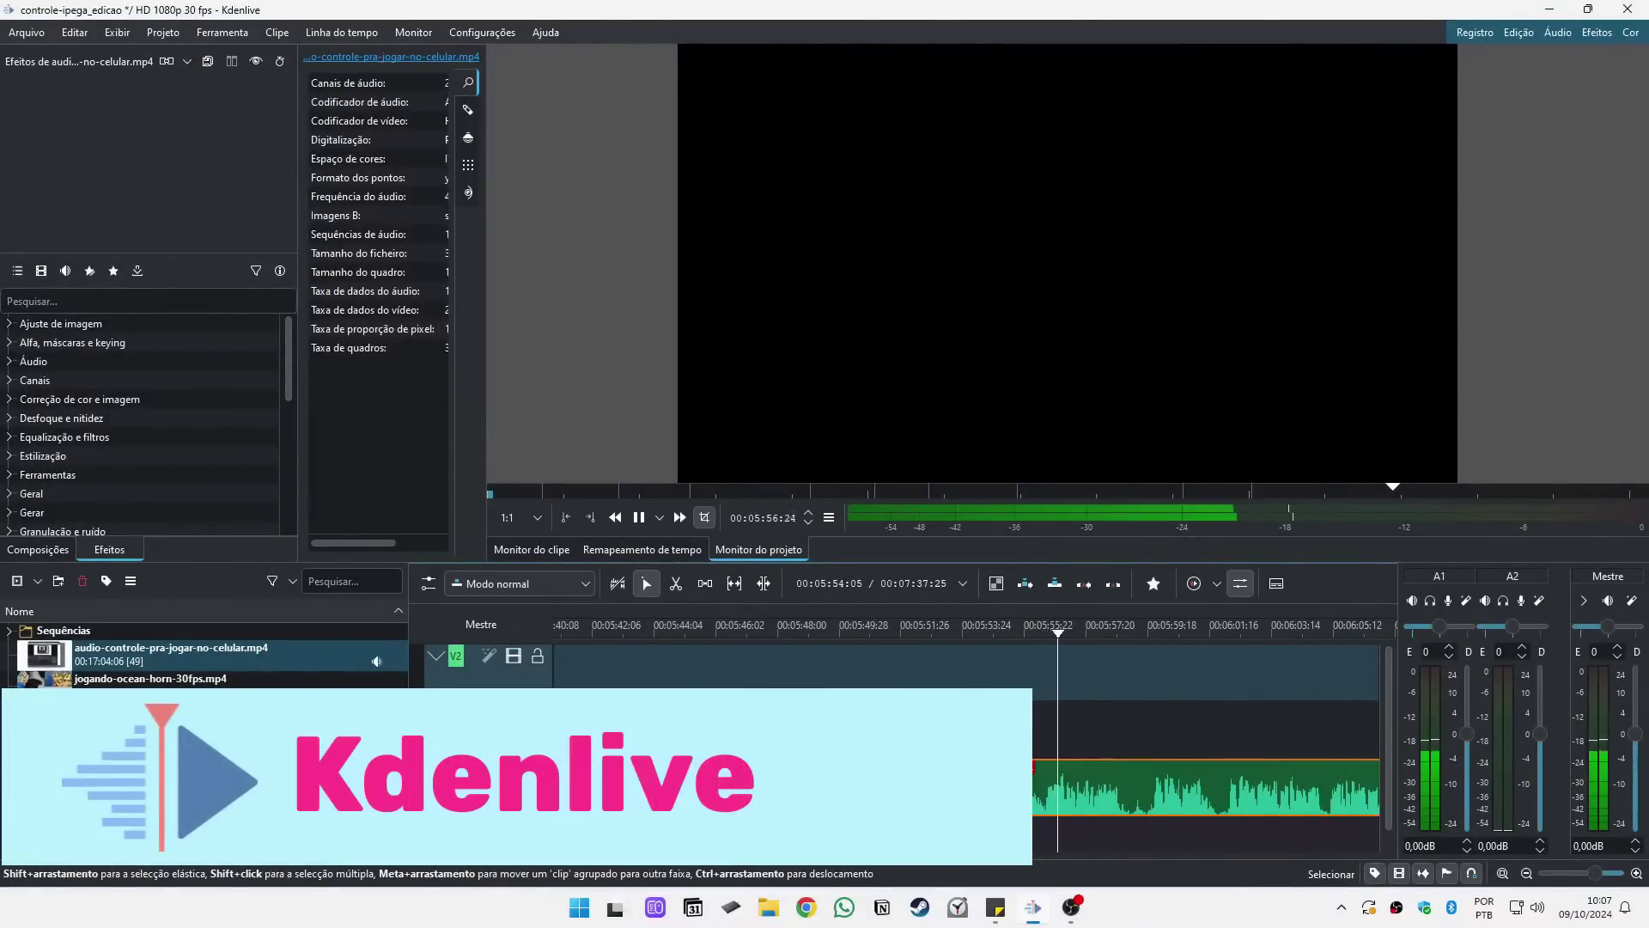
Step: In Kdenlive, cut a section out of the A1 narration audio with two splits and close the gap
{"action": "scroll", "coordinate": [1089, 757], "scroll_direction": "down", "scroll_amount": 1}
{"action": "scroll", "coordinate": [1085, 757], "scroll_direction": "right", "scroll_amount": 1}
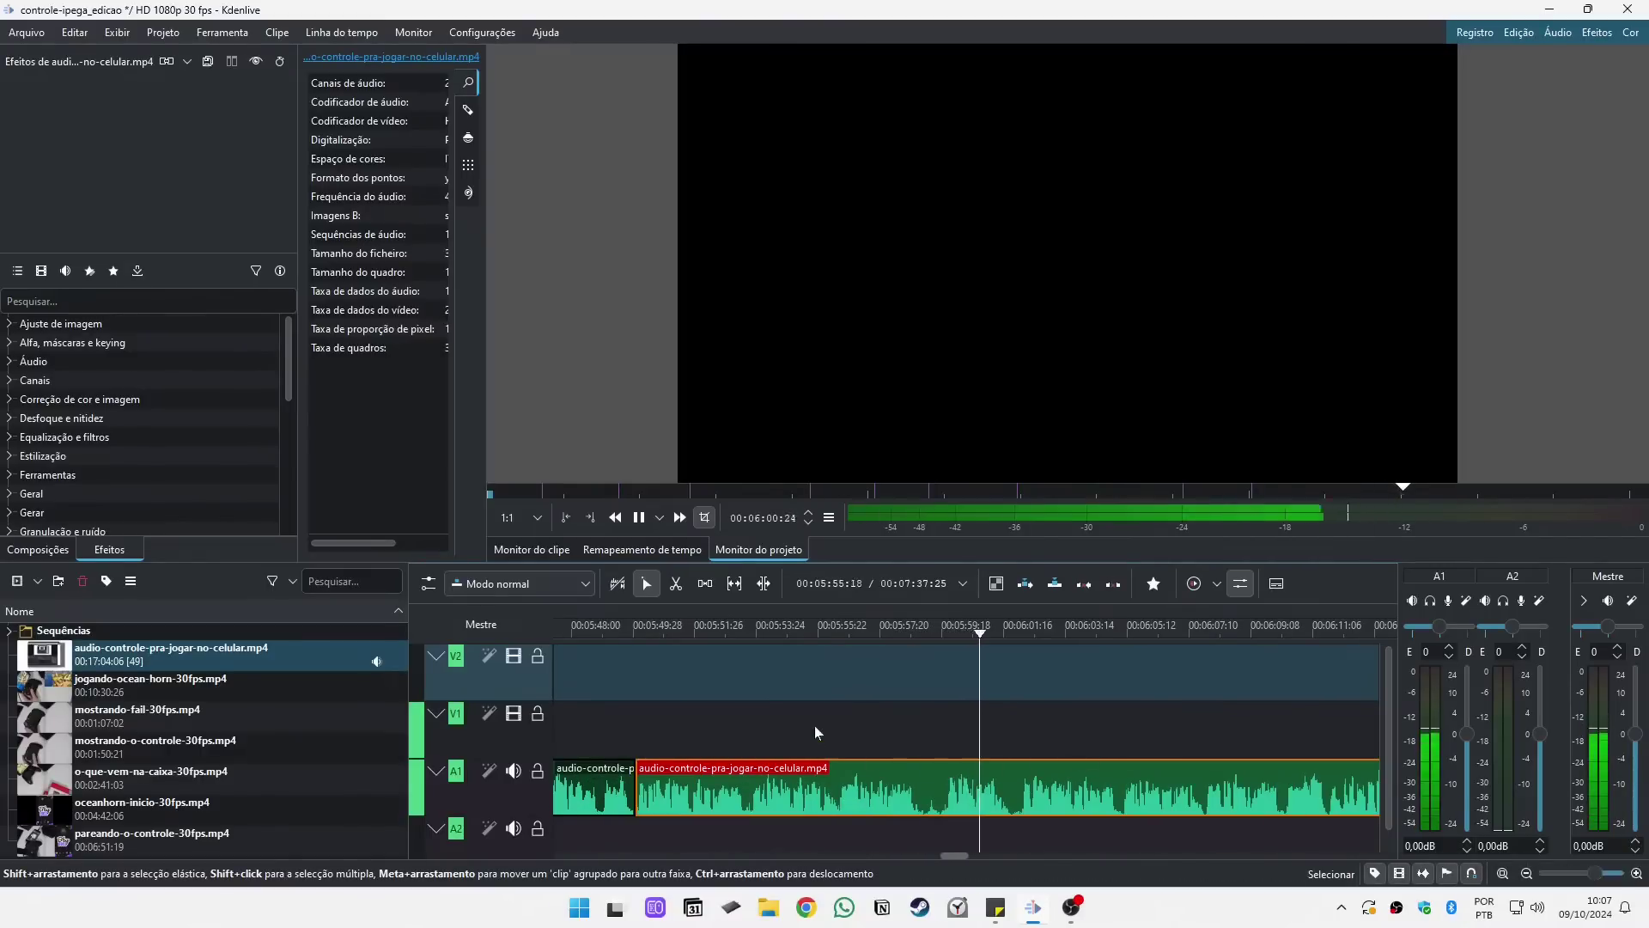
{"action": "key", "text": "x"}
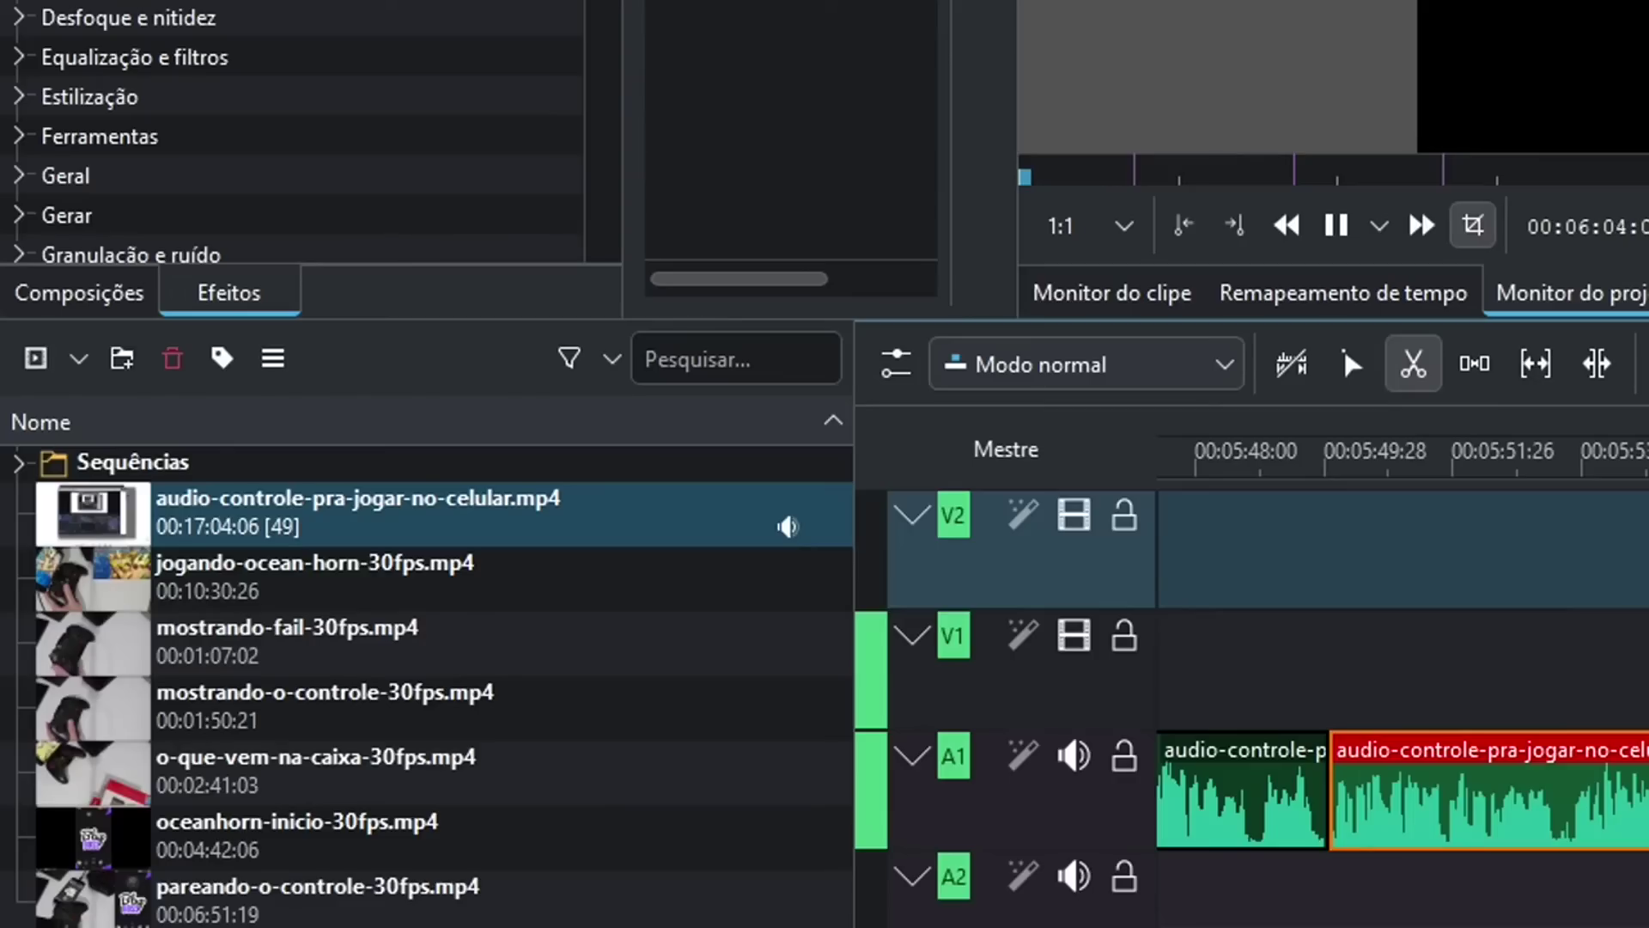
{"action": "key", "text": "shift+r"}
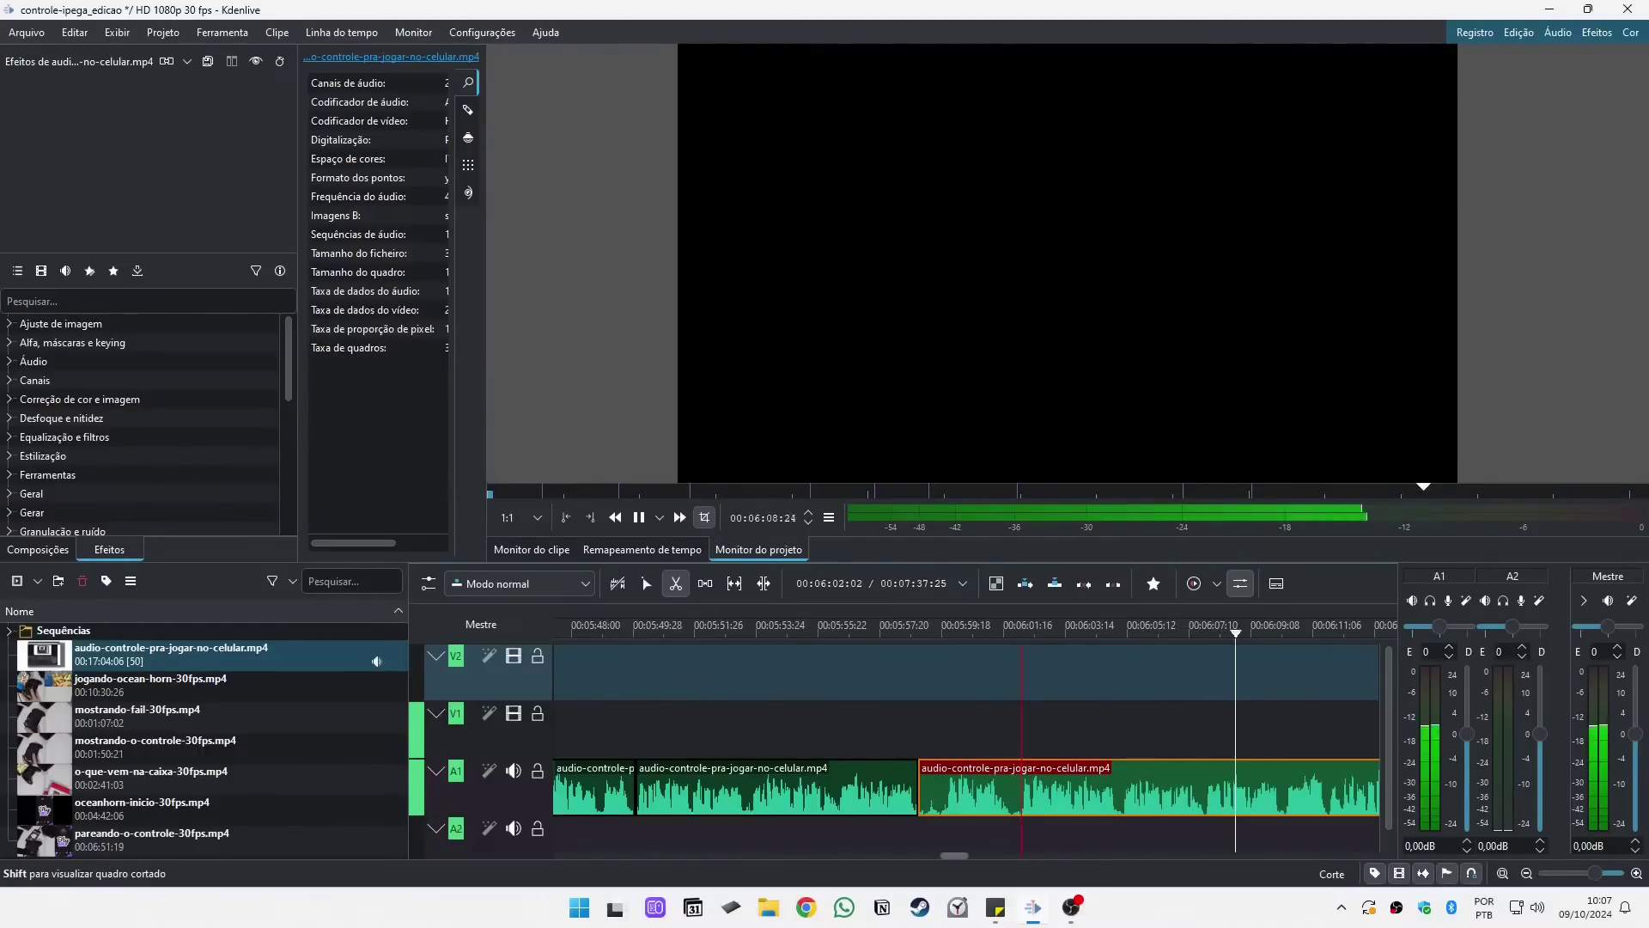
{"action": "left_click", "coordinate": [1021, 782]}
{"action": "key", "text": "s"}
{"action": "left_click", "coordinate": [1005, 773]}
{"action": "key", "text": "Delete"}
{"action": "key", "text": "space"}
{"action": "left_click_drag", "start_coordinate": [1065, 782], "coordinate": [930, 775]}
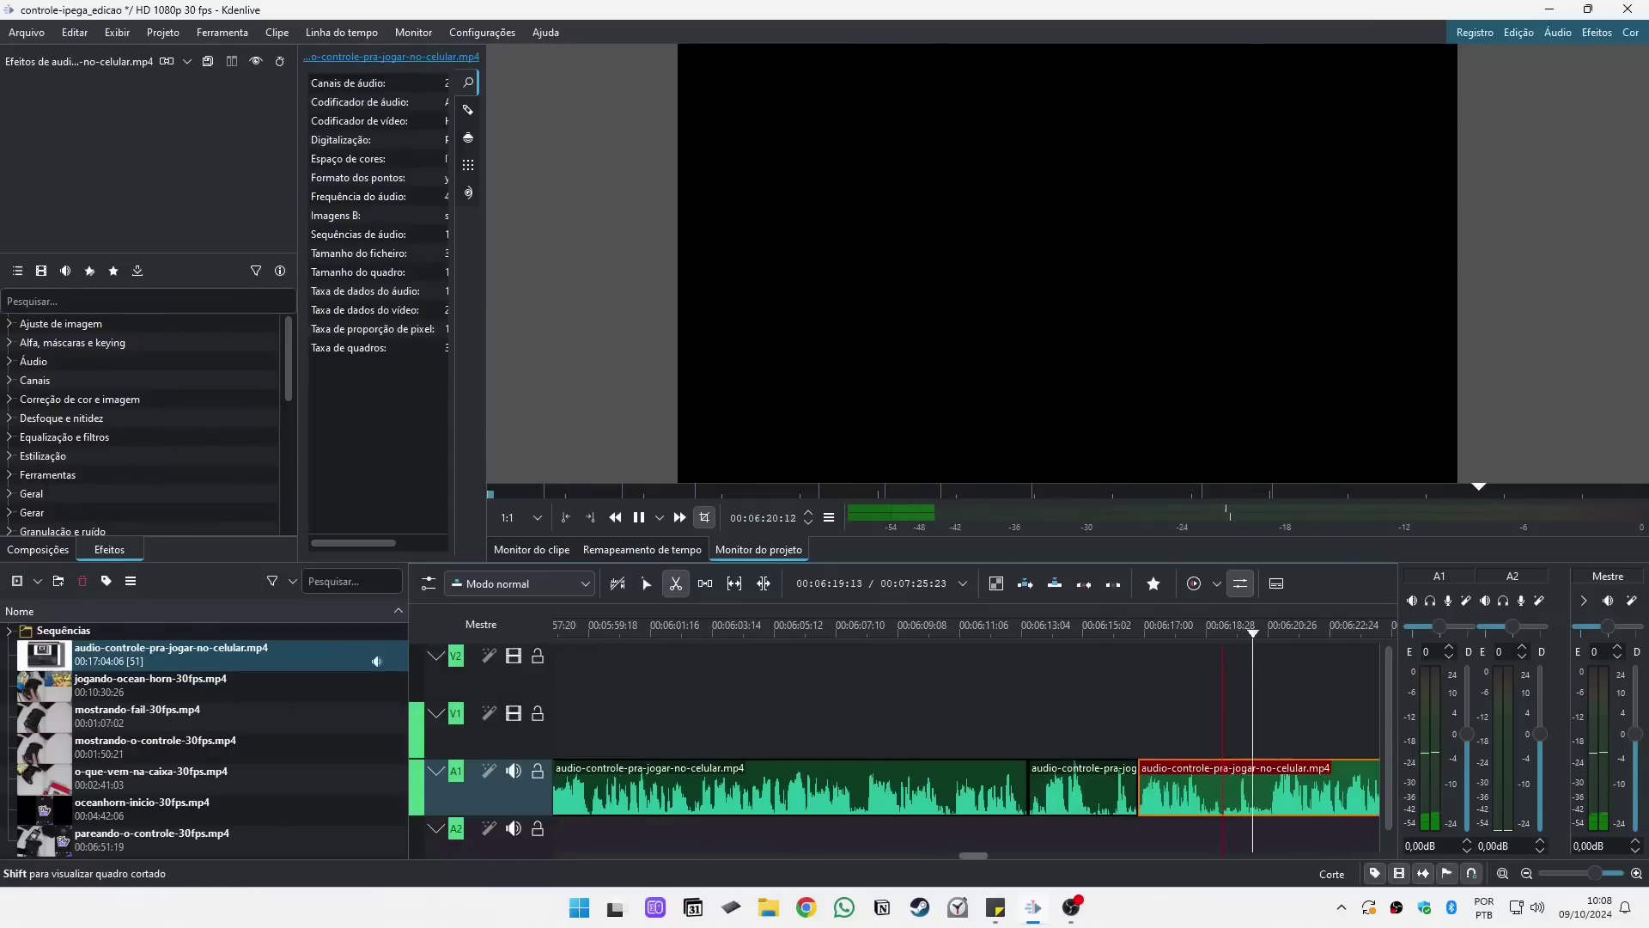
Step: Split the last A1 audio clip, delete the segment before it, and move the split-off piece against the preceding clip
{"action": "left_click", "coordinate": [1222, 786]}
{"action": "key", "text": "s"}
{"action": "left_click", "coordinate": [1079, 778]}
{"action": "key", "text": "Delete"}
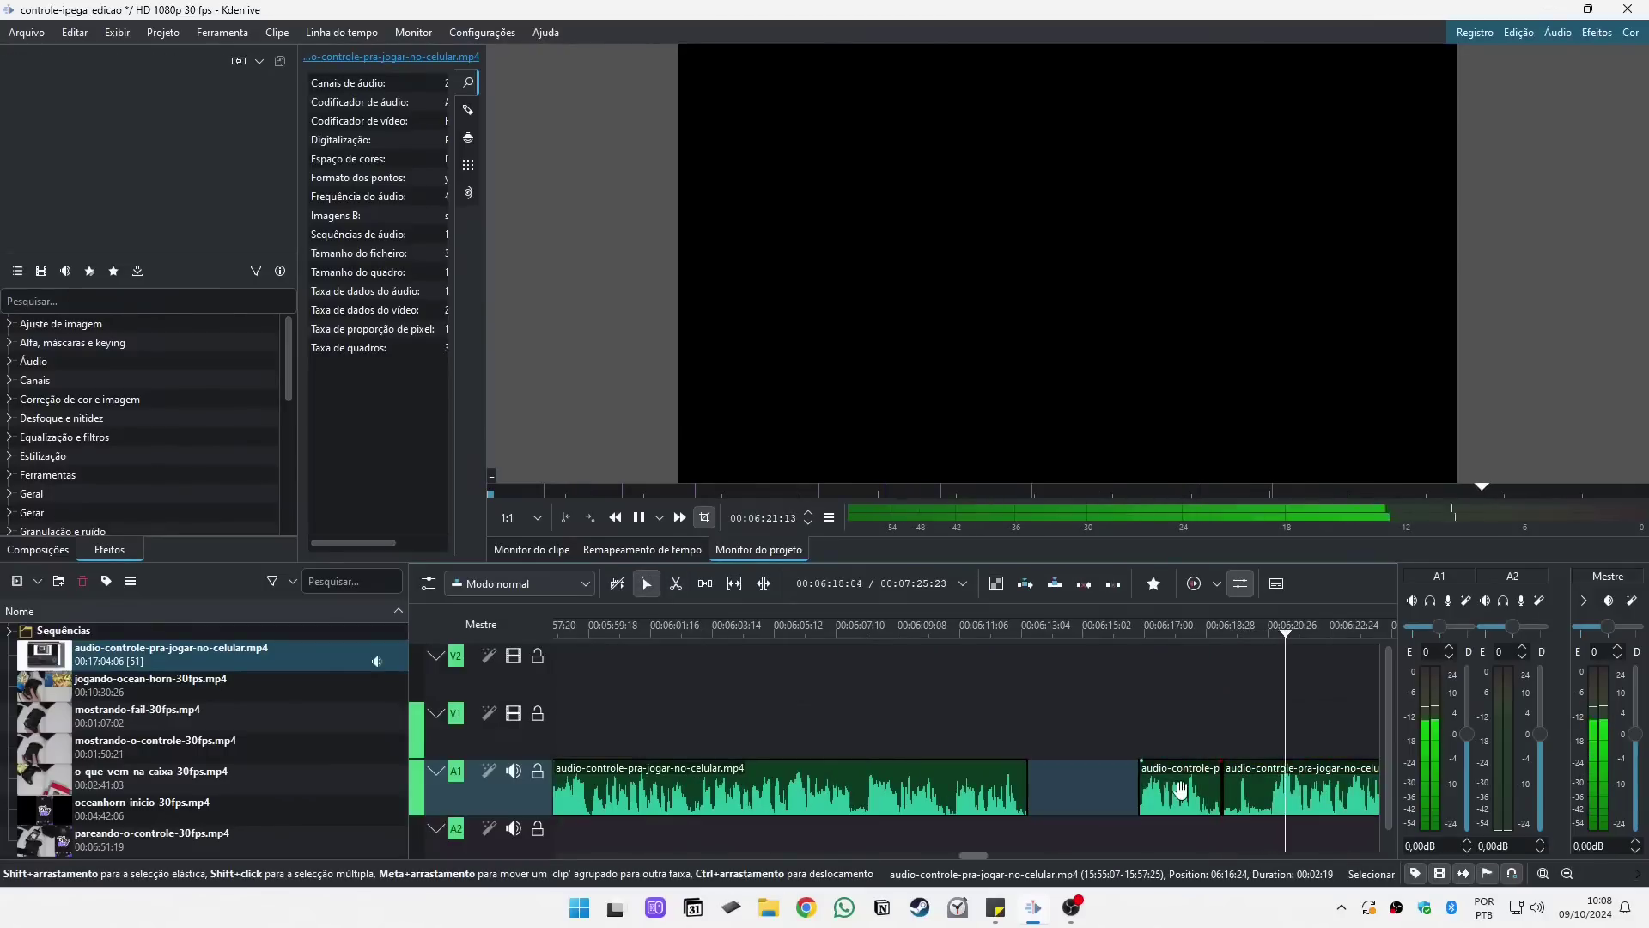
{"action": "key", "text": "space"}
{"action": "left_click_drag", "start_coordinate": [1178, 786], "coordinate": [1068, 782]}
{"action": "left_click", "coordinate": [883, 634]}
{"action": "key", "text": "space"}
Step: Cut the end off the long A1 audio clip and move the following two pieces left to close the gaps
{"action": "key", "text": "x"}
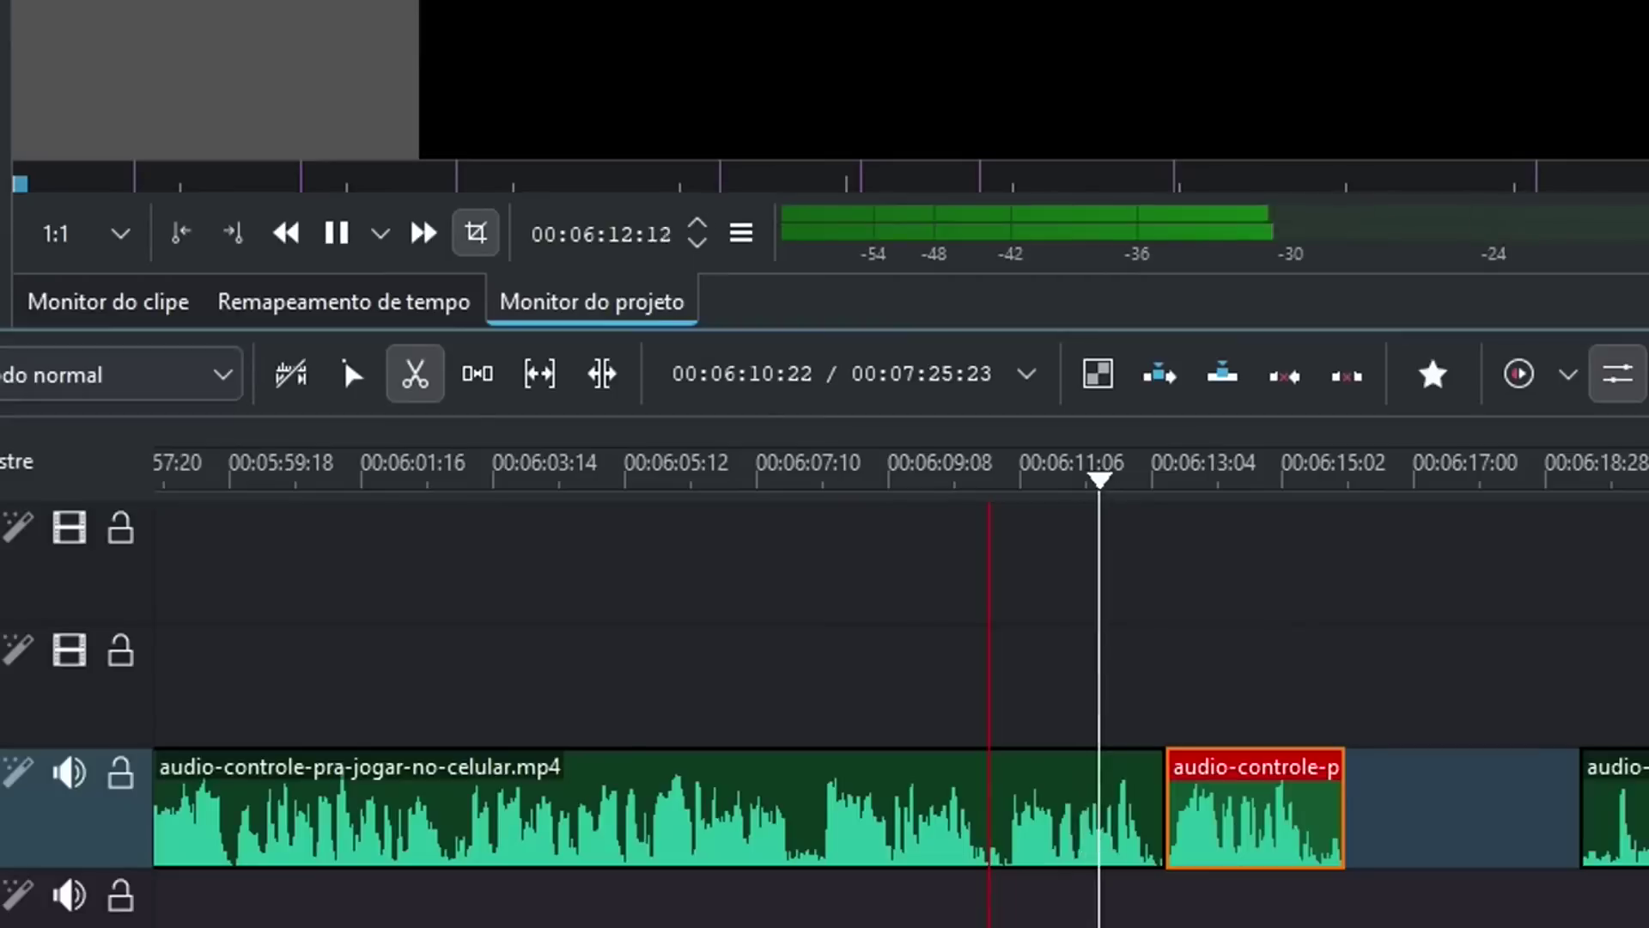
{"action": "left_click", "coordinate": [944, 786]}
{"action": "key", "text": "s"}
{"action": "left_click", "coordinate": [1034, 807]}
{"action": "key", "text": "Delete"}
{"action": "left_click_drag", "start_coordinate": [1237, 825], "coordinate": [1056, 825]}
{"action": "left_click", "coordinate": [795, 530]}
{"action": "key", "text": "space"}
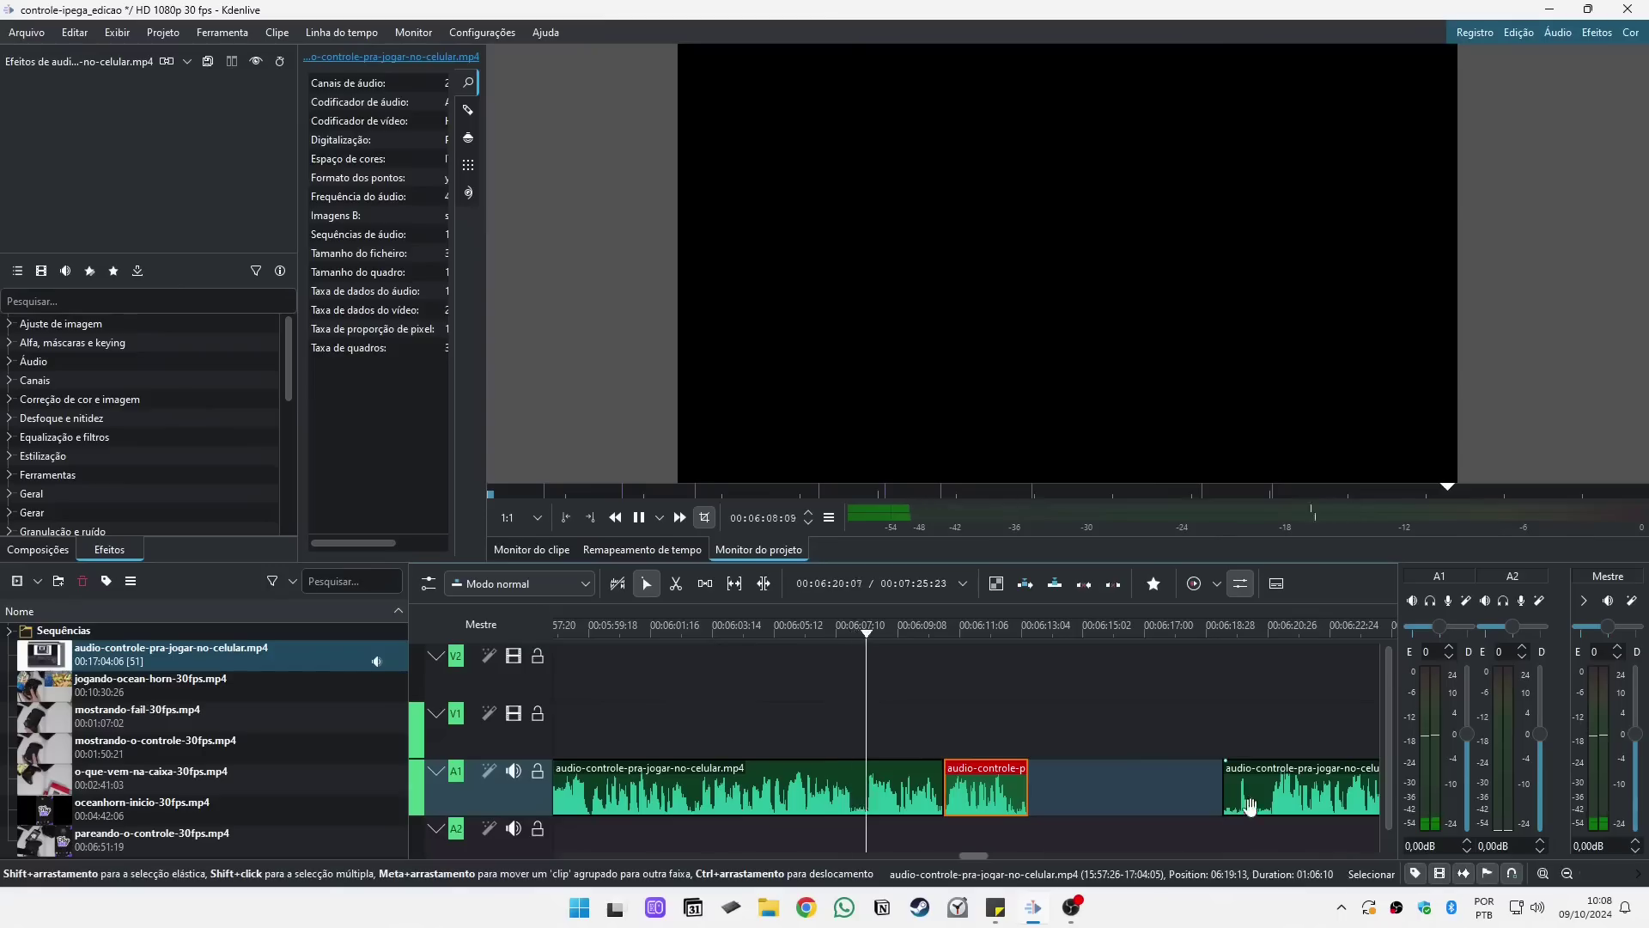
{"action": "left_click_drag", "start_coordinate": [1250, 805], "coordinate": [1055, 805]}
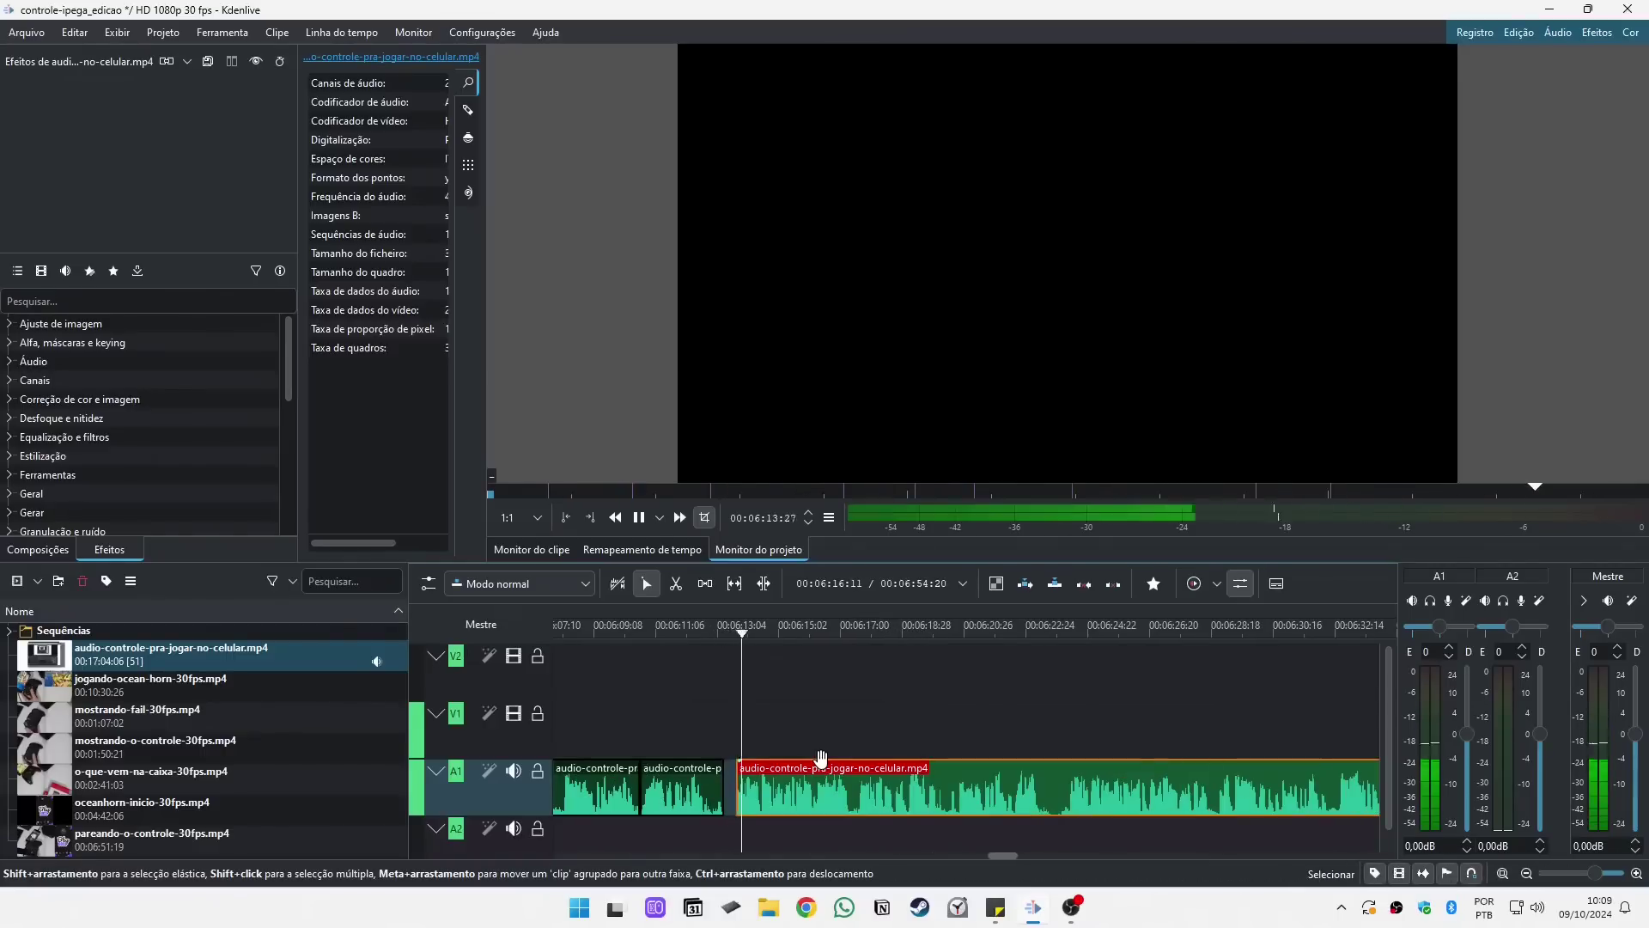
Step: Move the last A1 audio clip left against its neighbour and play back the join
{"action": "scroll", "coordinate": [749, 797], "scroll_direction": "up", "scroll_amount": 3}
{"action": "left_click_drag", "start_coordinate": [747, 799], "coordinate": [714, 806]}
{"action": "scroll", "coordinate": [706, 804], "scroll_direction": "down", "scroll_amount": 1}
{"action": "key", "text": "space"}
{"action": "left_click_drag", "start_coordinate": [605, 637], "coordinate": [553, 637]}
{"action": "key", "text": "space"}
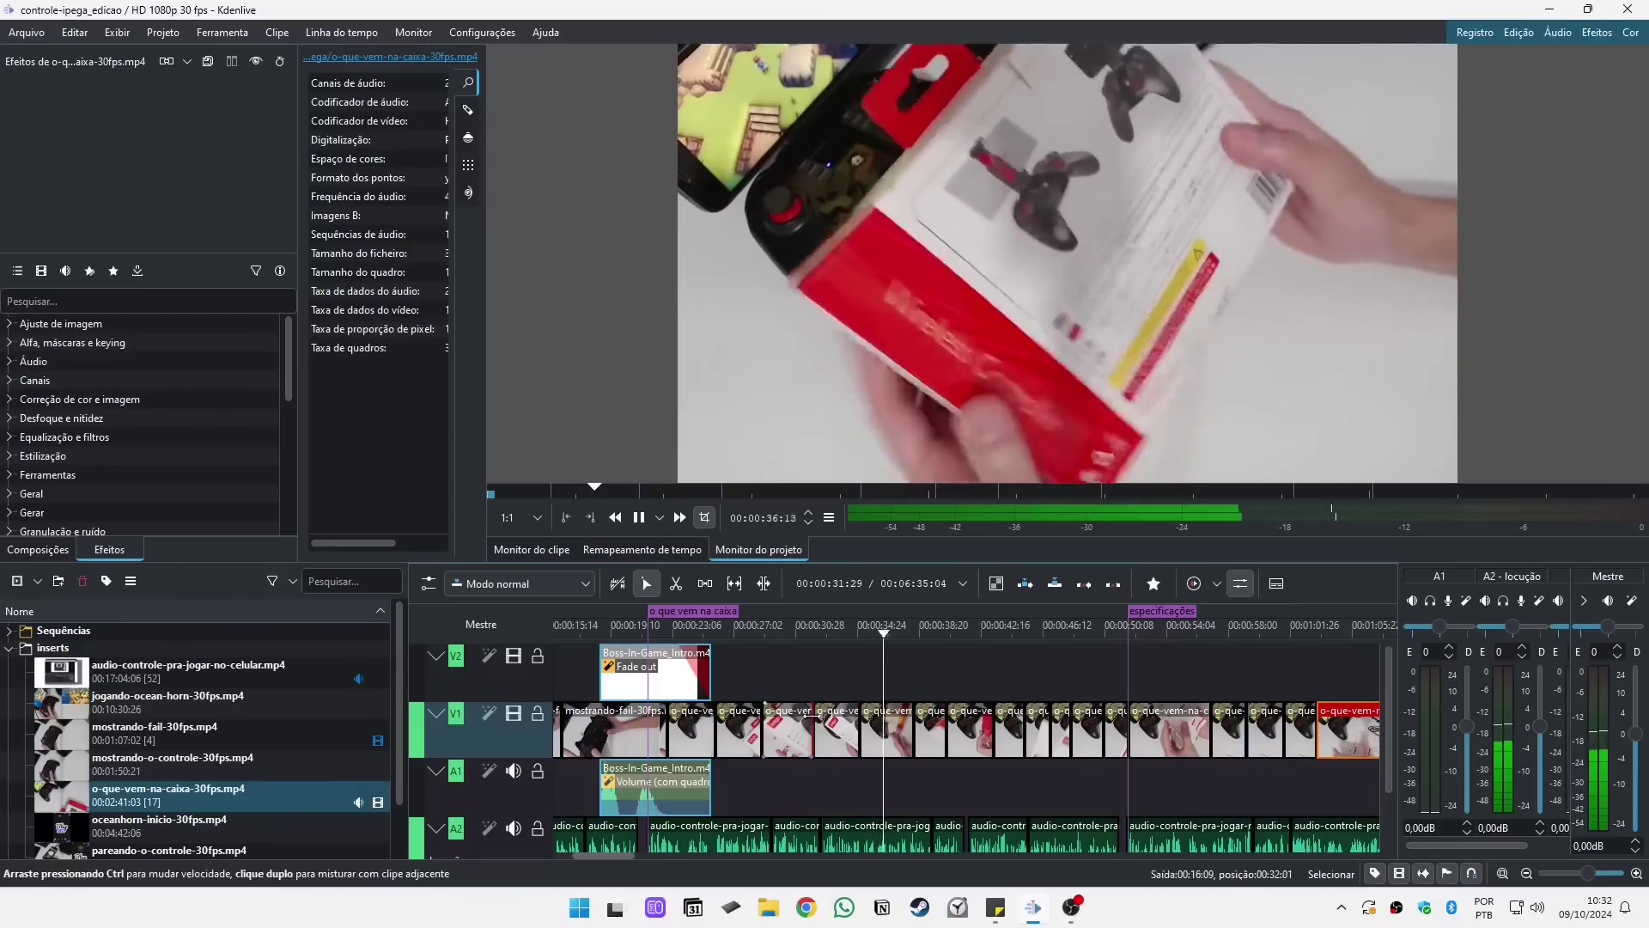
Step: Play back the unboxing section and check which clips on V1 are grouped
{"action": "left_click", "coordinate": [604, 634]}
{"action": "key", "text": "space"}
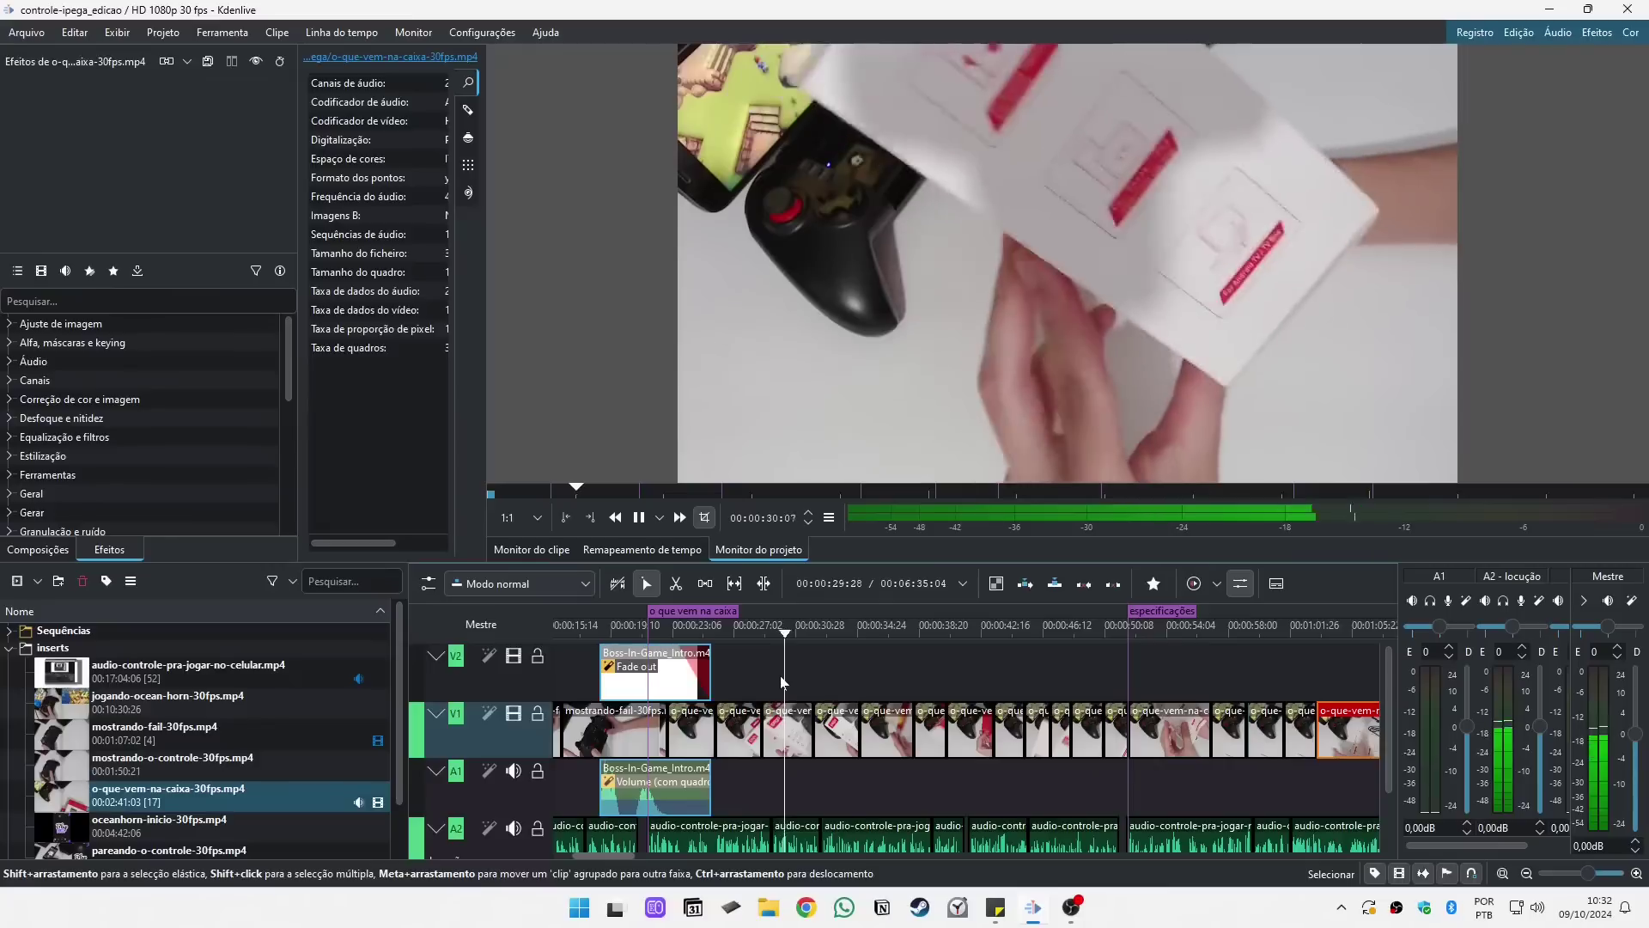
{"action": "left_click", "coordinate": [723, 651]}
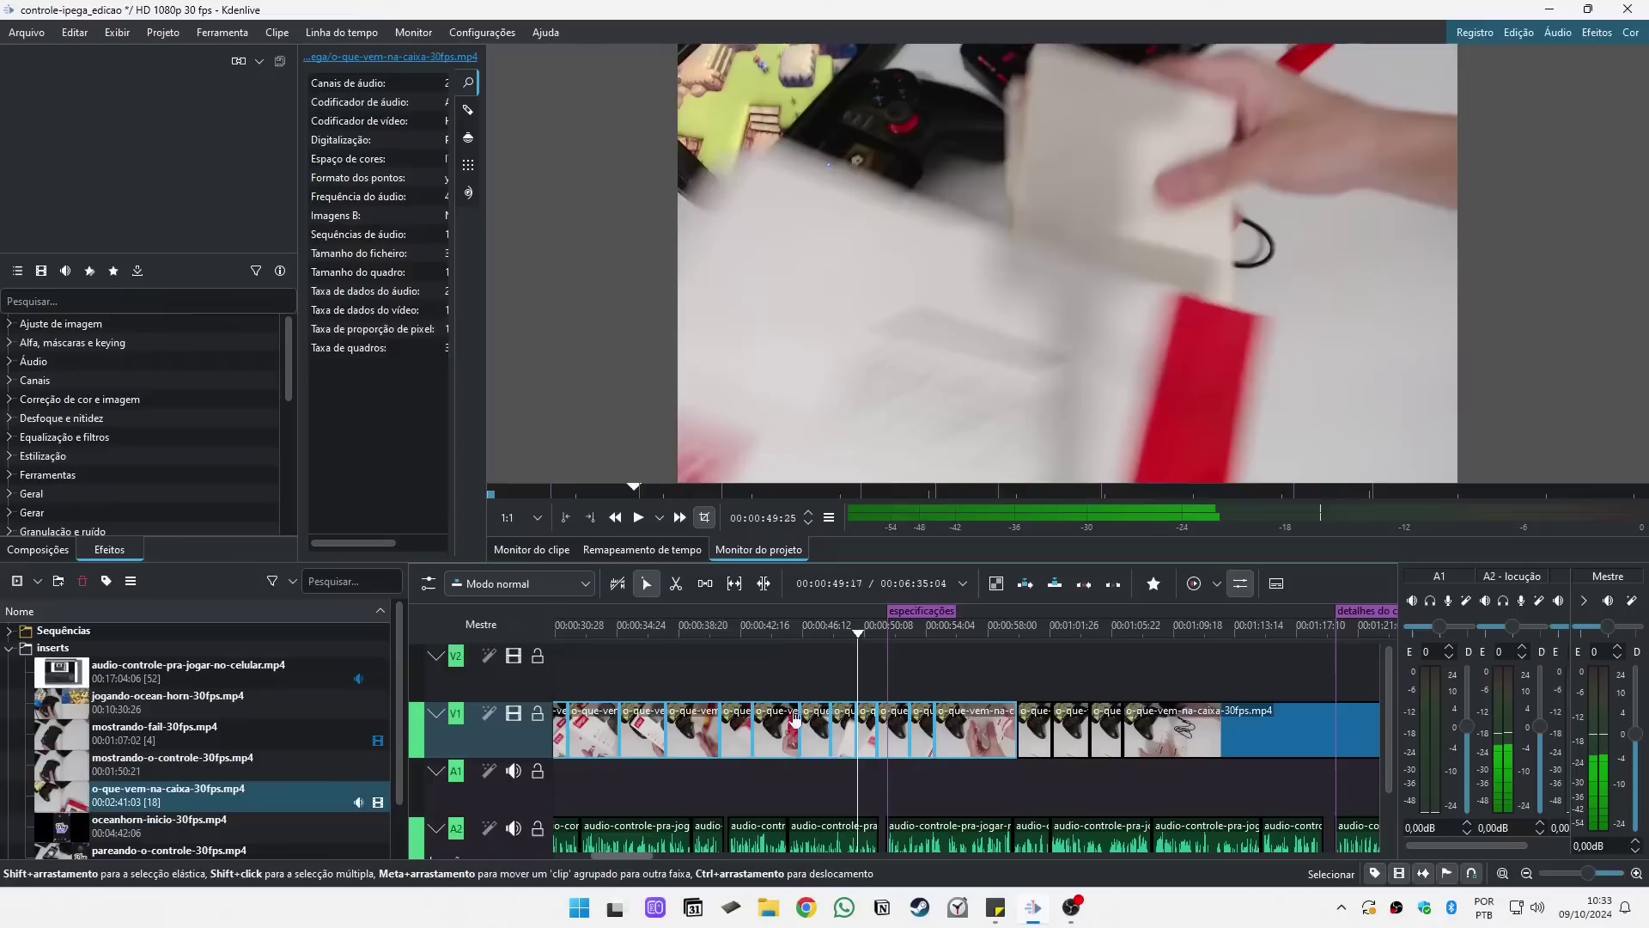
{"action": "left_click", "coordinate": [783, 717]}
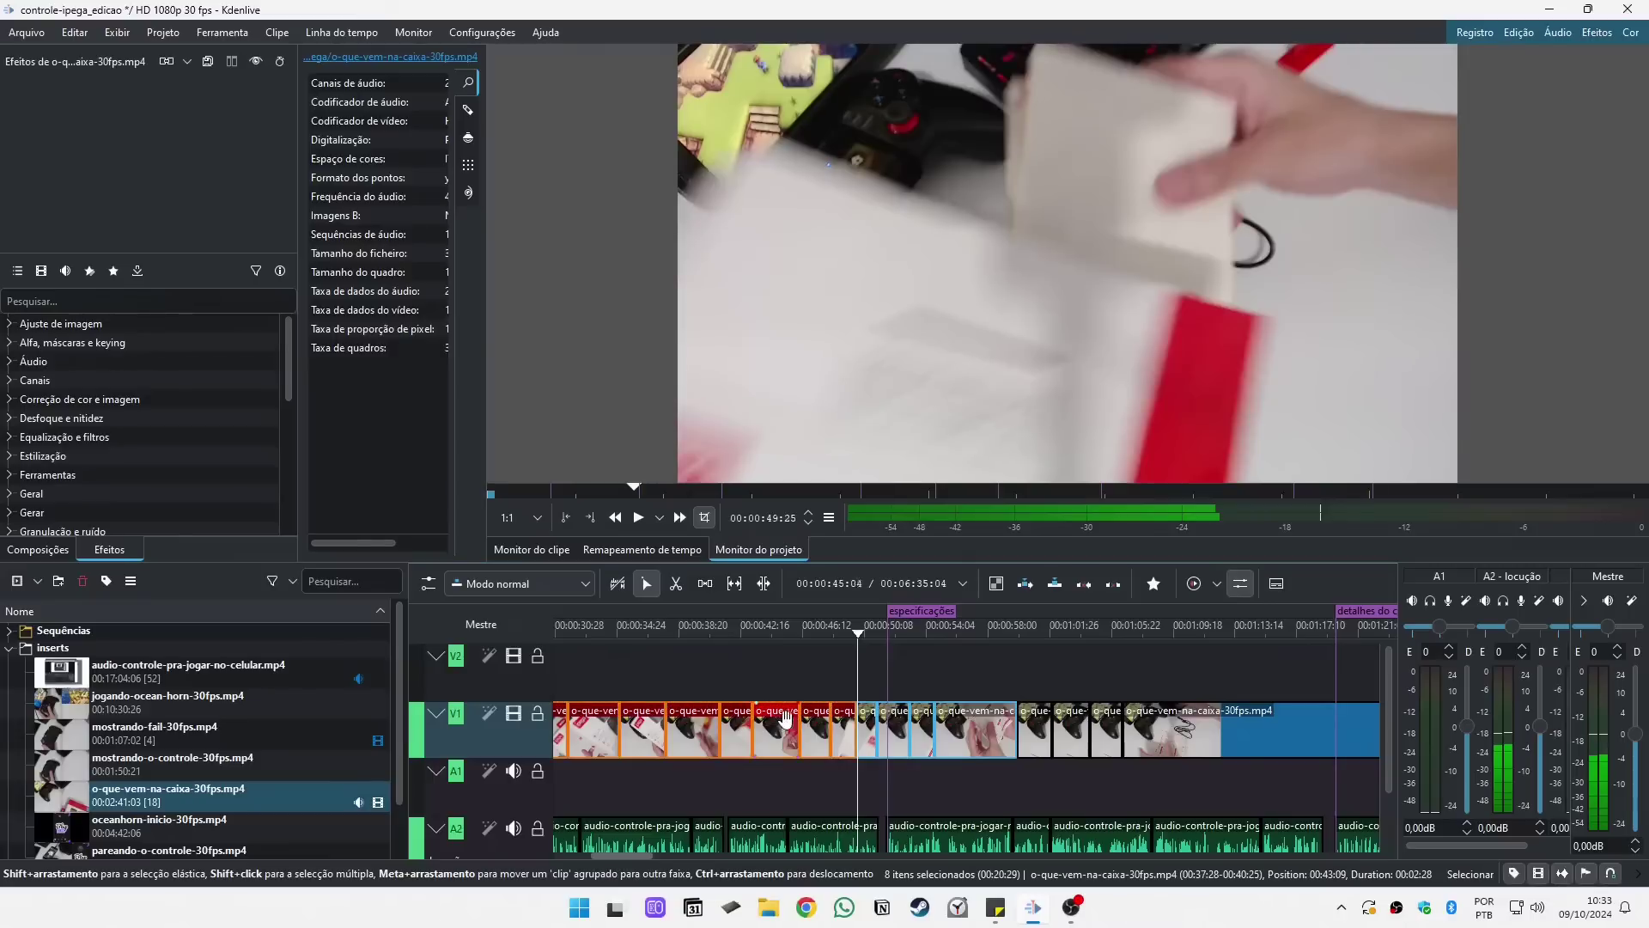
{"action": "left_click", "coordinate": [866, 722]}
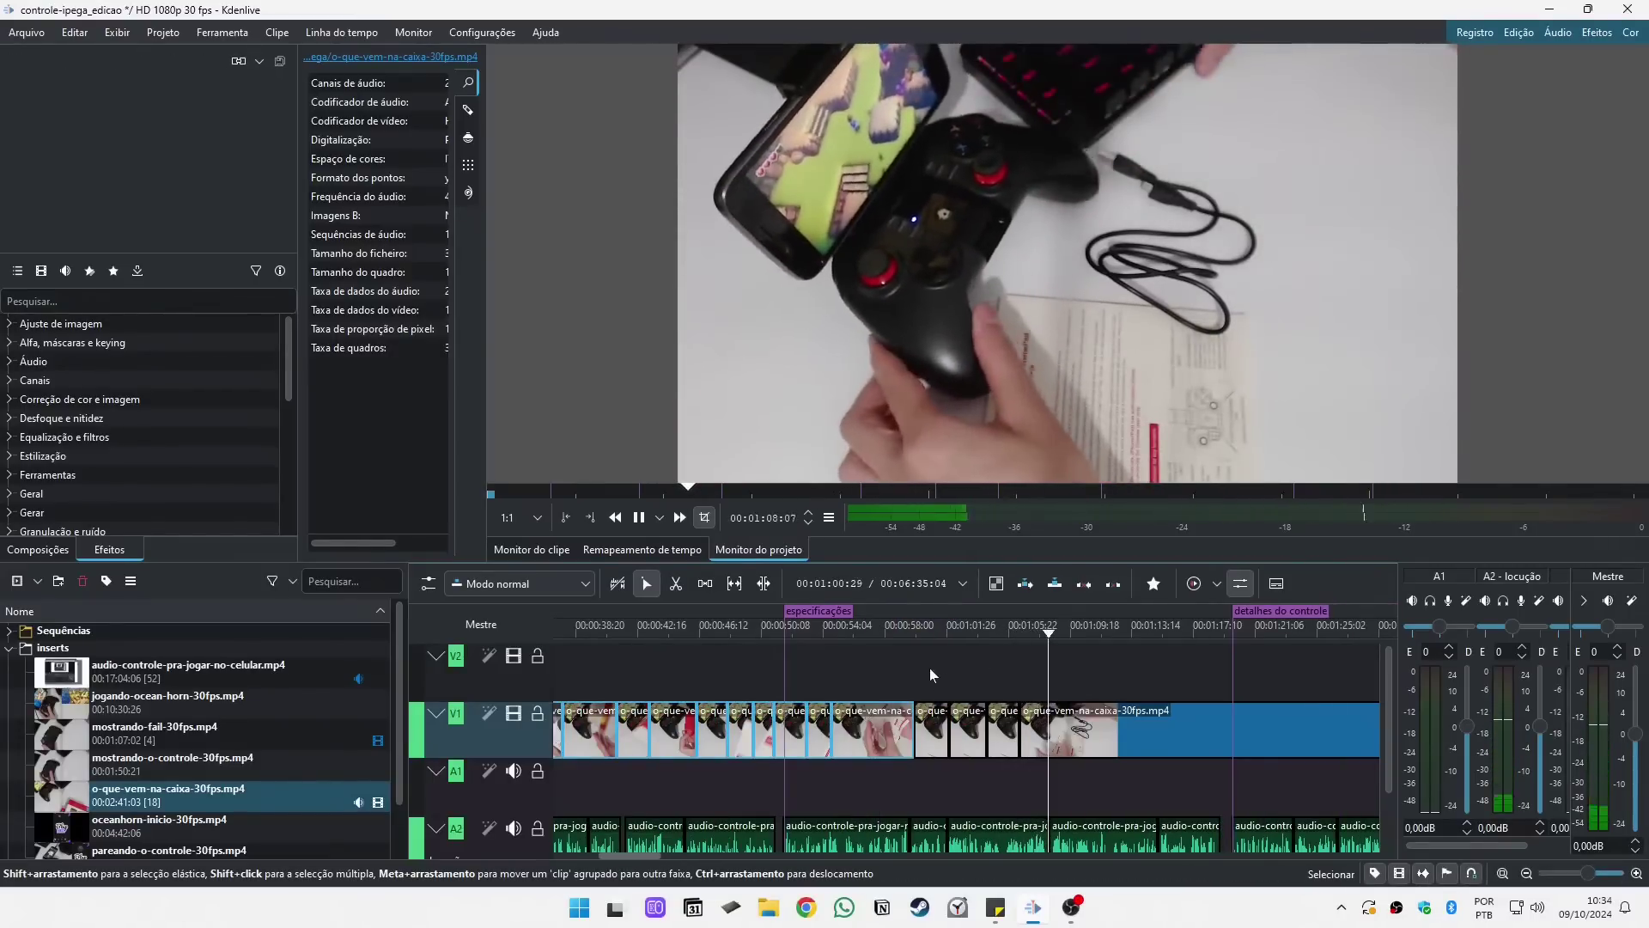
Step: Group the three ungrouped o-que-vem-na-caixa clips on V1 after the especificações marker and play back that part
{"action": "left_click", "coordinate": [929, 668]}
{"action": "right_click", "coordinate": [1019, 721]}
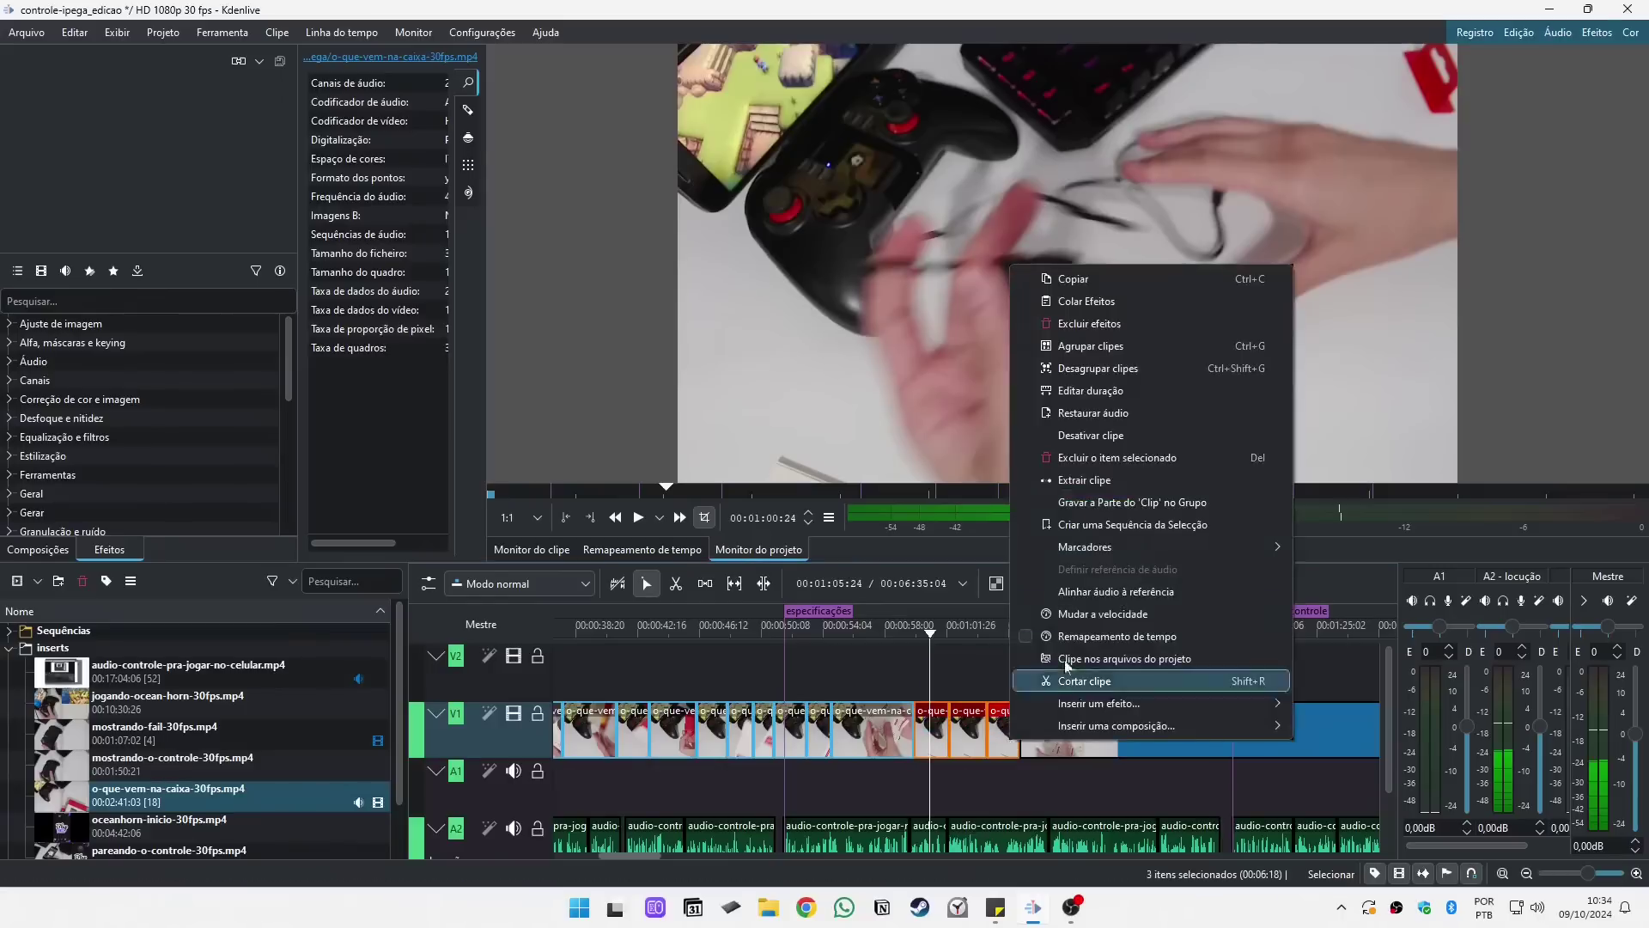
{"action": "left_click", "coordinate": [1116, 369]}
{"action": "left_click", "coordinate": [1063, 633]}
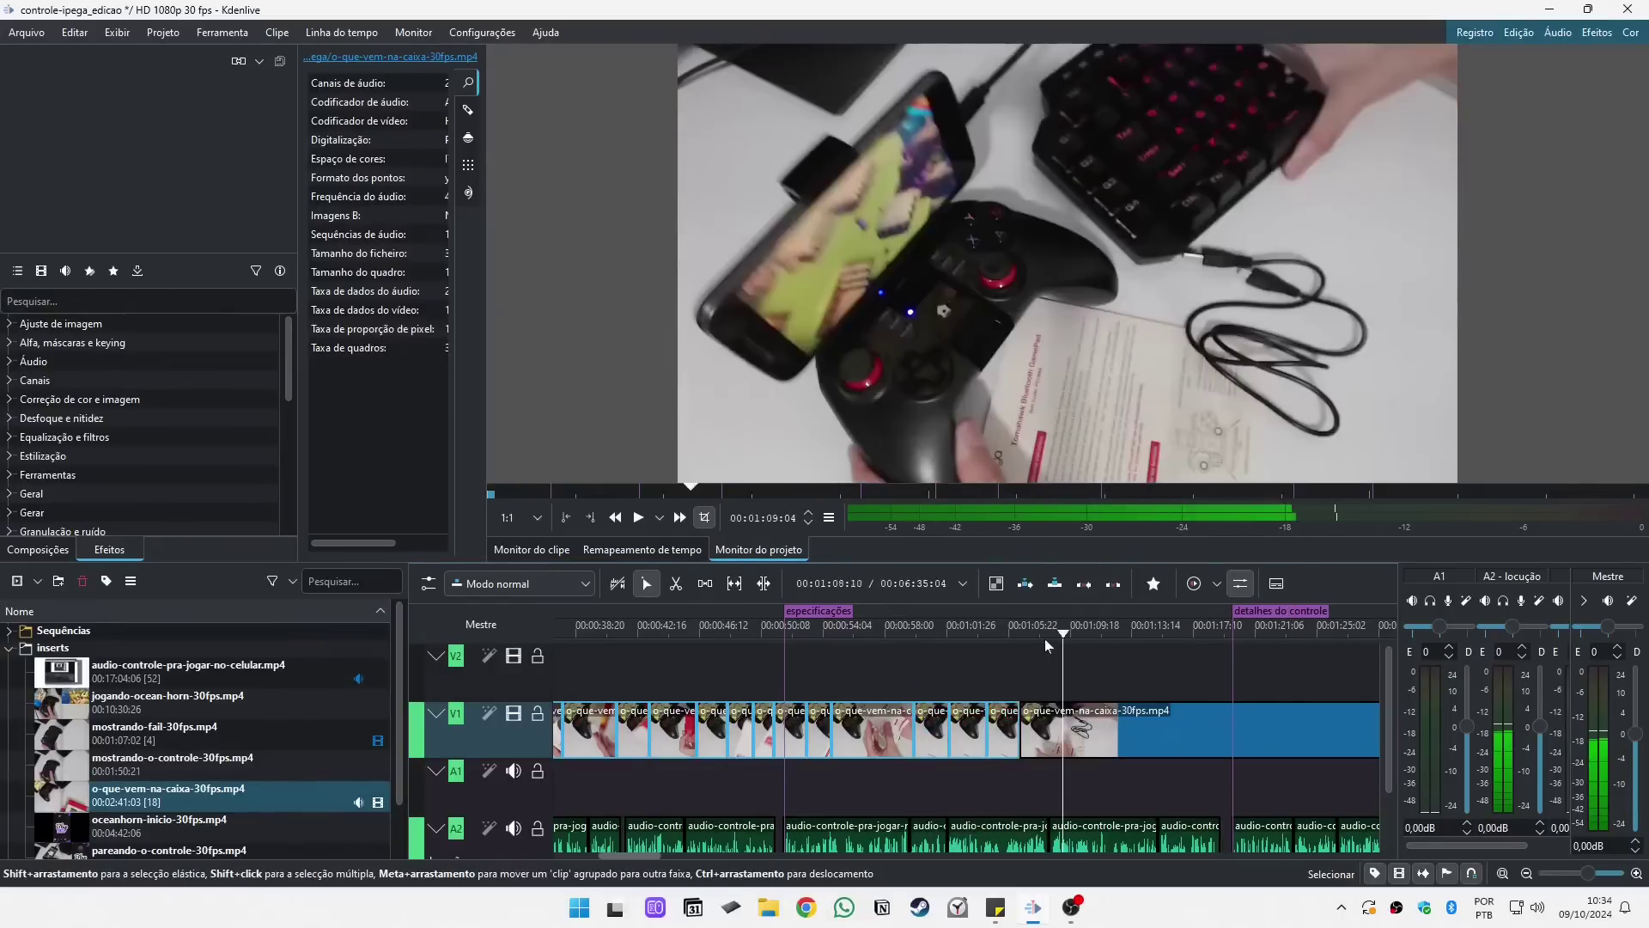
{"action": "key", "text": "space"}
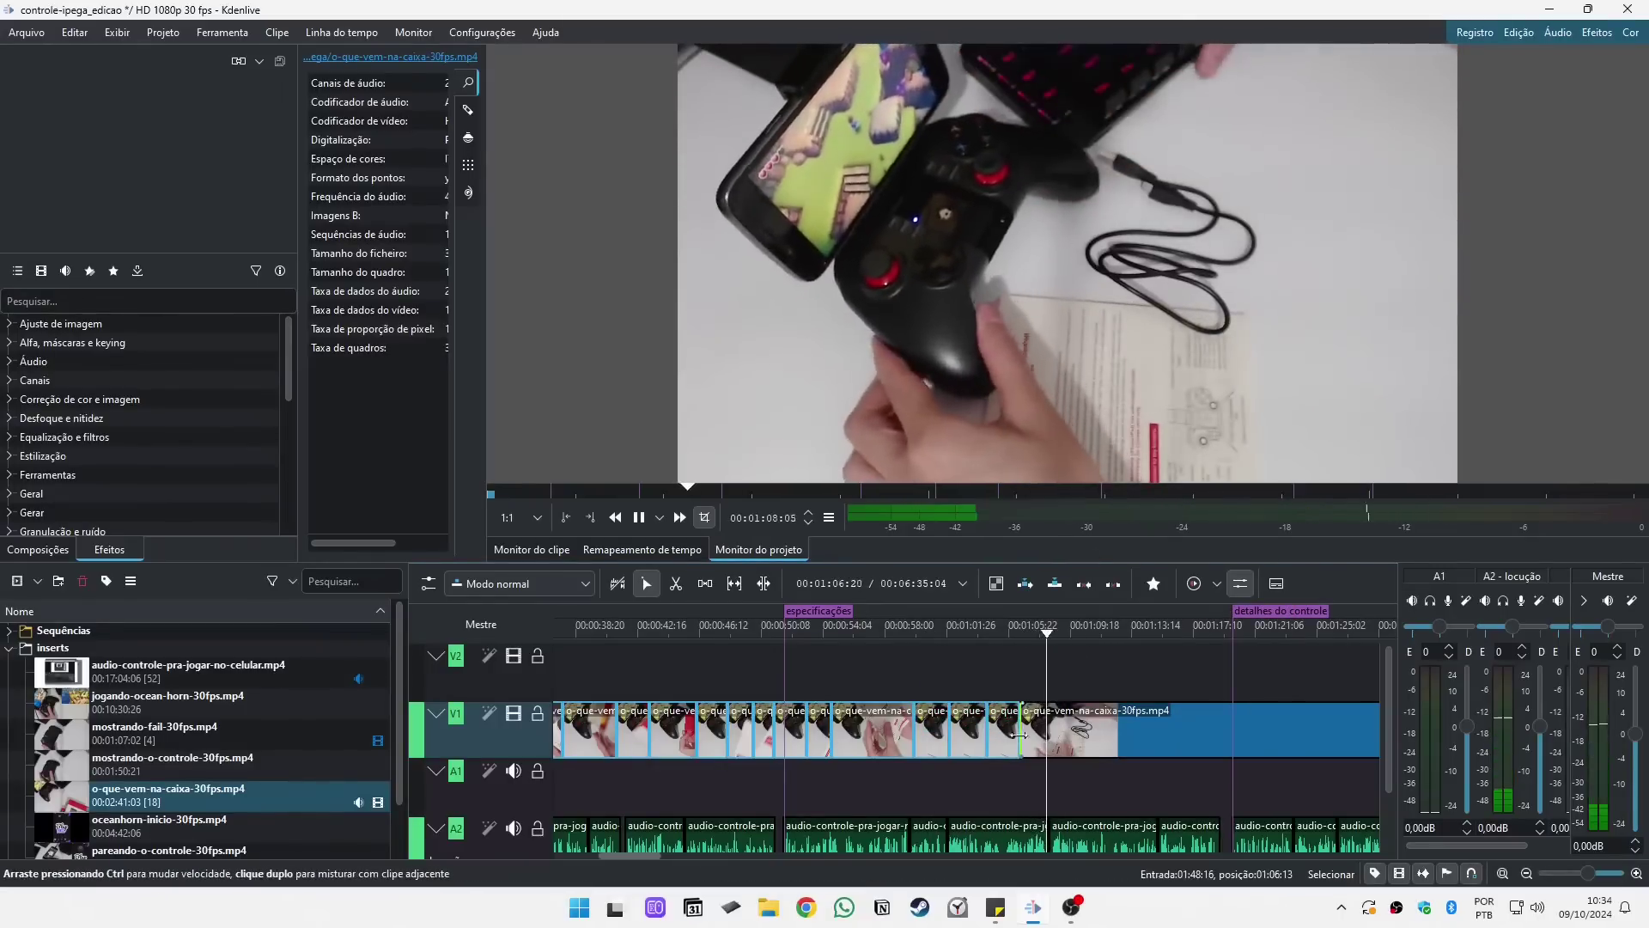
Step: Move the grouped unboxing clips from V1 to V2 above the especificações section and play back from the o que vem na caixa marker
{"action": "scroll", "coordinate": [1007, 734], "scroll_direction": "right", "scroll_amount": 3}
{"action": "scroll", "coordinate": [1008, 734], "scroll_direction": "right", "scroll_amount": 2}
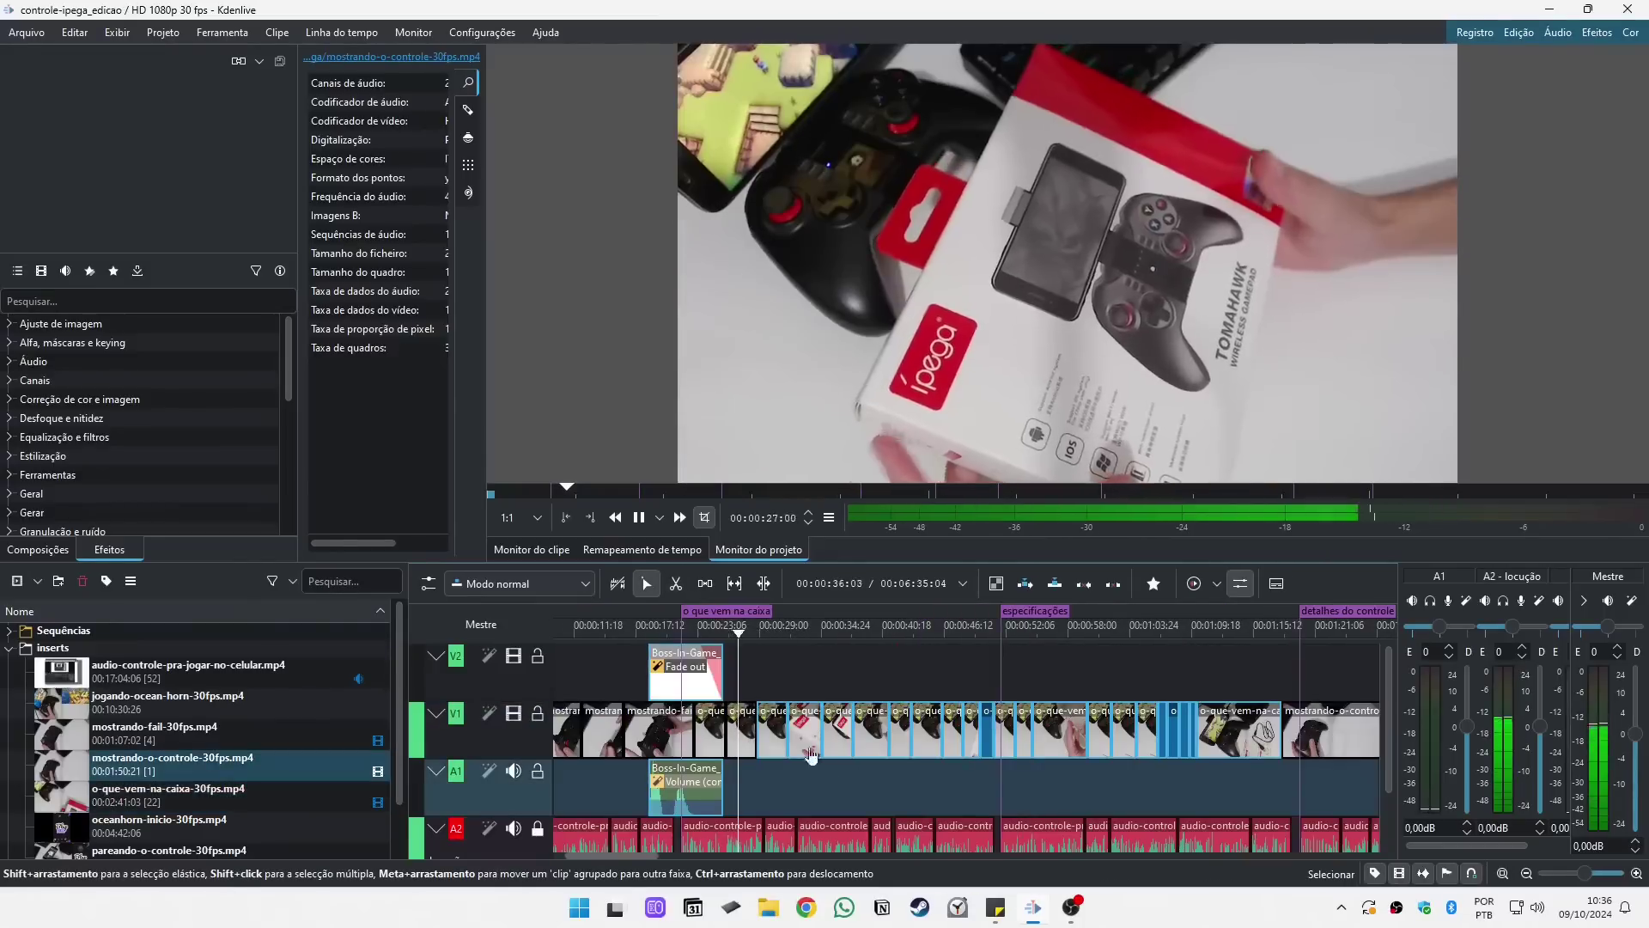
{"action": "key", "text": "space"}
{"action": "left_click_drag", "start_coordinate": [802, 738], "coordinate": [1074, 727]}
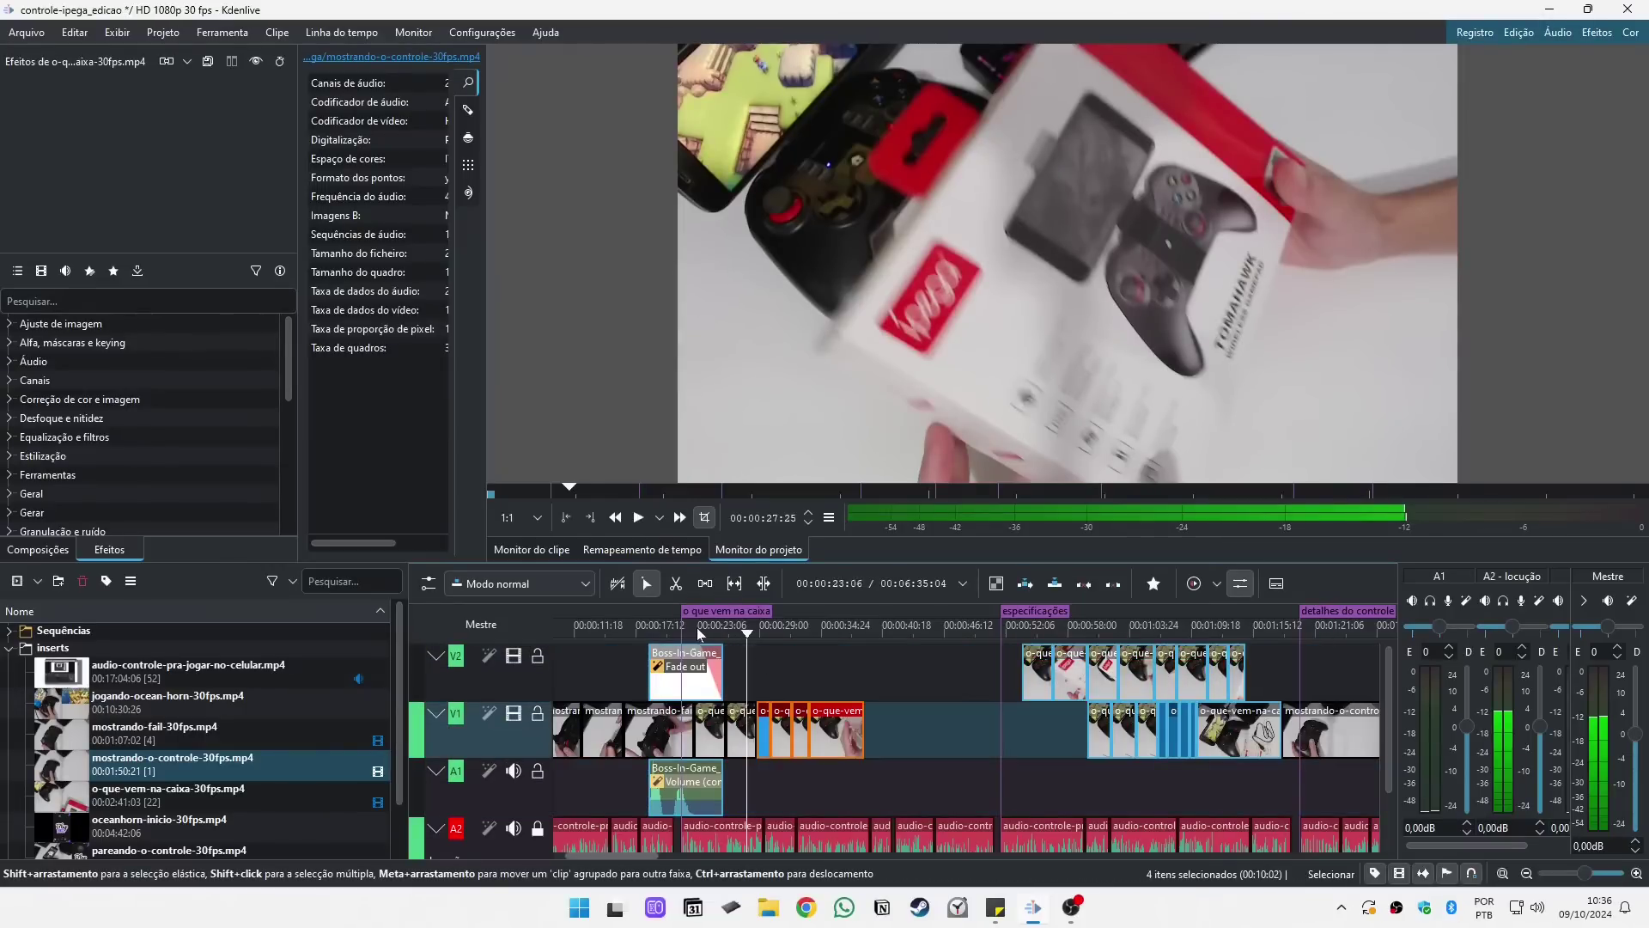
{"action": "left_click", "coordinate": [698, 627]}
{"action": "key", "text": "space"}
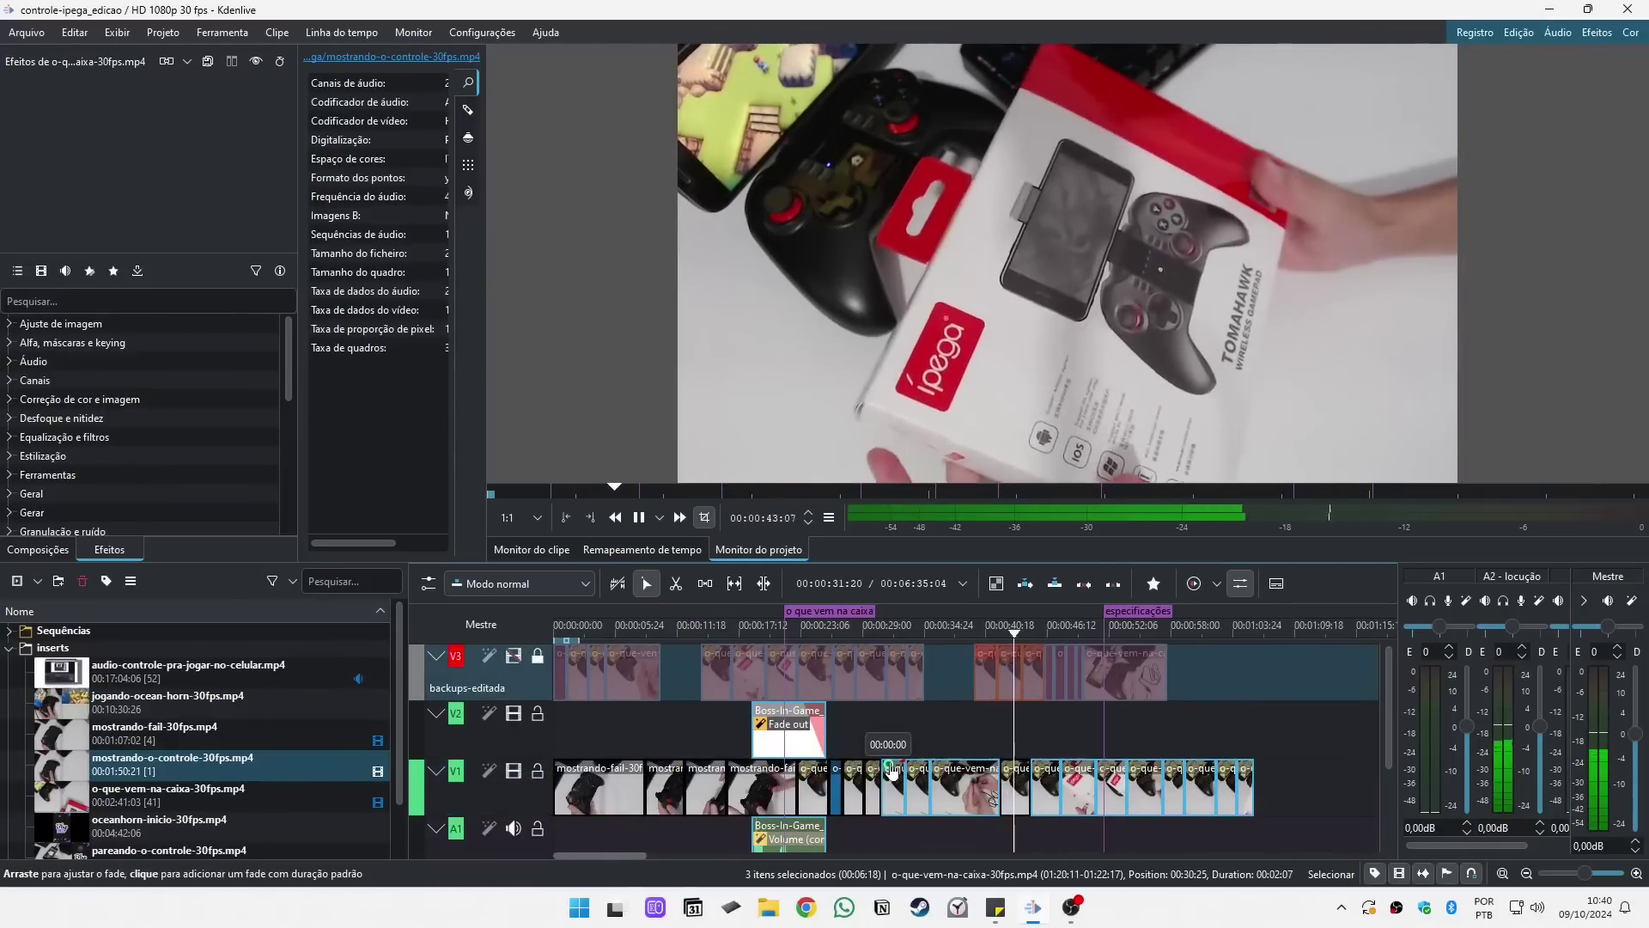
Step: Remove the short clip between the two clip groups on V1, close the gap, and save the project
{"action": "scroll", "coordinate": [912, 790], "scroll_direction": "down", "scroll_amount": 1}
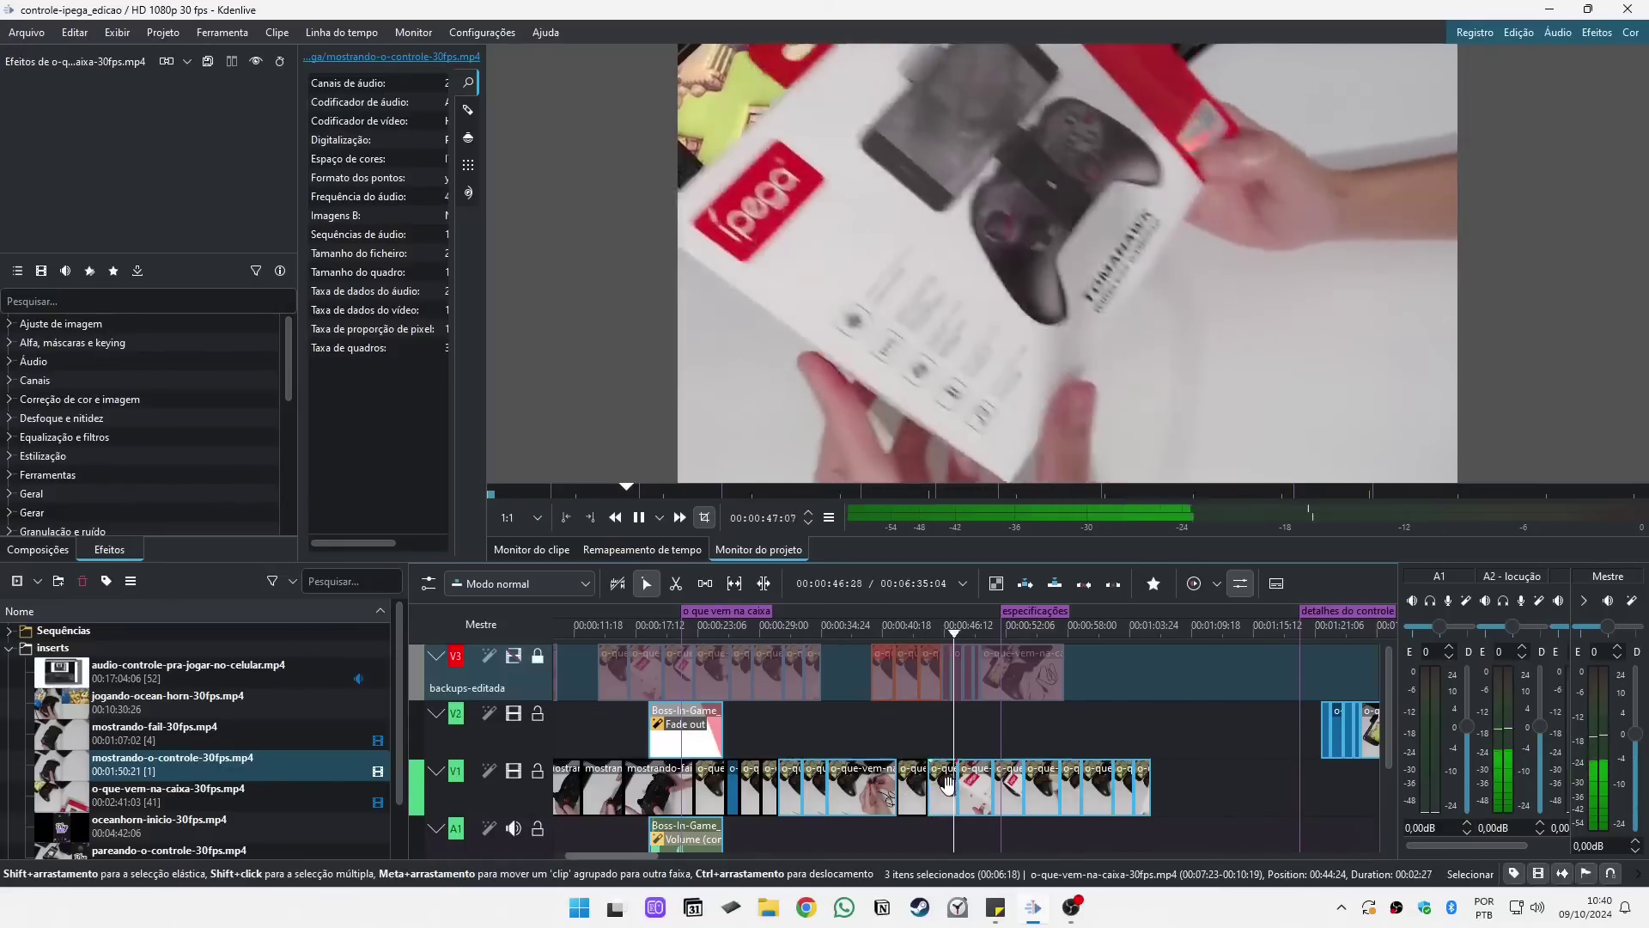
{"action": "left_click", "coordinate": [926, 790]}
{"action": "left_click_drag", "start_coordinate": [926, 790], "coordinate": [897, 790]}
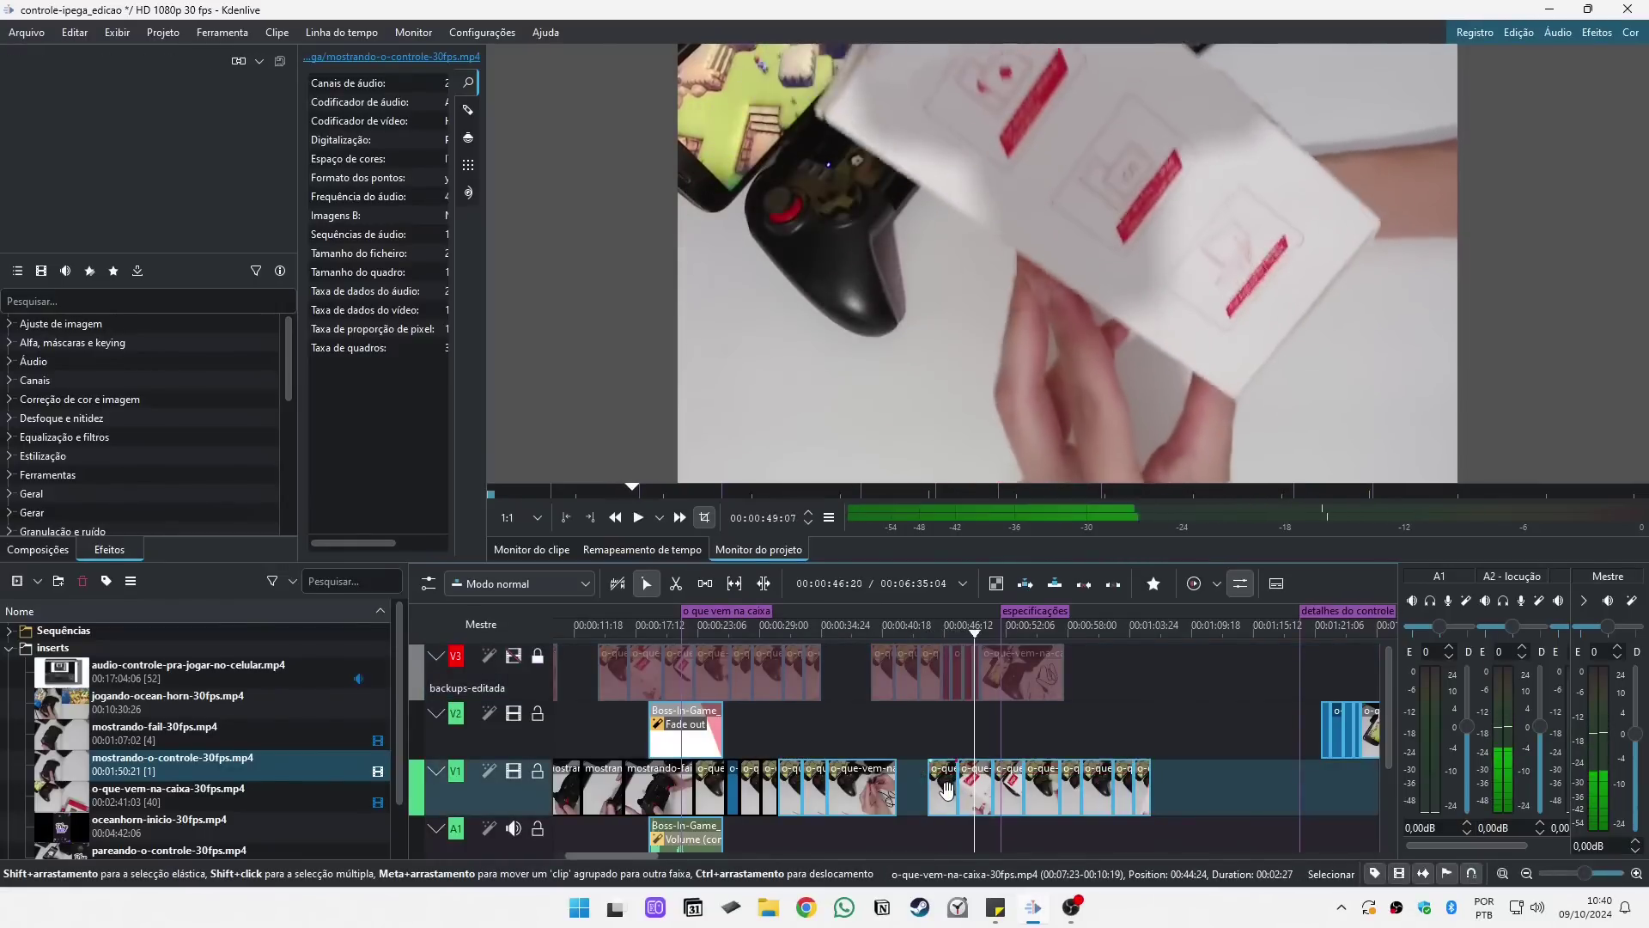
{"action": "left_click", "coordinate": [880, 631]}
{"action": "key", "text": "ctrl+s"}
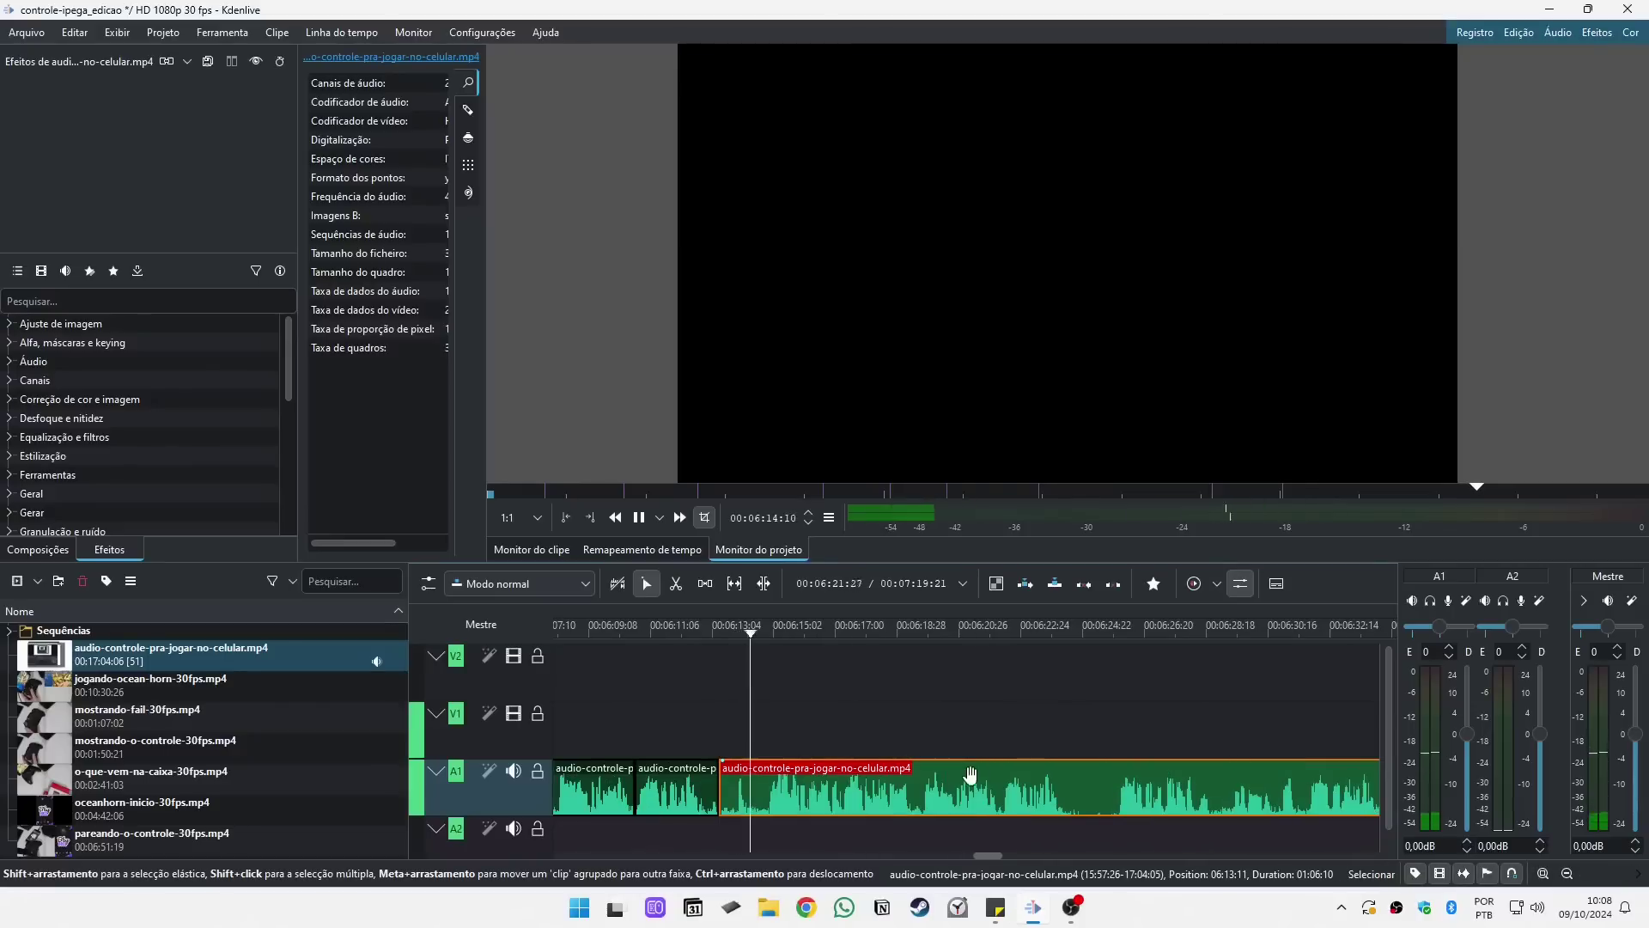
Step: Split the last A1 audio clip at the end of the silence, at about 00:06:25
{"action": "key", "text": "x"}
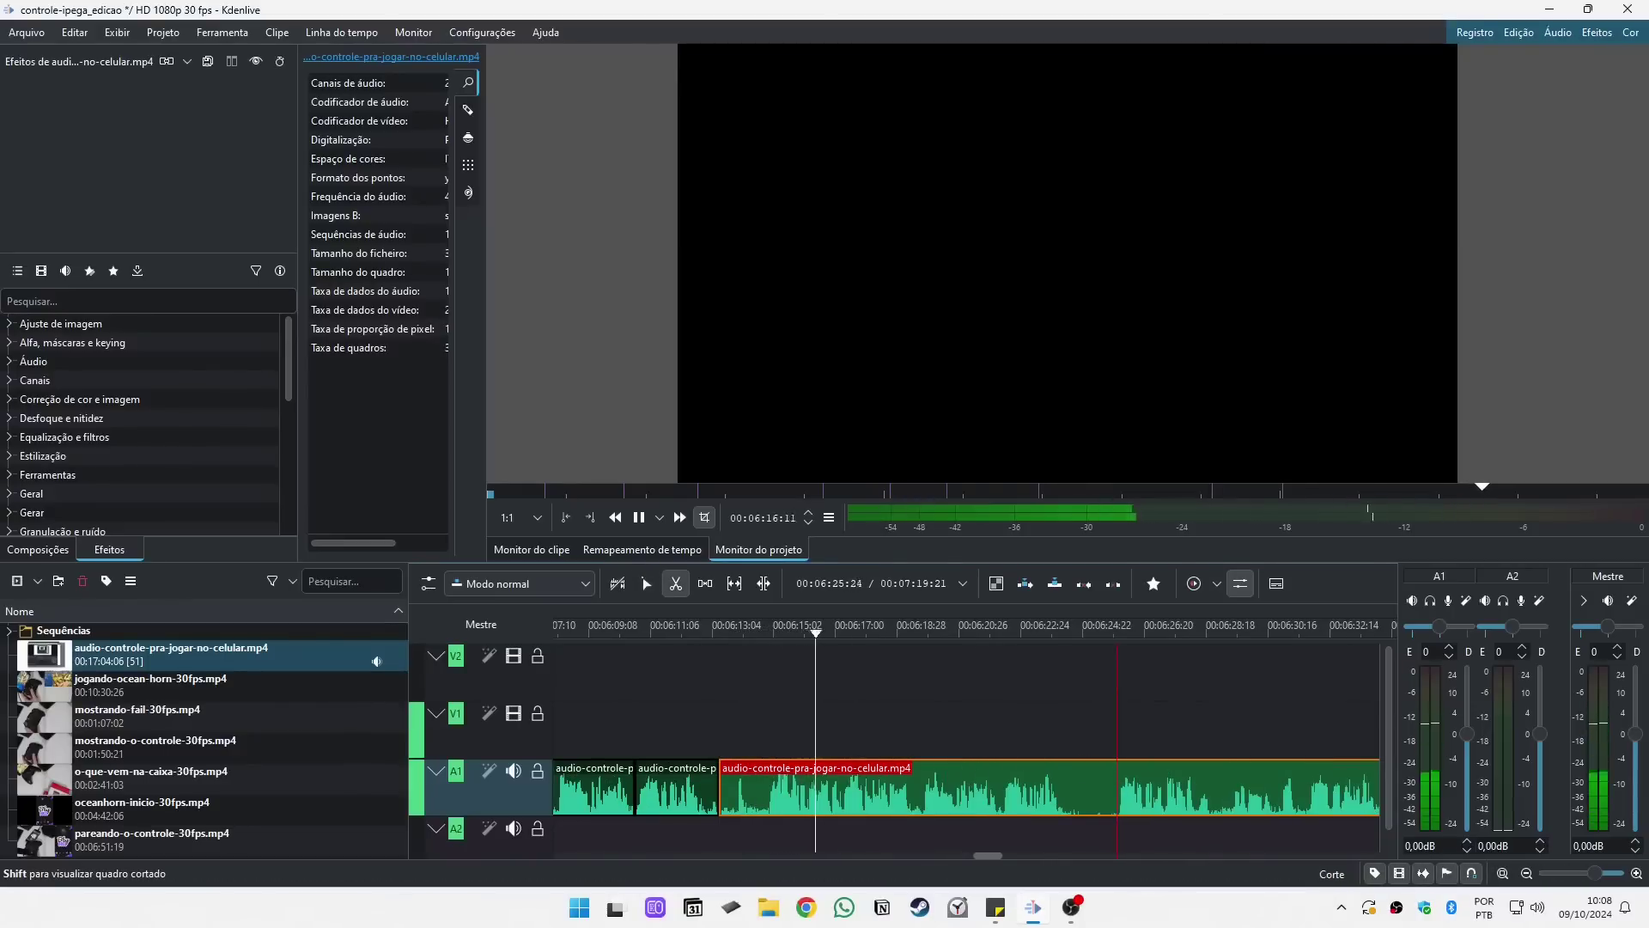
{"action": "left_click", "coordinate": [1114, 786]}
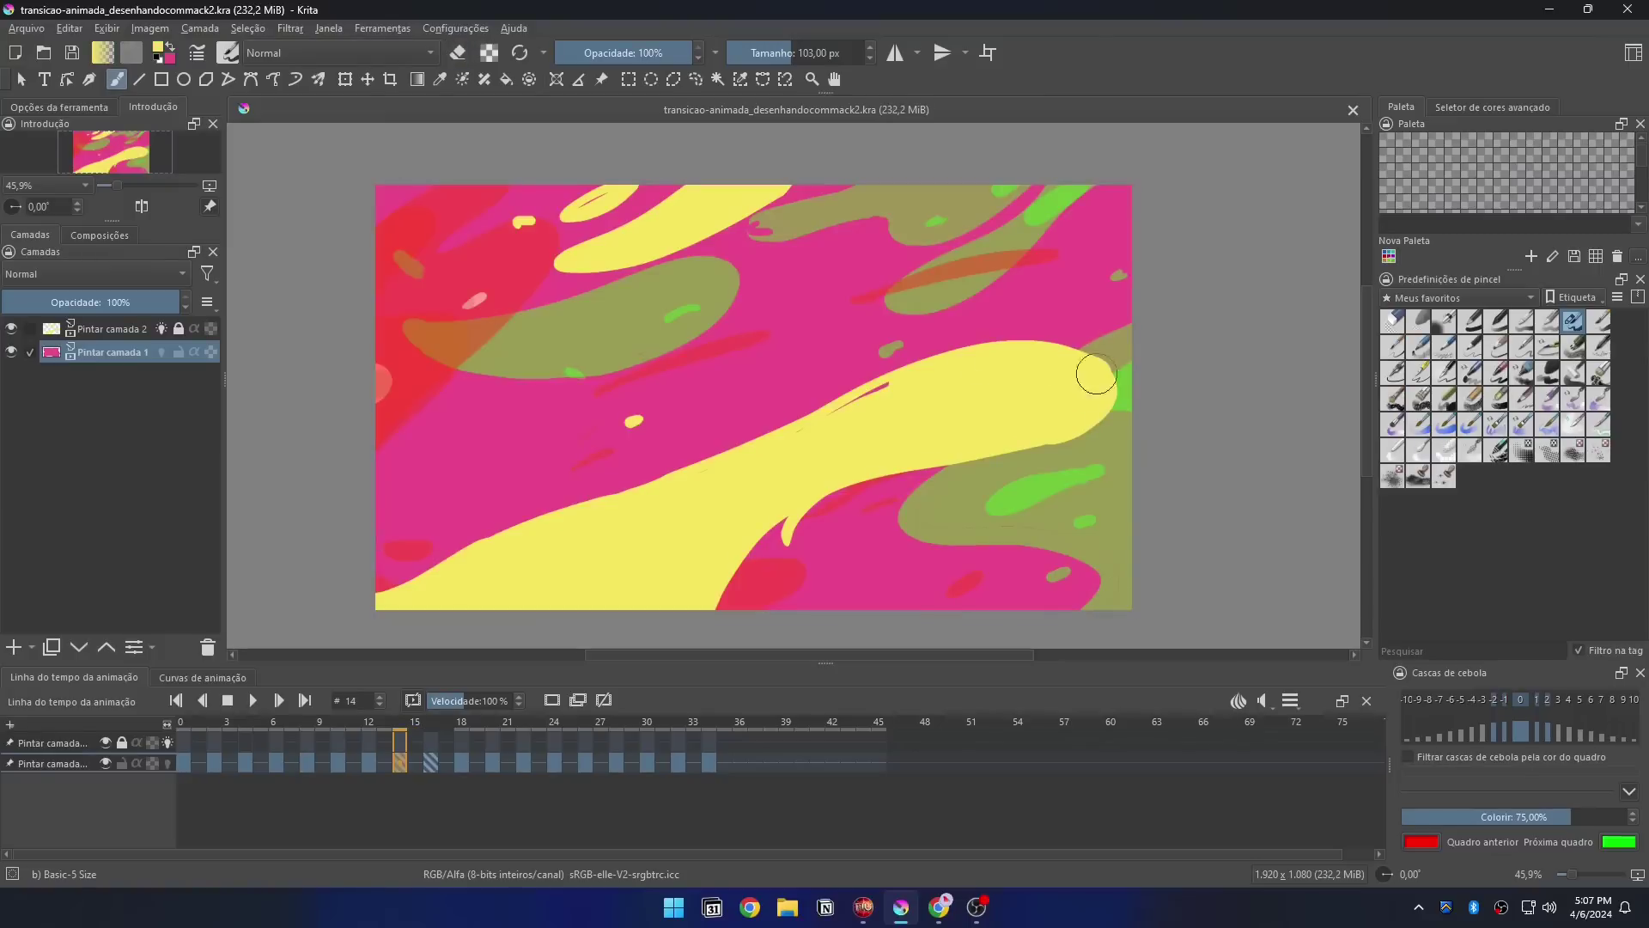
Step: In Krita, undo the last two strokes on the transition animation, lock Pintar camada 1, and unlock Pintar camada 2
{"action": "key", "text": "e"}
{"action": "key", "text": "ctrl+z"}
{"action": "key", "text": "ctrl+z"}
{"action": "left_click", "coordinate": [122, 763]}
{"action": "left_click", "coordinate": [122, 742]}
Step: Retouch the large yellow shape on Pintar camada 2 with two long strokes and go back through the preceding frames
{"action": "mouse_move", "coordinate": [599, 497]}
{"action": "left_mouse_down"}
{"action": "mouse_move", "coordinate": [1040, 344]}
{"action": "mouse_move", "coordinate": [1052, 442]}
{"action": "left_mouse_up"}
{"action": "left_click_drag", "start_coordinate": [592, 499], "coordinate": [378, 578]}
{"action": "key", "text": "Left"}
{"action": "key", "text": "Left"}
{"action": "key", "text": "Left"}
{"action": "key", "text": "Left"}
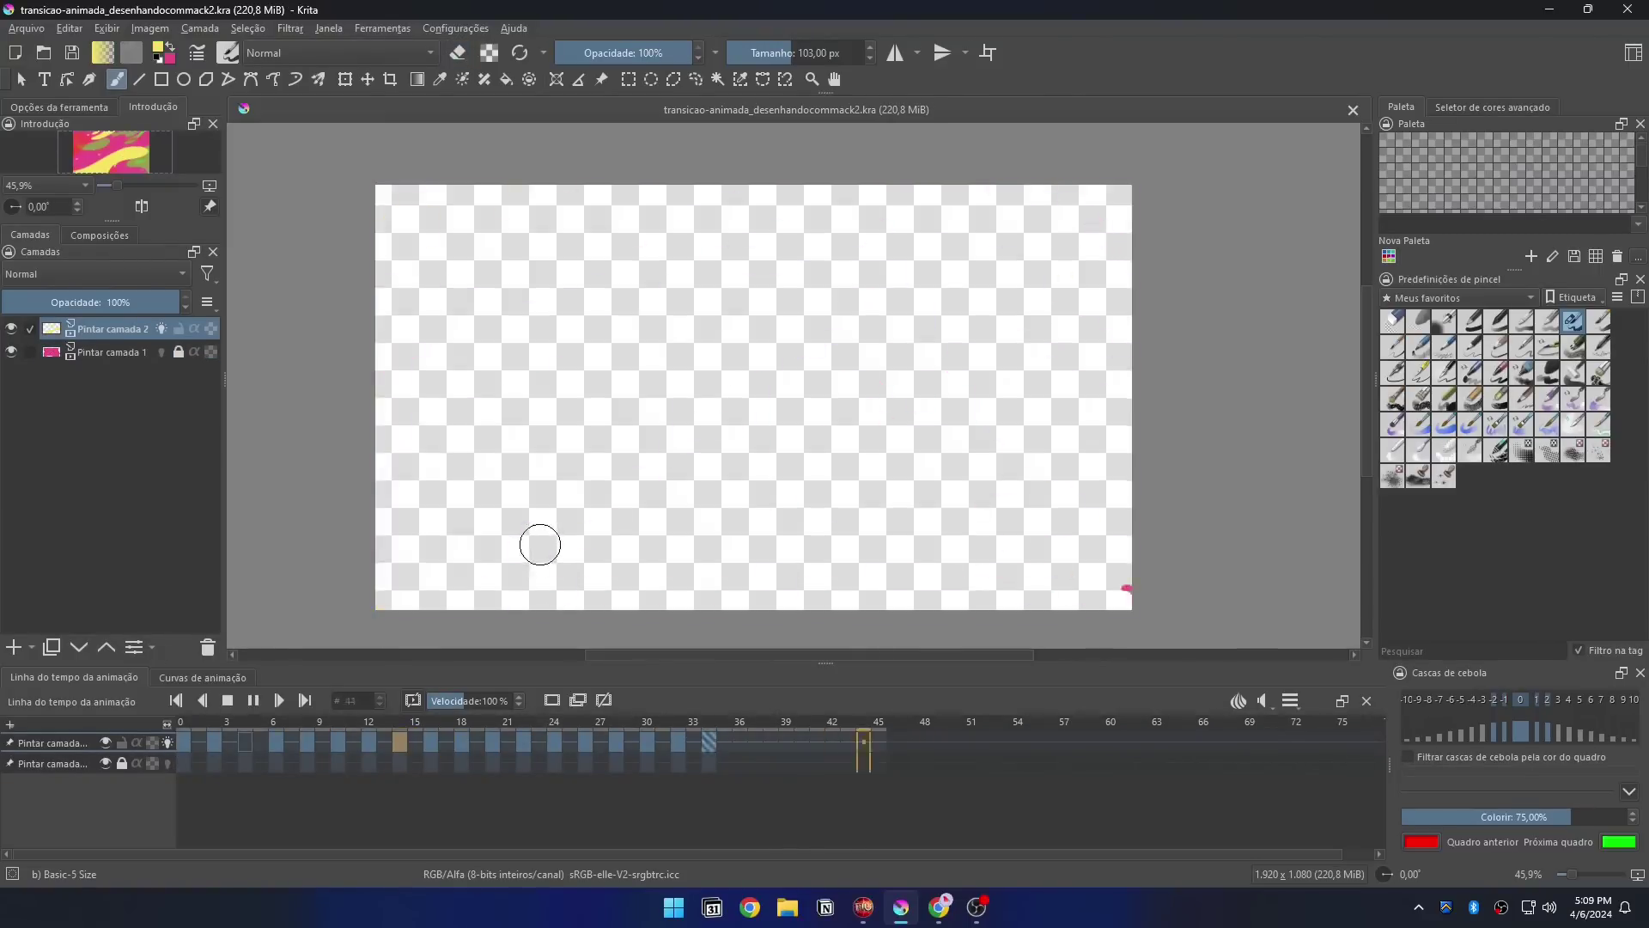
Step: Save the transition animation and play it back
{"action": "key", "text": "e"}
{"action": "key", "text": "ctrl+s"}
{"action": "key", "text": "space"}
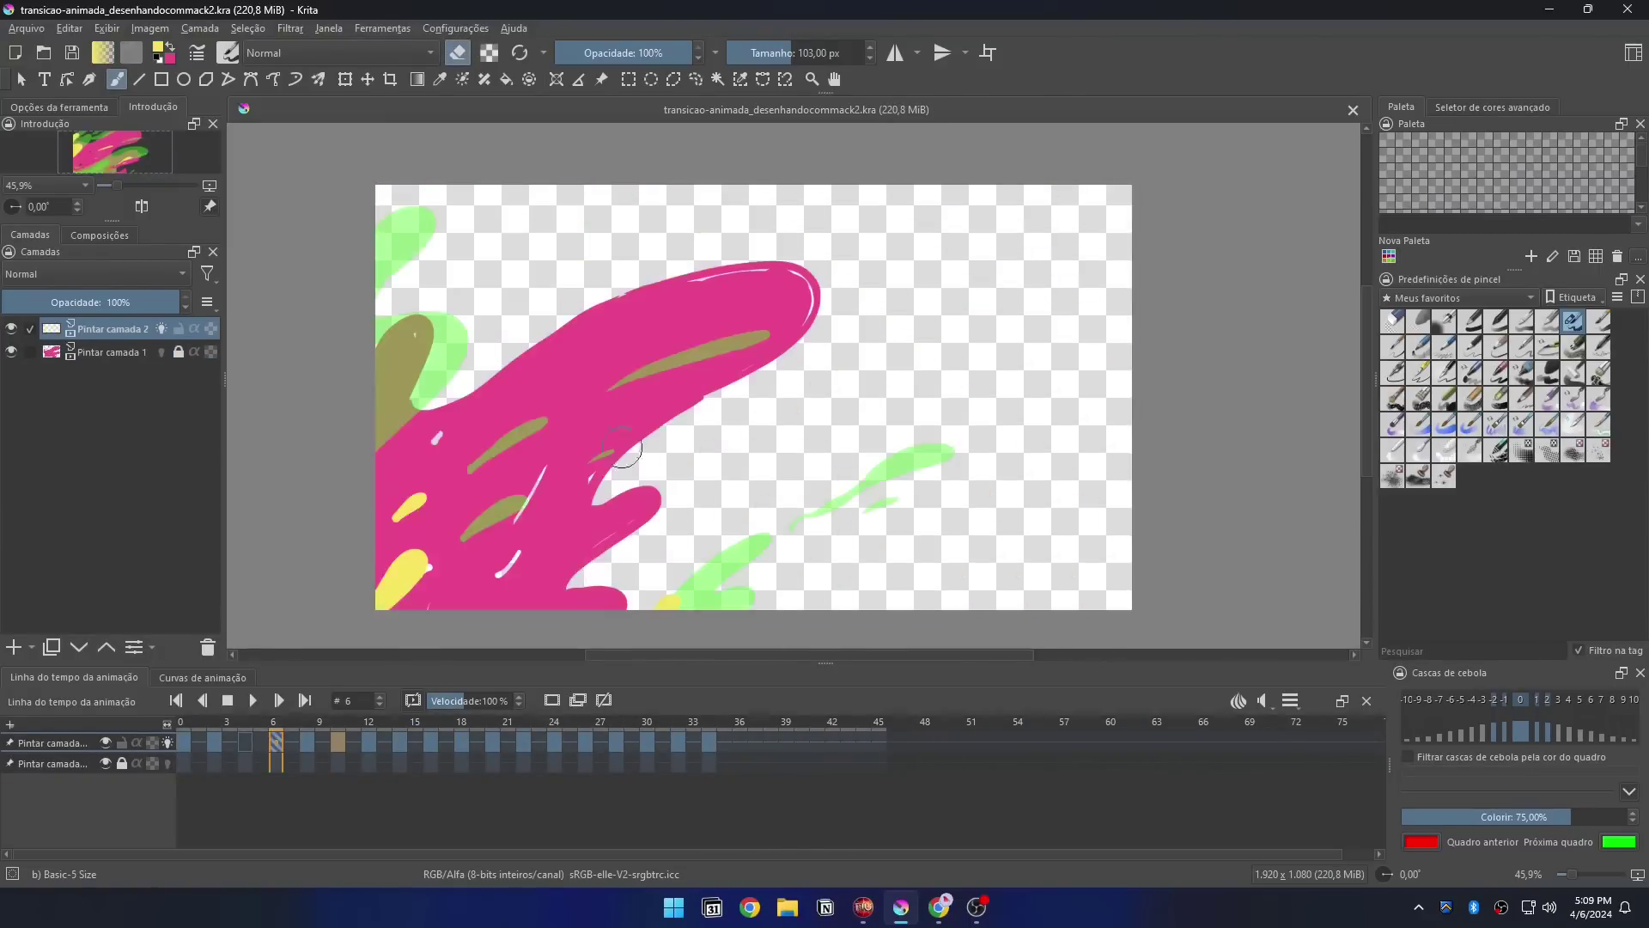
{"action": "key", "text": "space"}
{"action": "key", "text": "e"}
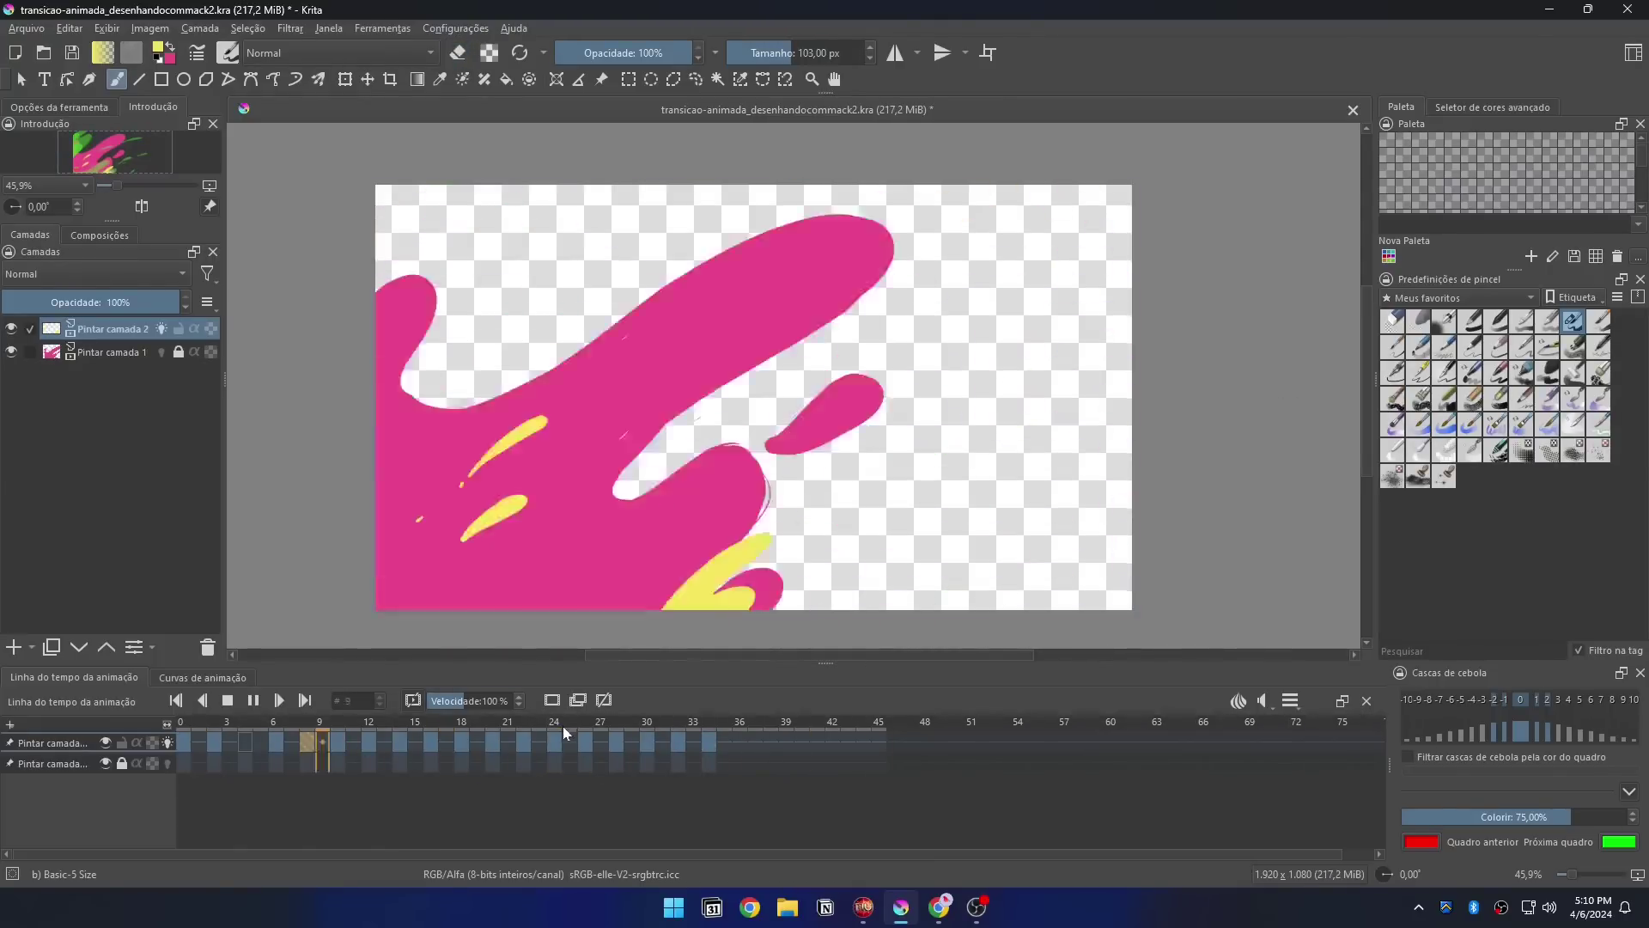
Step: Play the animation and step back and forth through the neighbouring frames to compare the paint splash shapes
{"action": "key", "text": "space"}
{"action": "key", "text": "space"}
{"action": "key", "text": "Right"}
{"action": "key", "text": "Left"}
{"action": "key", "text": "Right"}
{"action": "key", "text": "Left"}
{"action": "key", "text": "Left"}
{"action": "key", "text": "e"}
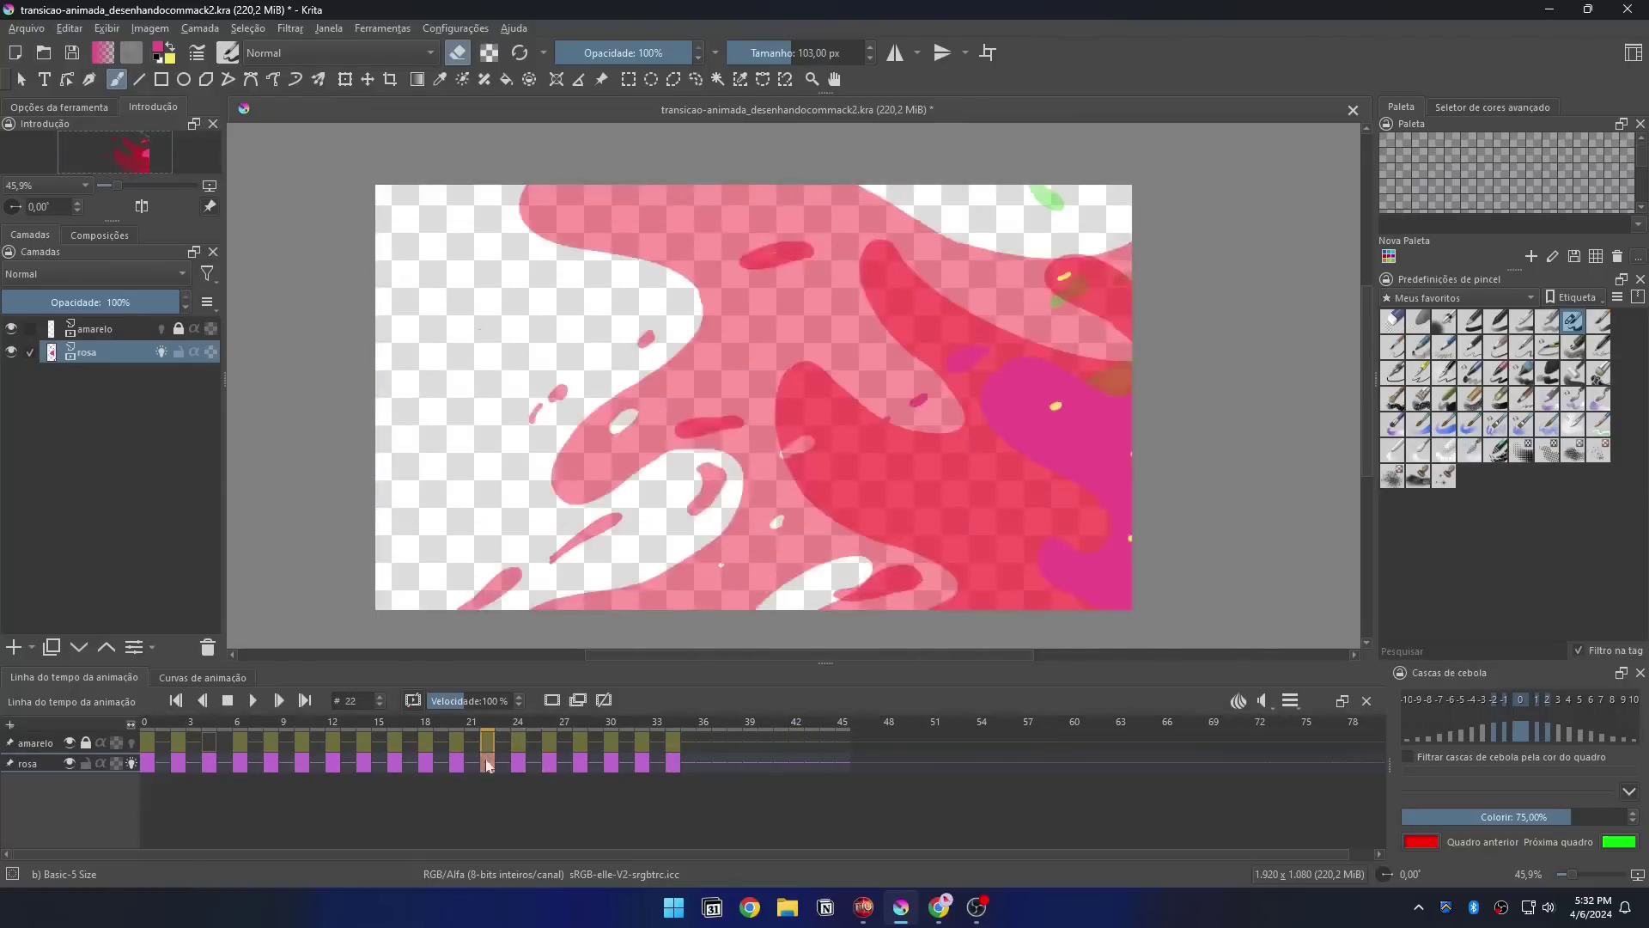
Step: Retouch the splash at the canvas's right edge on frame 28 of the rosa layer and play back the animation
{"action": "left_click", "coordinate": [548, 762]}
{"action": "left_click", "coordinate": [580, 762]}
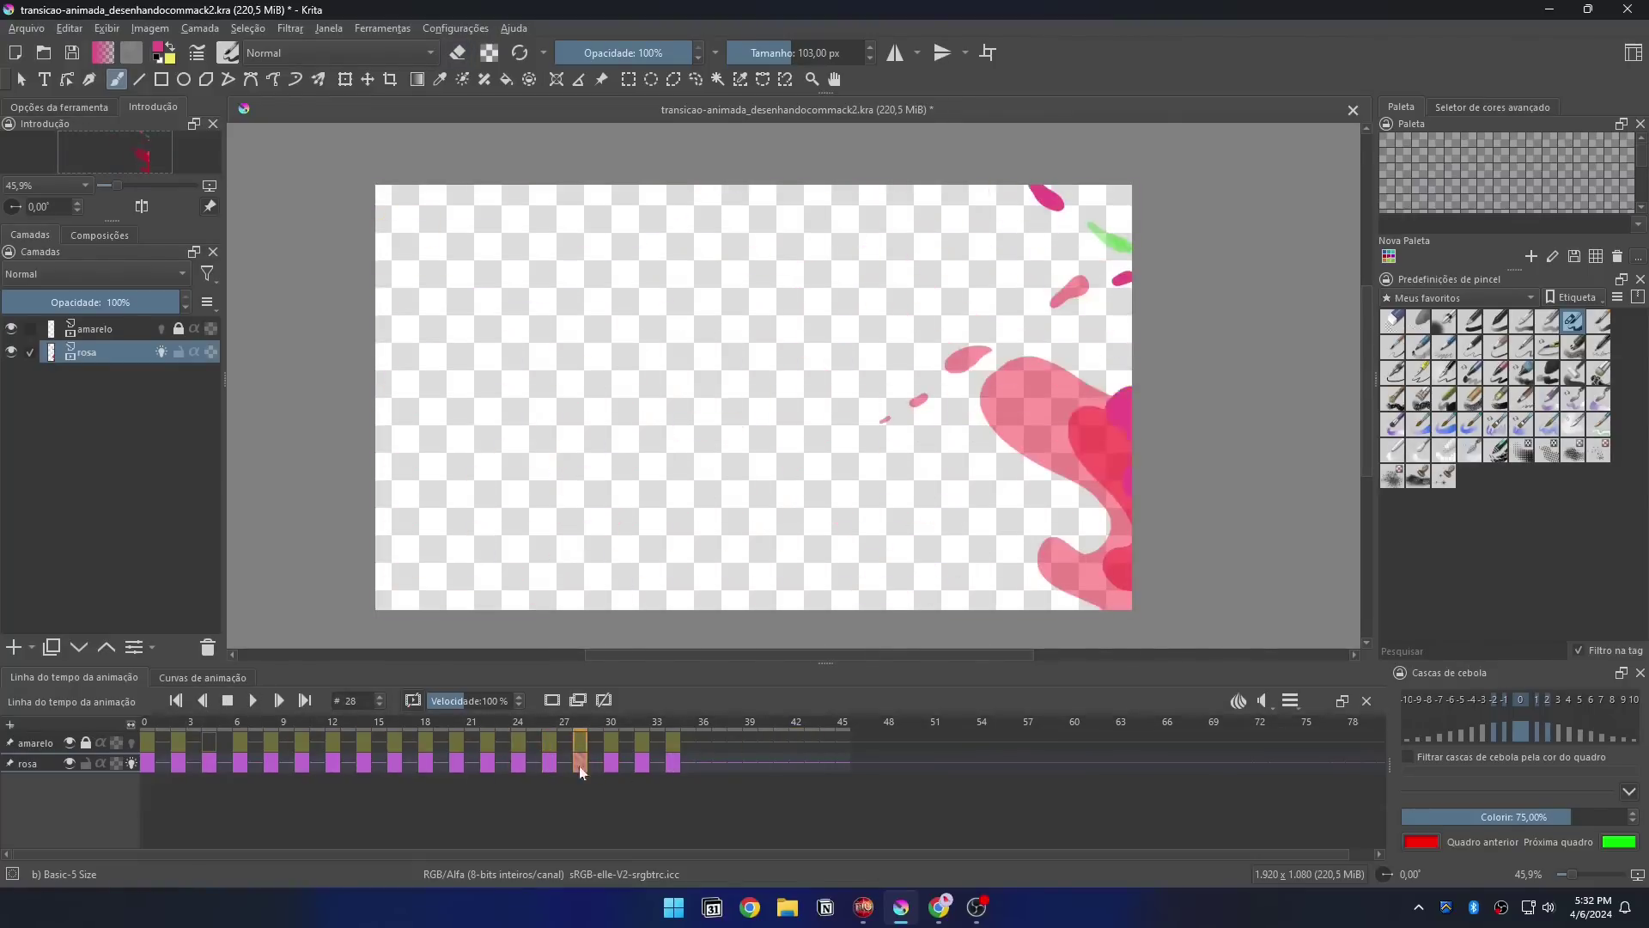
{"action": "left_click_drag", "start_coordinate": [1120, 478], "coordinate": [1130, 503]}
{"action": "left_click", "coordinate": [594, 762]}
{"action": "key", "text": "space"}
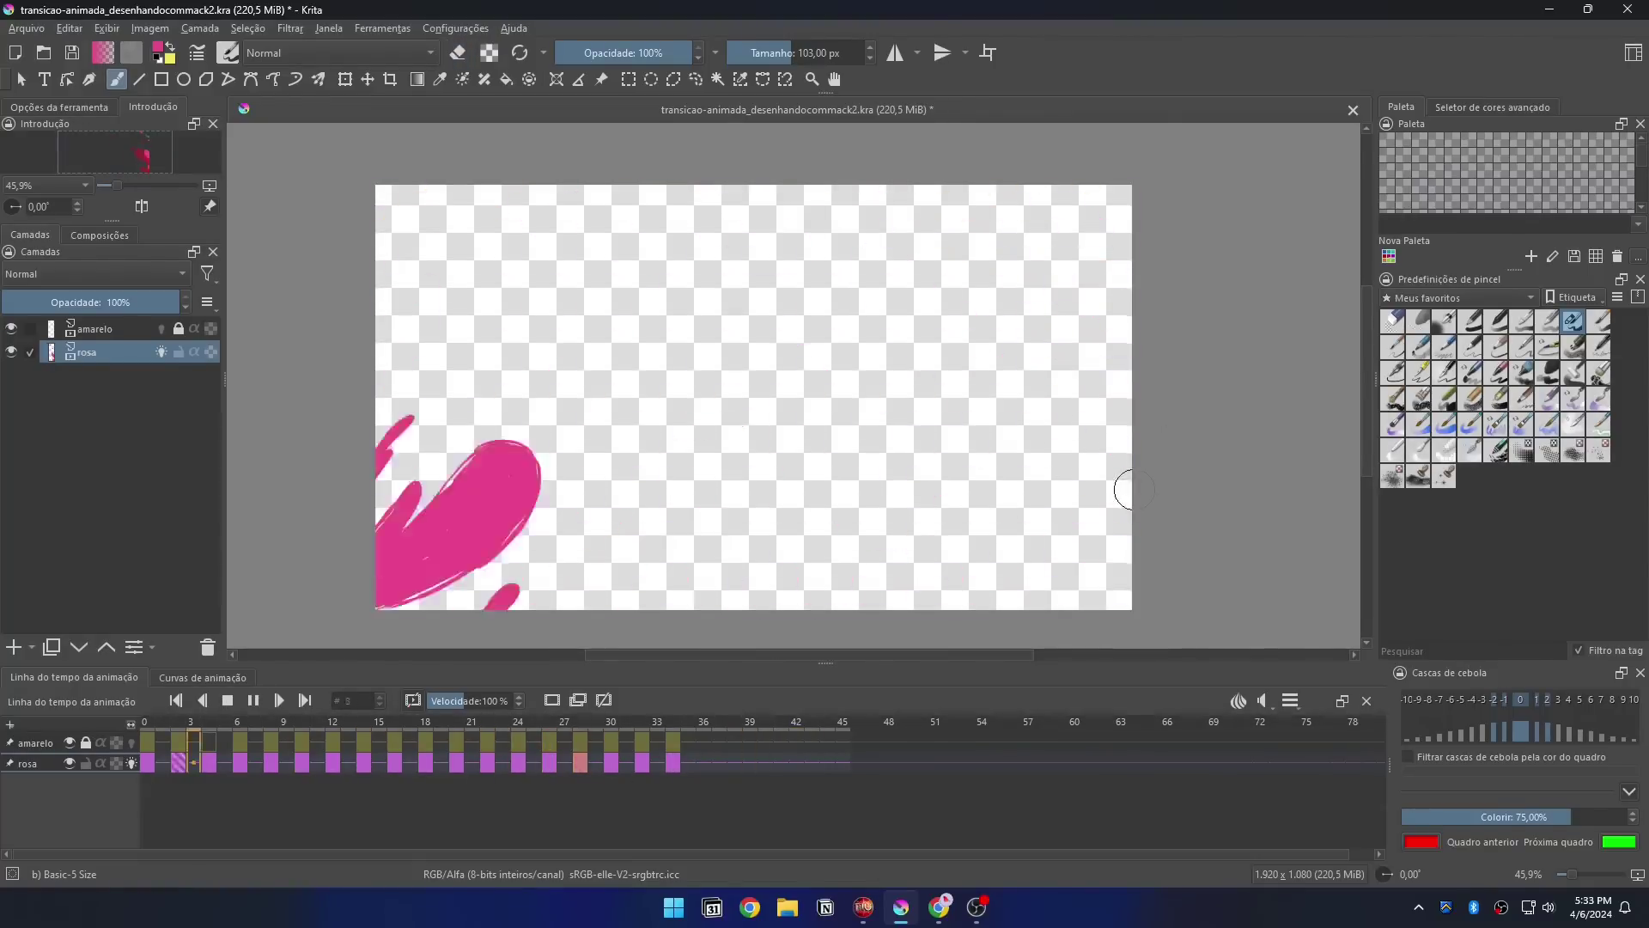
{"action": "key", "text": "e"}
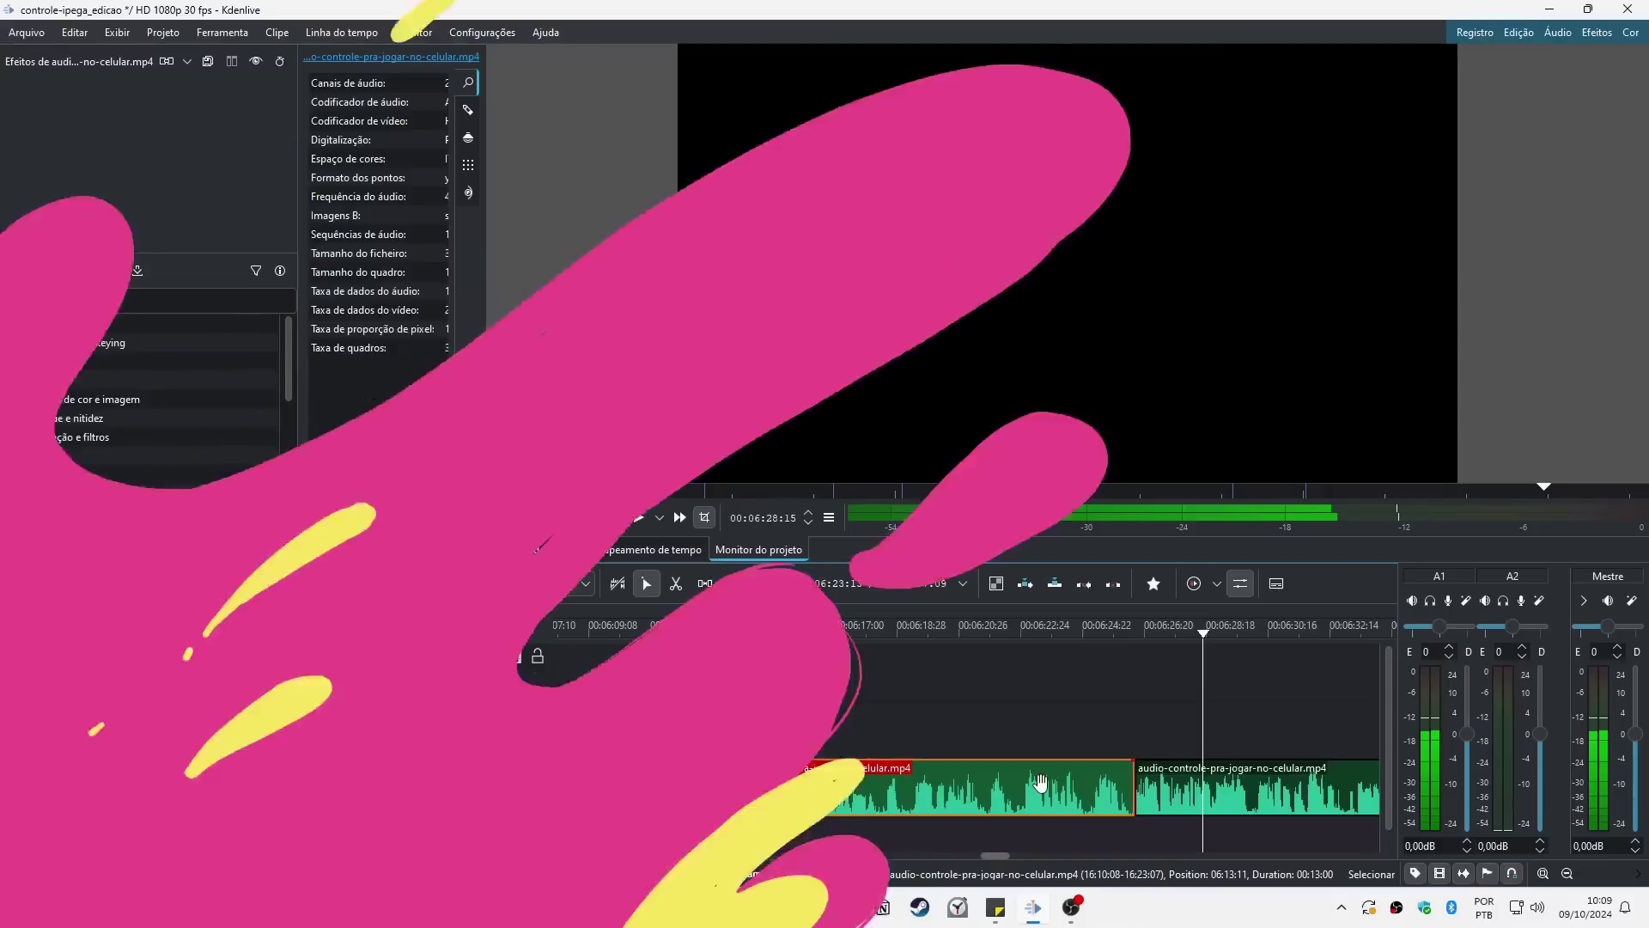